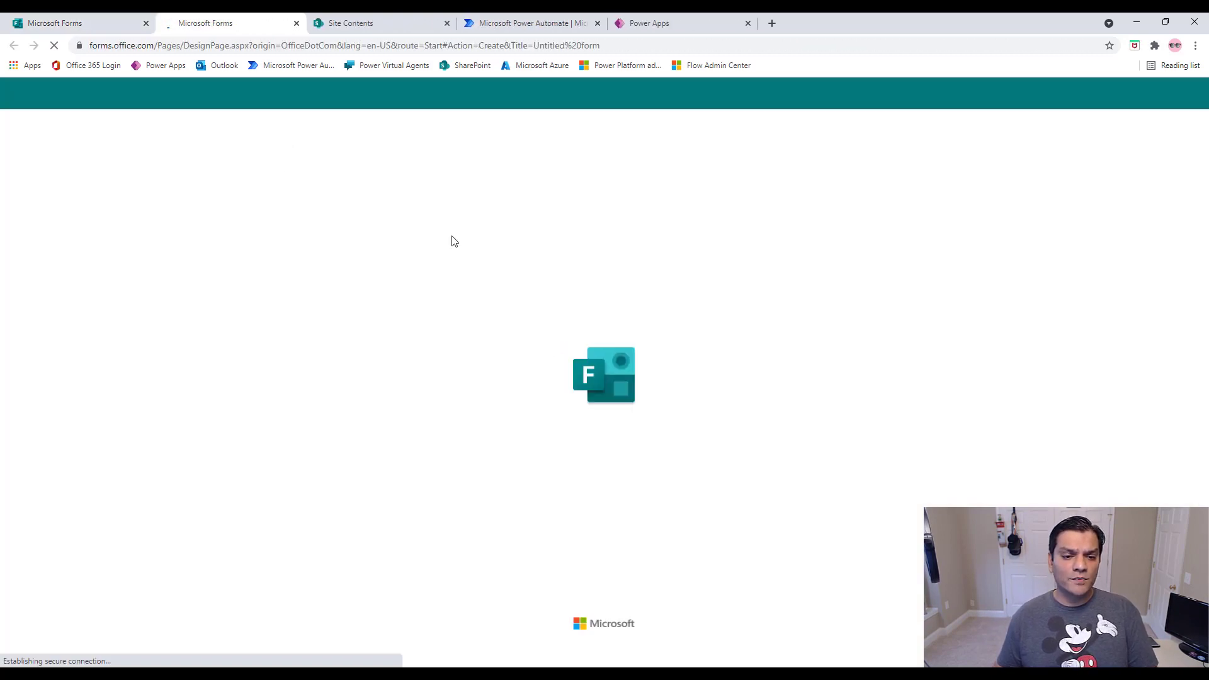
# Title the new form "Raffle Ticket Demo for session 1"
pyautogui.write('Raffle ')
pyautogui.write('Ticket Dem')
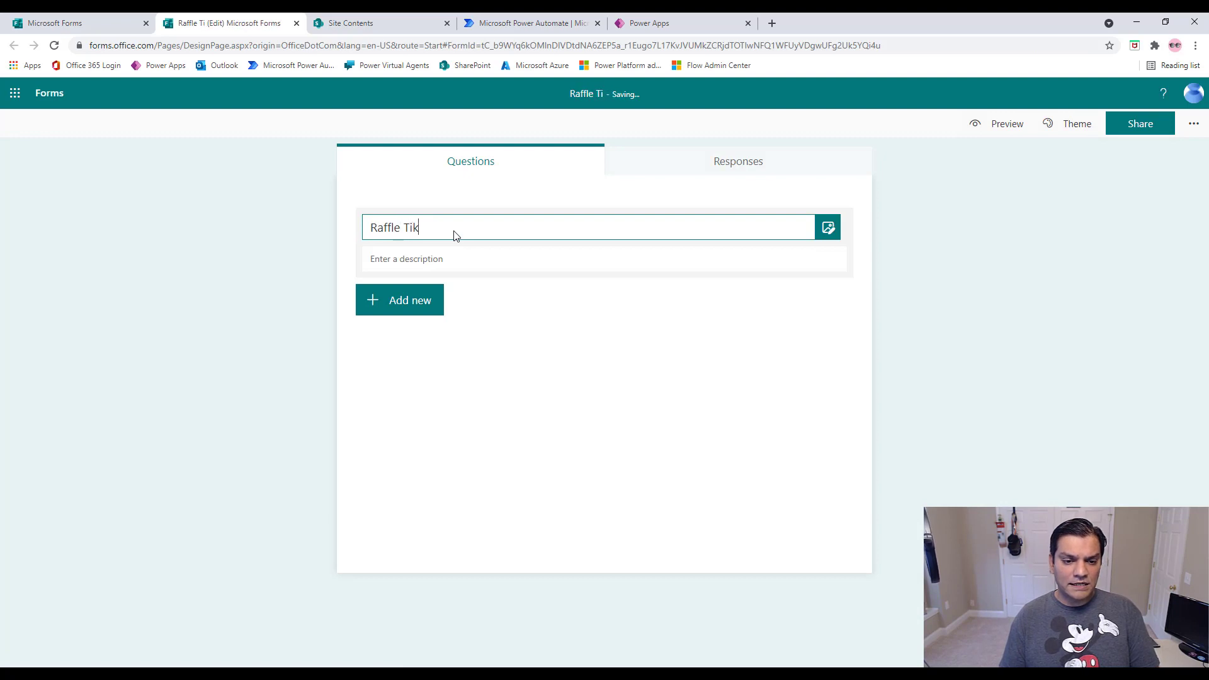
pyautogui.write('o for session 1')
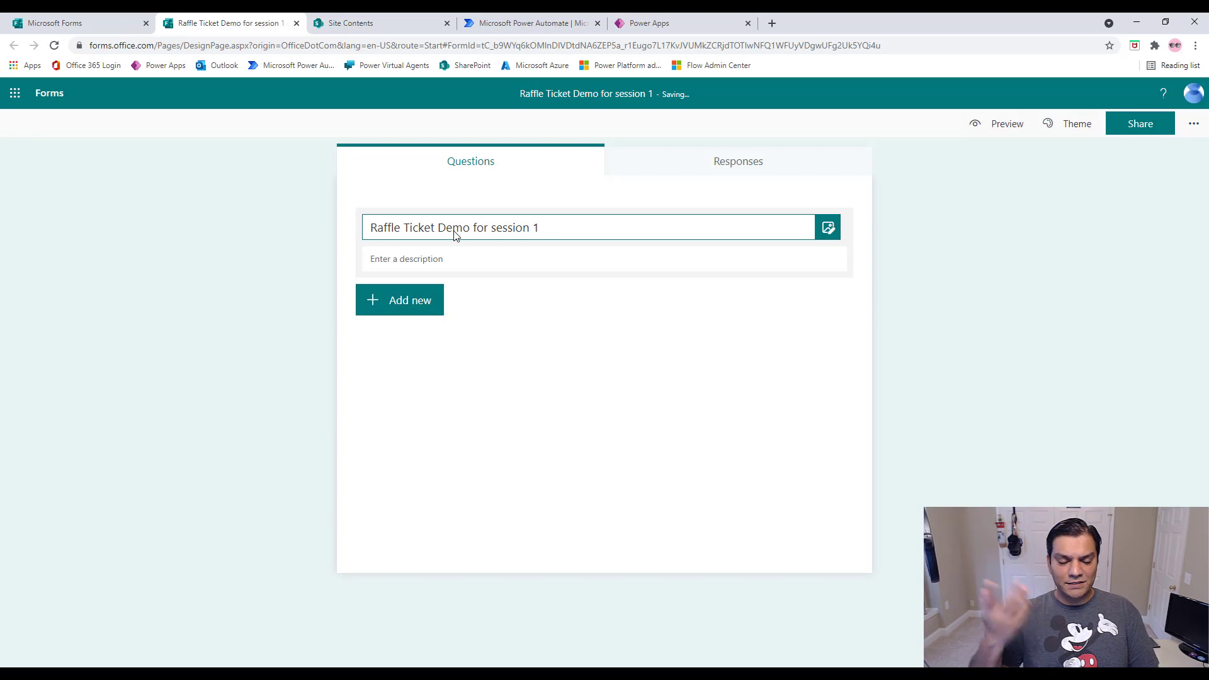
# Add a text question reading "You Full Name" as the form's first question and make it required
pyautogui.click(425, 305)
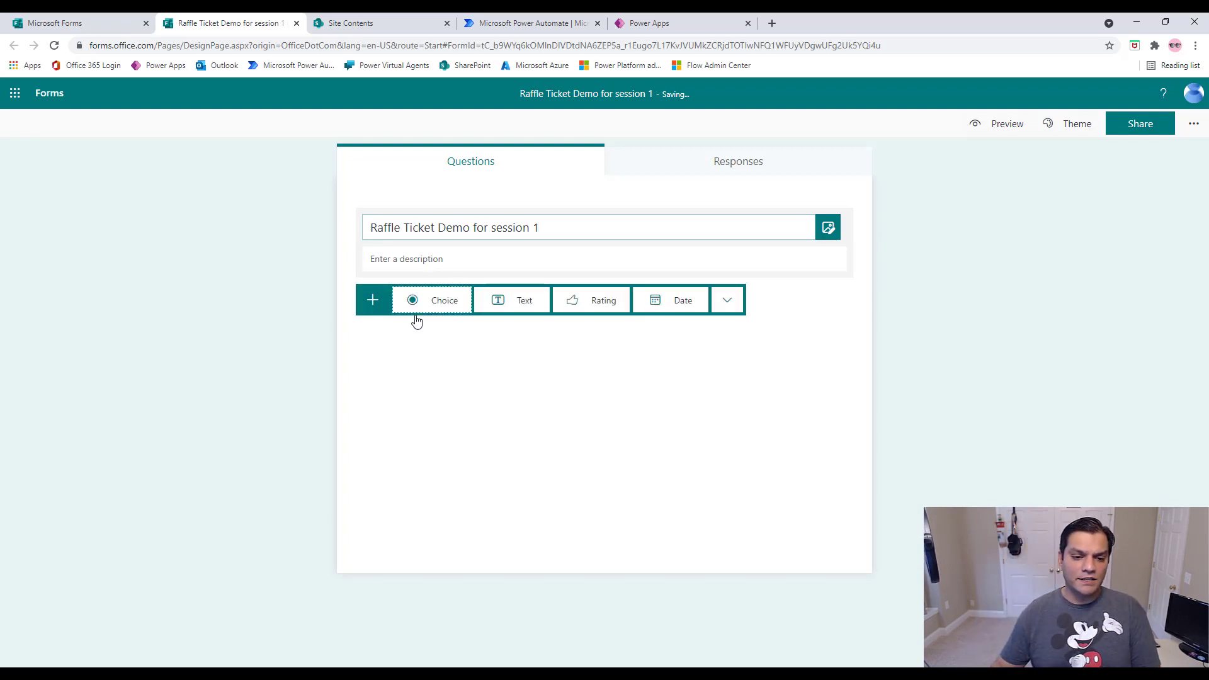
pyautogui.click(505, 302)
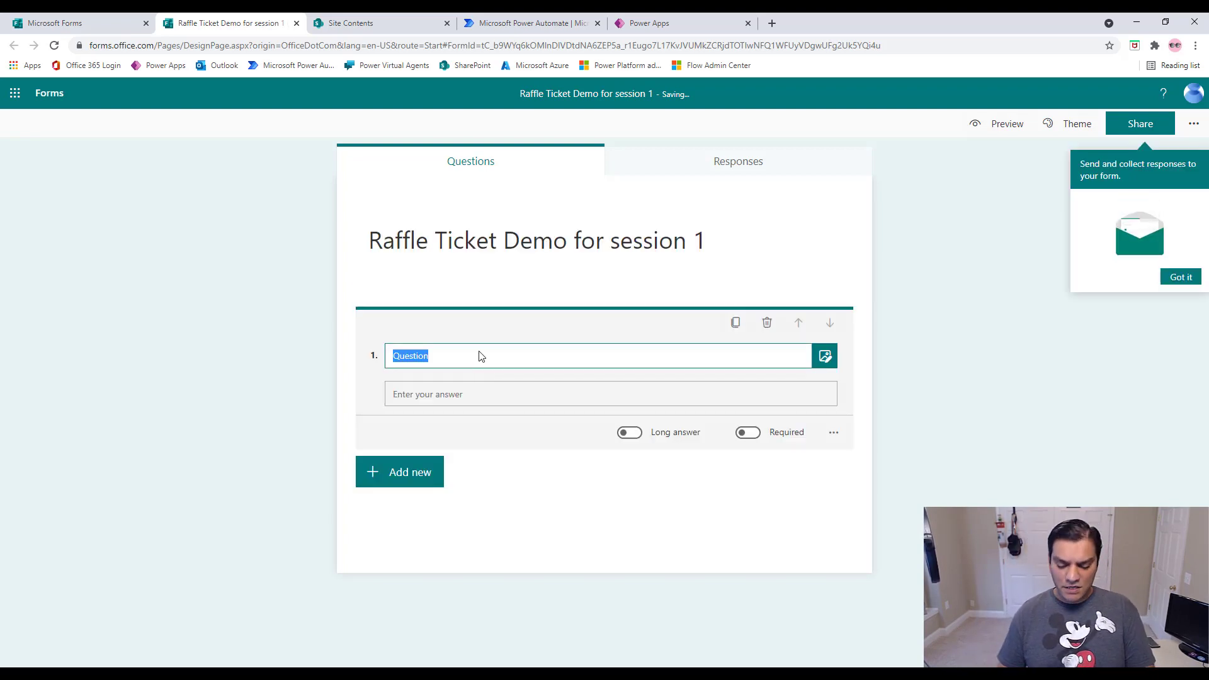
pyautogui.write('You Fu')
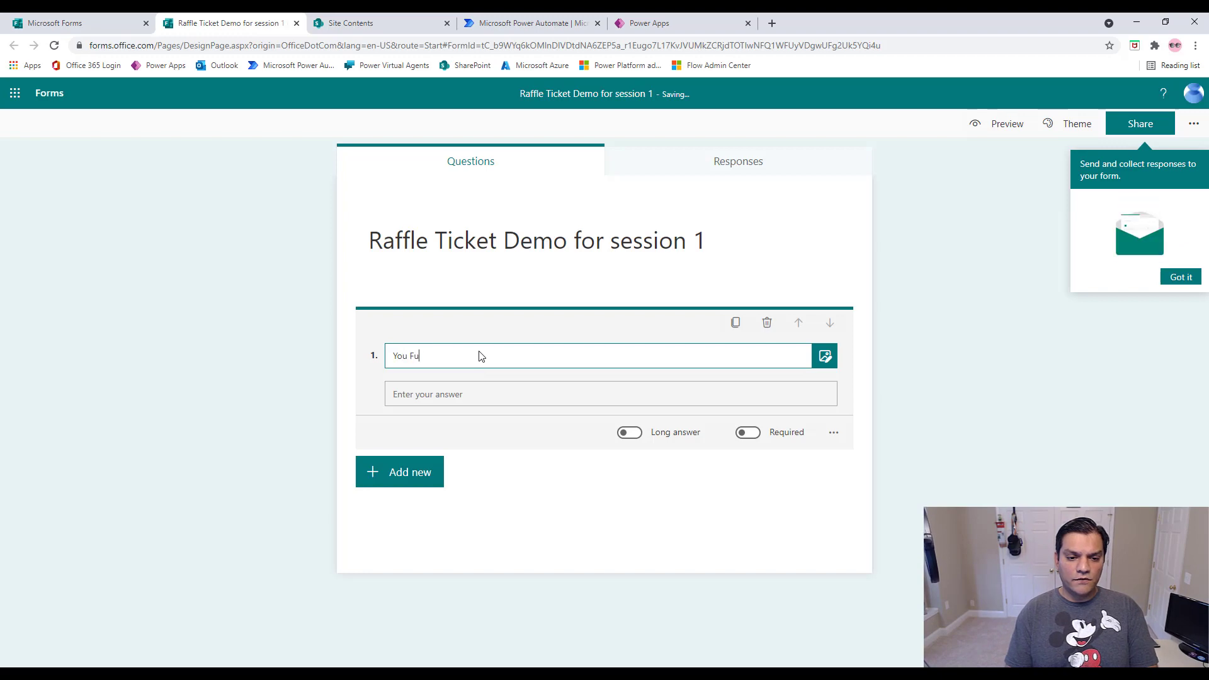
pyautogui.write('ll Name')
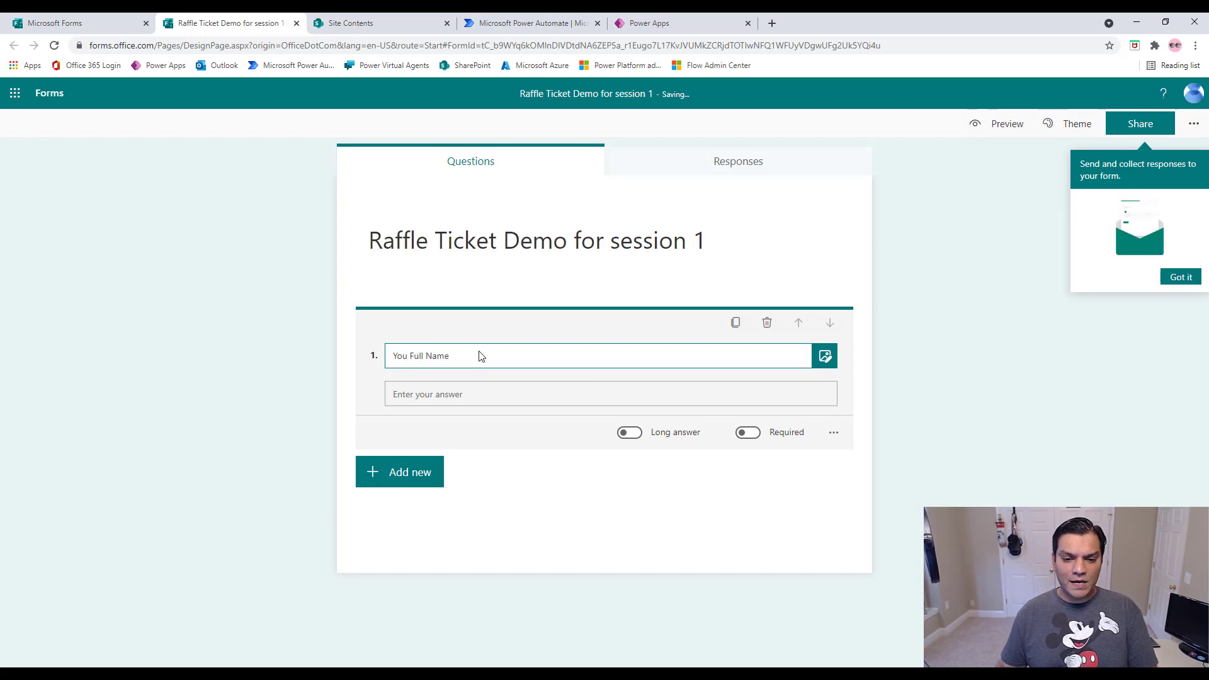
pyautogui.click(748, 434)
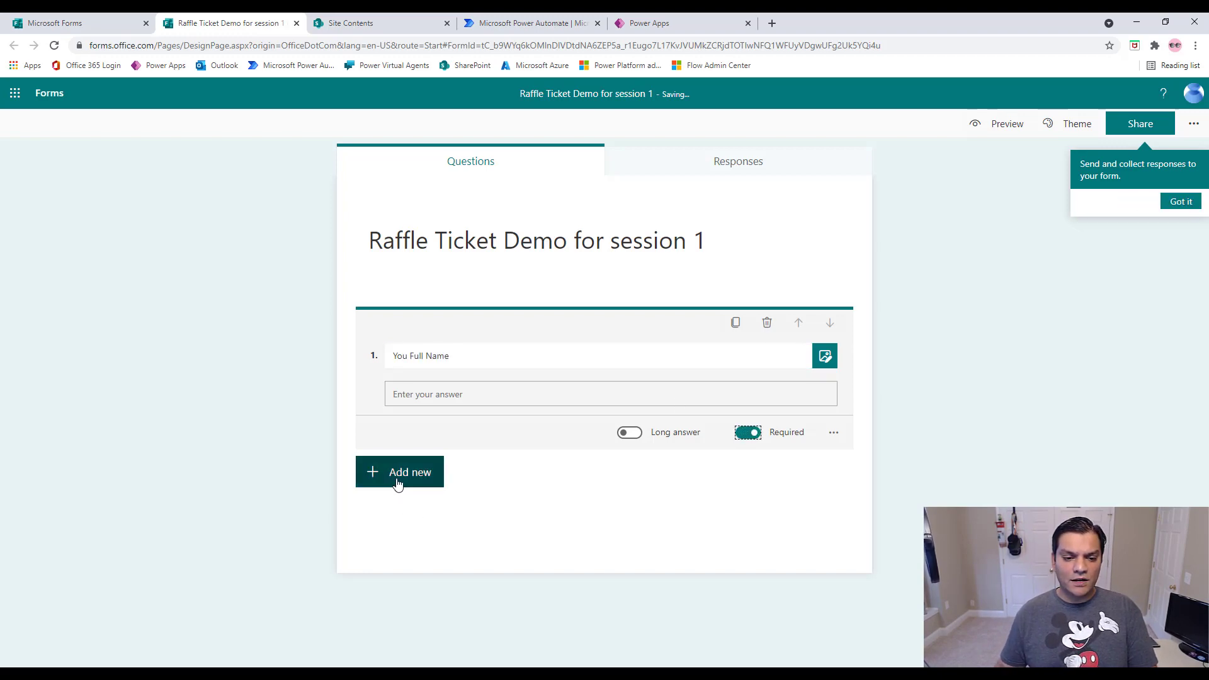
# Add a second text question reading "Your Email Address" to the form
pyautogui.click(398, 480)
pyautogui.click(511, 471)
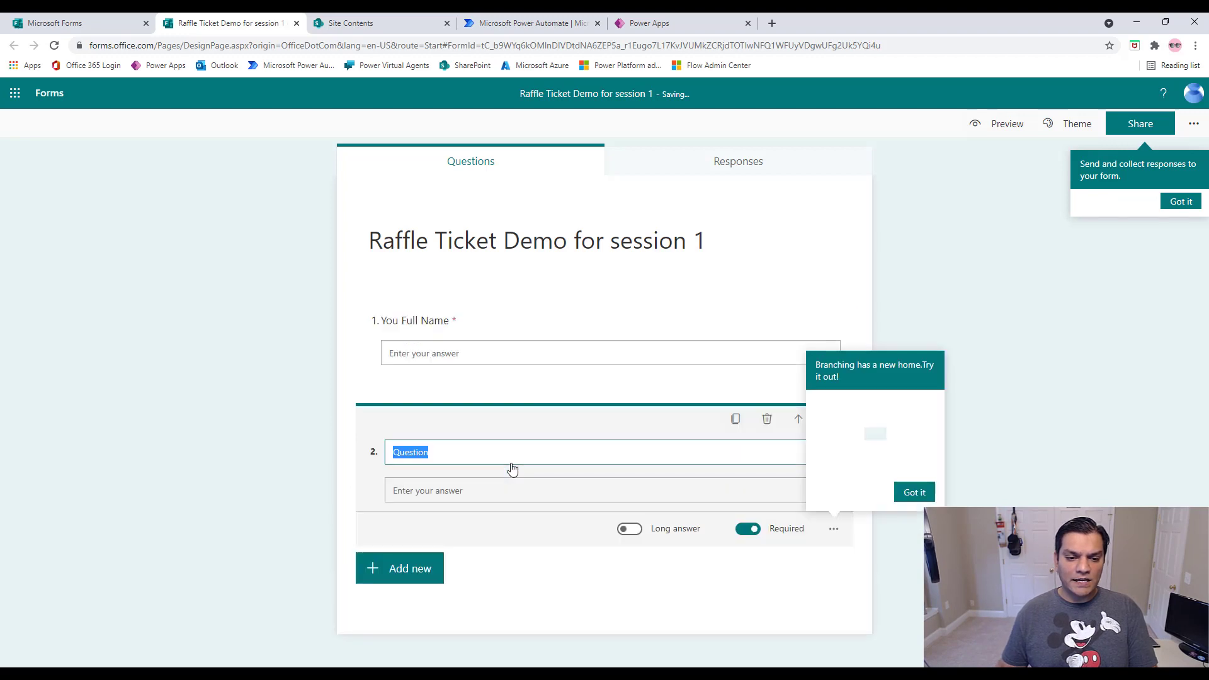
pyautogui.write('Your Email Address')
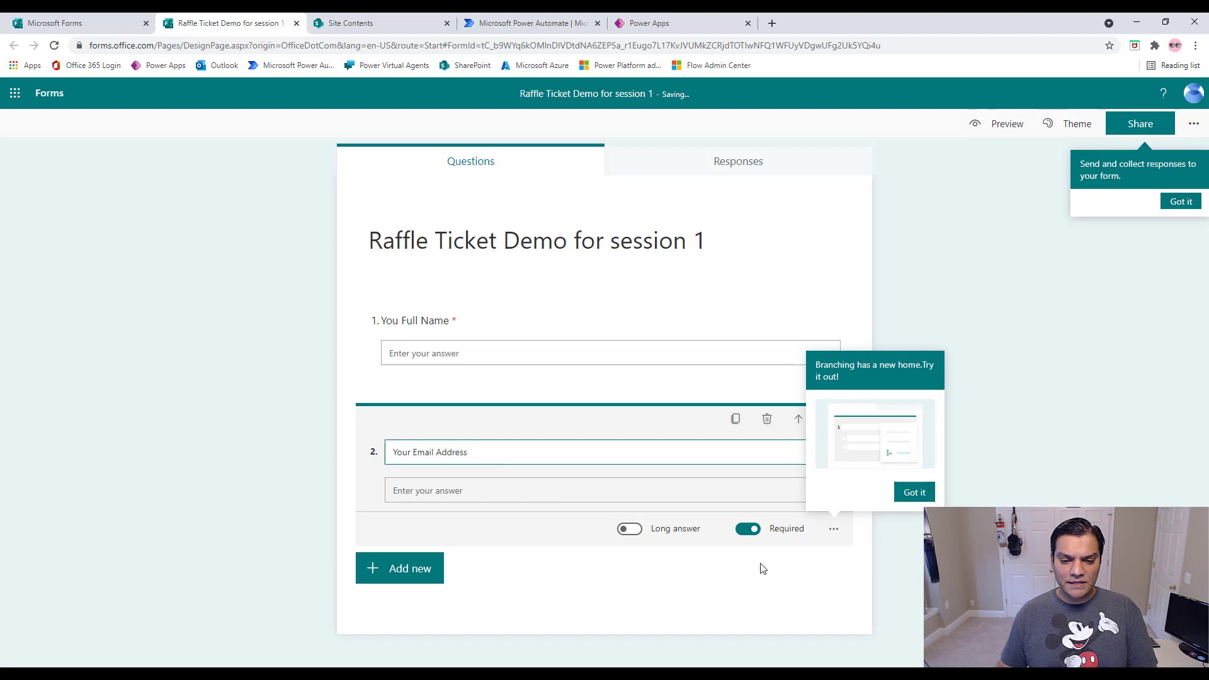
# Add a third text question reading "Your thoughts about this session" and make it optional
pyautogui.click(395, 576)
pyautogui.click(513, 568)
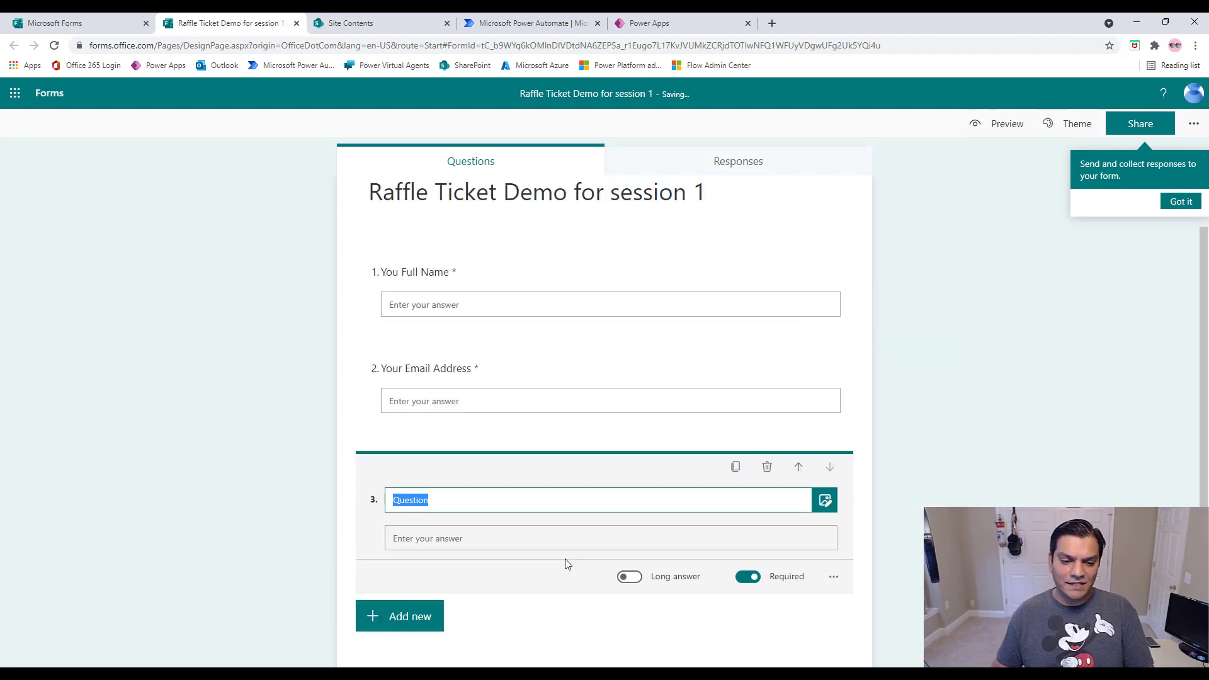
pyautogui.write('Your thoughts about this sess')
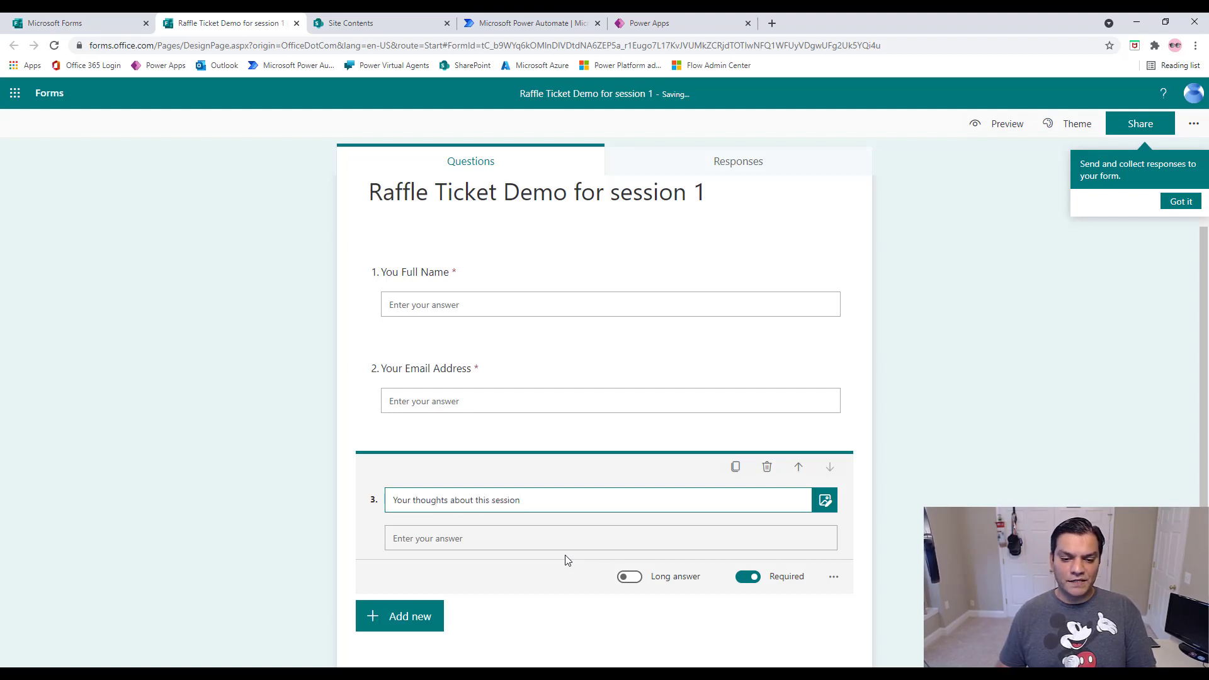
pyautogui.write('ion')
pyautogui.click(746, 583)
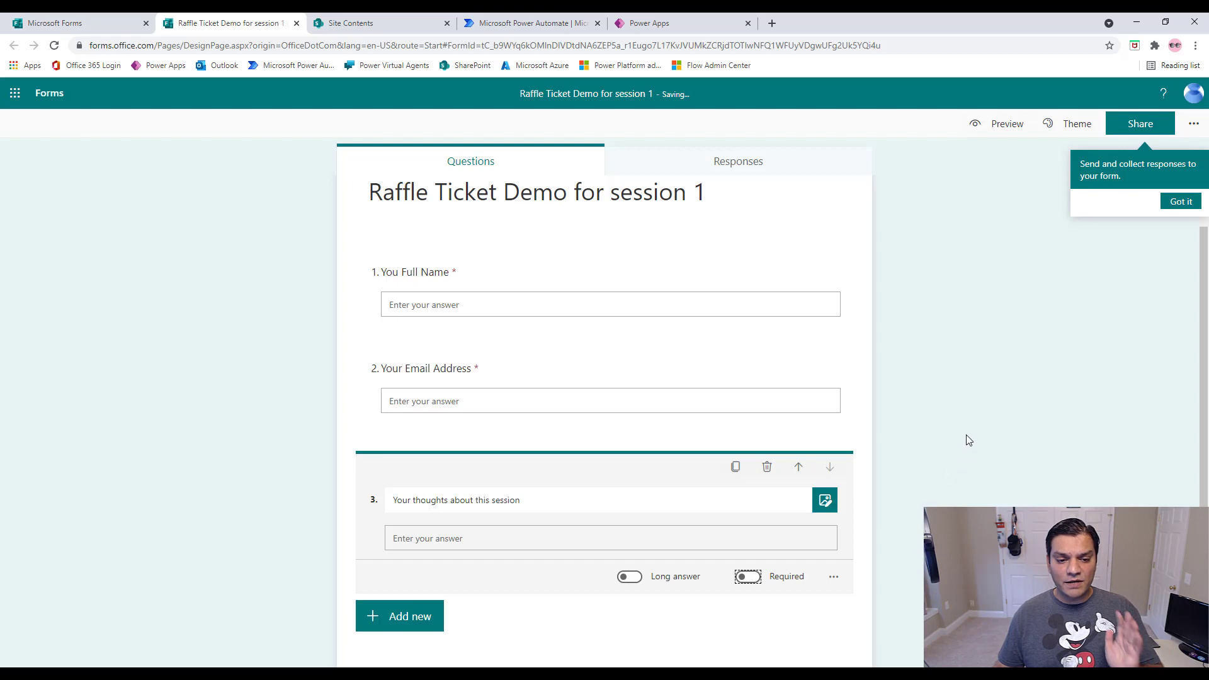
# Preview the finished raffle form, return to its questions and go back to the Forms home page
pyautogui.click(1009, 125)
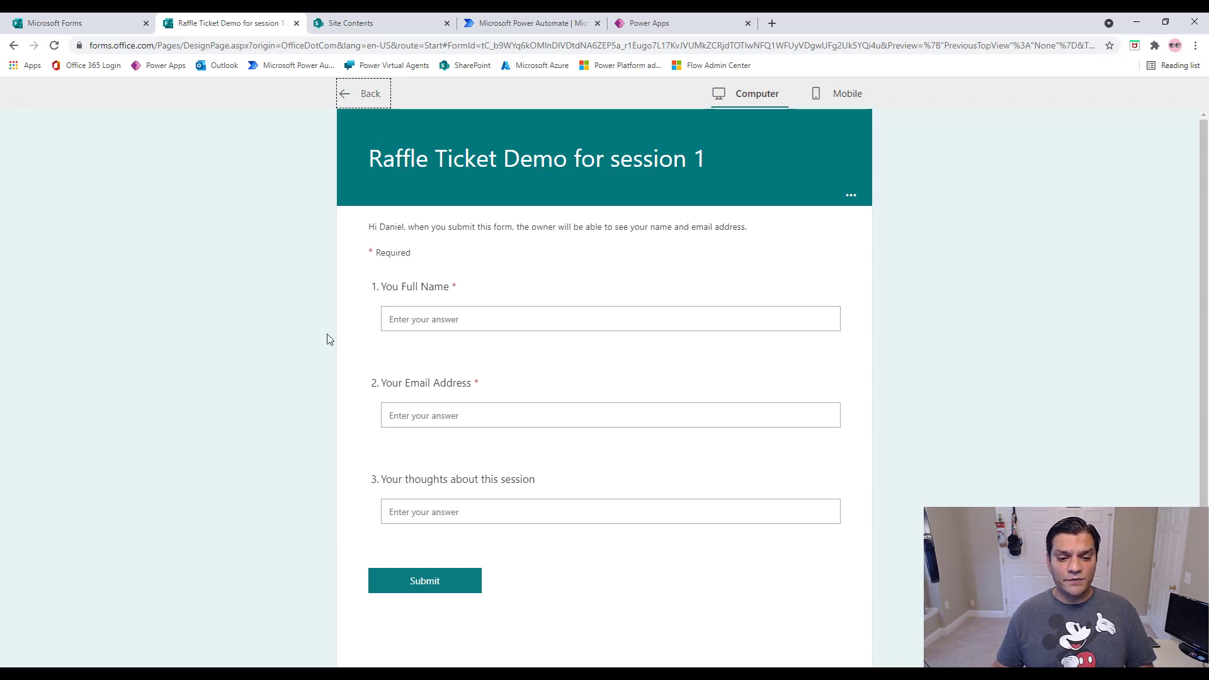
pyautogui.click(346, 108)
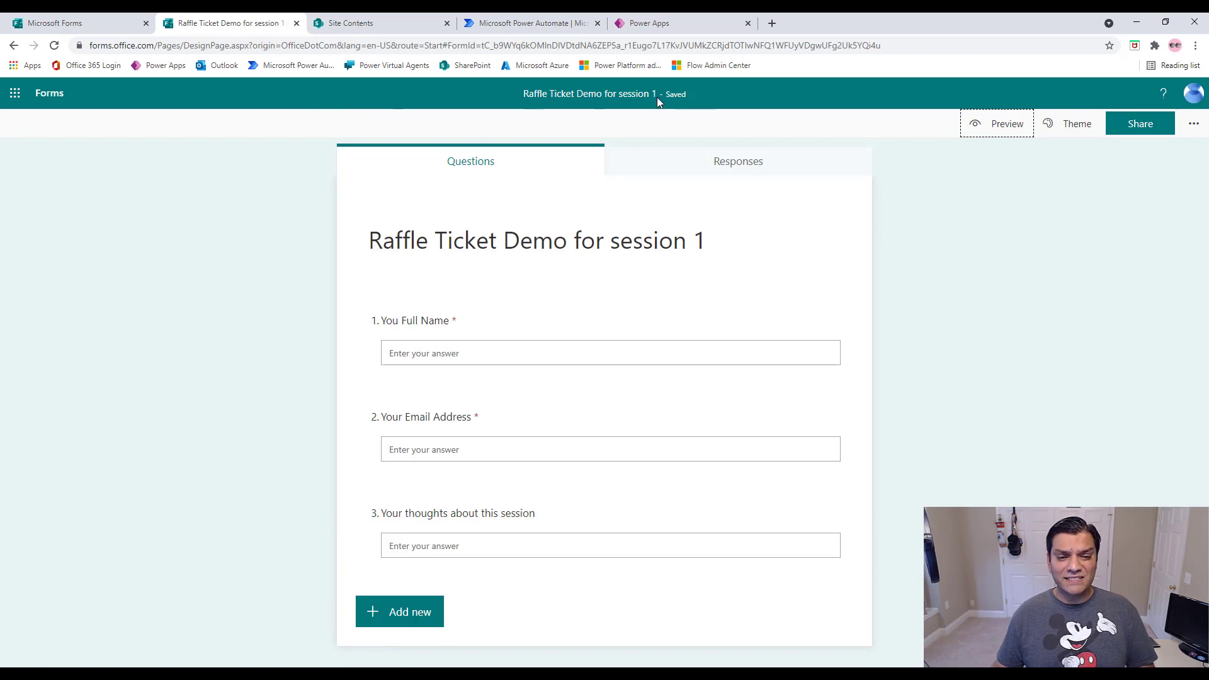
pyautogui.click(54, 93)
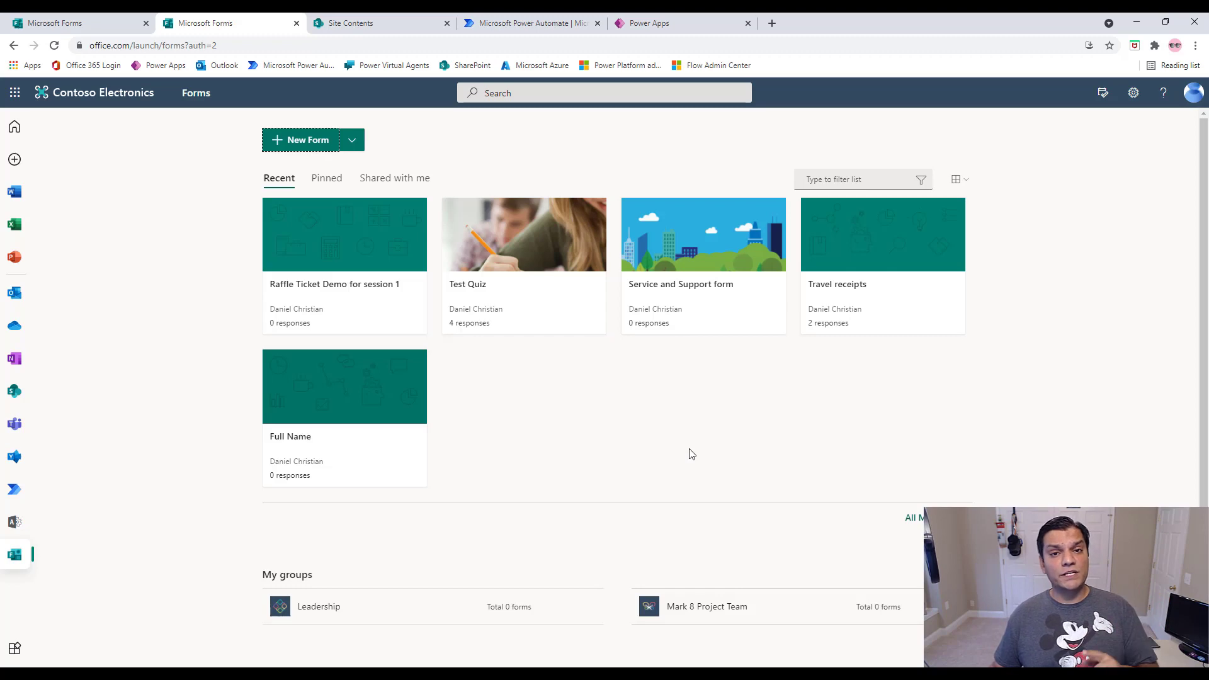
# Switch to the SharePoint site contents and create a blank list named "raffleticketlivedemo" with site navigation shown
pyautogui.click(398, 25)
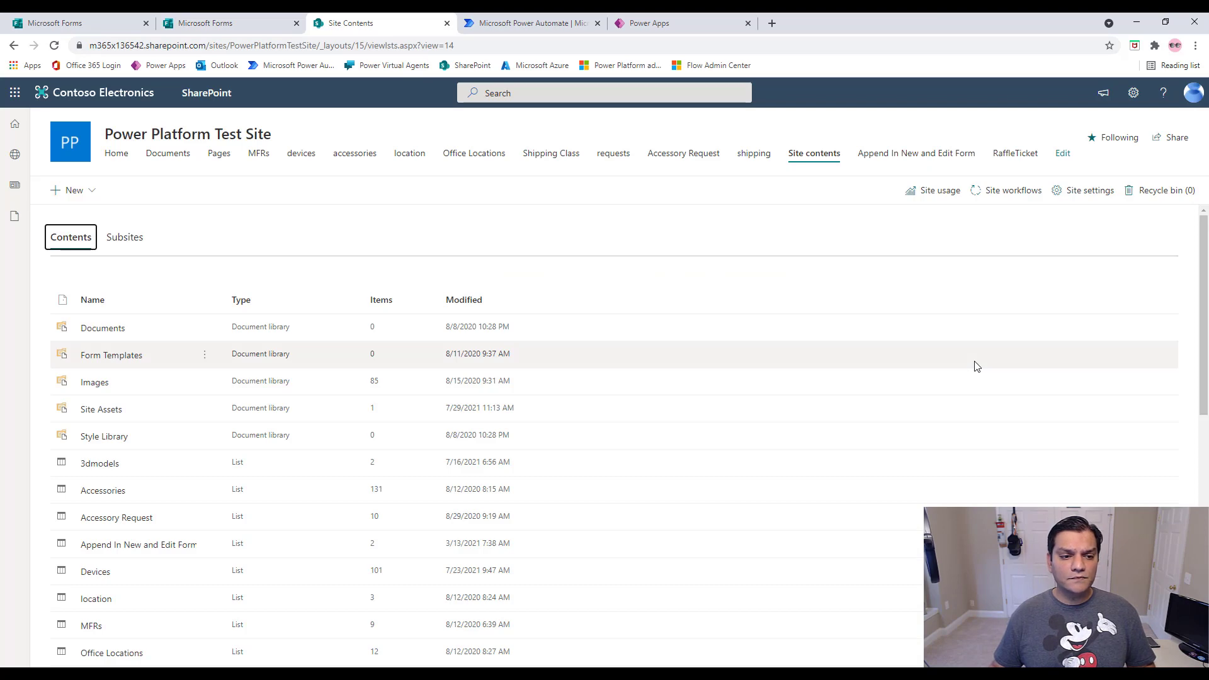
pyautogui.click(80, 192)
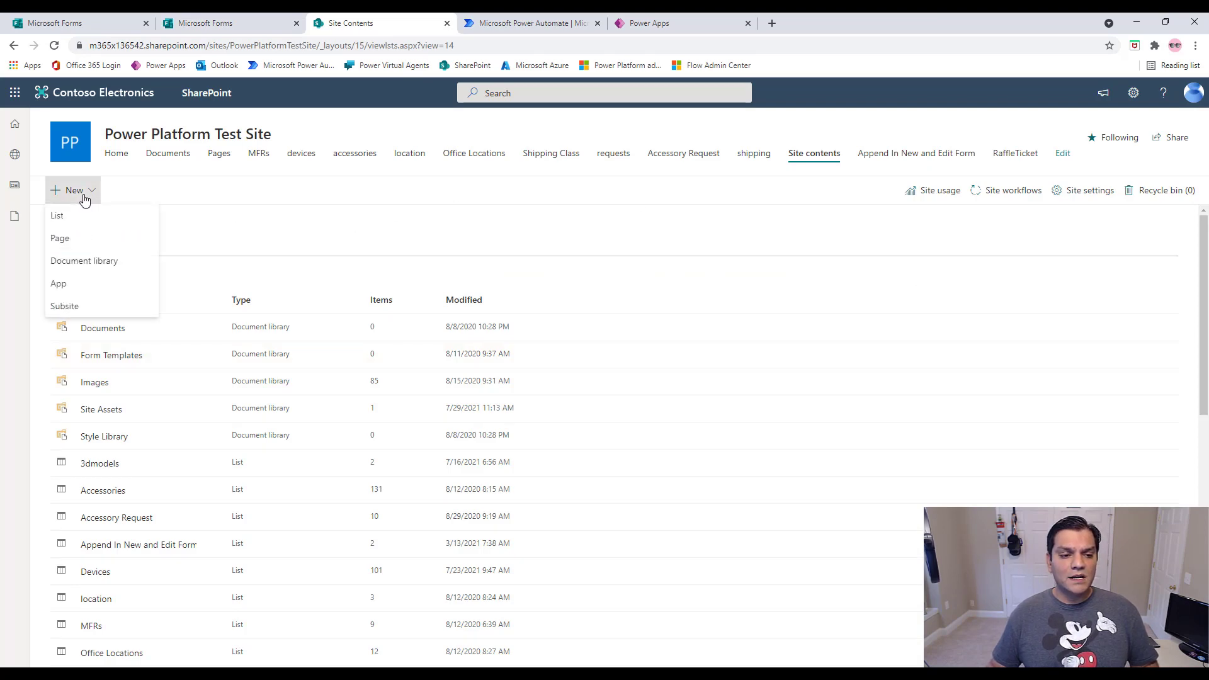
pyautogui.click(65, 216)
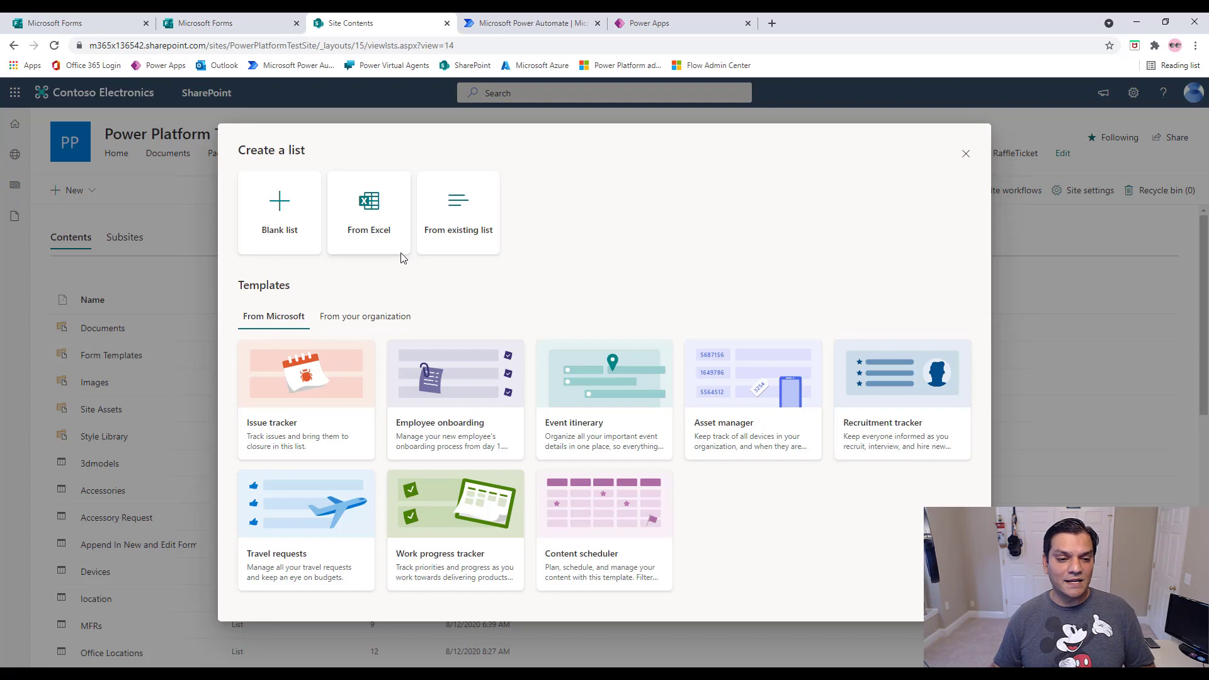
pyautogui.click(305, 238)
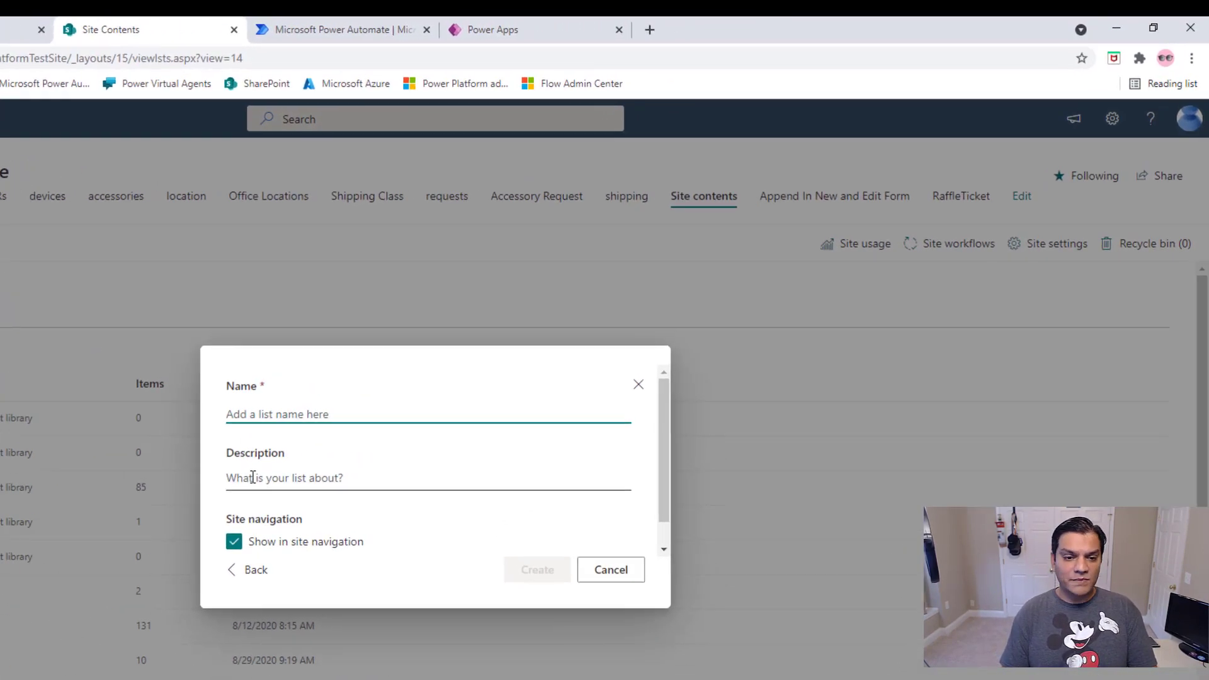
pyautogui.write('raffle')
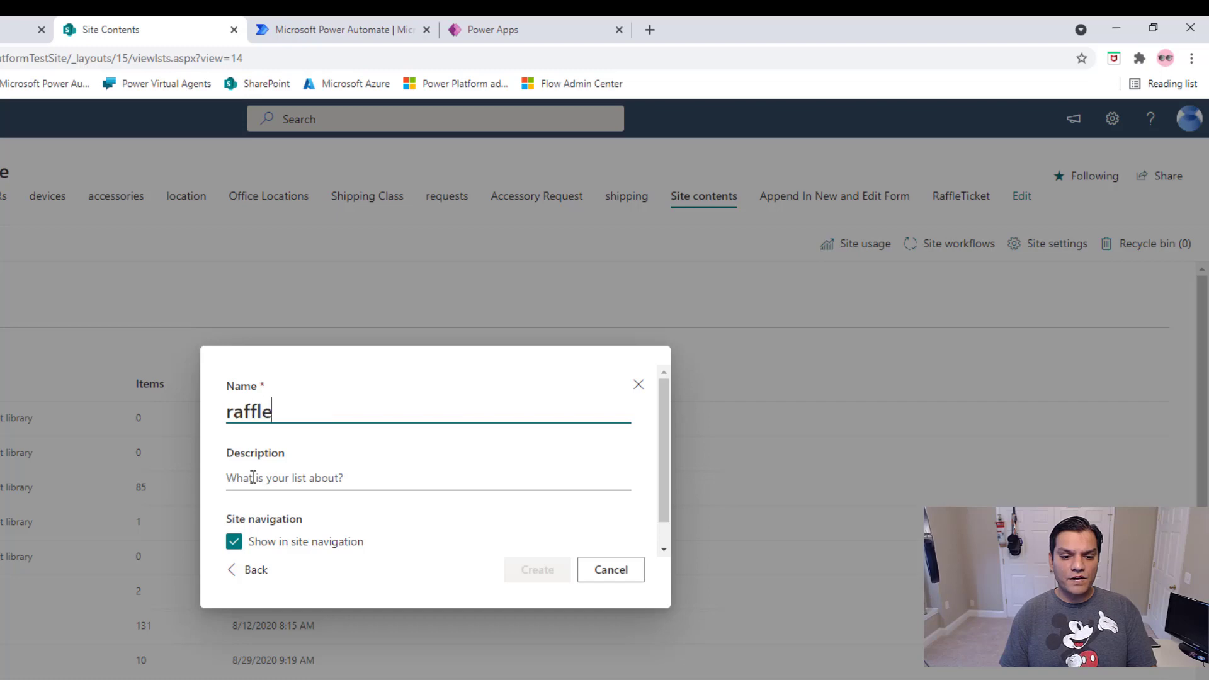
pyautogui.write('ticketlivedem')
pyautogui.press('BackSpace')
pyautogui.press('BackSpace')
pyautogui.press('BackSpace')
pyautogui.write('livedemo')
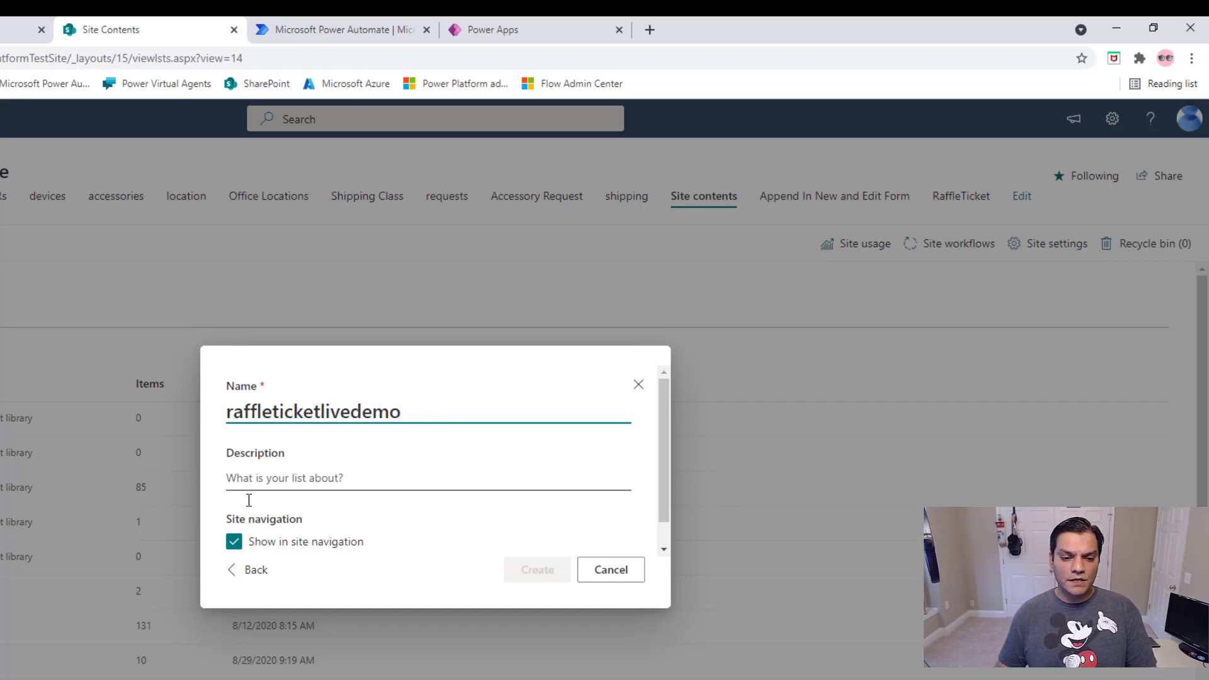
pyautogui.click(541, 574)
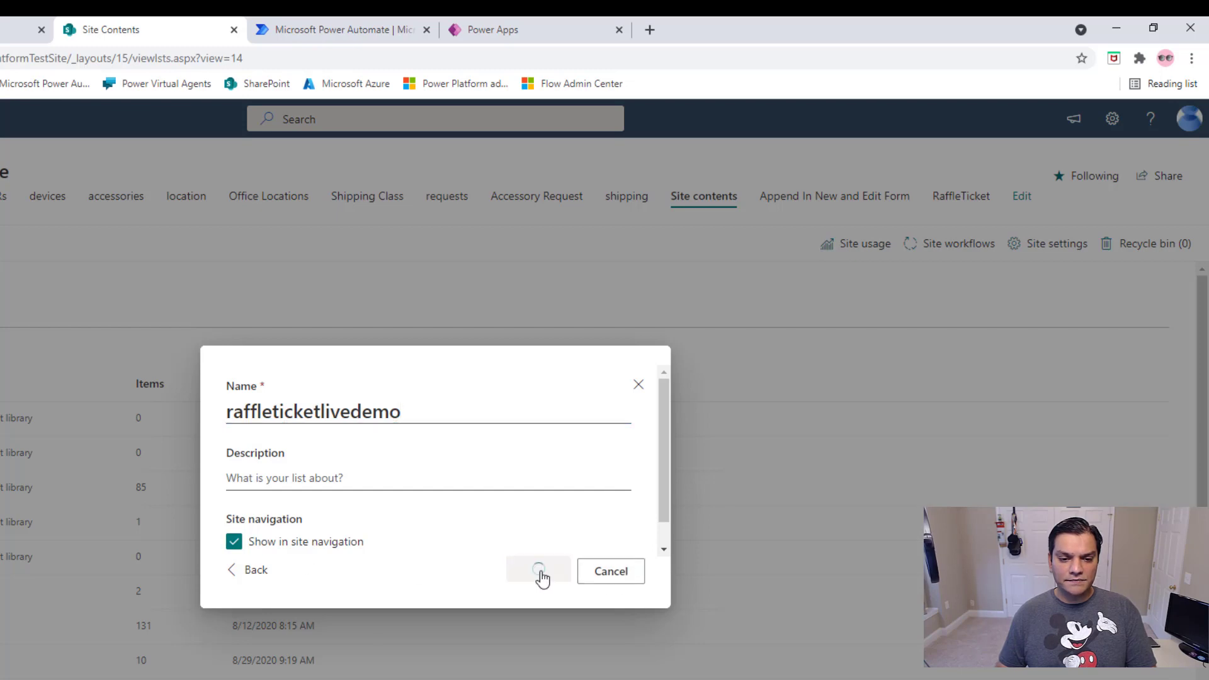
# Rename the new list as "Raffle Ticket Live Demo" in its general list settings and save the change
pyautogui.click(1112, 118)
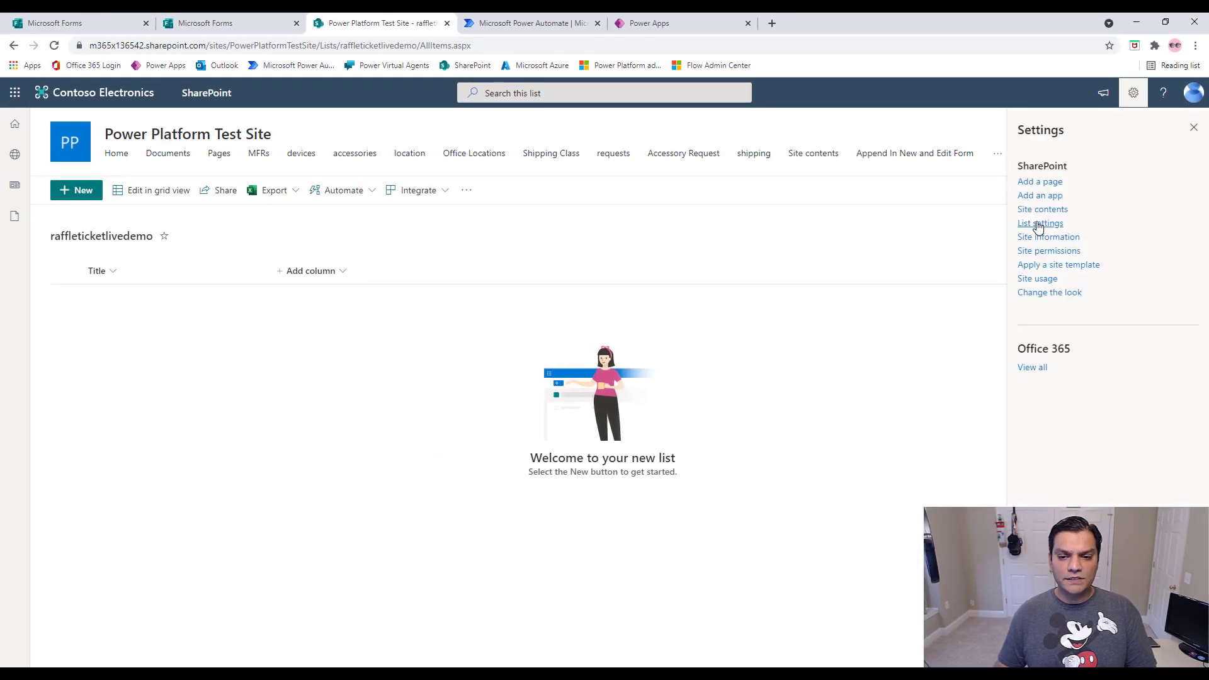
pyautogui.click(1039, 224)
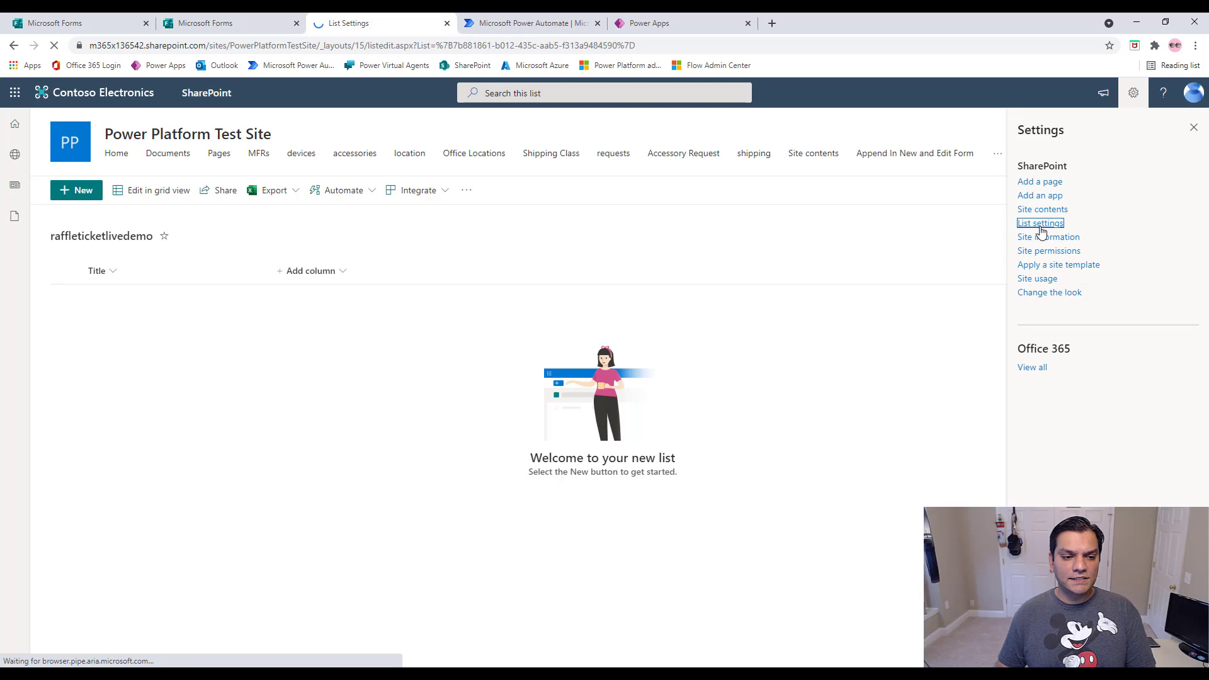
pyautogui.click(214, 307)
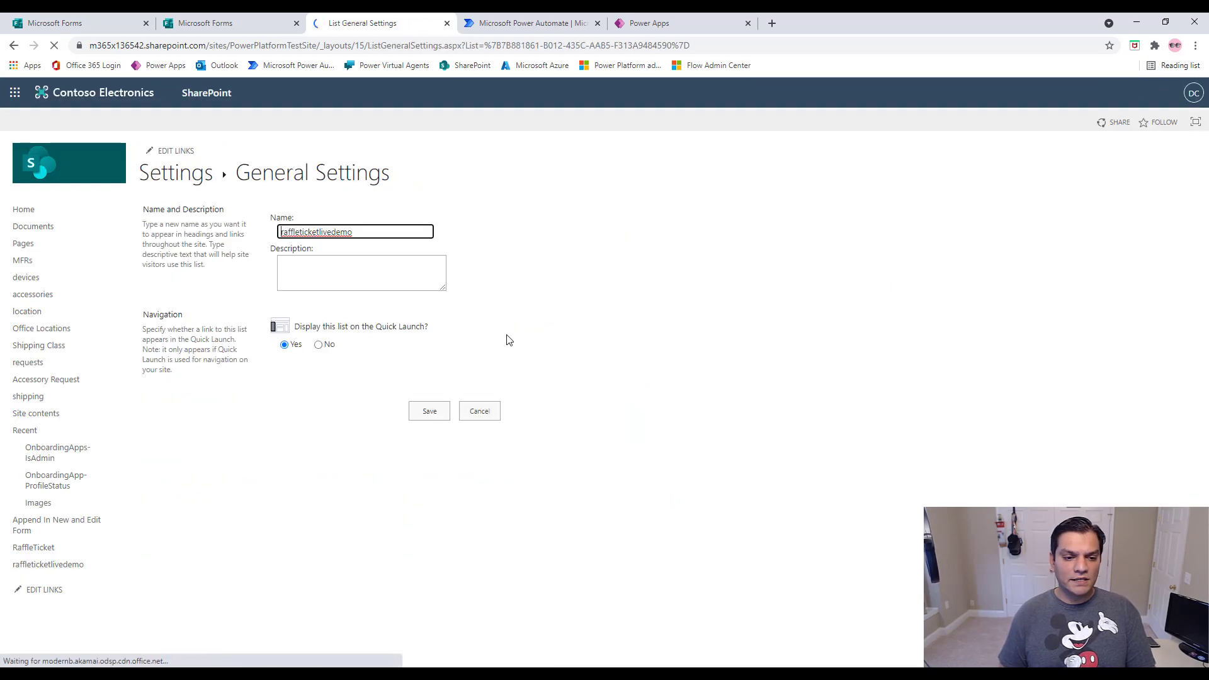
pyautogui.press('Delete')
pyautogui.write('R')
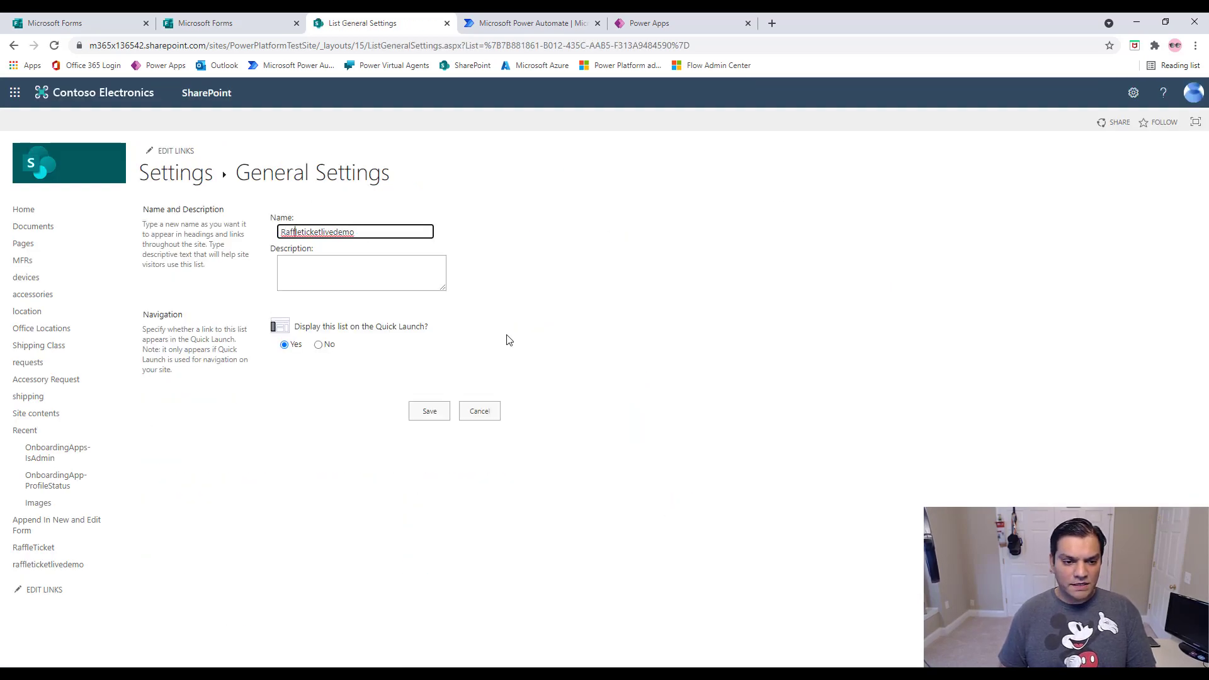
pyautogui.press('Right')
pyautogui.press('Right')
pyautogui.press('Delete')
pyautogui.write('T')
pyautogui.press('Right')
pyautogui.press('Right')
pyautogui.press('Right')
pyautogui.press('Right')
pyautogui.press('Right')
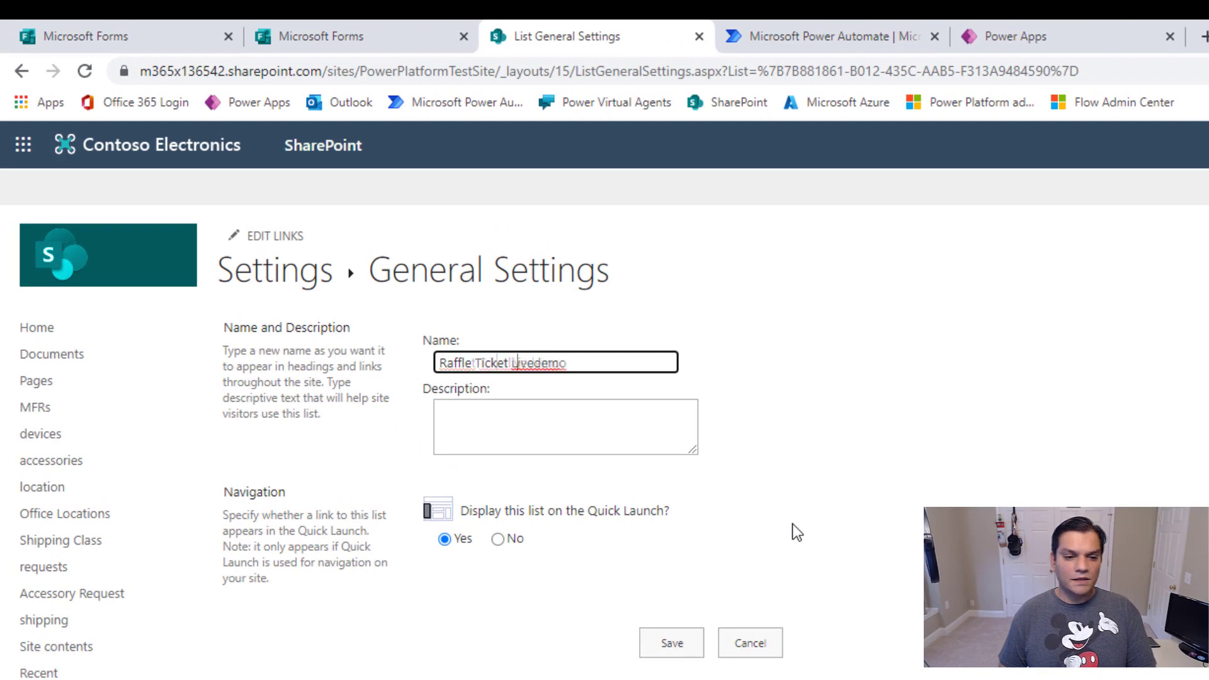
pyautogui.press('Delete')
pyautogui.write('L')
pyautogui.press('Right')
pyautogui.press('Right')
pyautogui.press('Right')
pyautogui.write('D')
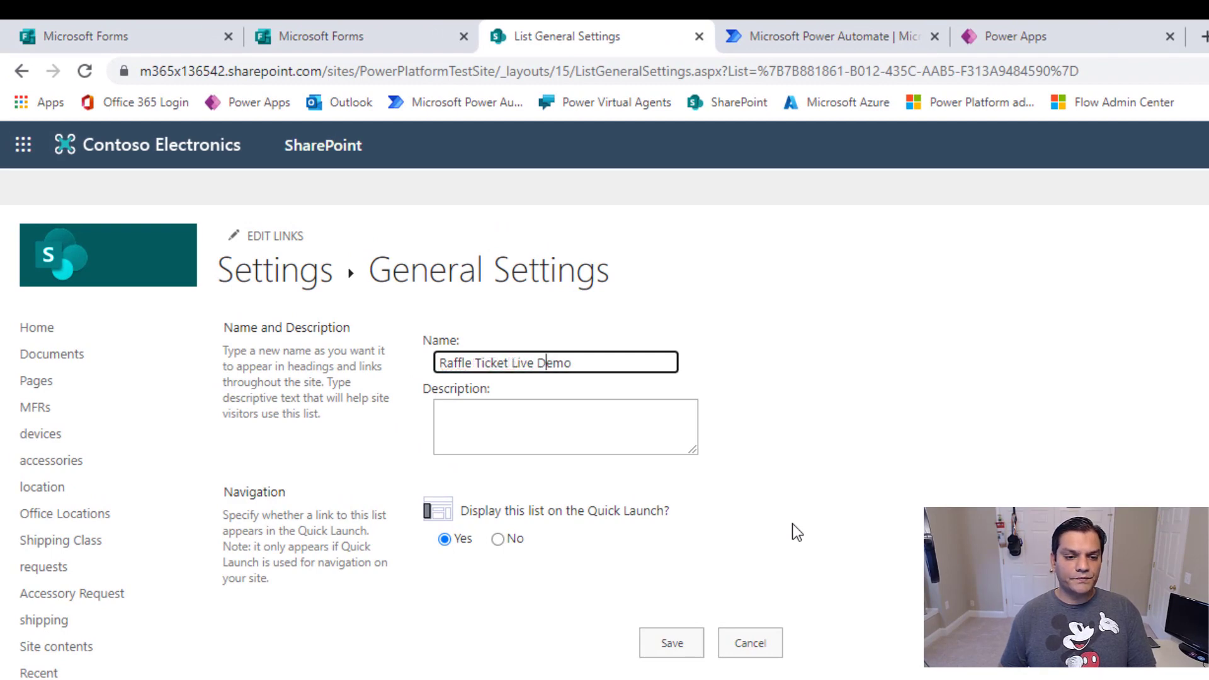
pyautogui.click(652, 655)
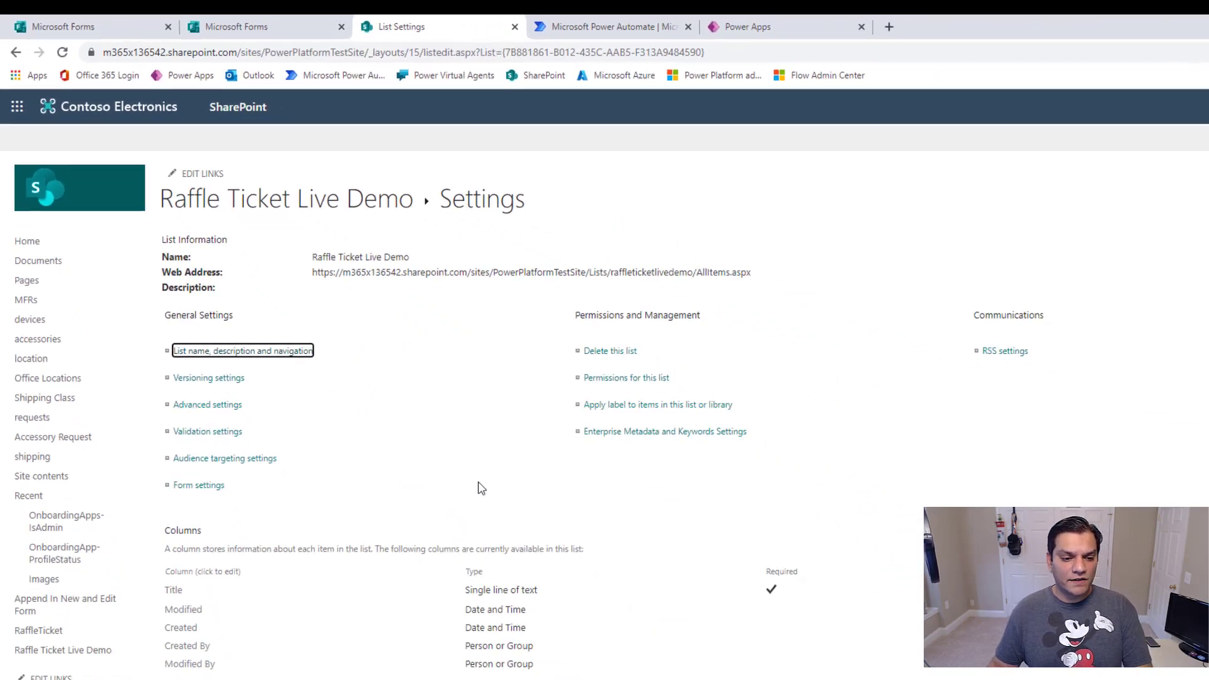
# Rename the list's Title column as "Full Name" and save it
pyautogui.click(175, 593)
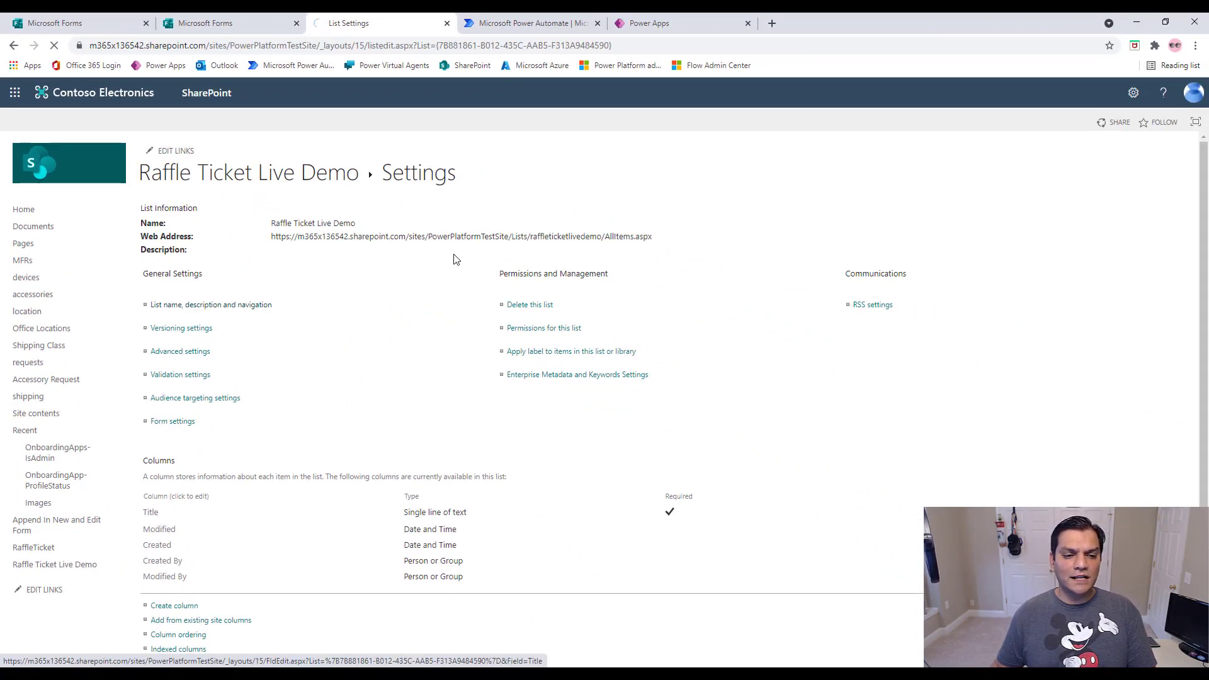
pyautogui.write('F')
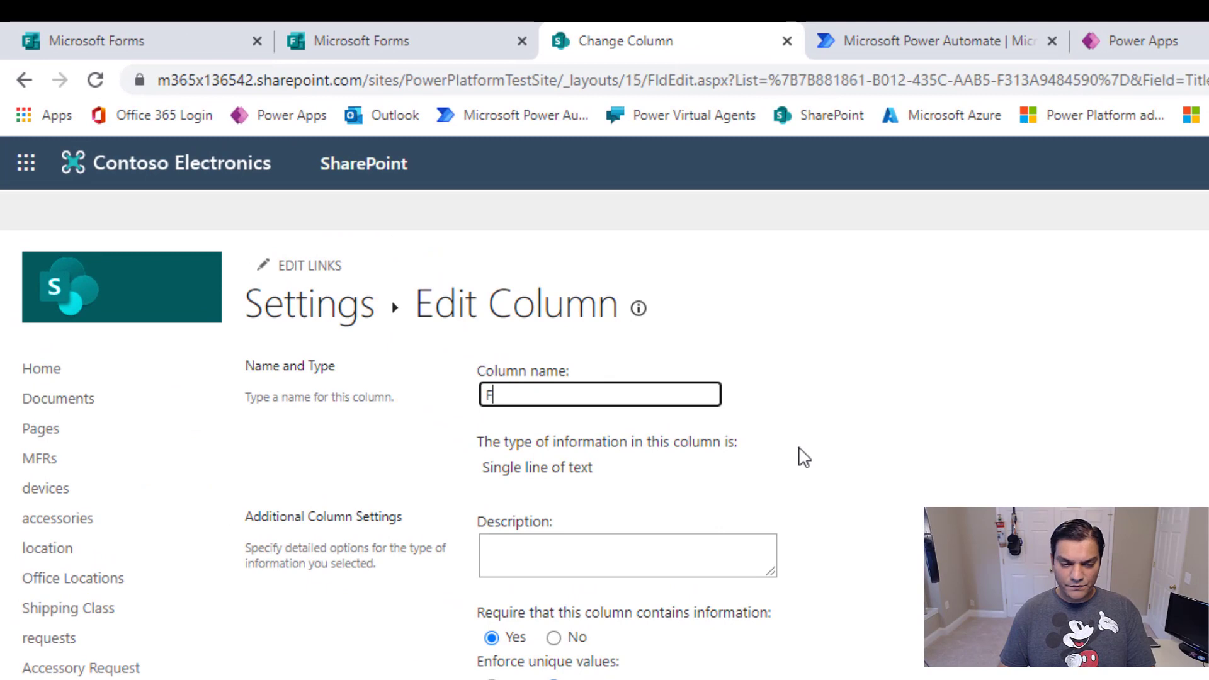
pyautogui.write('ull Name')
pyautogui.press('Tab')
pyautogui.scroll(-3, 805, 458)
pyautogui.press('Return')
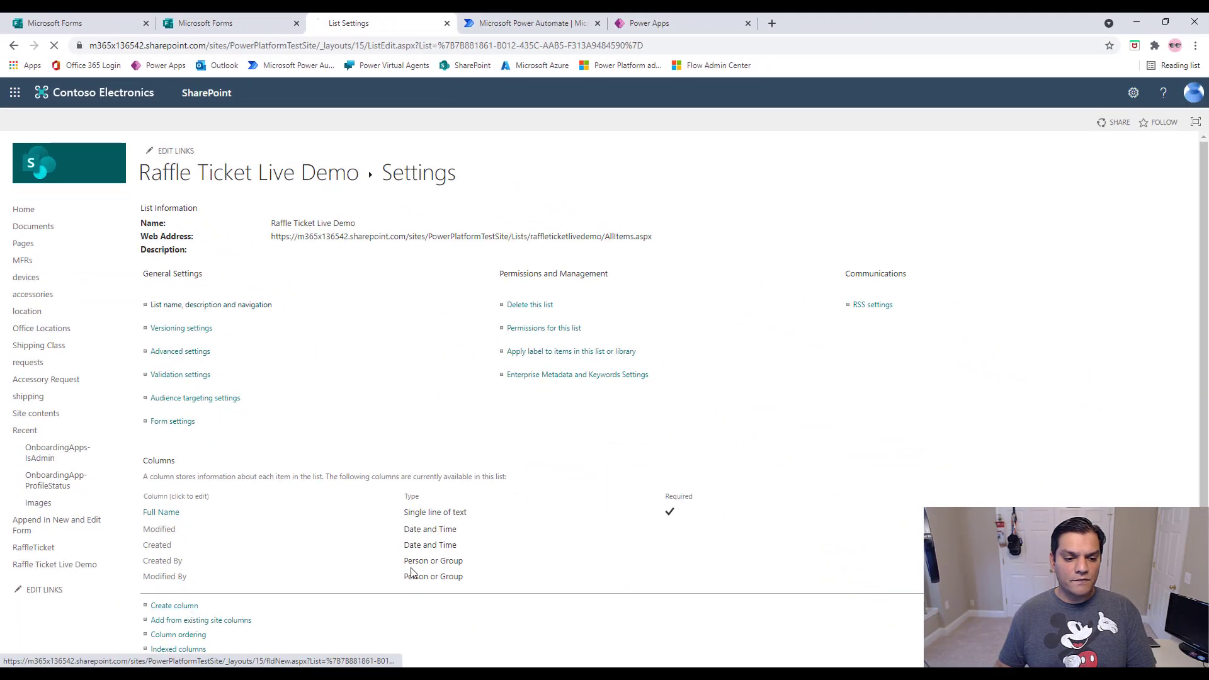
# Create a single-line text column named "emailaddress" in the Raffle Ticket Live Demo list
pyautogui.write('emailaddress')
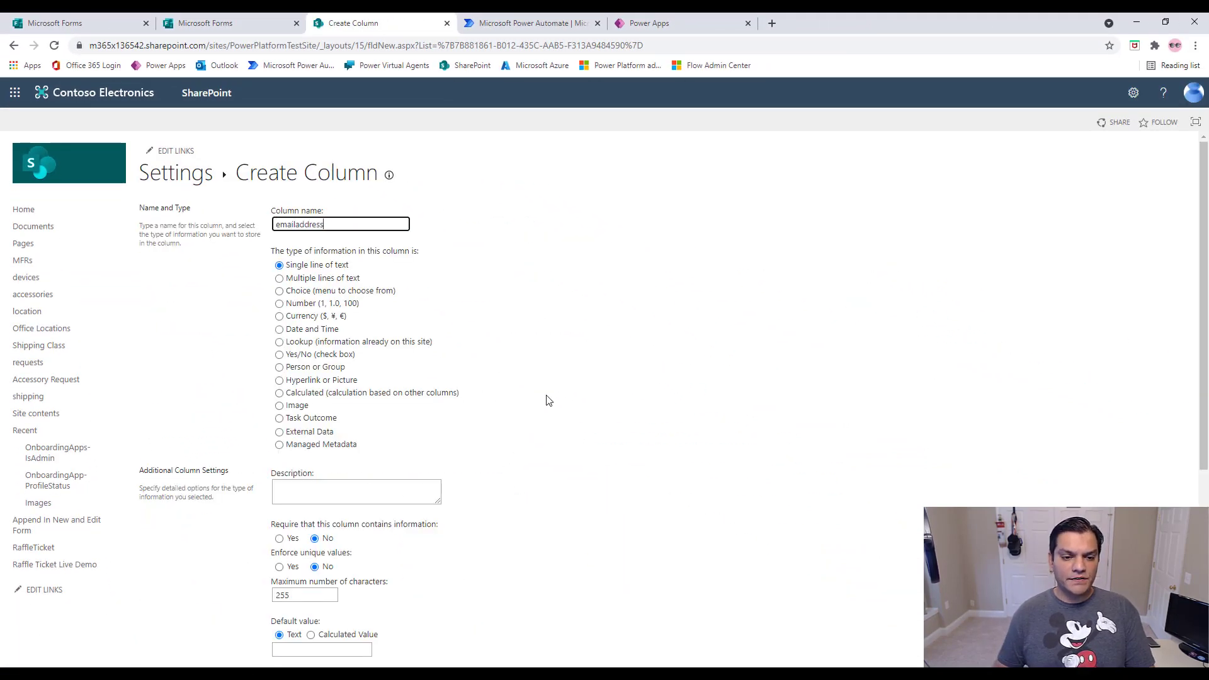
pyautogui.click(549, 401)
pyautogui.scroll(-5, 549, 401)
pyautogui.press('Return')
# Create a multiple-lines-of-text column named "yourthoughtsaboutthissession", checking the third question's wording in the "Raffle Ticket Demo for session 1" form
pyautogui.scroll(-2, 158, 509)
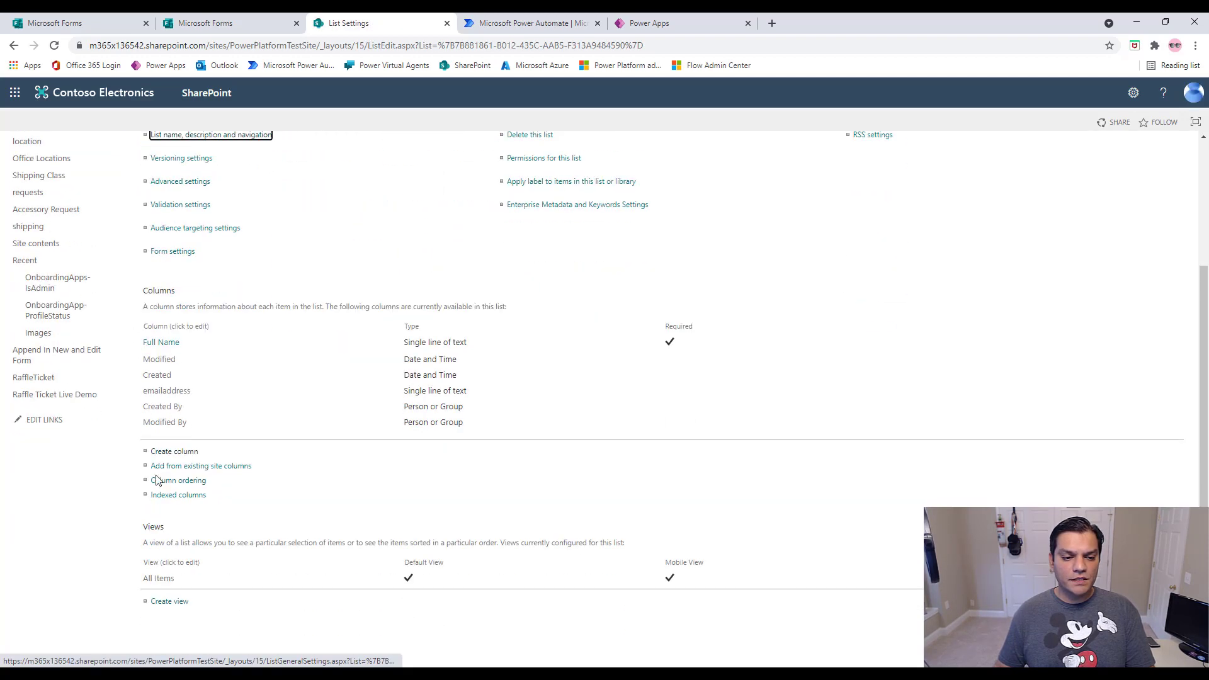
pyautogui.click(161, 452)
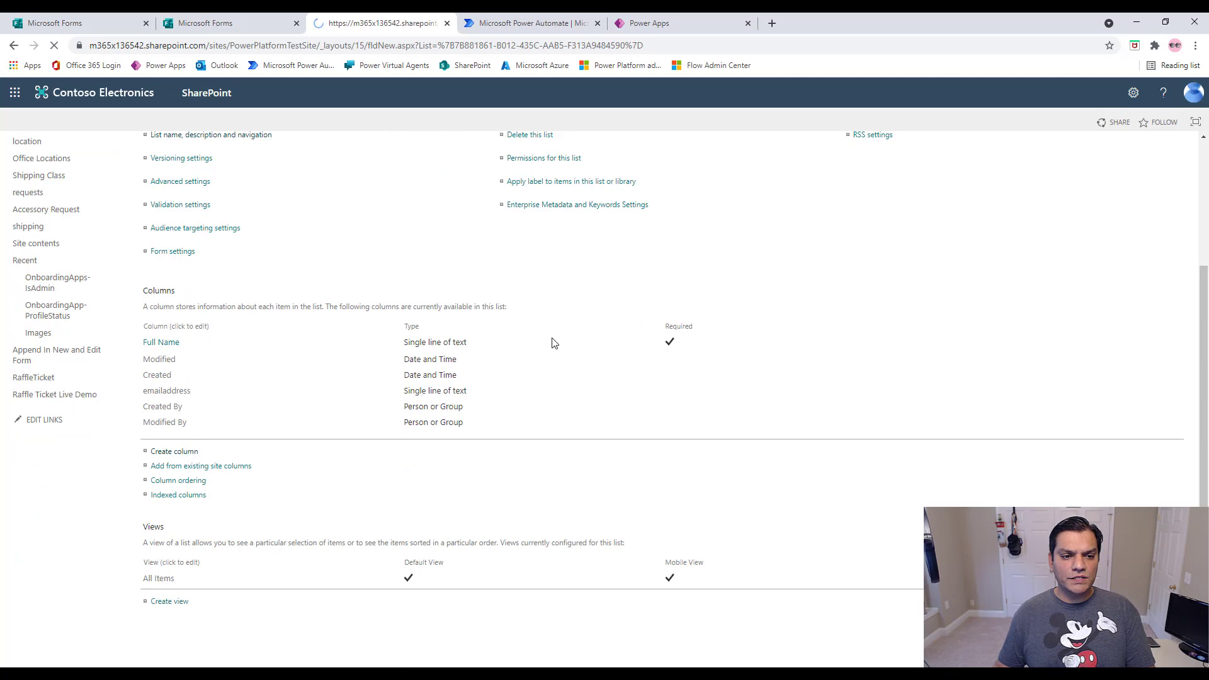
pyautogui.click(203, 17)
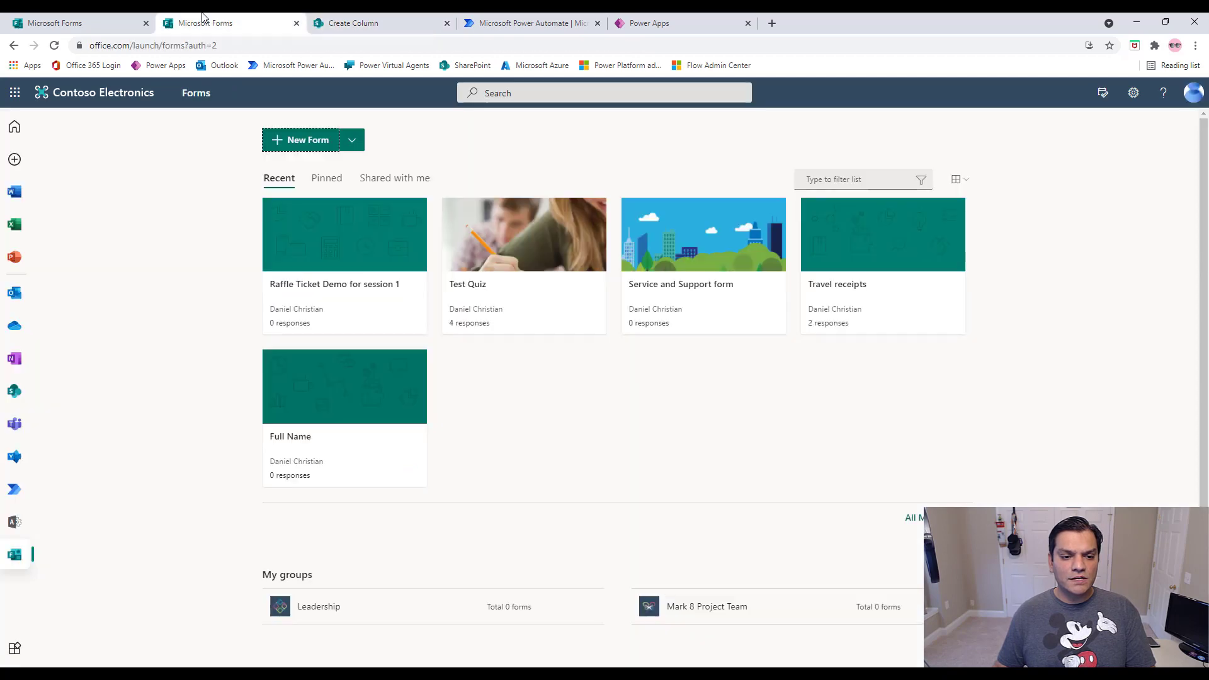
pyautogui.click(321, 235)
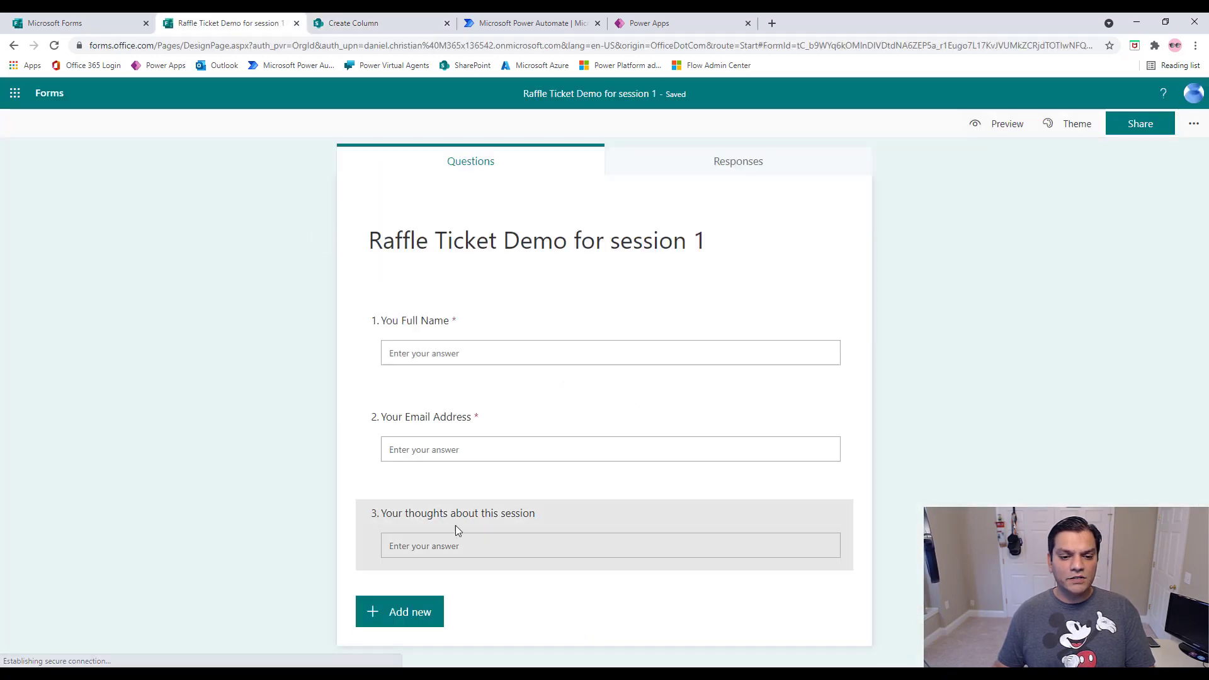
pyautogui.click(353, 23)
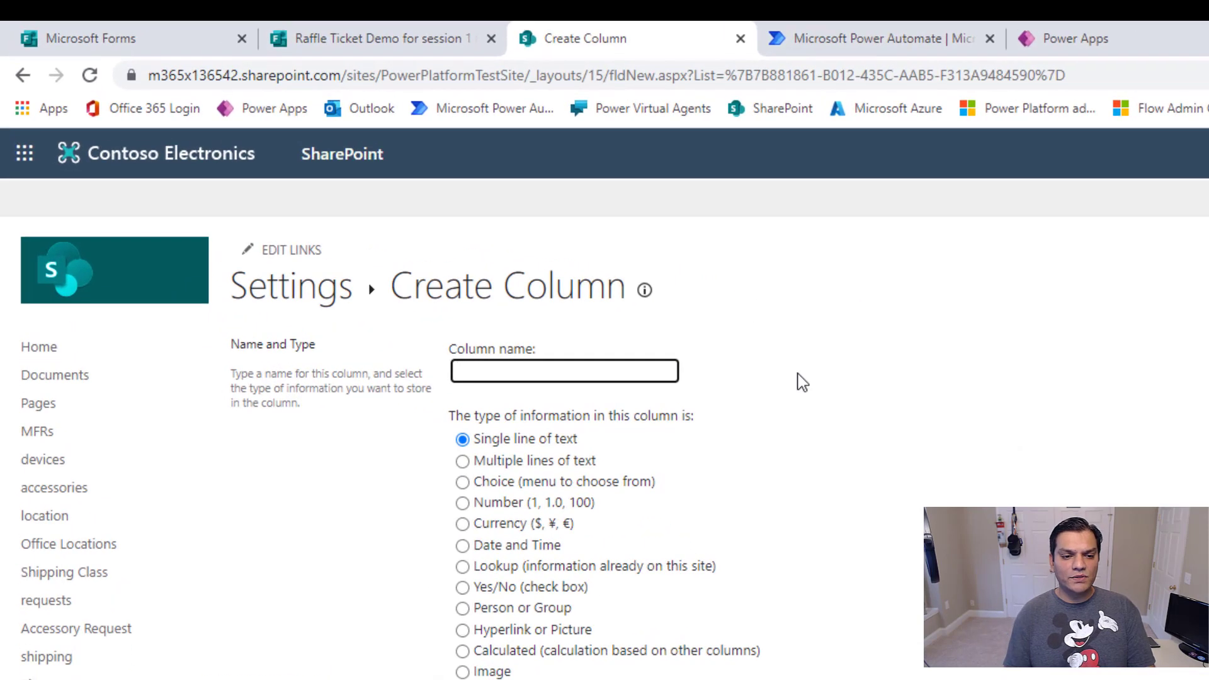
pyautogui.write('yourthoughtsaboutthissession')
pyautogui.click(526, 462)
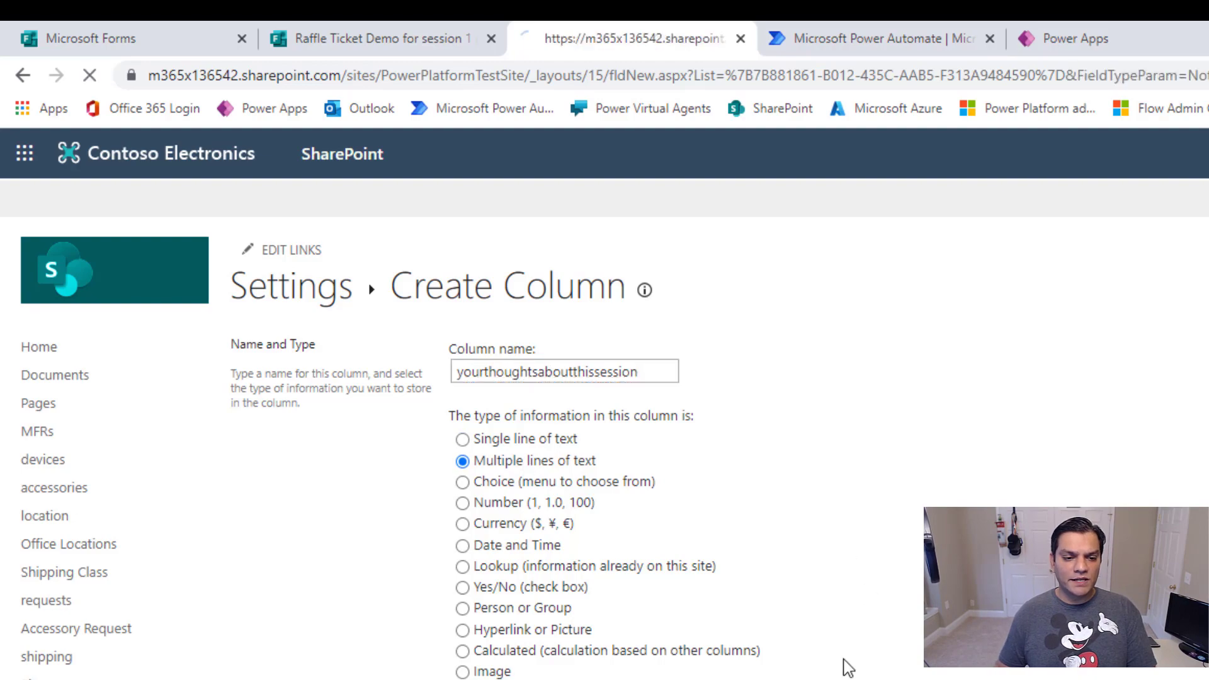
pyautogui.scroll(-7, 842, 653)
pyautogui.click(491, 540)
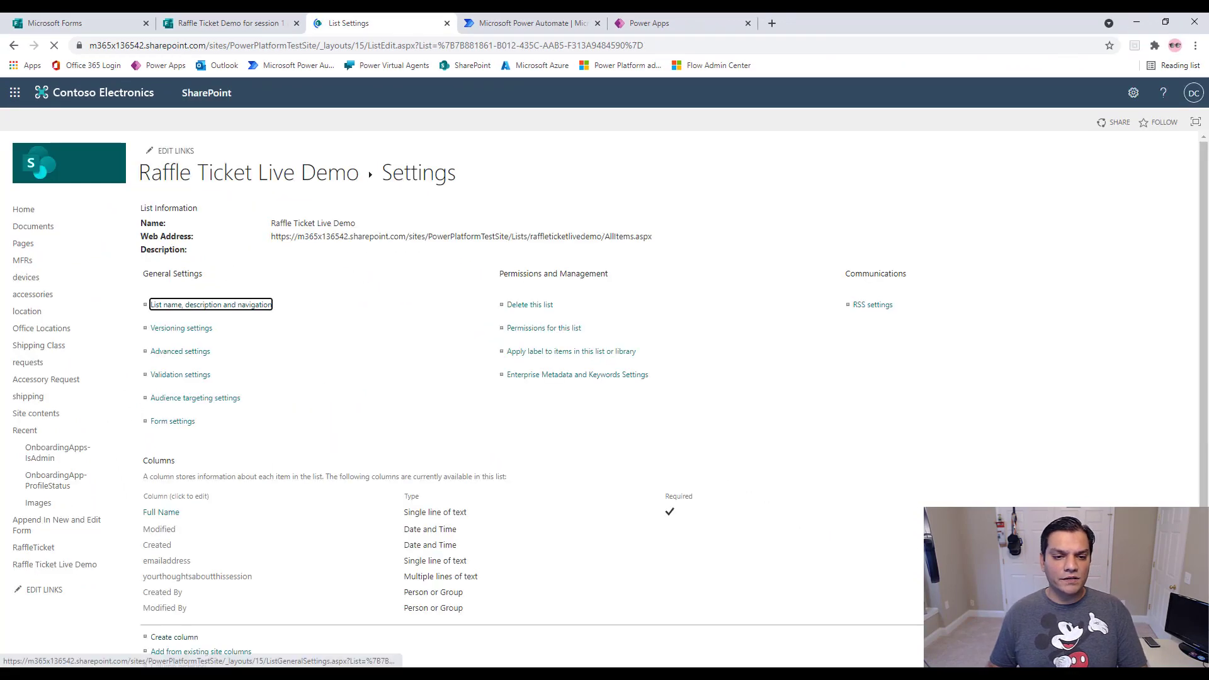
# Rename the list's "emailaddress" column as "Email Address" and save it
pyautogui.click(183, 561)
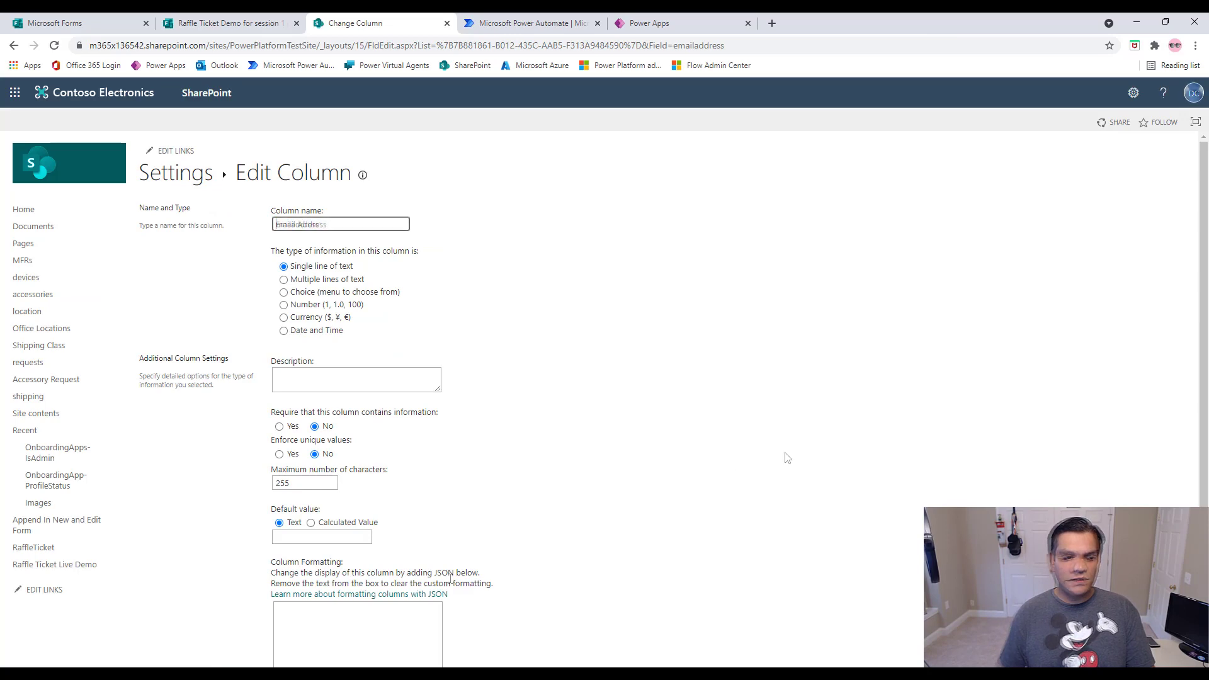
pyautogui.scroll(-3, 785, 459)
pyautogui.hotkey('alt', 'Left')
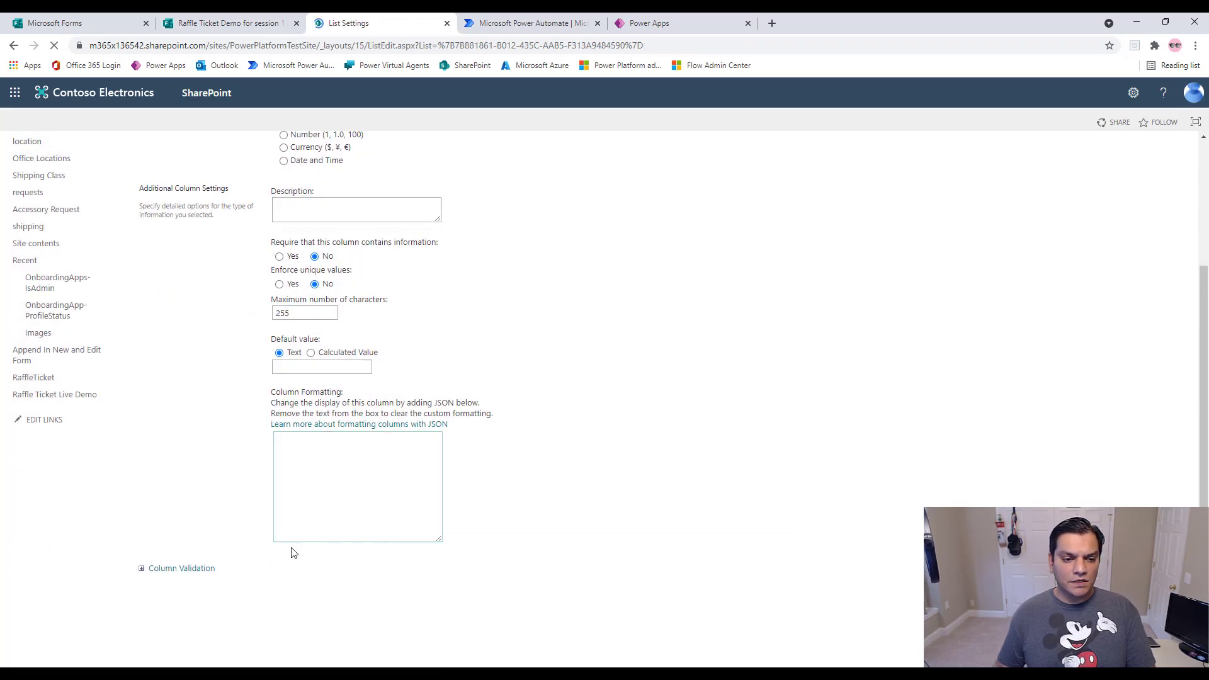
# Rename the "yourthoughtsaboutthissession" column as "Your Thoughts About This Session" and save it
pyautogui.scroll(-2, 210, 509)
pyautogui.click(201, 479)
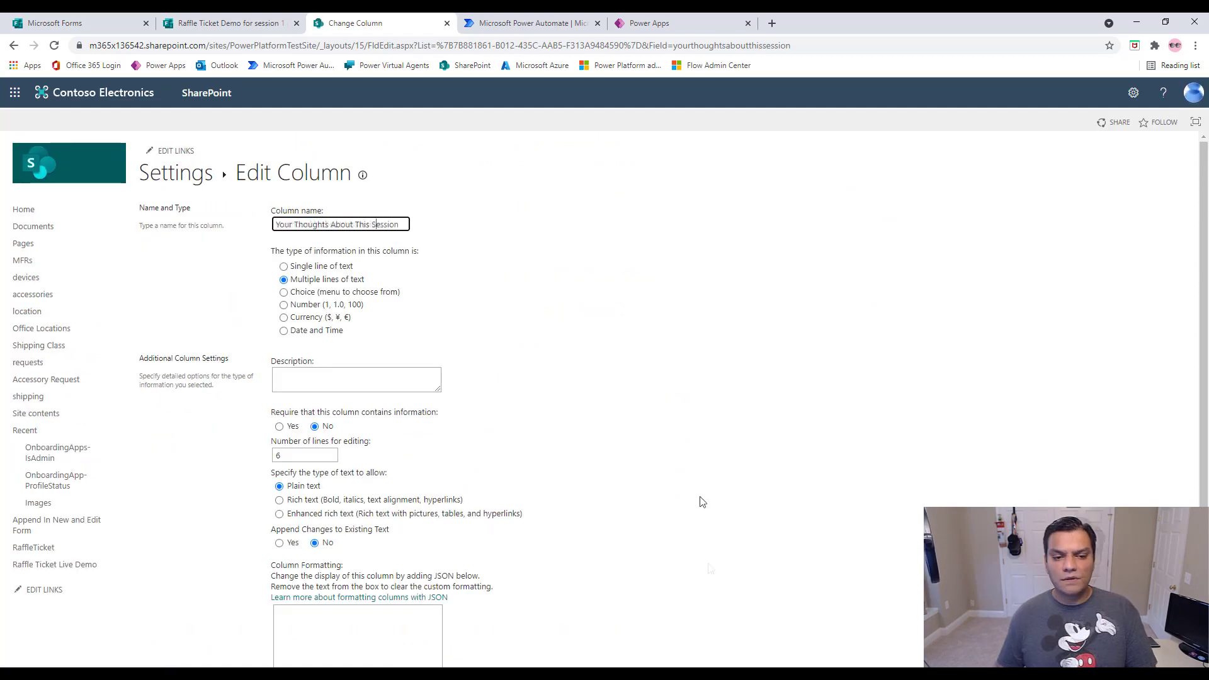
pyautogui.scroll(-2, 711, 569)
pyautogui.hotkey('alt', 'Left')
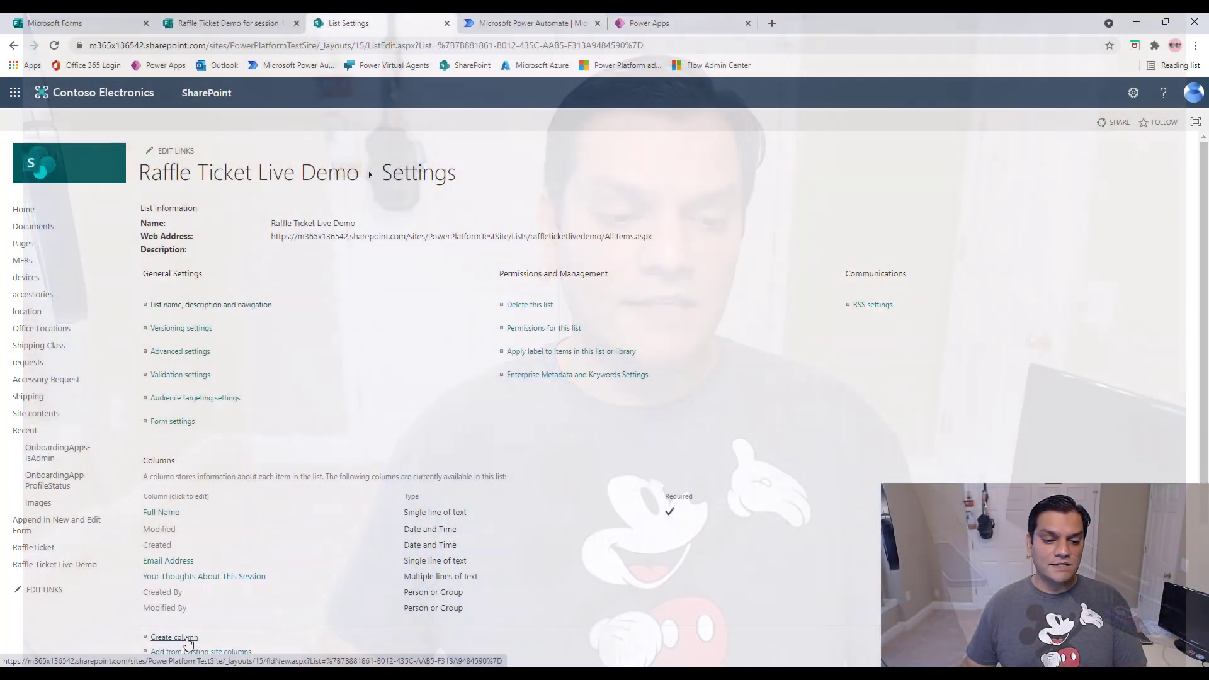
# Create a single-line text column named "sessioname" in the Raffle Ticket Live Demo list
pyautogui.click(180, 638)
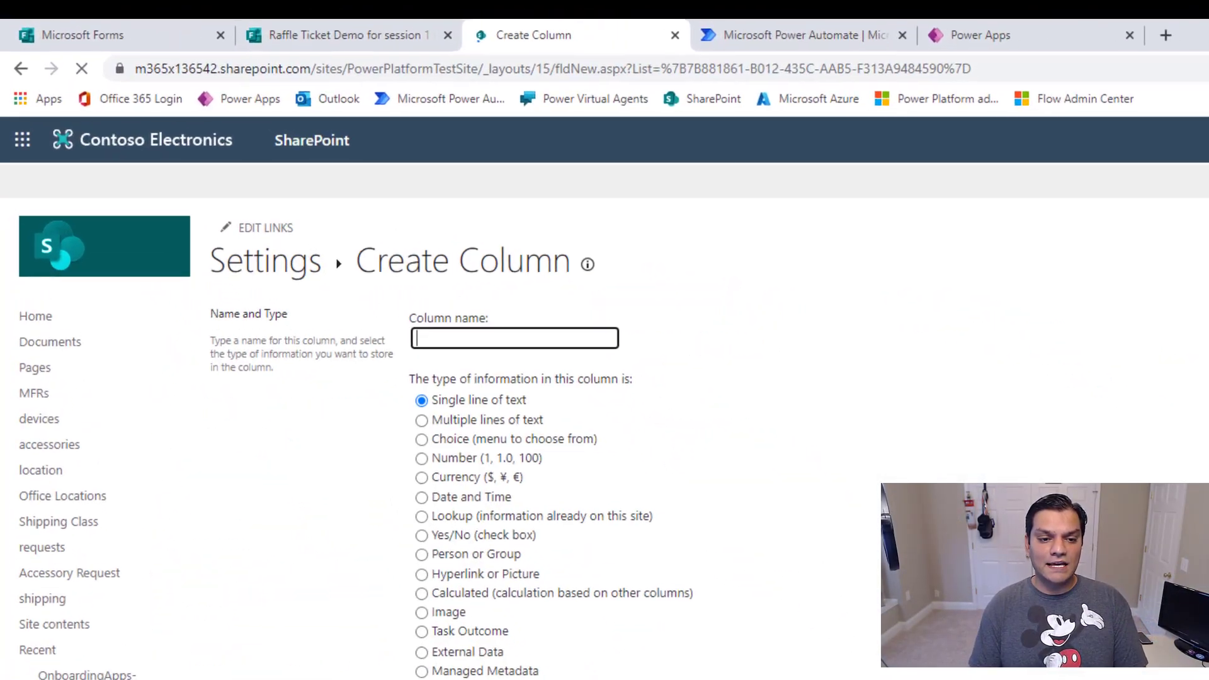
pyautogui.write('sessioname')
pyautogui.hotkey('ctrl', 'a')
pyautogui.scroll(-6, 566, 441)
pyautogui.press('Return')
# Create a choice column named "won" with the choices No and Yes in the Raffle Ticket Live Demo list
pyautogui.scroll(-3, 567, 441)
pyautogui.hotkey('alt', 'Left')
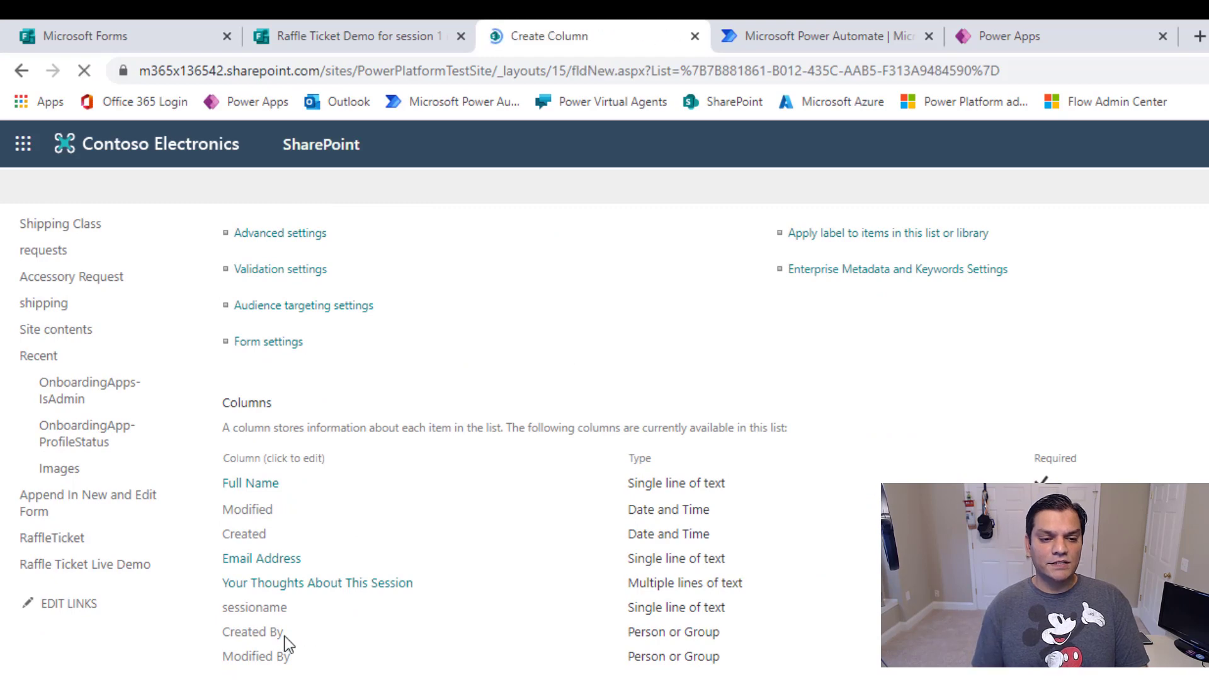
pyautogui.write('won')
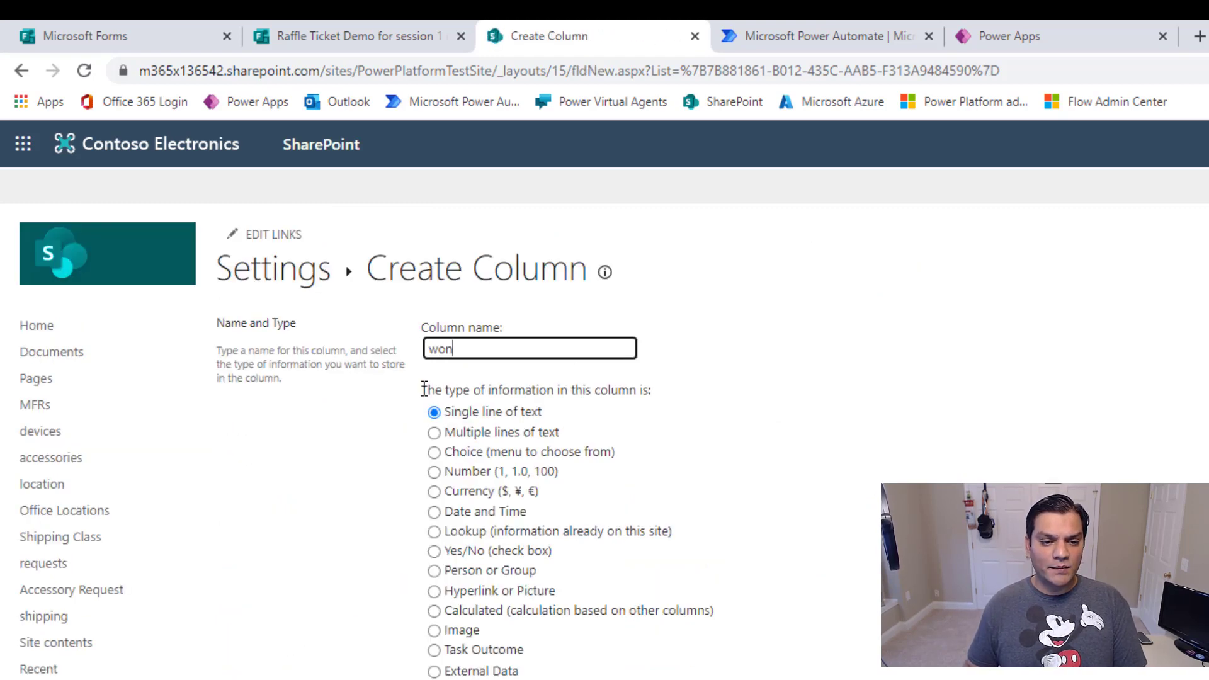
pyautogui.click(434, 451)
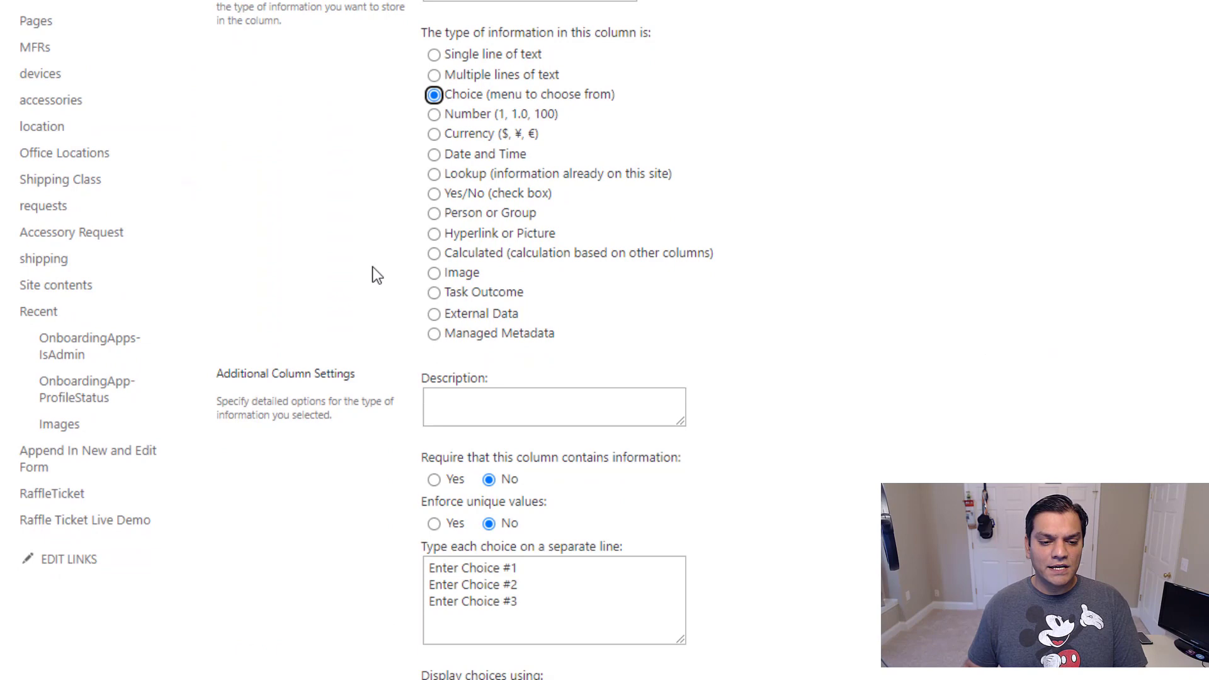
pyautogui.moveTo(575, 621); pyautogui.dragTo(269, 498)
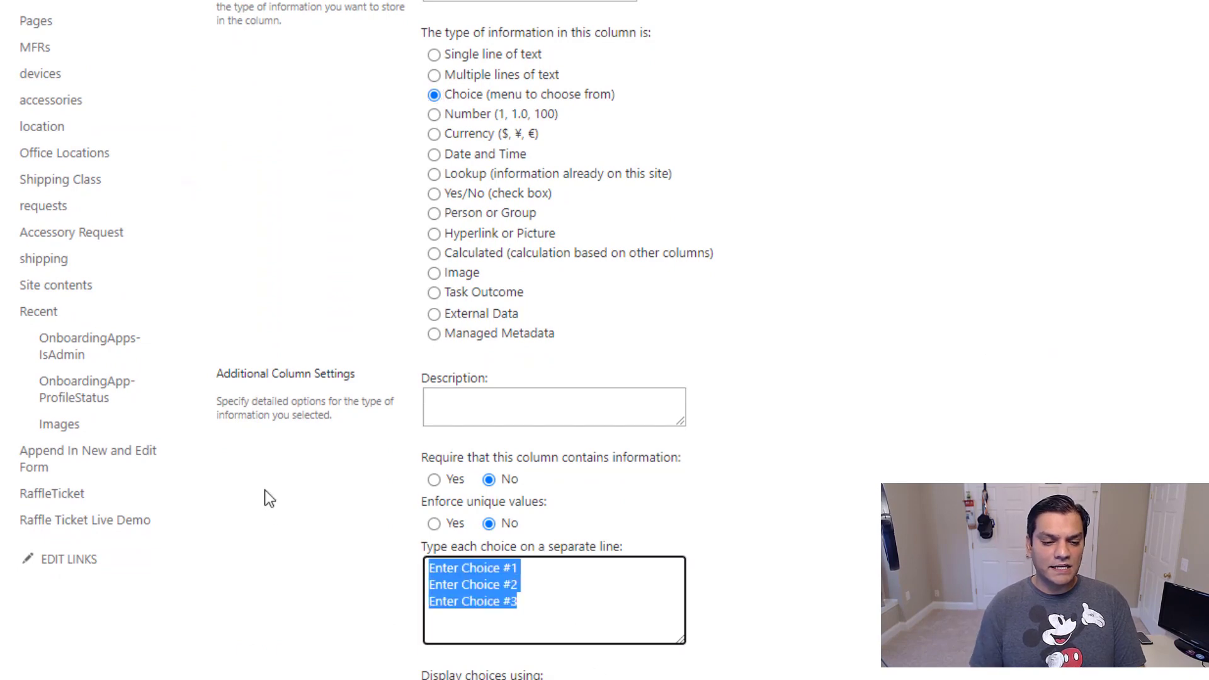
pyautogui.write('No')
pyautogui.press('Return')
pyautogui.write('Yes')
pyautogui.click(264, 490)
pyautogui.scroll(-5, 467, 415)
pyautogui.scroll(-3, 626, 439)
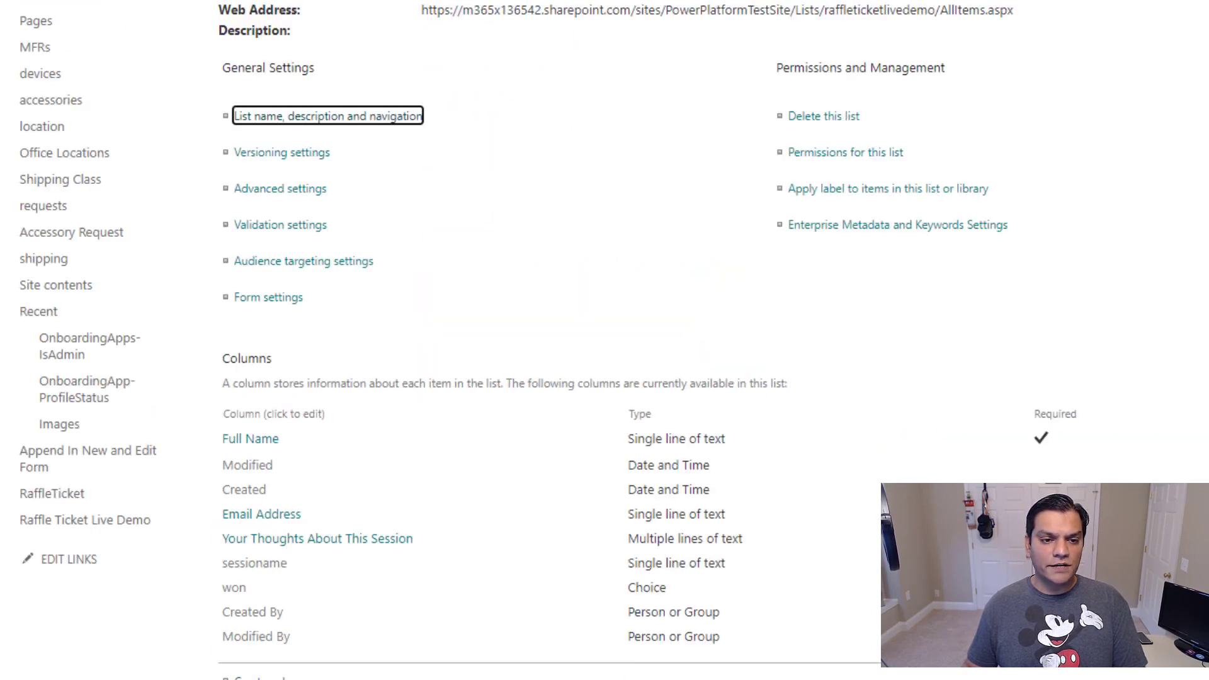
# Rename the "sessioname" column as "Session Name" and save it
pyautogui.click(263, 564)
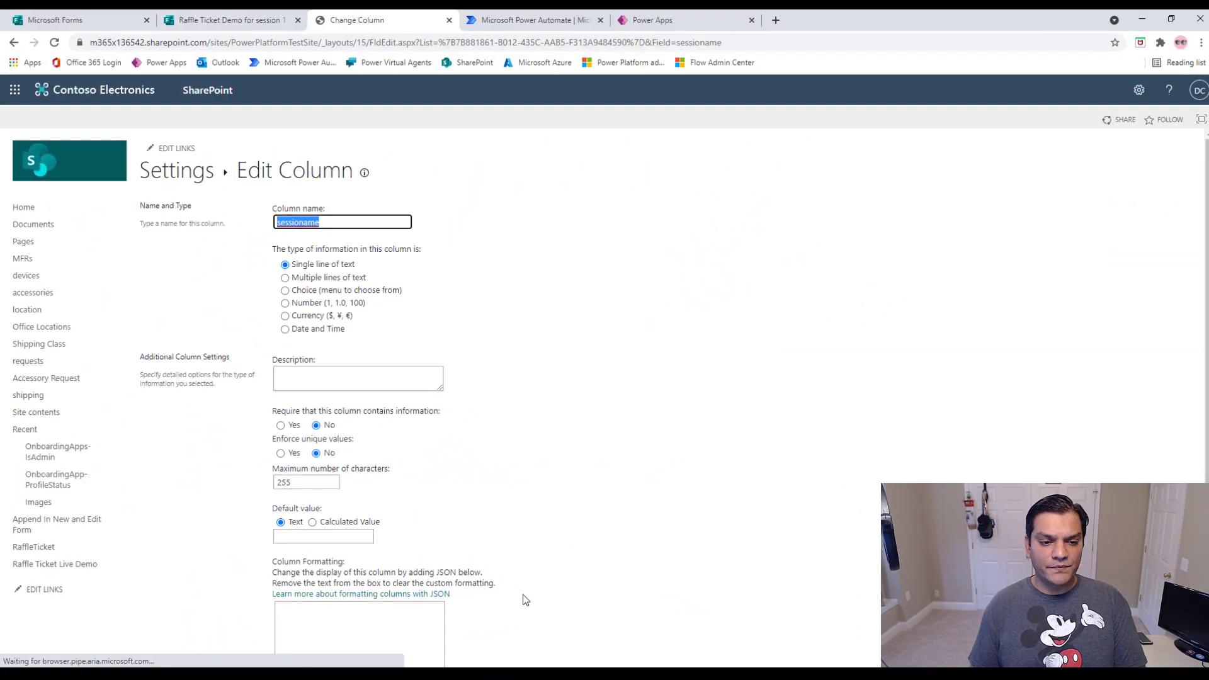
pyautogui.press('Home')
pyautogui.press('Delete')
pyautogui.write('S')
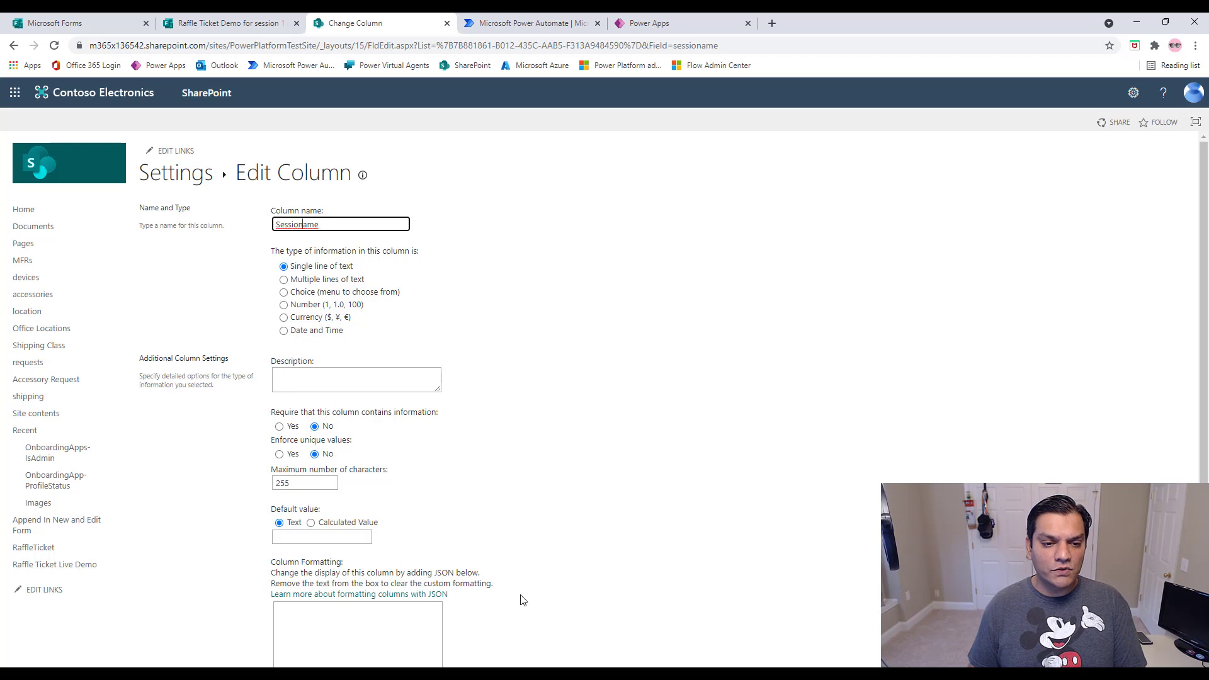
pyautogui.write('N')
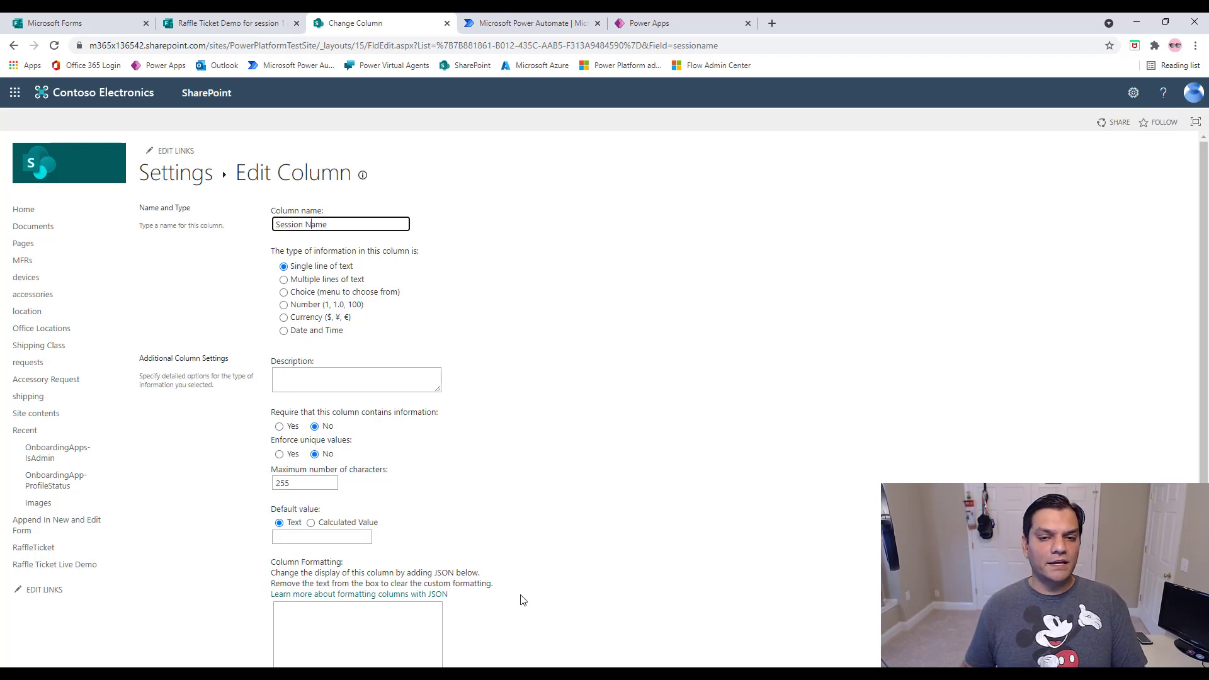
pyautogui.click(734, 571)
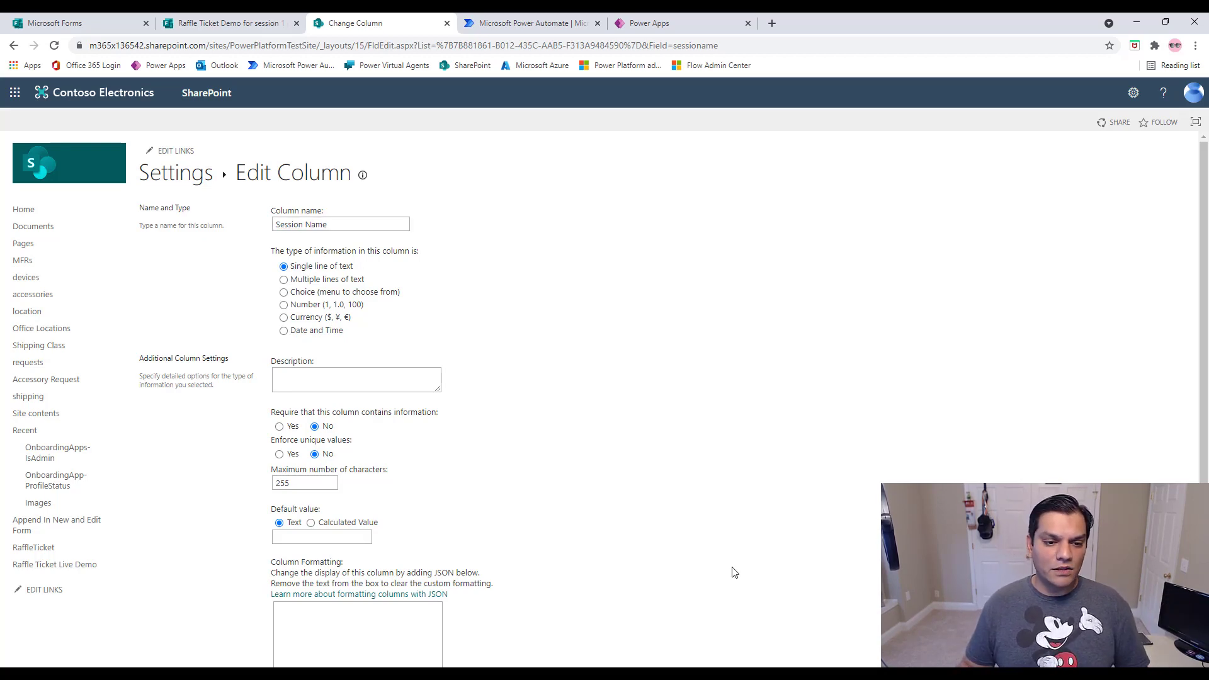
pyautogui.scroll(-3, 734, 572)
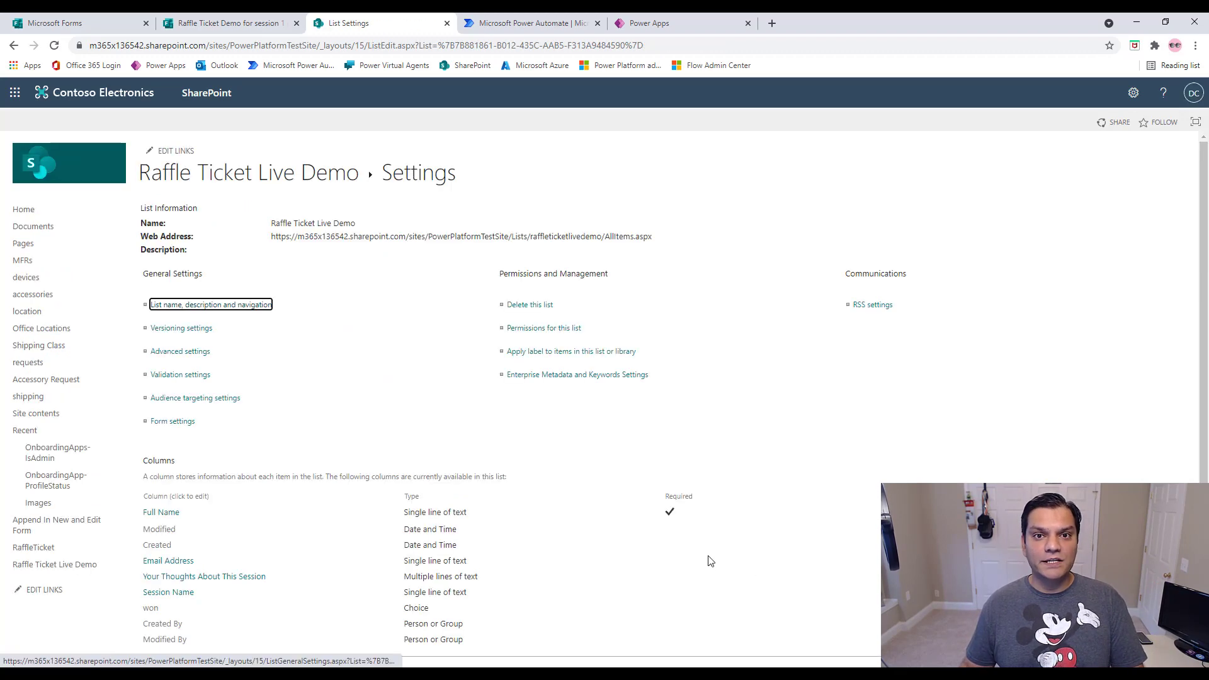
# Rename the "won" column as "Won", save it, and open the Raffle Ticket Live Demo list
pyautogui.scroll(-3, 692, 535)
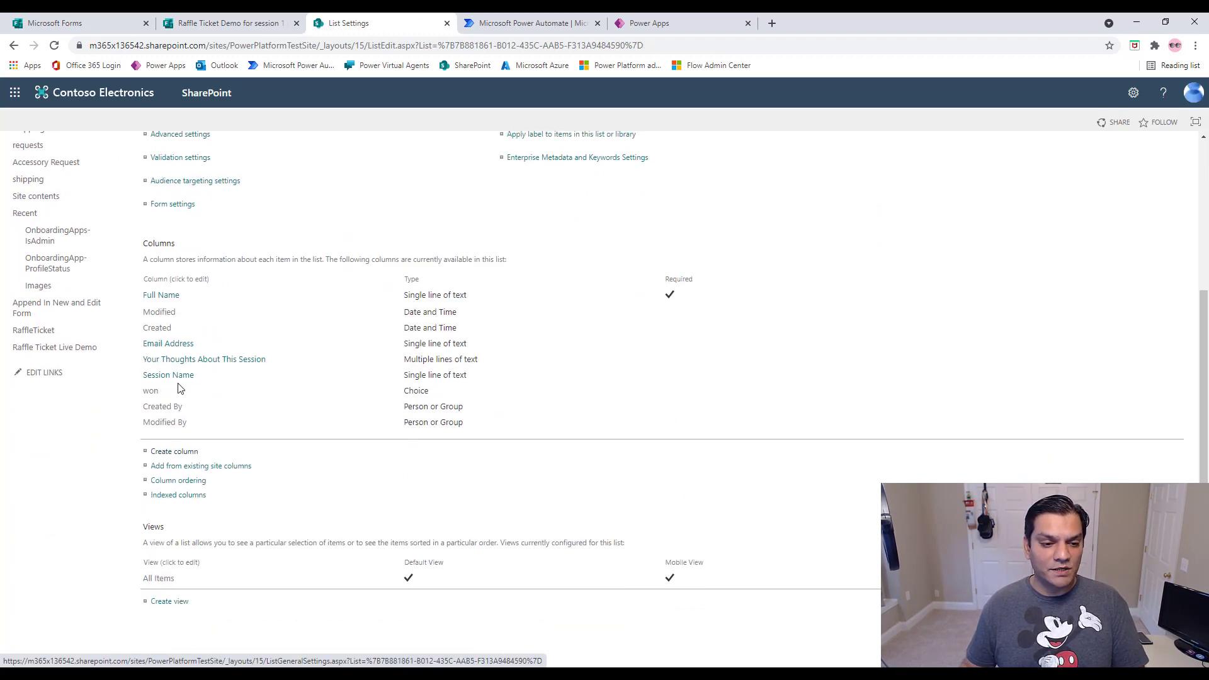
pyautogui.click(151, 391)
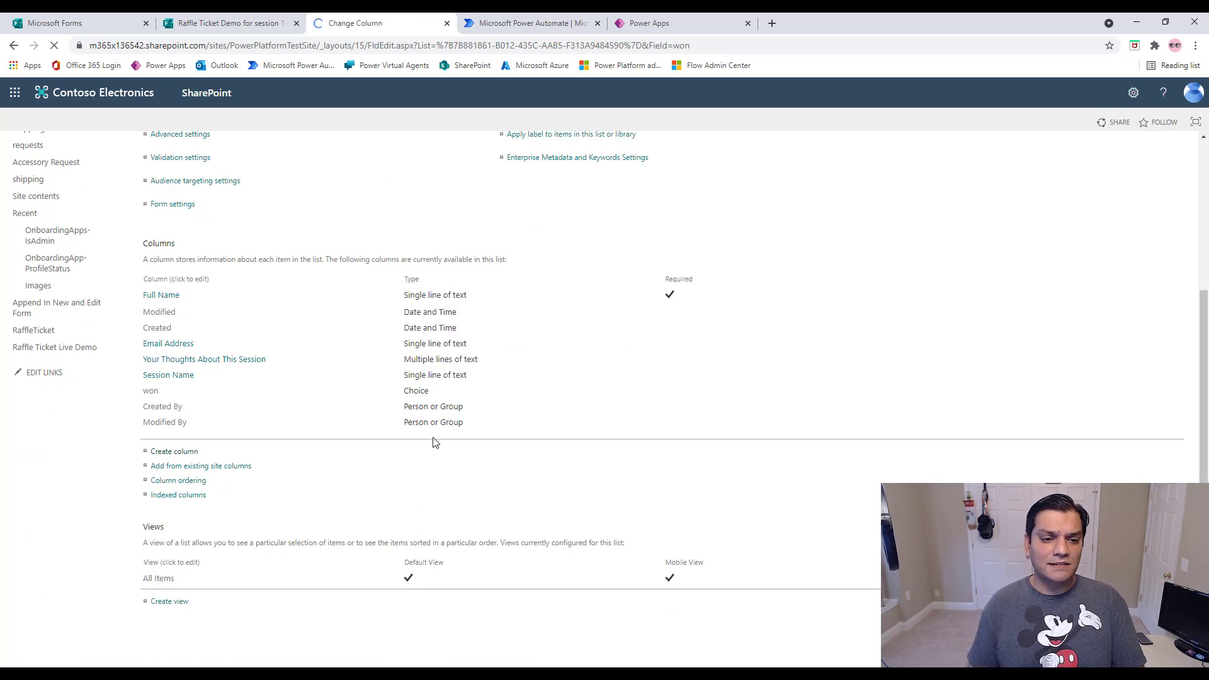
pyautogui.write('Won')
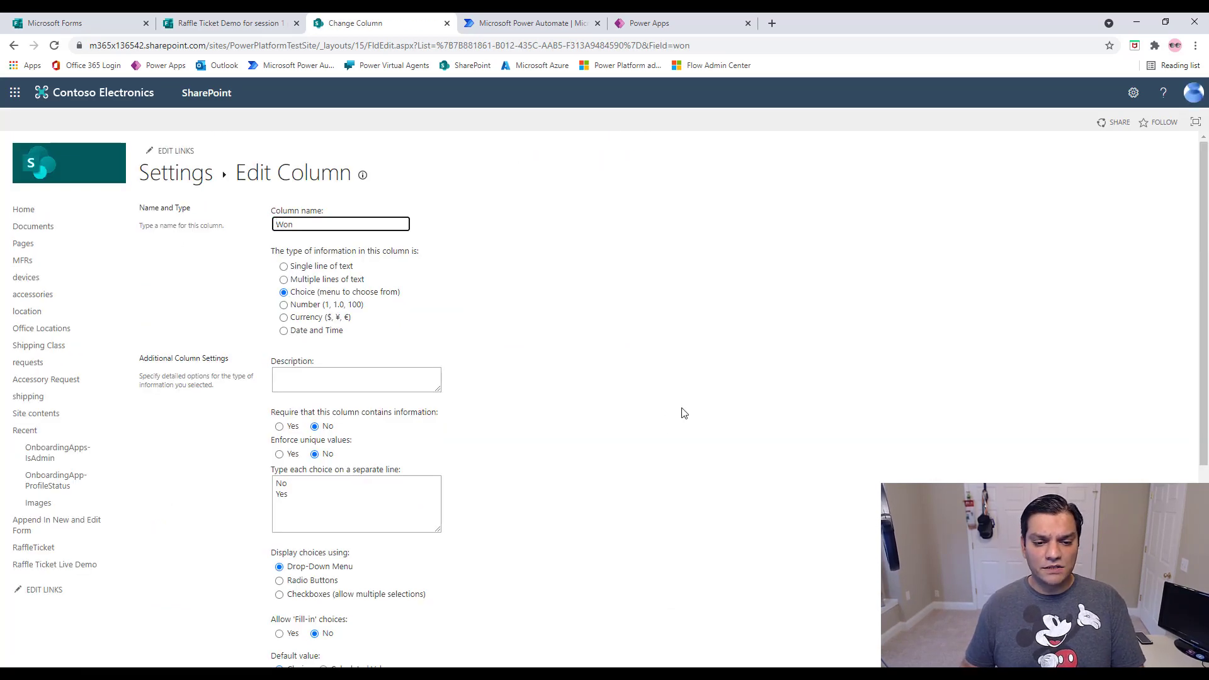
pyautogui.scroll(-4, 685, 413)
pyautogui.press('Return')
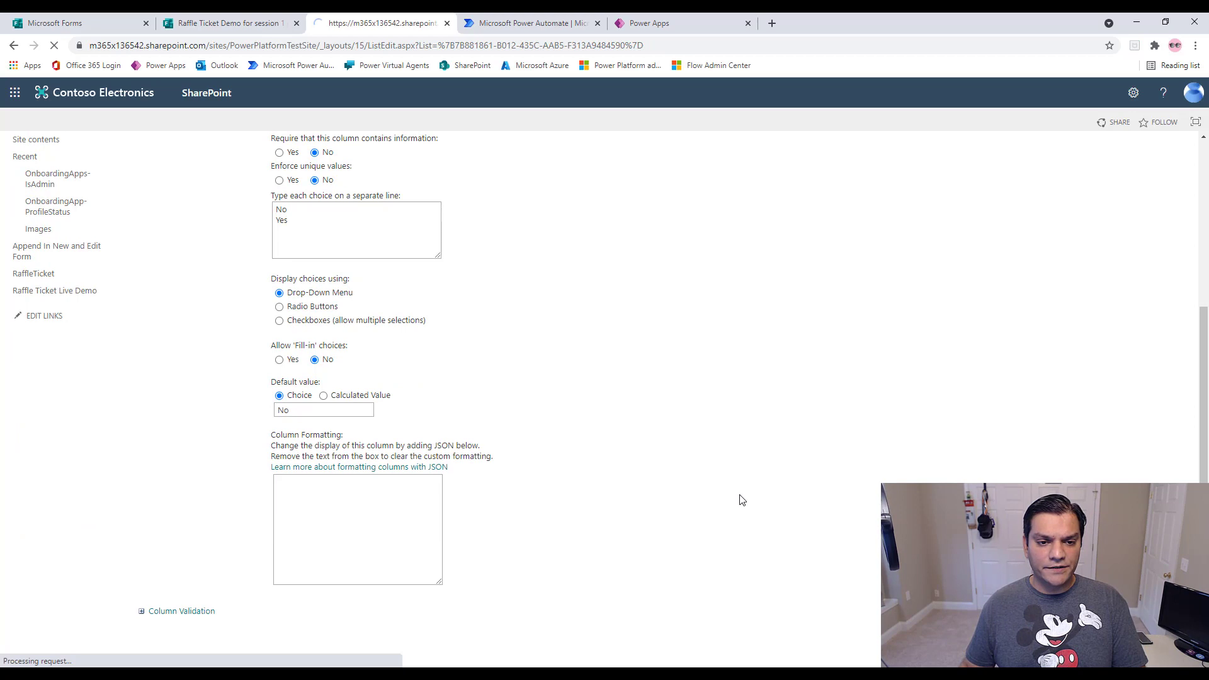
pyautogui.click(261, 171)
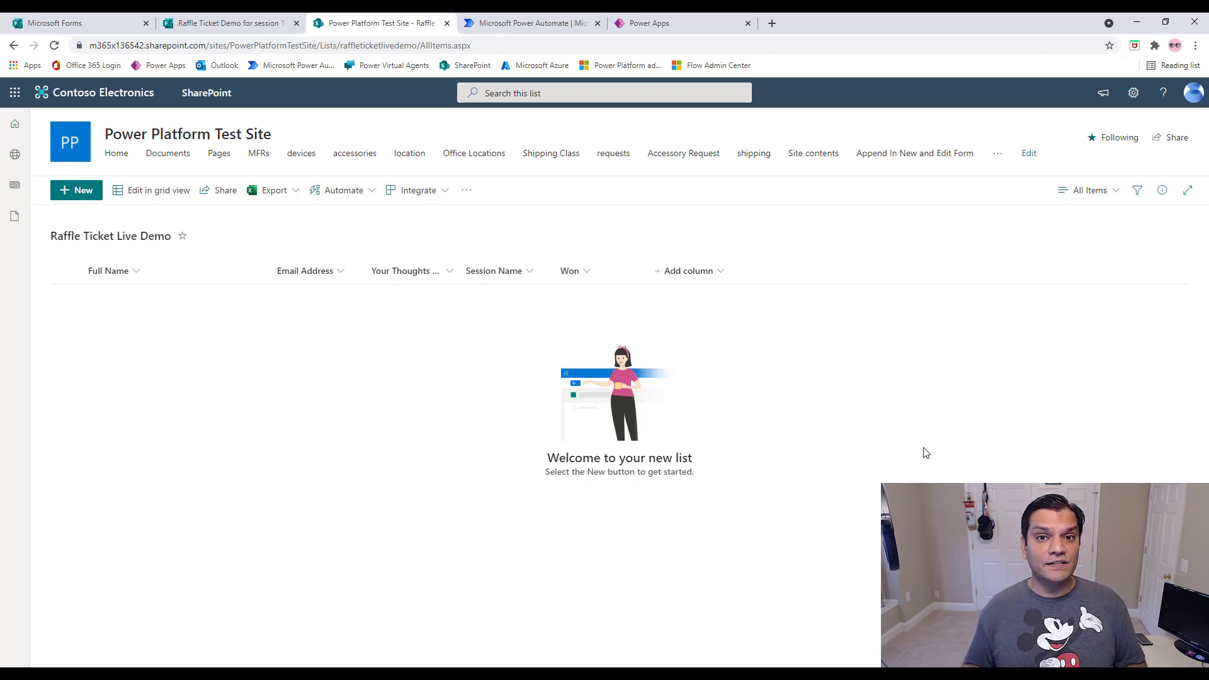
# Switch to Power Automate and start an automated cloud flow from blank, skipping the initial name and trigger selection
pyautogui.click(543, 23)
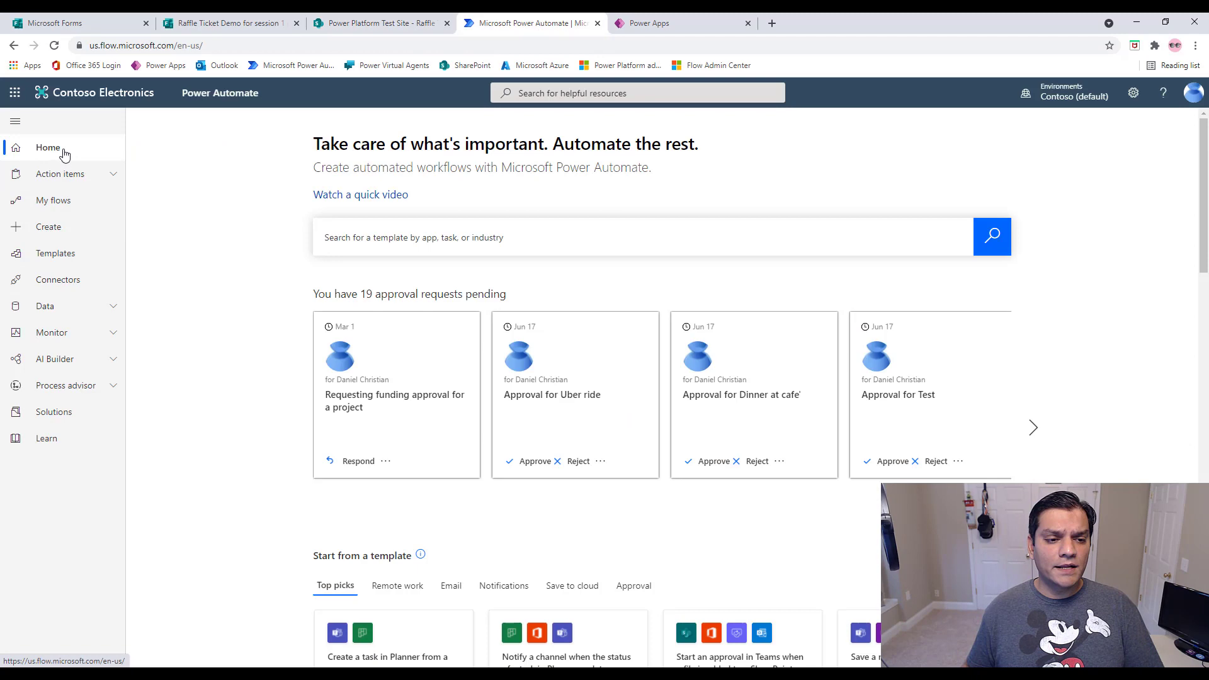
pyautogui.click(49, 227)
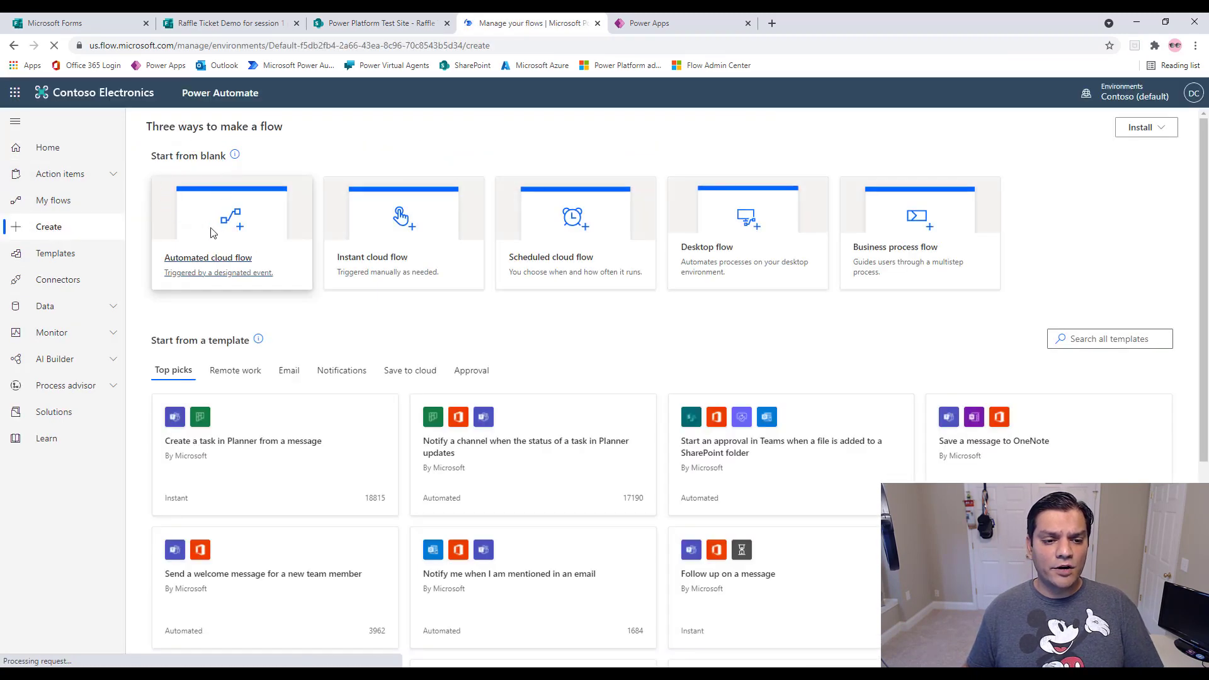
pyautogui.click(210, 233)
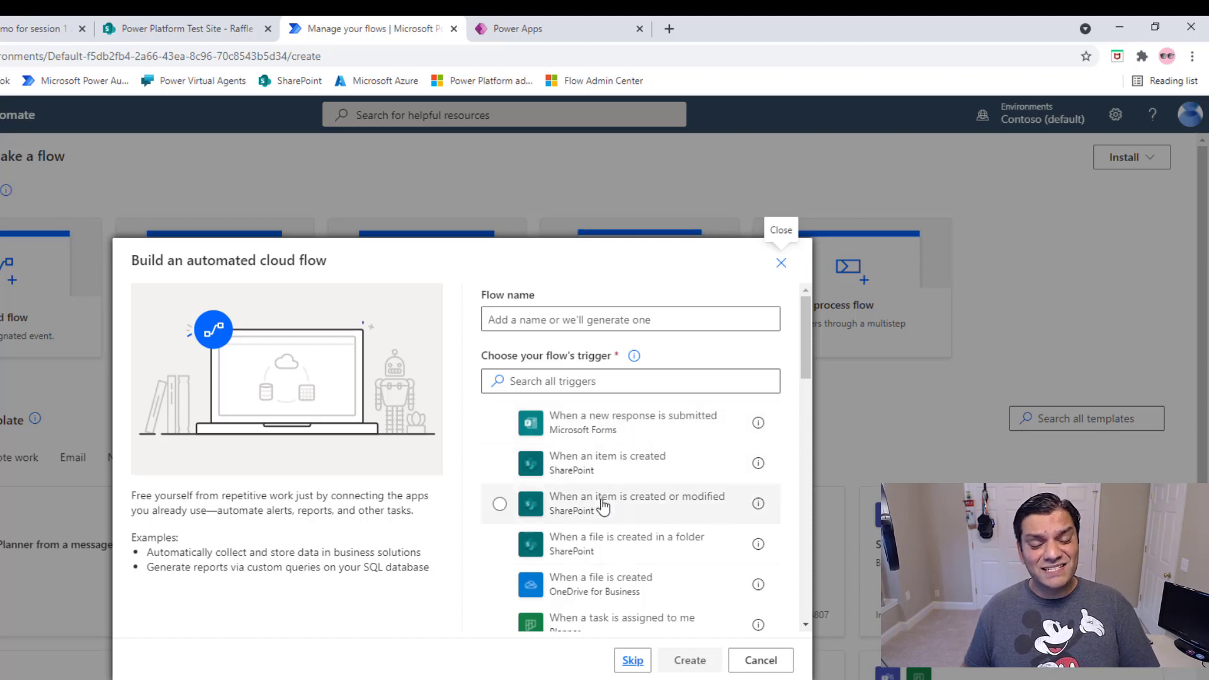
pyautogui.click(633, 660)
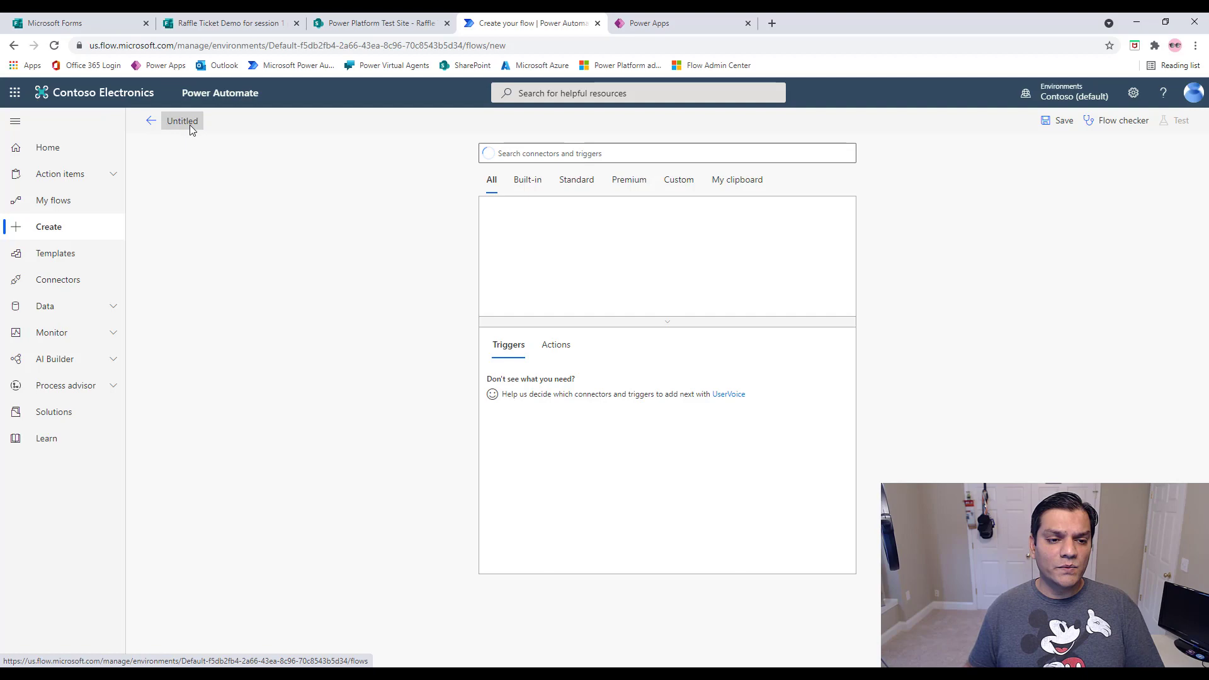
# Name the flow "Raffle ticket flow for demo" and clear the stray text from the connector and trigger search
pyautogui.write('Raff')
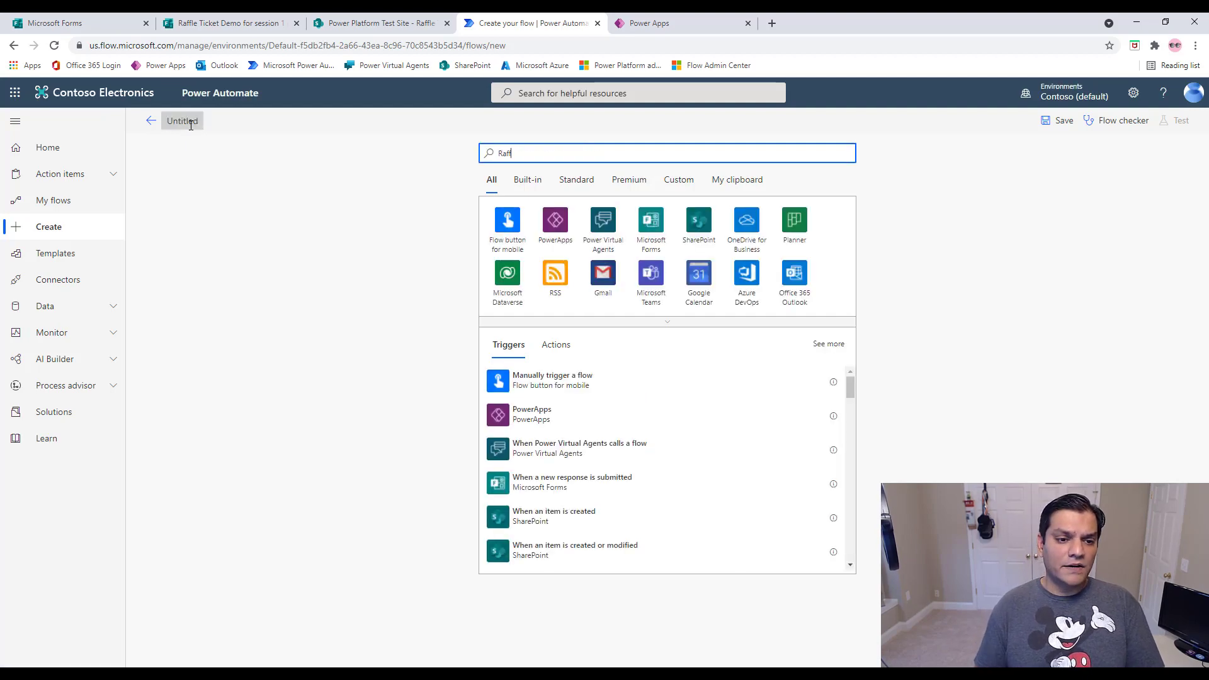
pyautogui.click(176, 120)
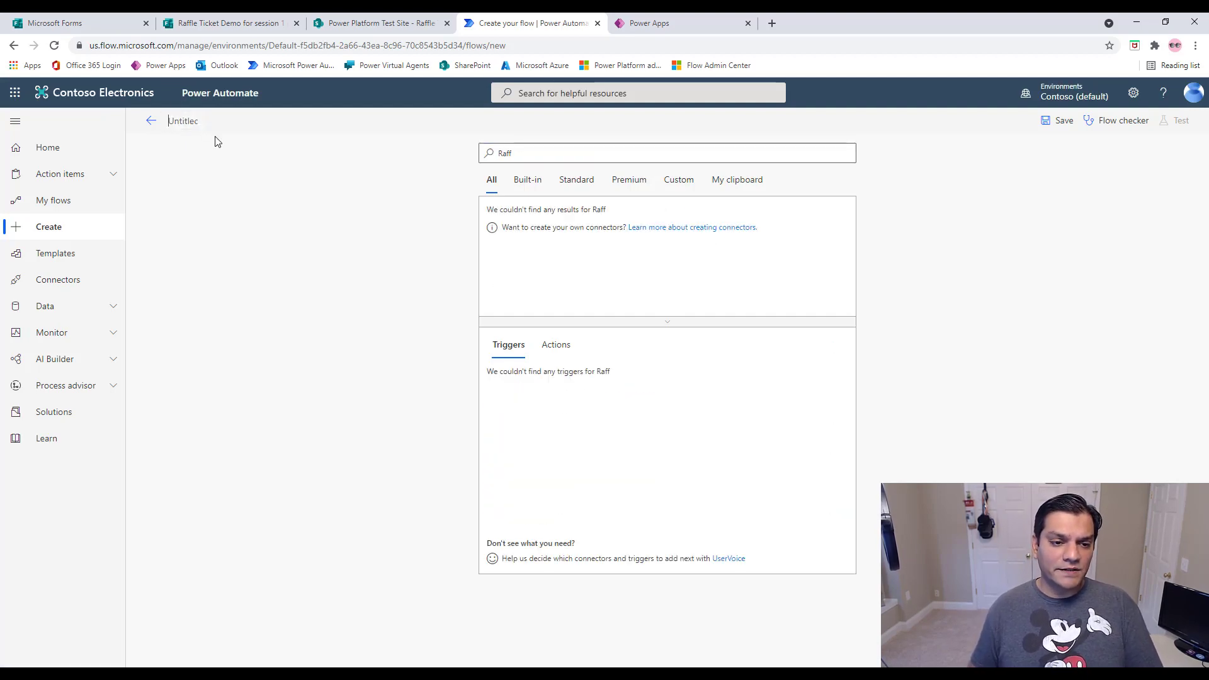
pyautogui.write('Raffle ticket flow for demo')
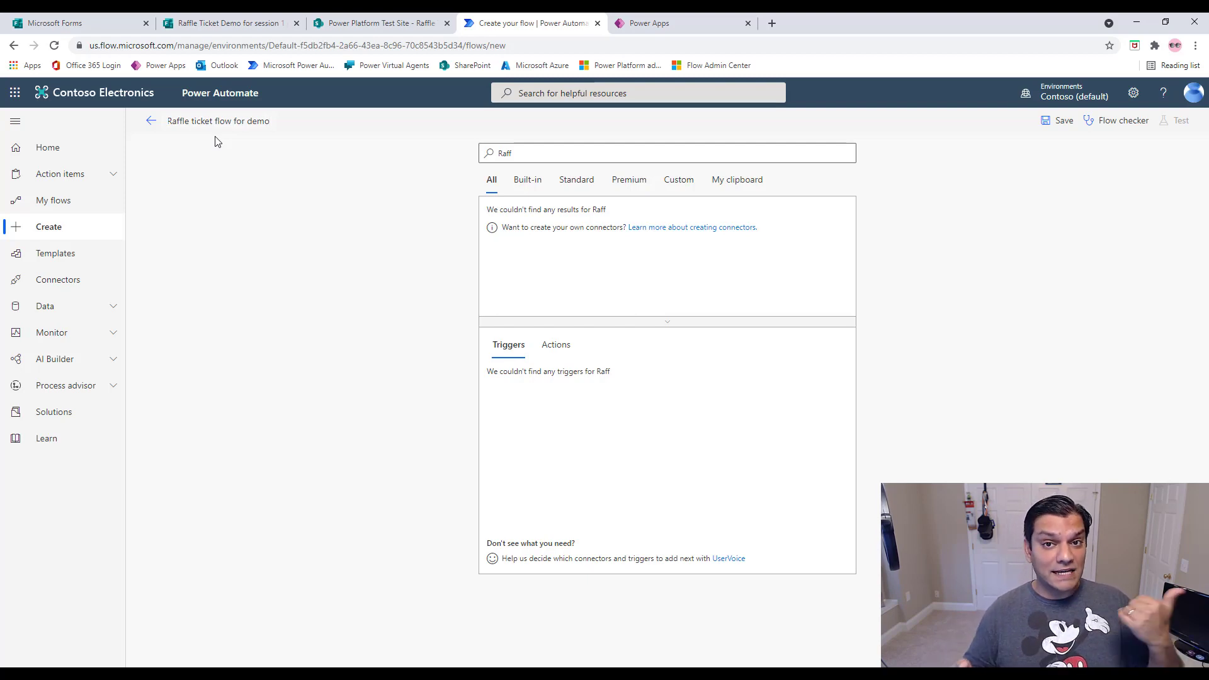
pyautogui.click(545, 151)
pyautogui.press('BackSpace')
pyautogui.press('BackSpace')
pyautogui.press('BackSpace')
pyautogui.press('BackSpace')
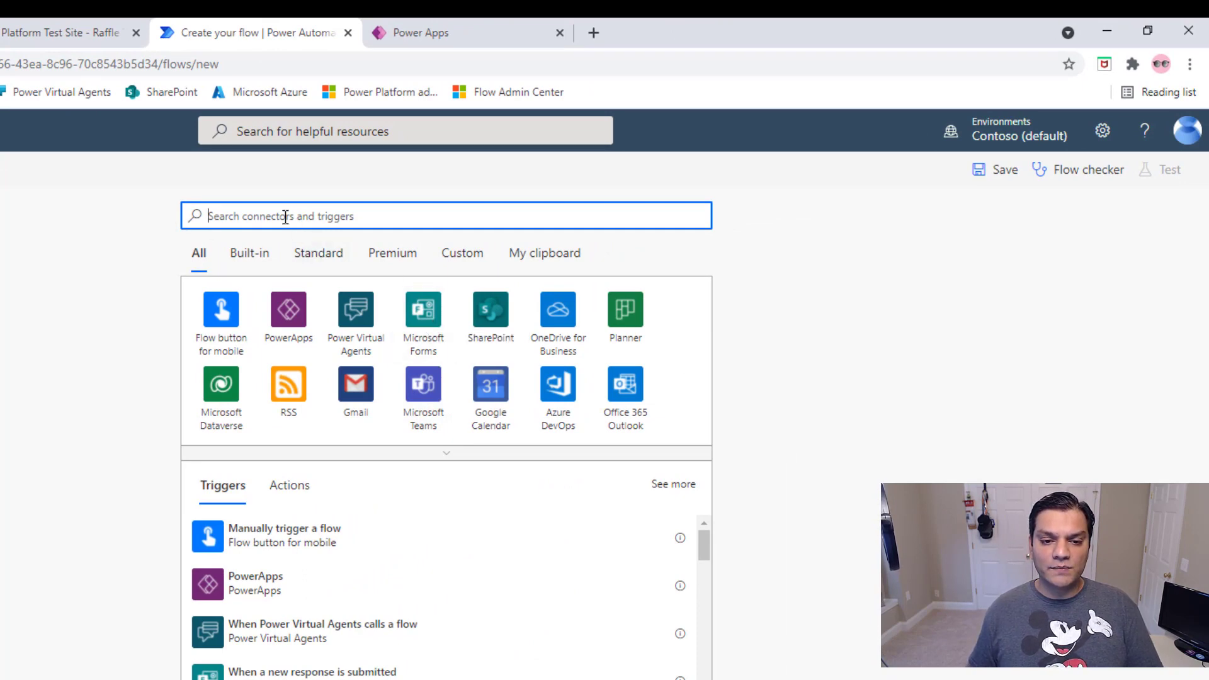
# Add the Microsoft Forms trigger "When a new response is submitted" and set its form to "Raffle Ticket Demo for session 1"
pyautogui.click(420, 320)
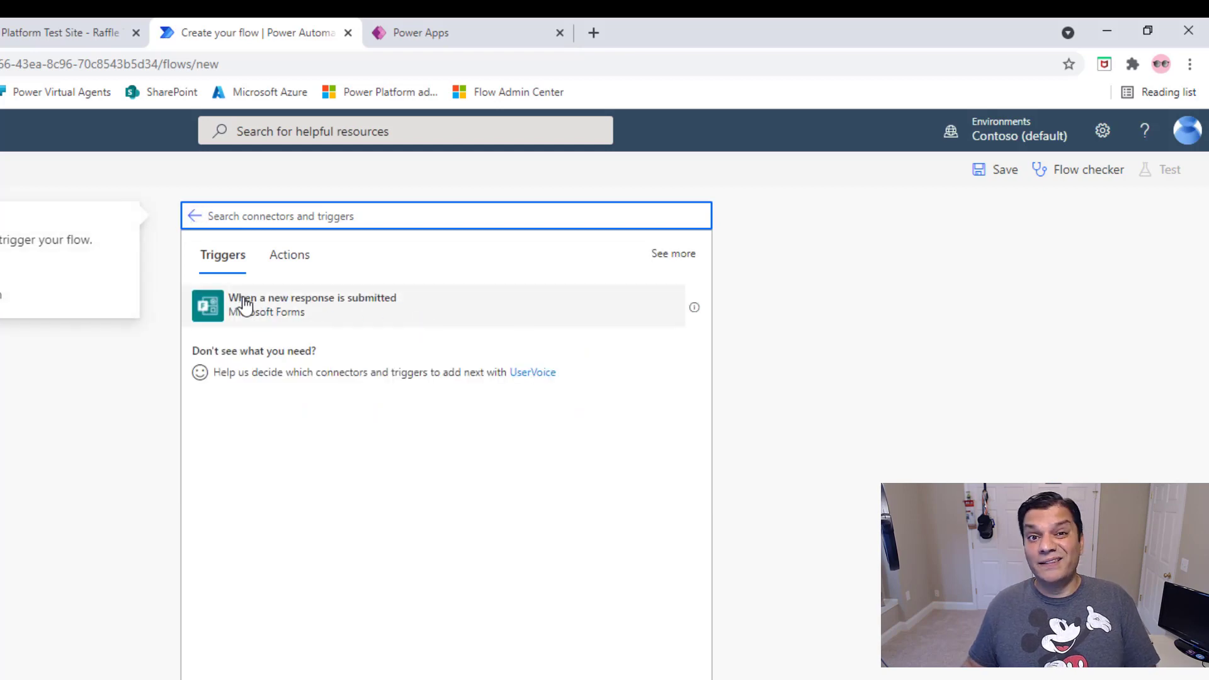
pyautogui.click(322, 314)
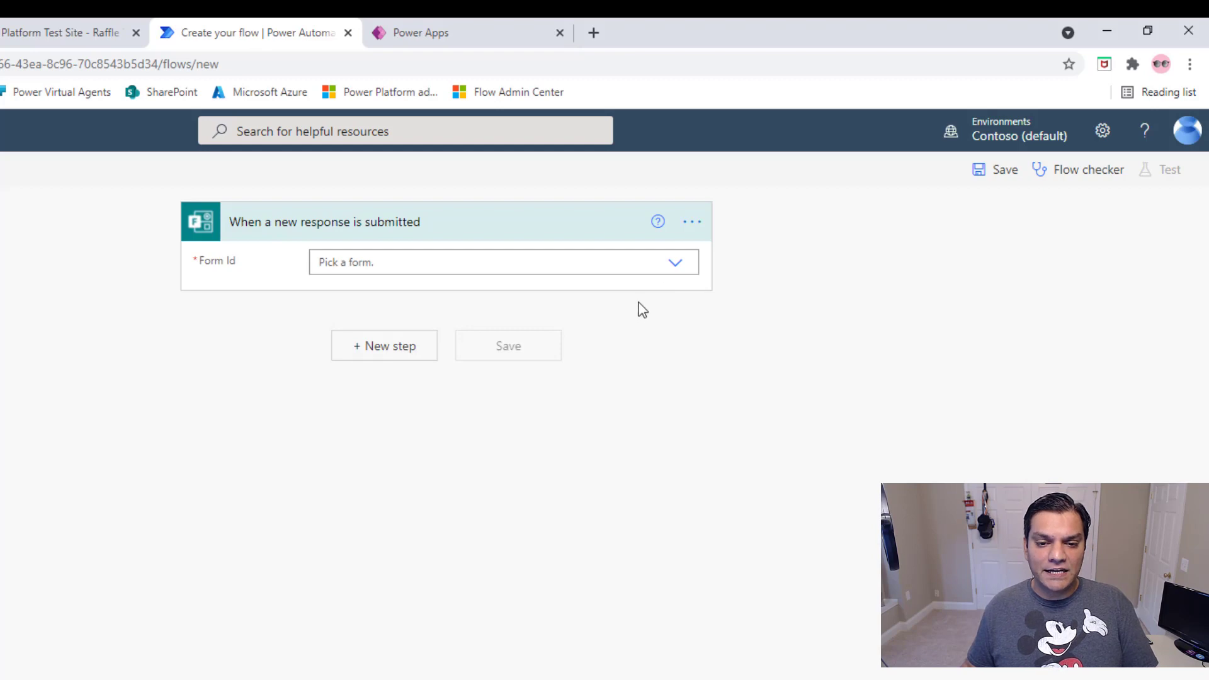
pyautogui.click(678, 264)
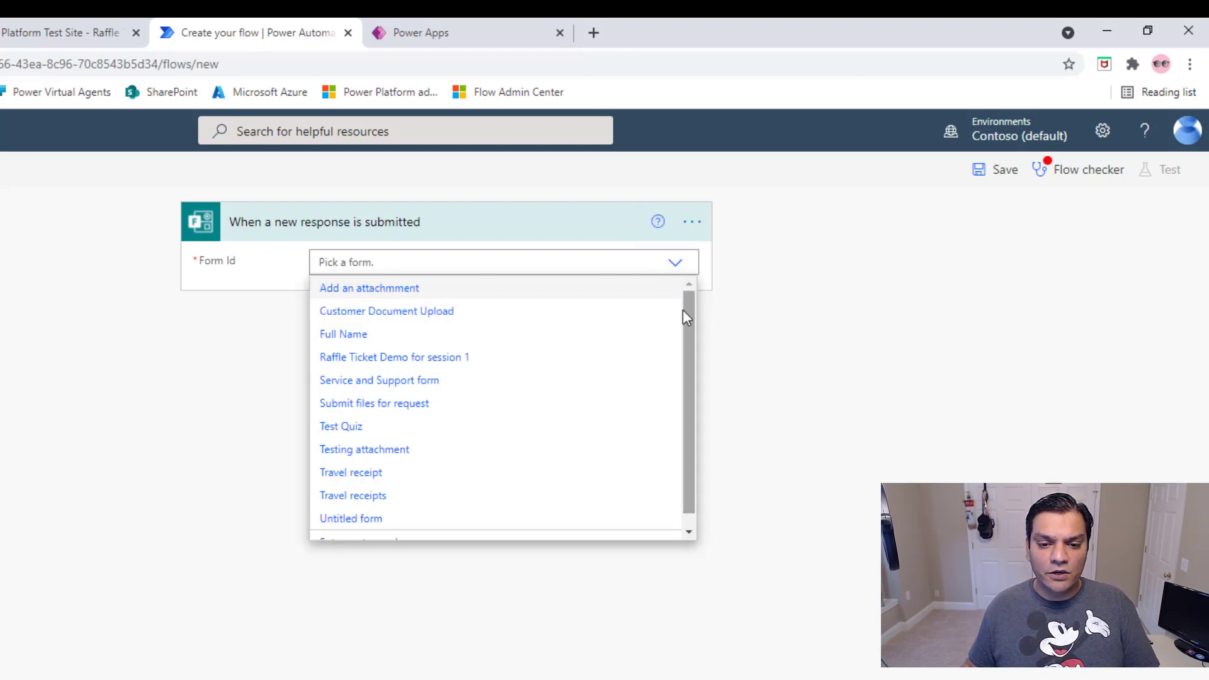
pyautogui.click(342, 359)
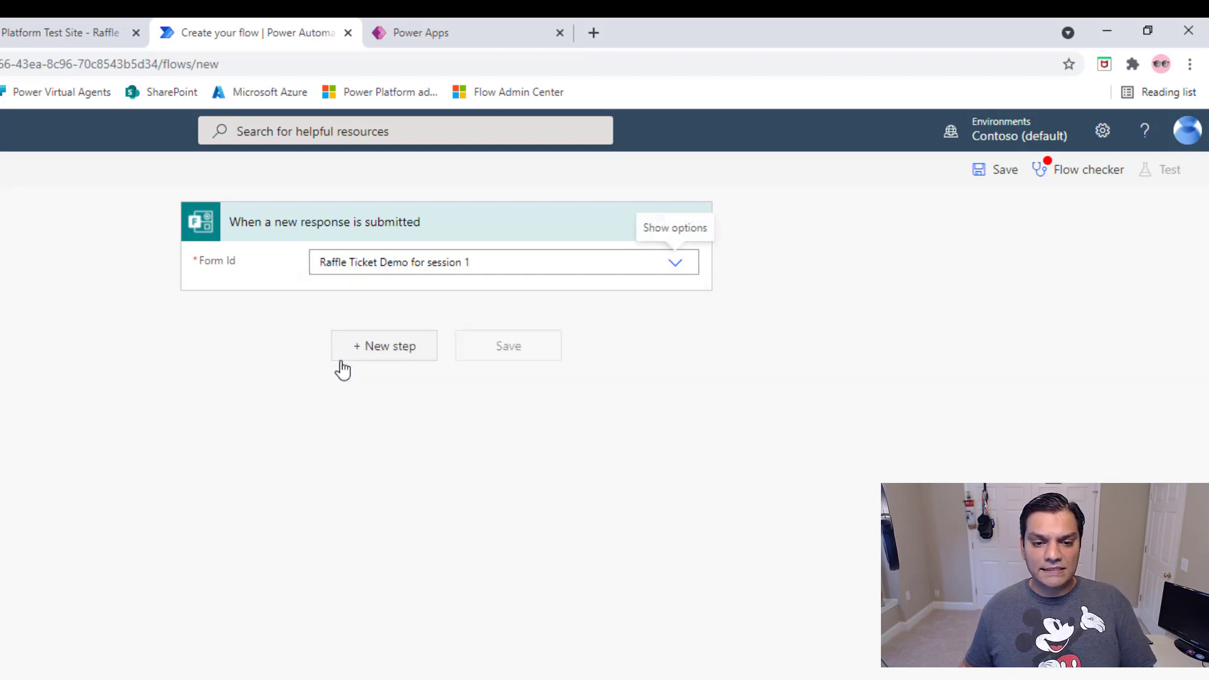
# Search the actions for "forms" and add the Microsoft Forms "Get response details" action after the trigger
pyautogui.click(418, 356)
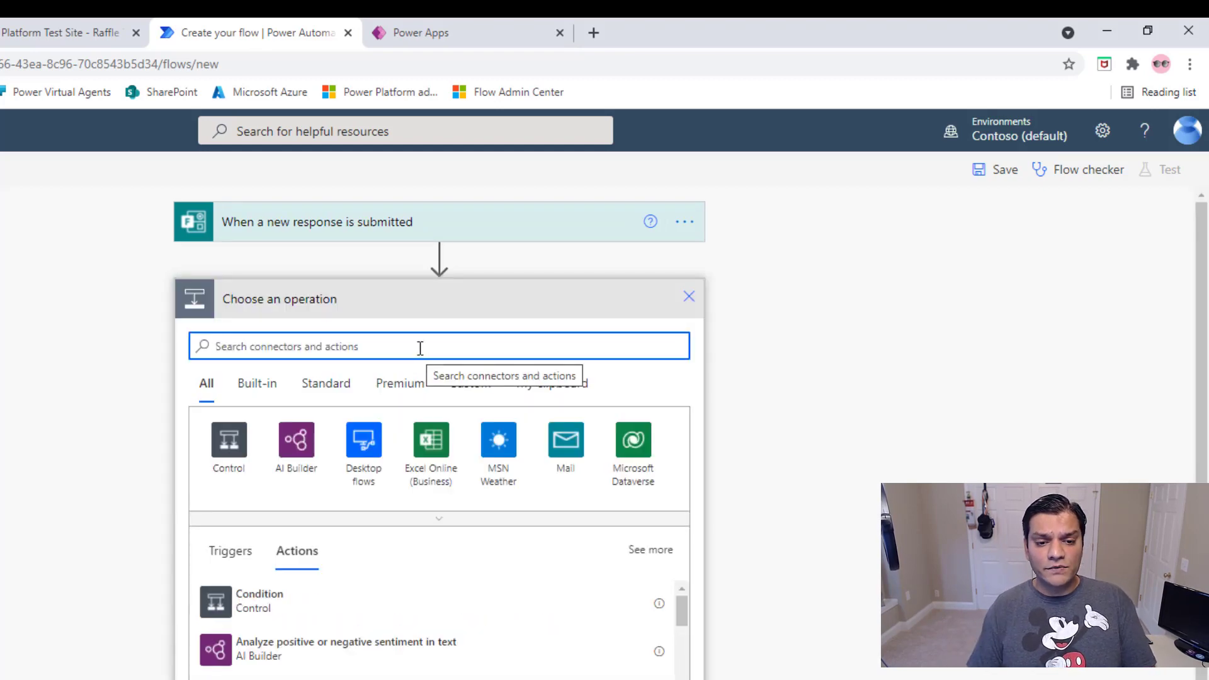
pyautogui.write('forms')
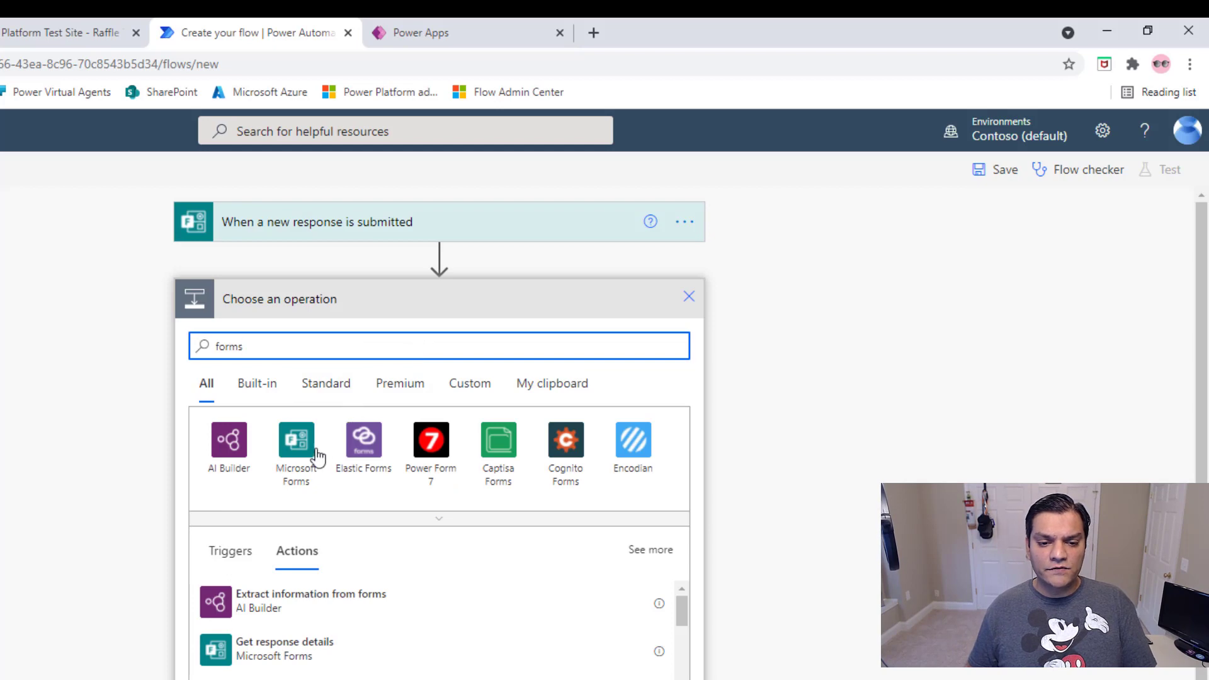
pyautogui.click(308, 464)
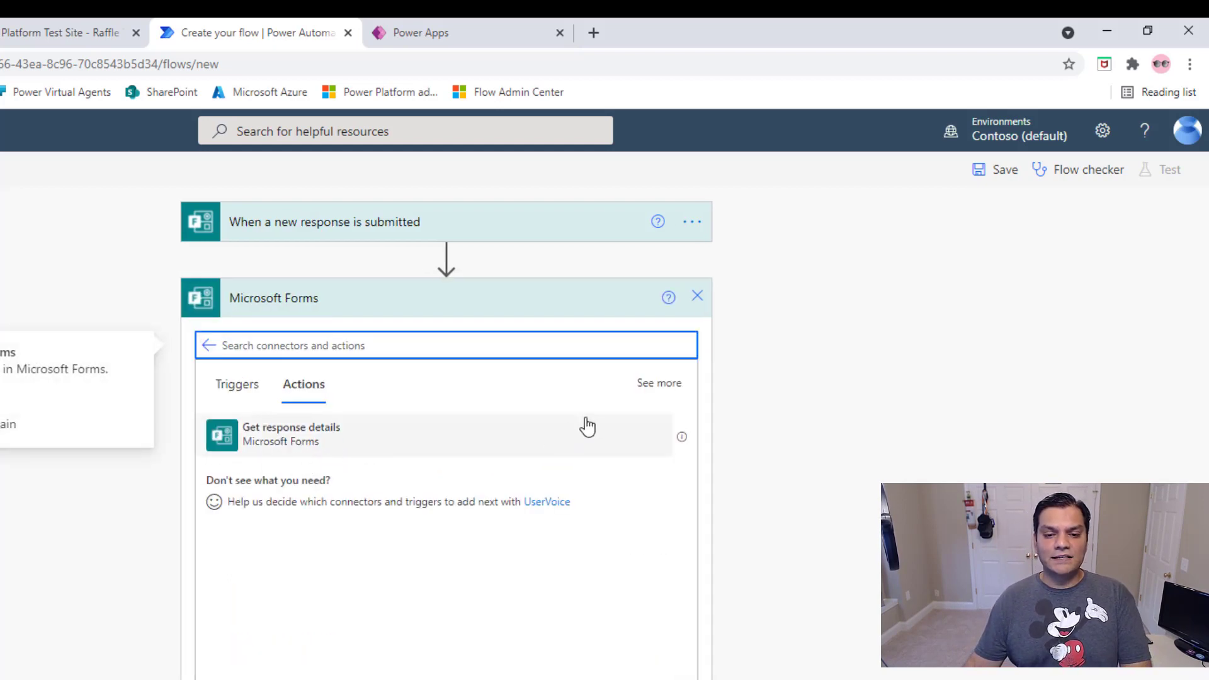
pyautogui.click(659, 386)
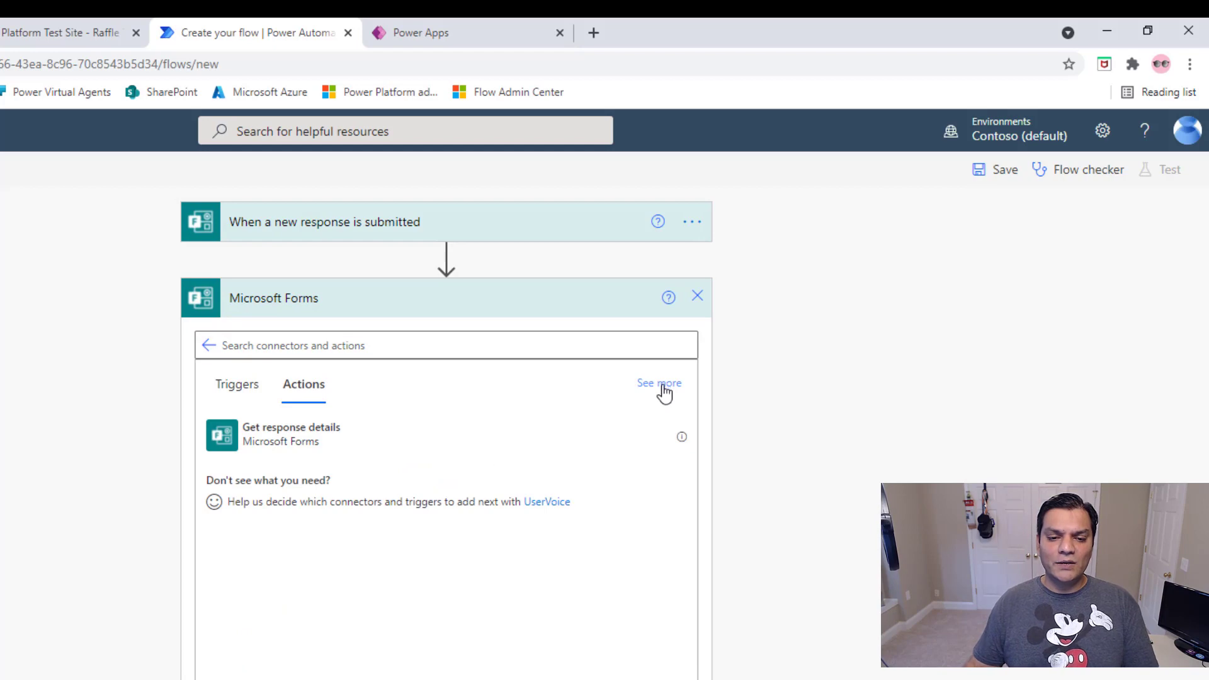
pyautogui.click(295, 441)
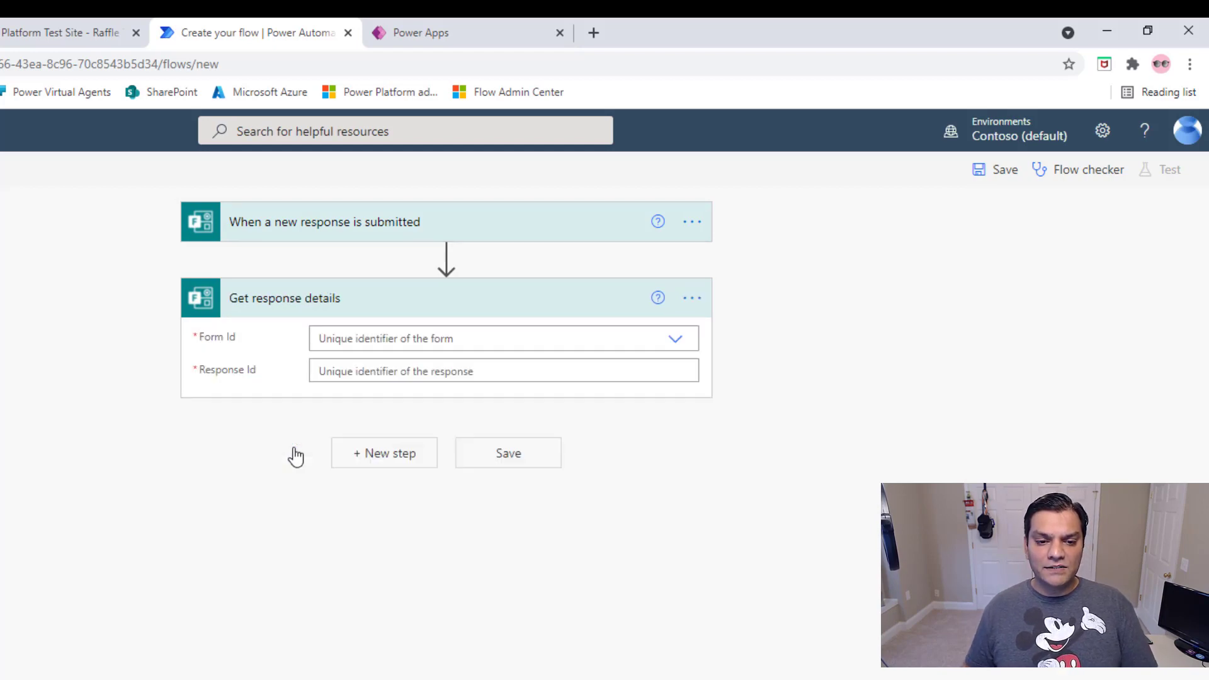
# In Get response details, choose the form "Raffle Ticket Demo for session 1" and fill Response Id with the trigger's Response Id
pyautogui.click(675, 340)
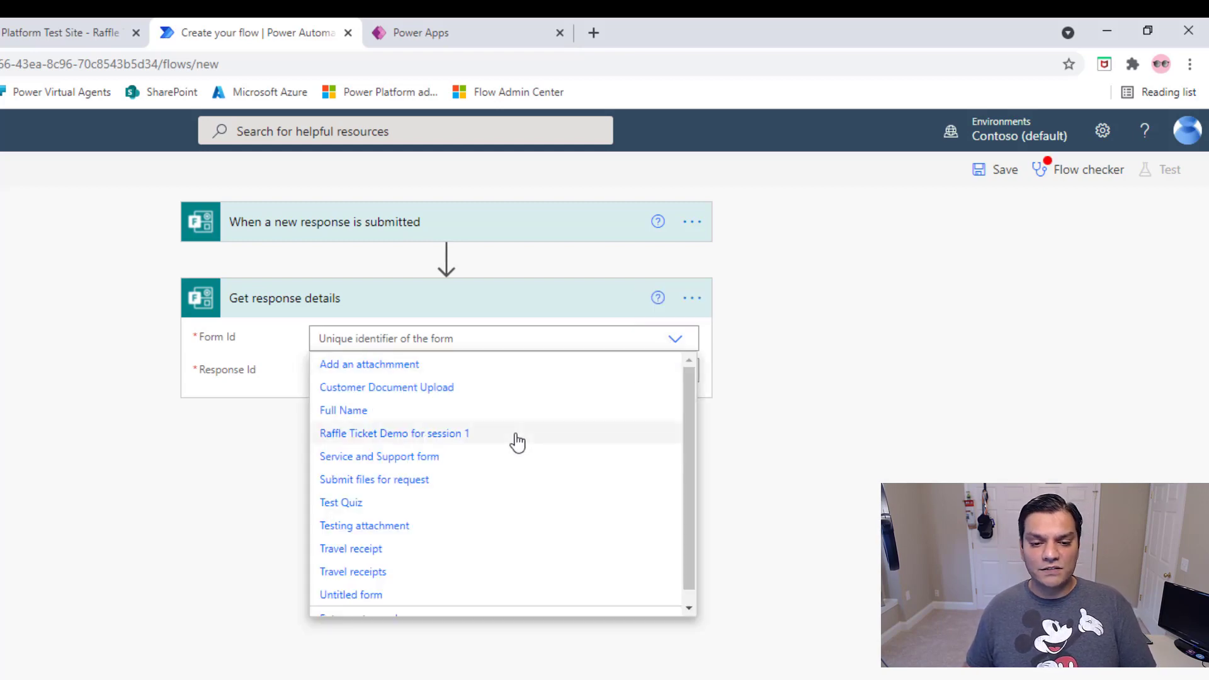
pyautogui.click(518, 441)
pyautogui.click(414, 377)
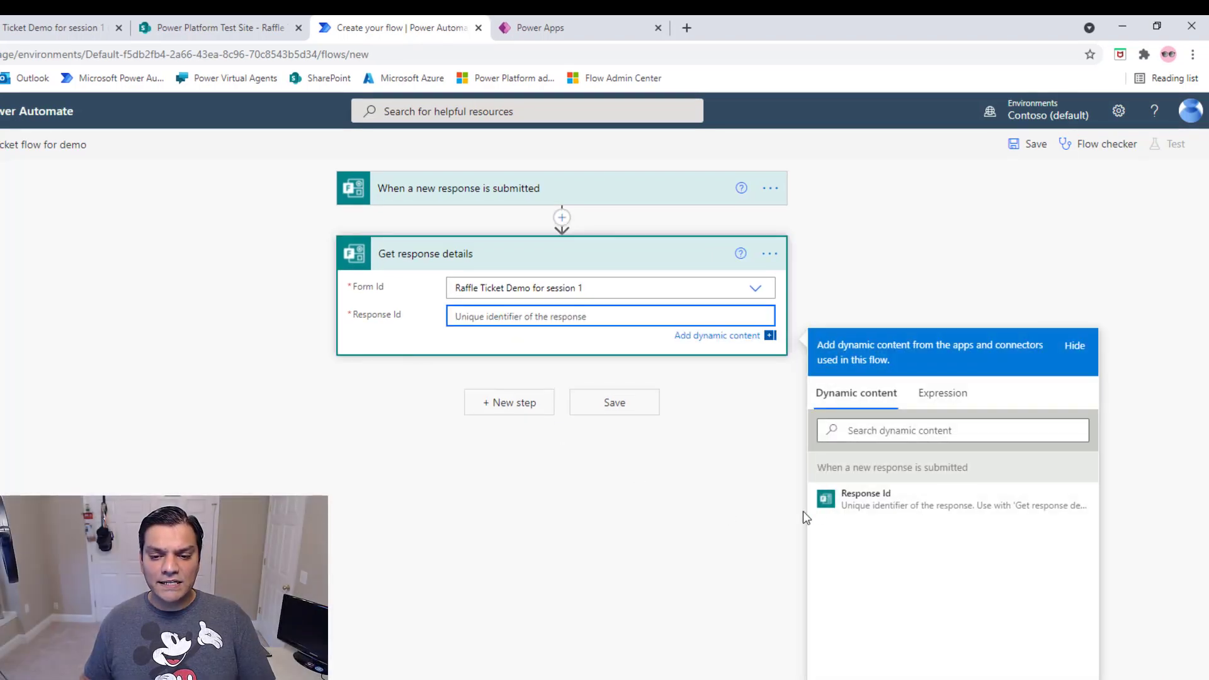
pyautogui.click(884, 512)
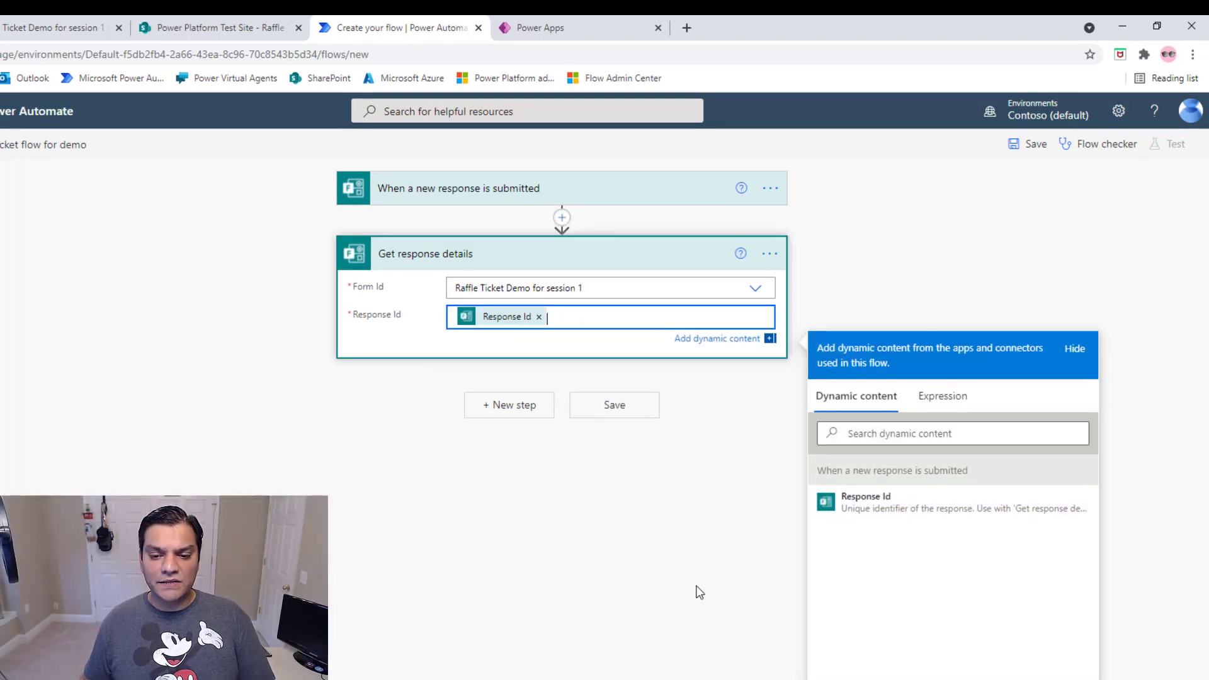
pyautogui.click(610, 575)
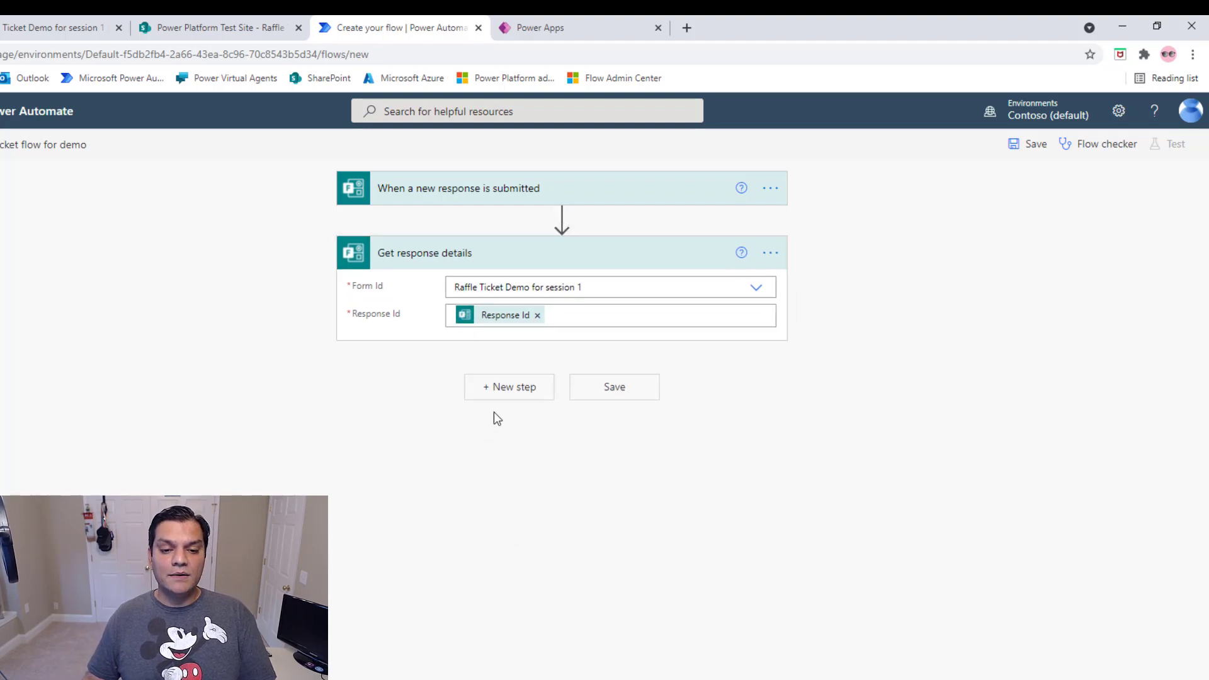
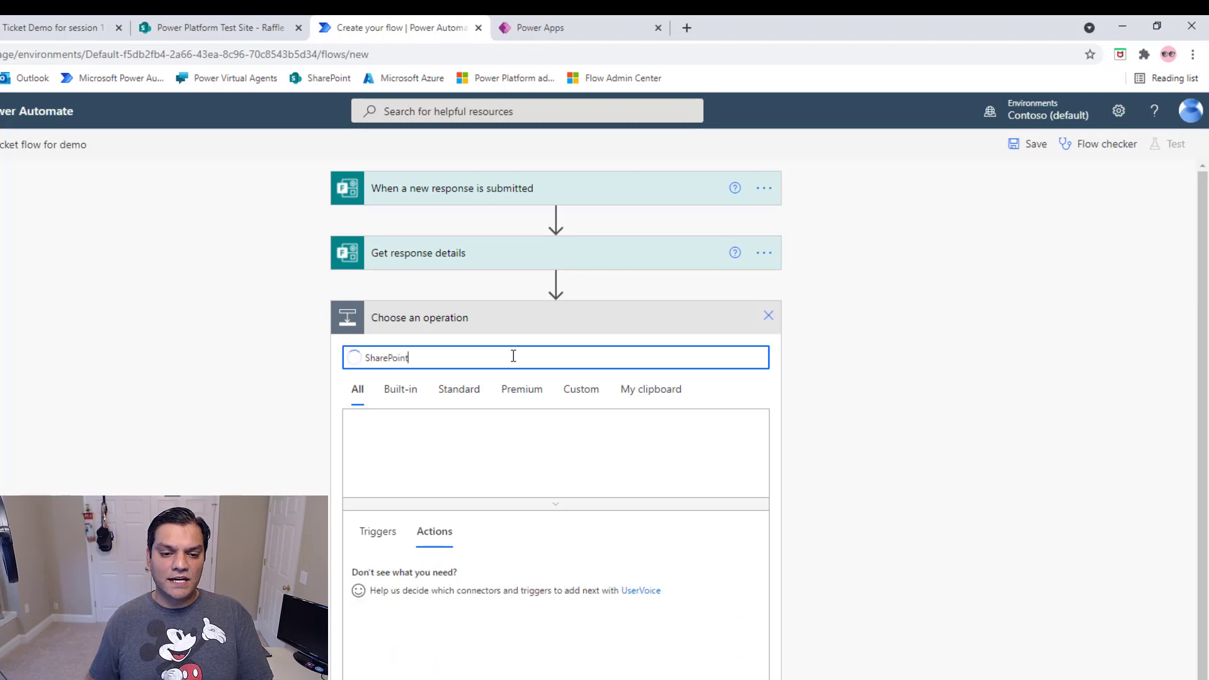
# Add a SharePoint "Create item" action after Get response details, searching the SharePoint actions for "create"
pyautogui.click(375, 435)
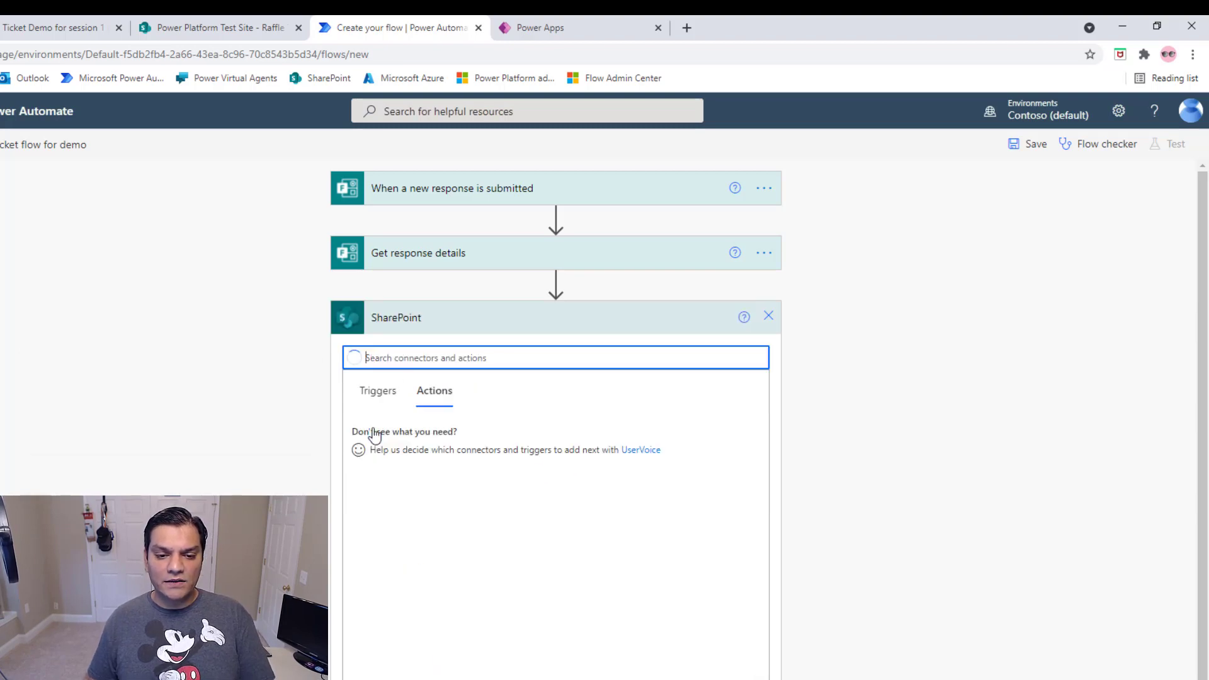
pyautogui.write('create')
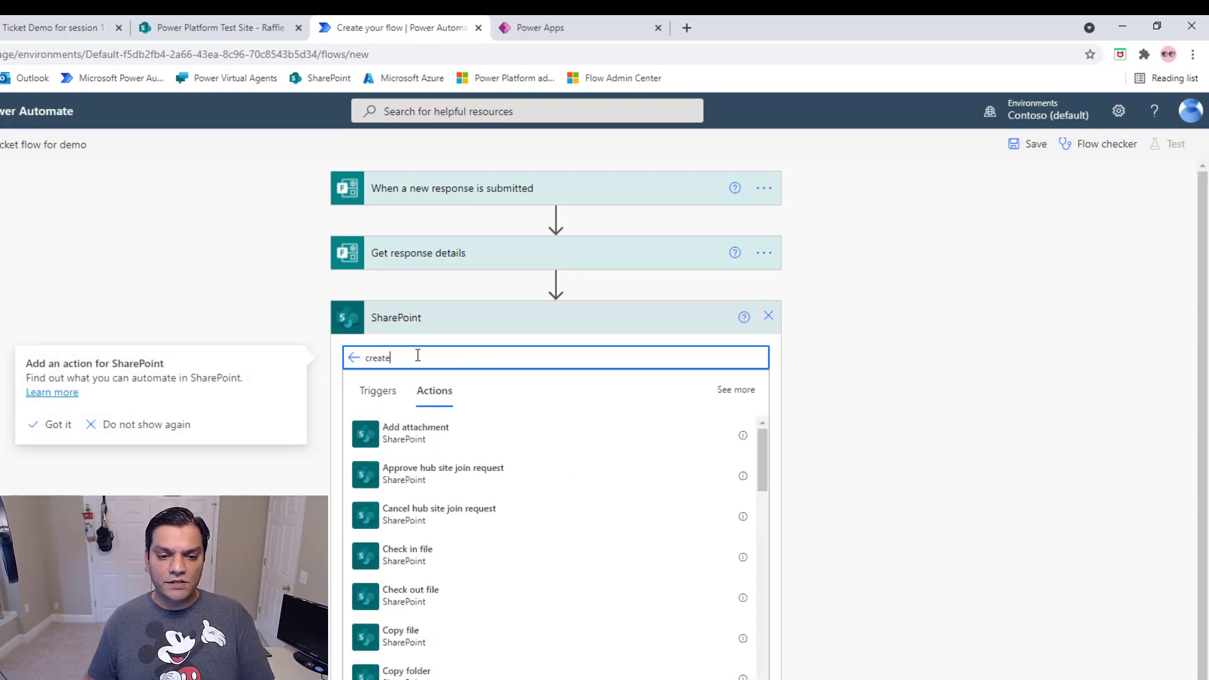
pyautogui.click(418, 434)
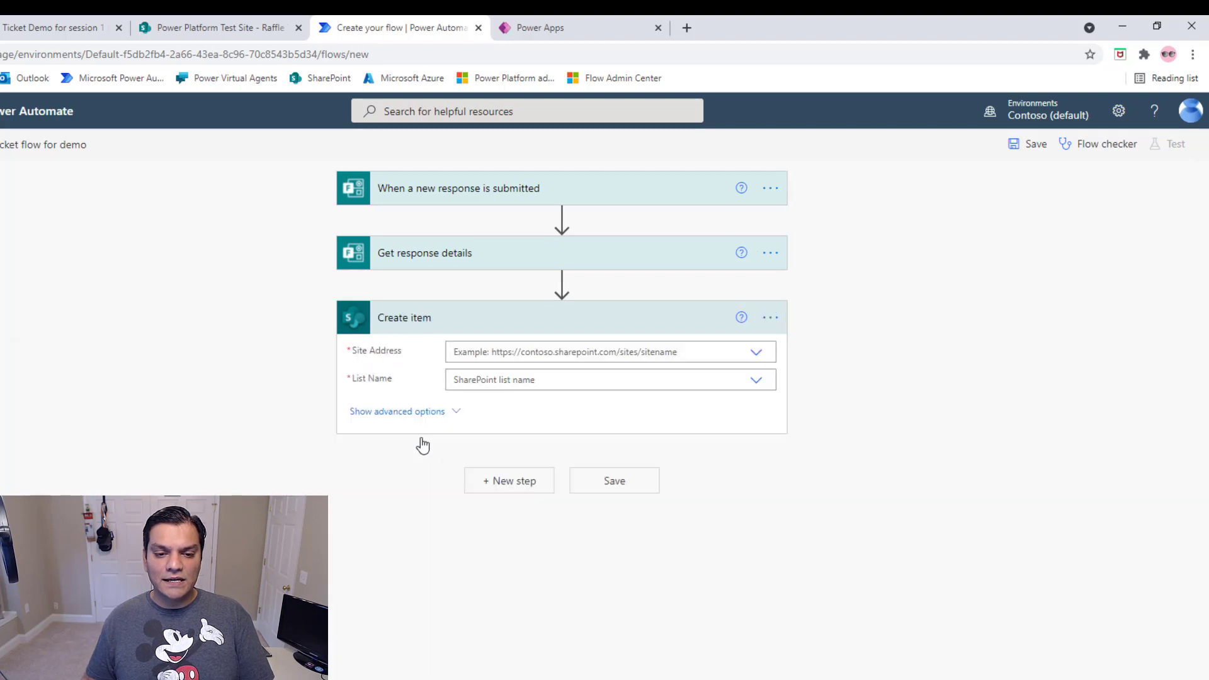
# In Create item, set the site address to Power Platform Test Site and the list name to Raffle Ticket Live Demo
pyautogui.click(756, 356)
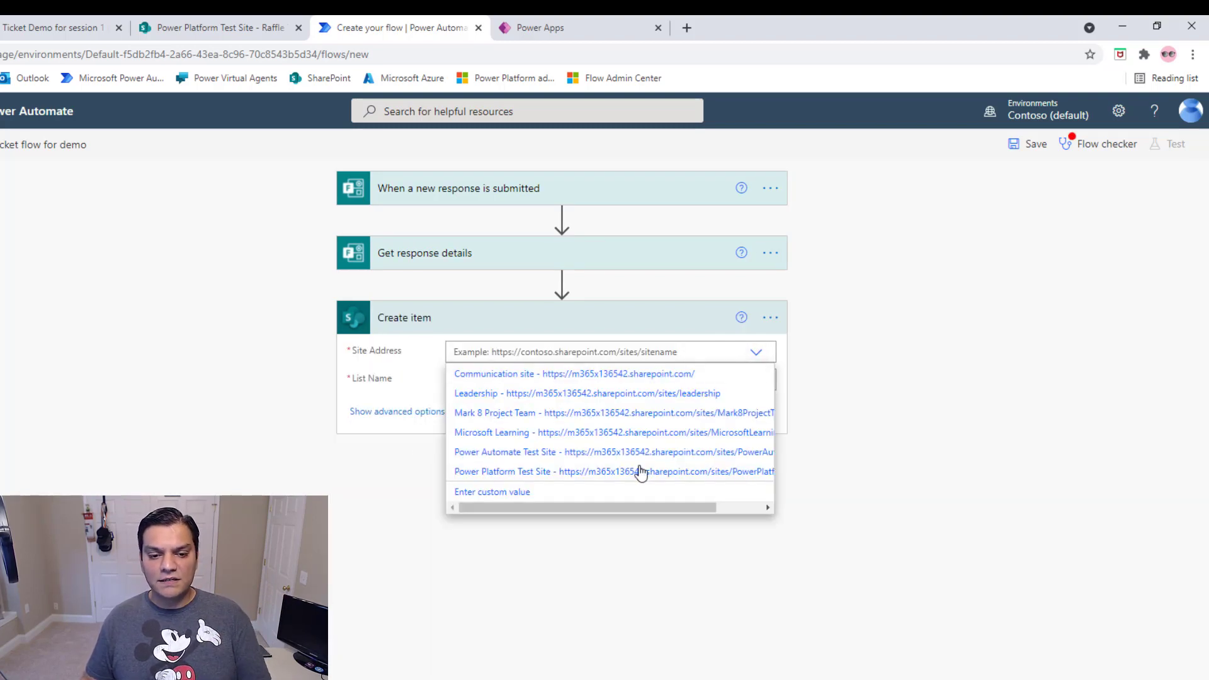
pyautogui.click(542, 471)
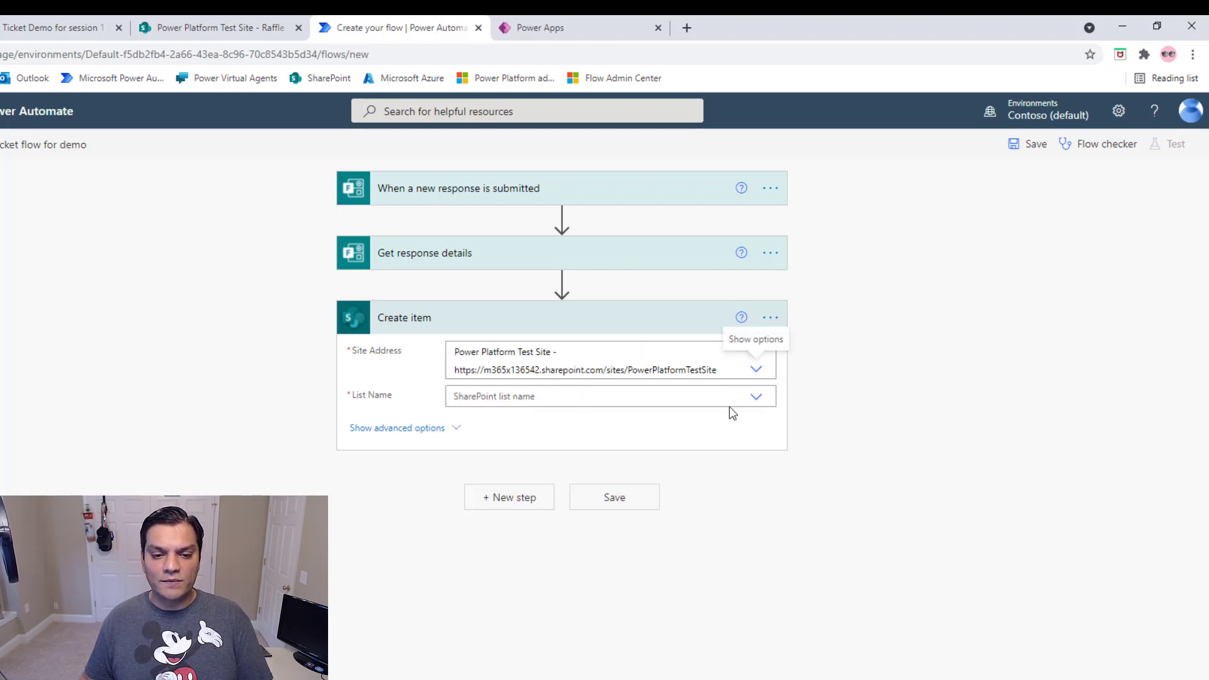
pyautogui.click(757, 398)
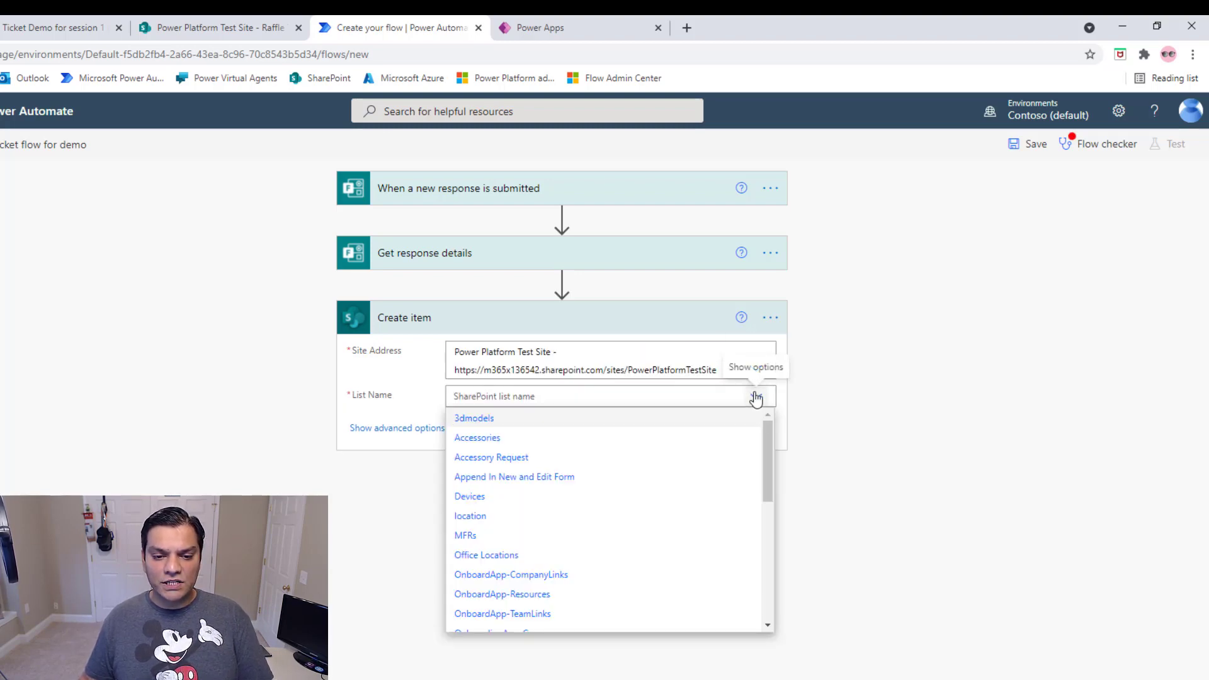
pyautogui.scroll(-8, 666, 526)
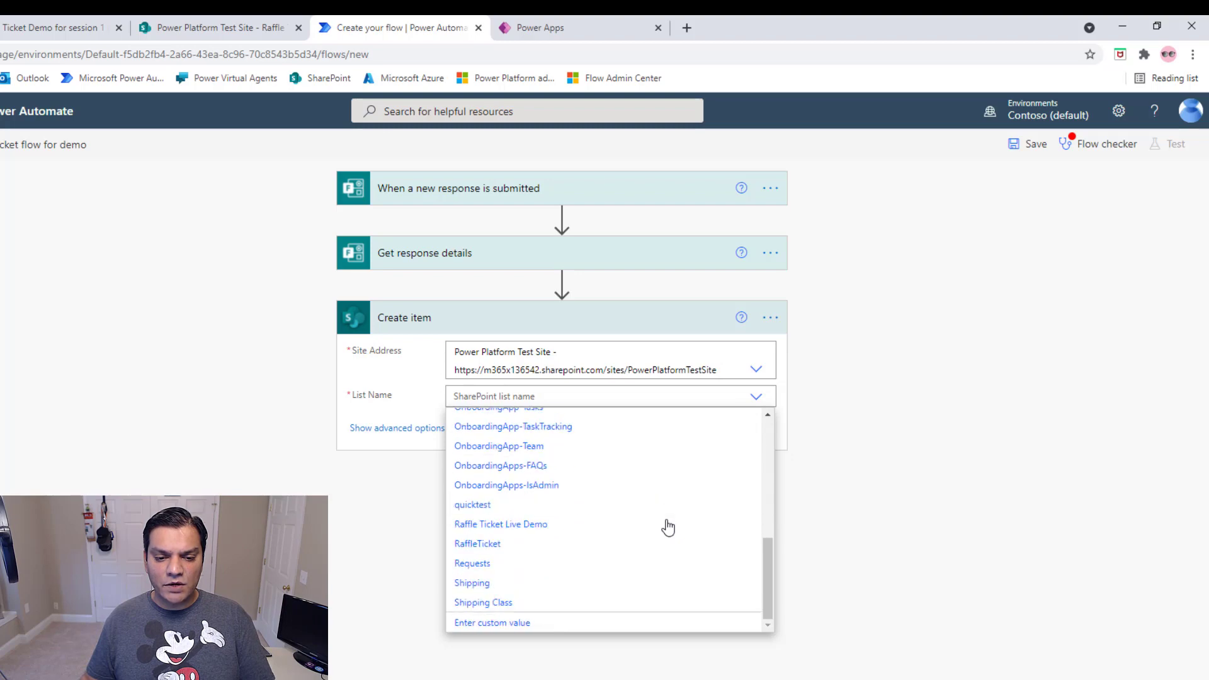
pyautogui.click(502, 525)
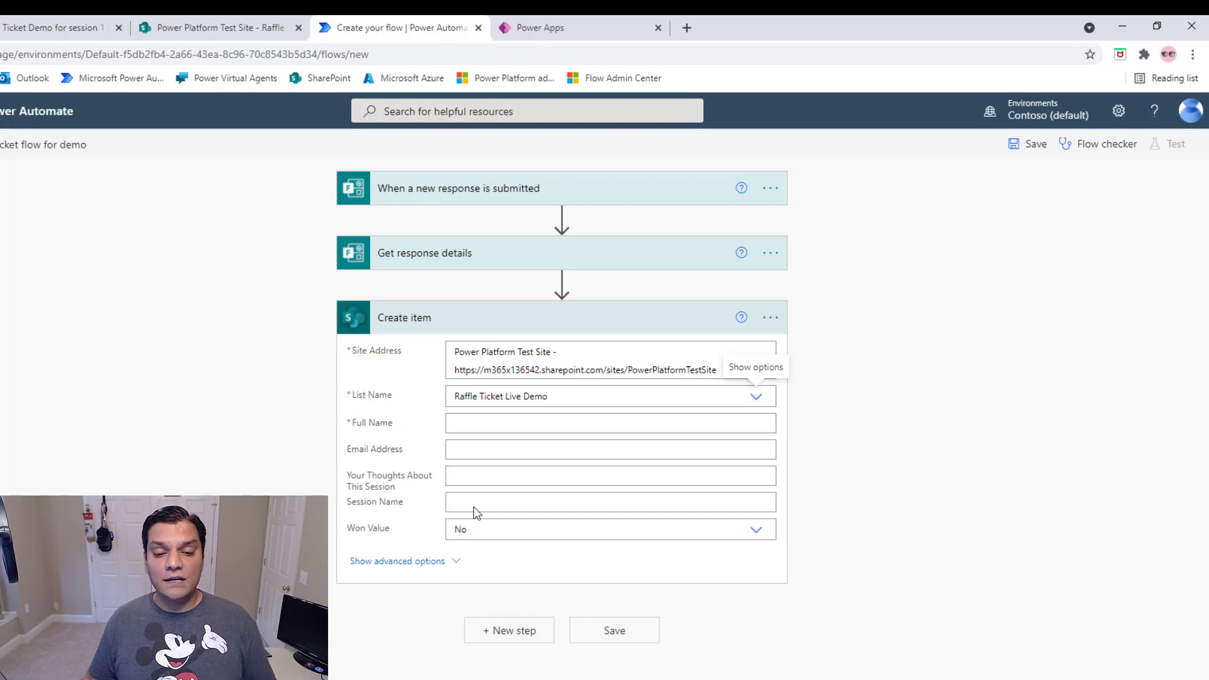
# Map the form's "You Full Name", "Your Email Address" and "Your thoughts about this session" answers to the matching Create item fields
pyautogui.click(504, 423)
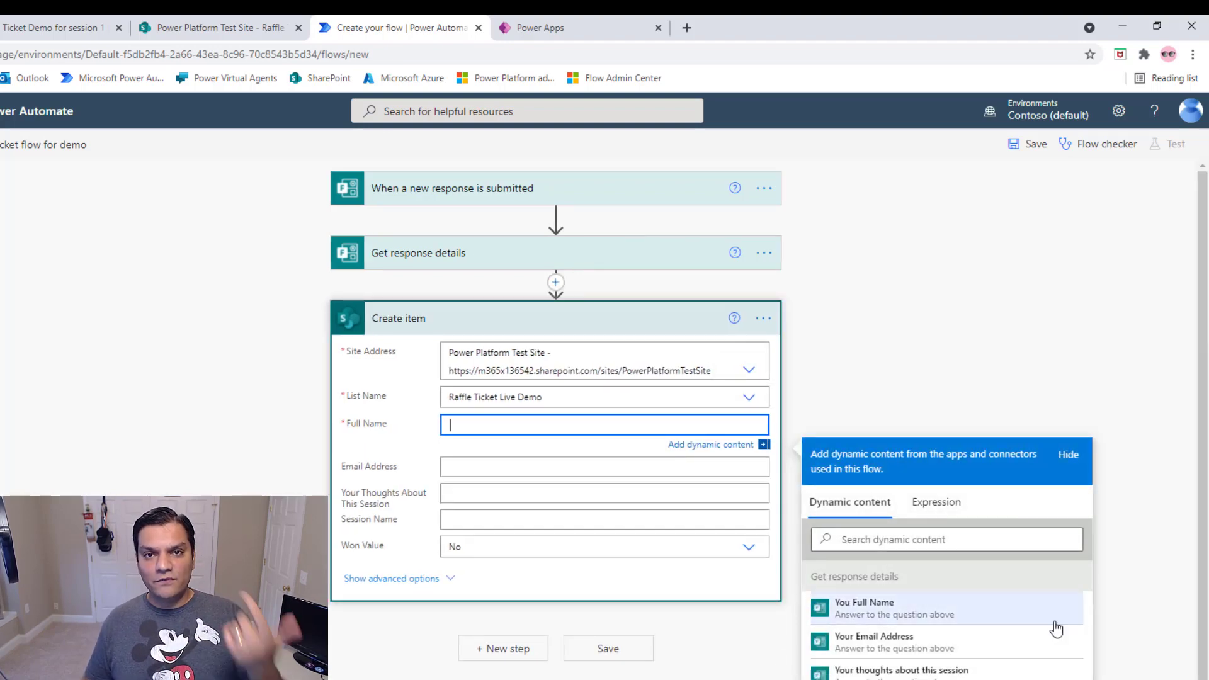
pyautogui.scroll(-1, 1055, 626)
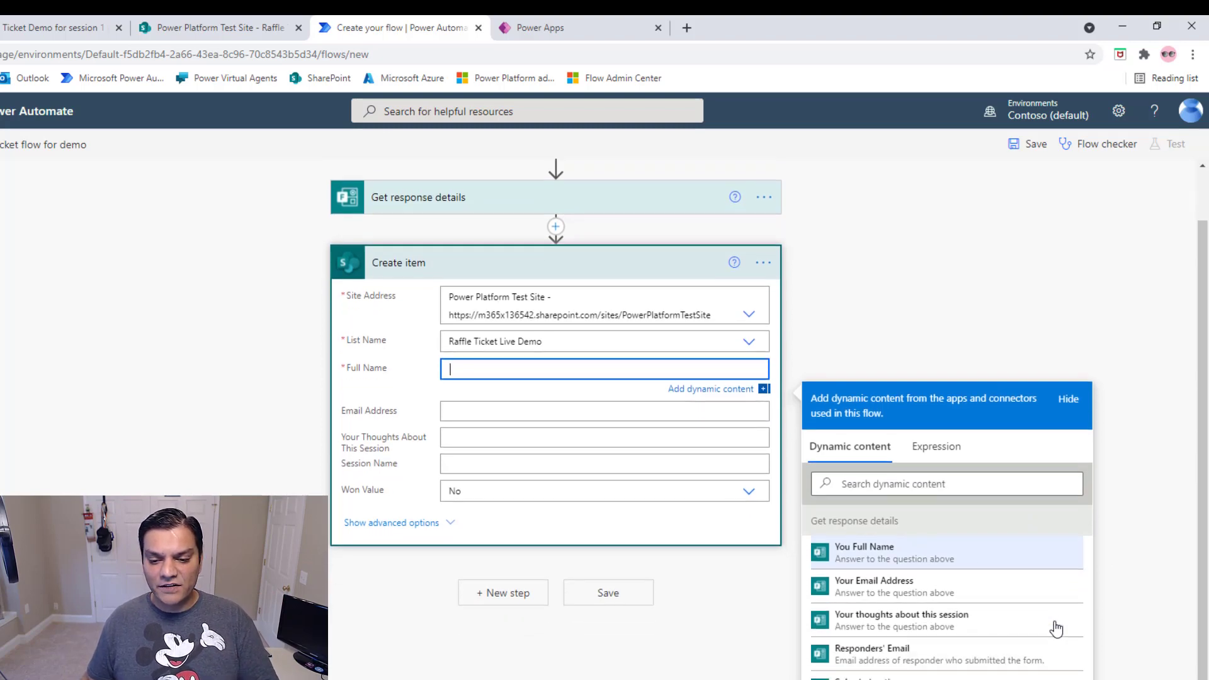
pyautogui.click(871, 550)
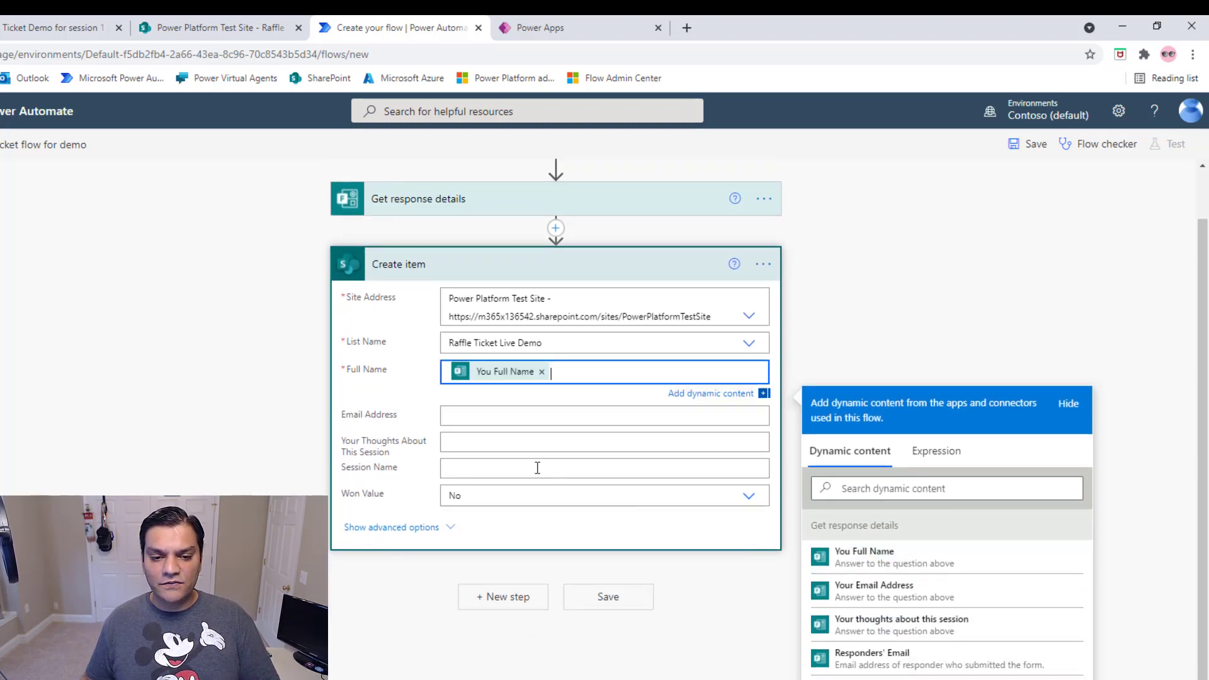
pyautogui.click(455, 419)
pyautogui.click(941, 627)
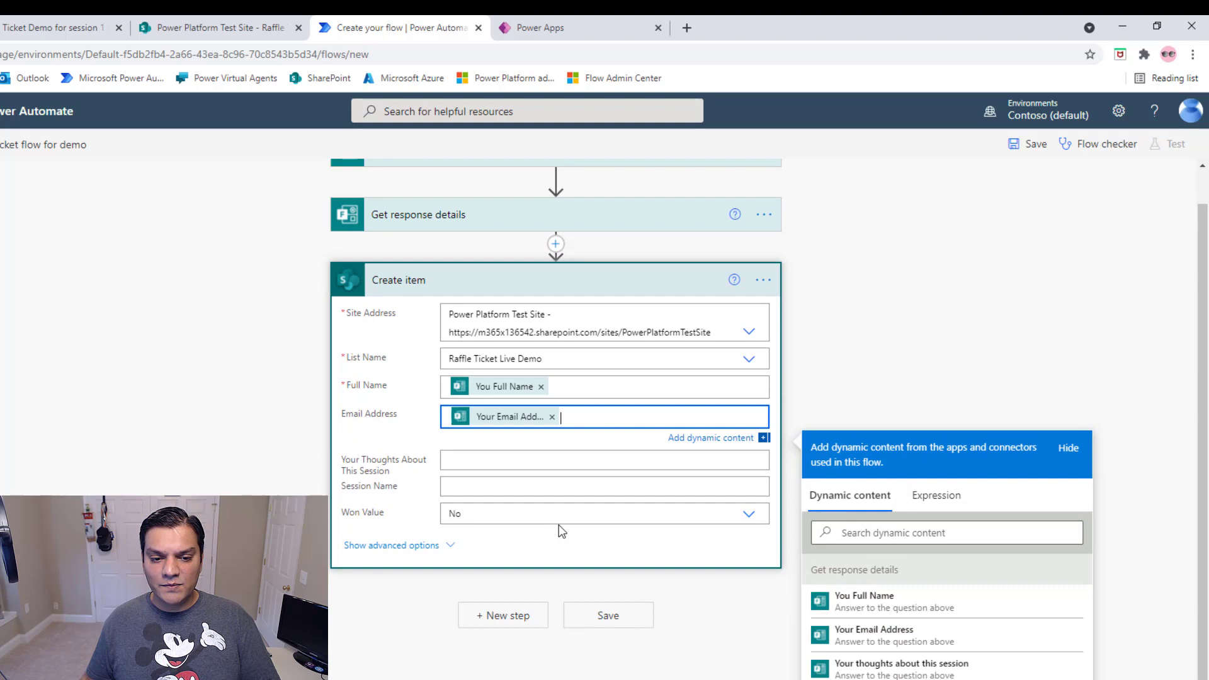
pyautogui.click(525, 466)
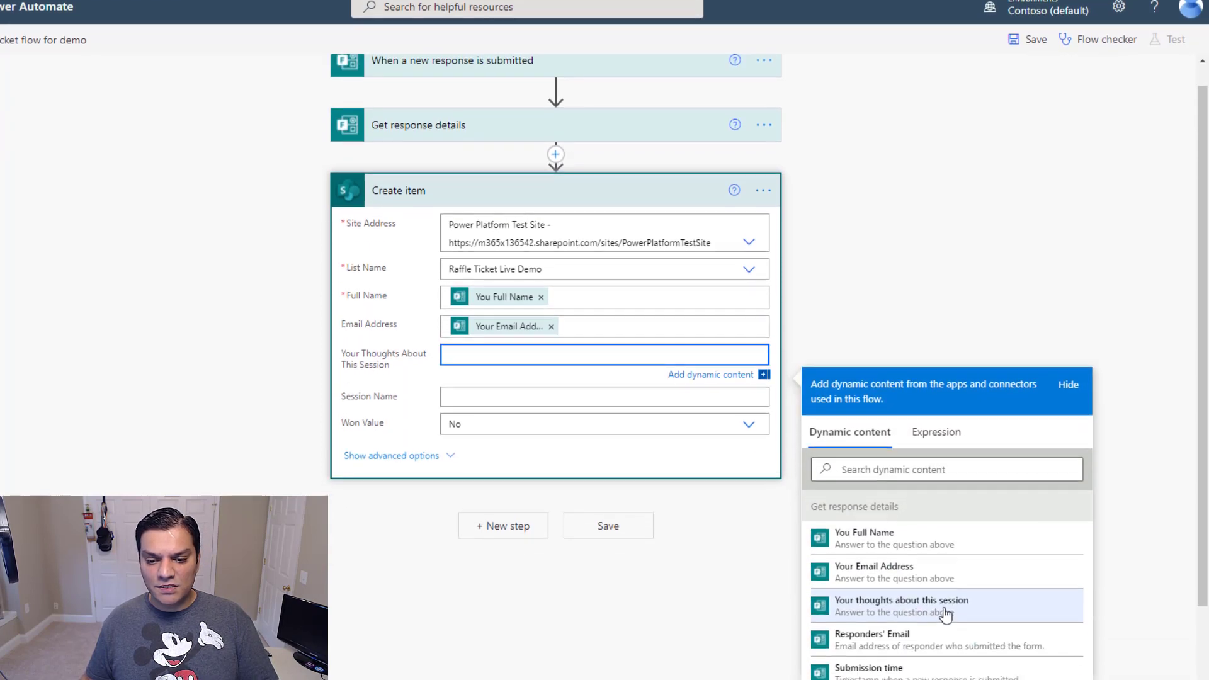
pyautogui.click(944, 611)
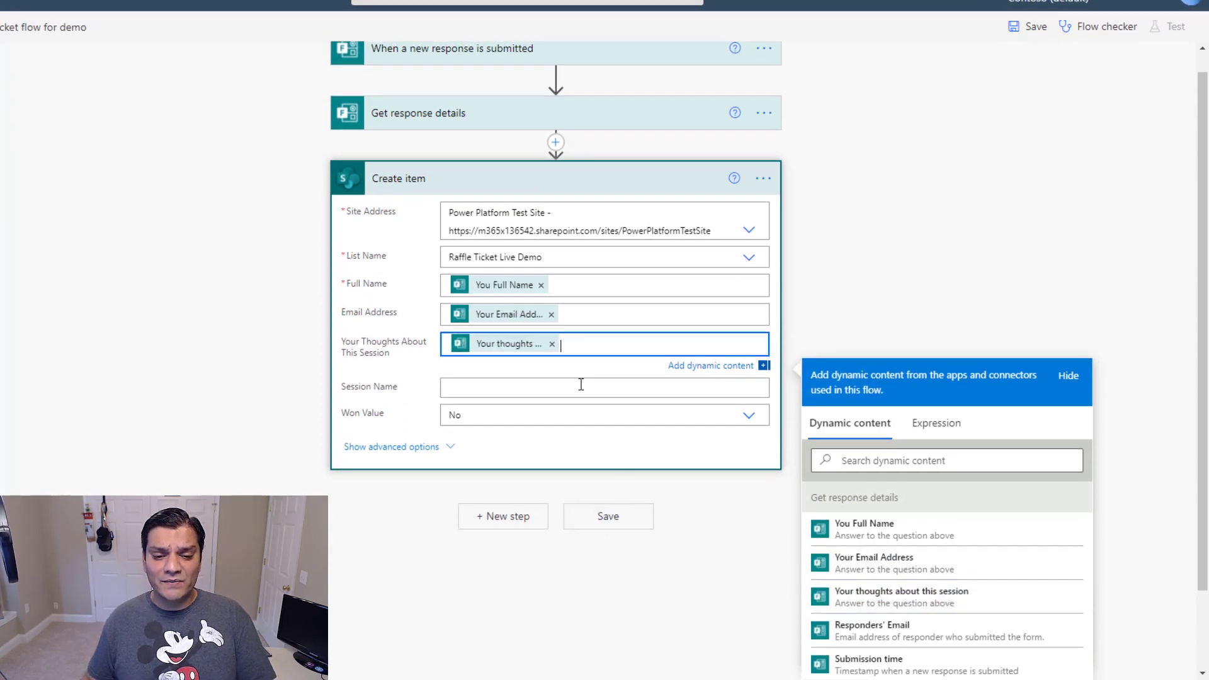
# Set the Session Name field of Create item to the fixed text "Session 1"
pyautogui.click(581, 386)
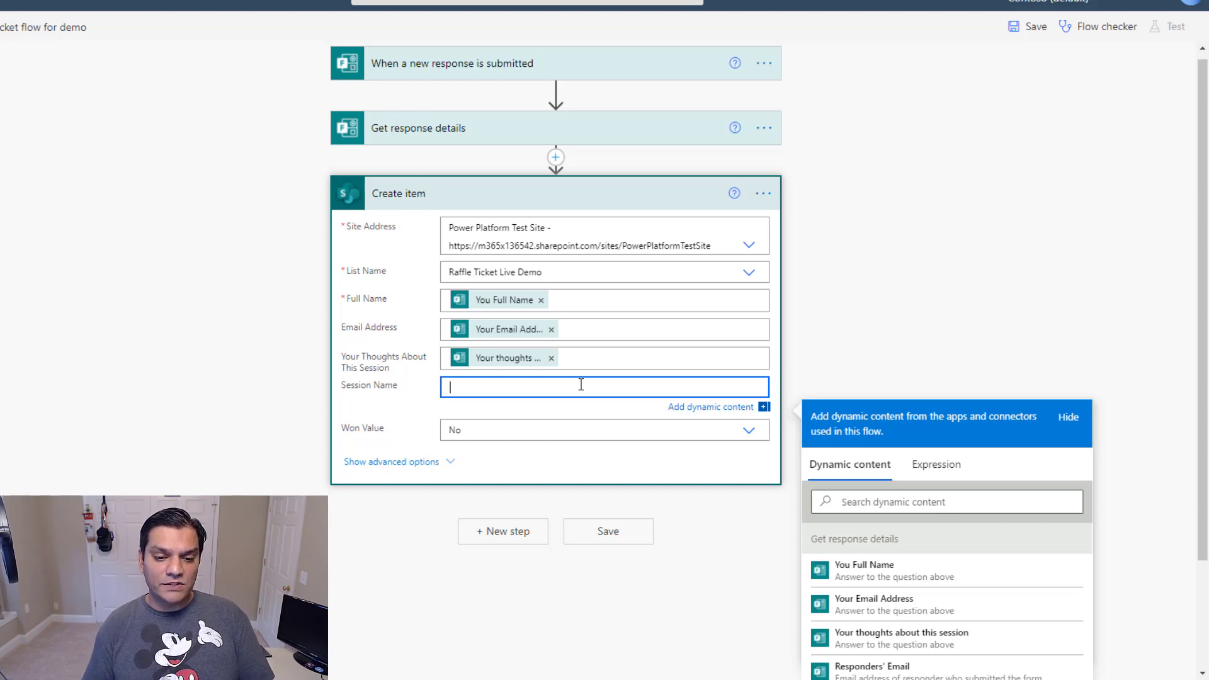
pyautogui.write('sion')
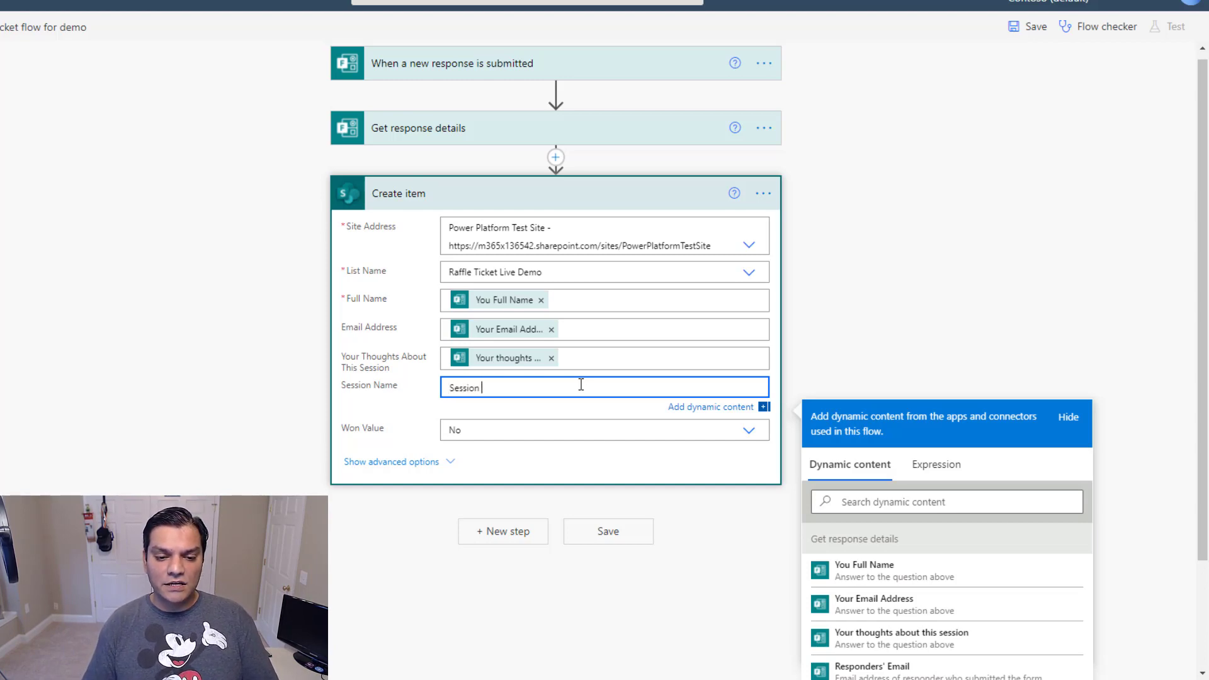
pyautogui.write(' 1')
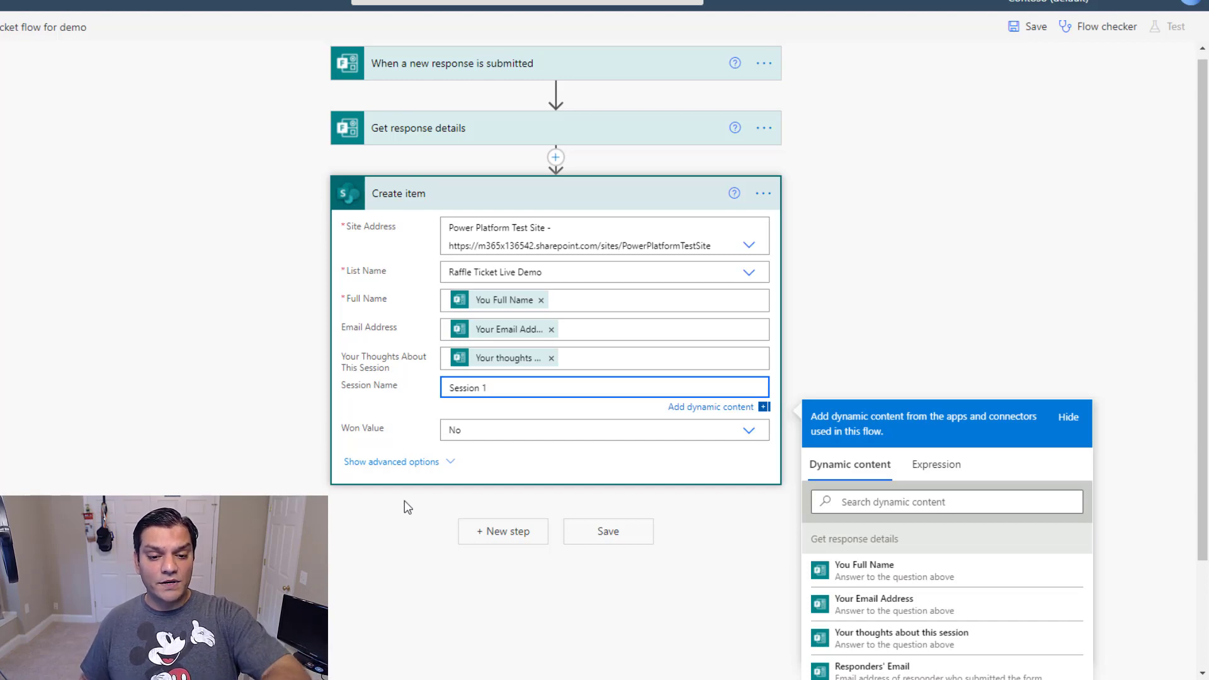
# Save the flow, check it for errors and warnings with the flow checker, and return to its details page
pyautogui.click(1036, 30)
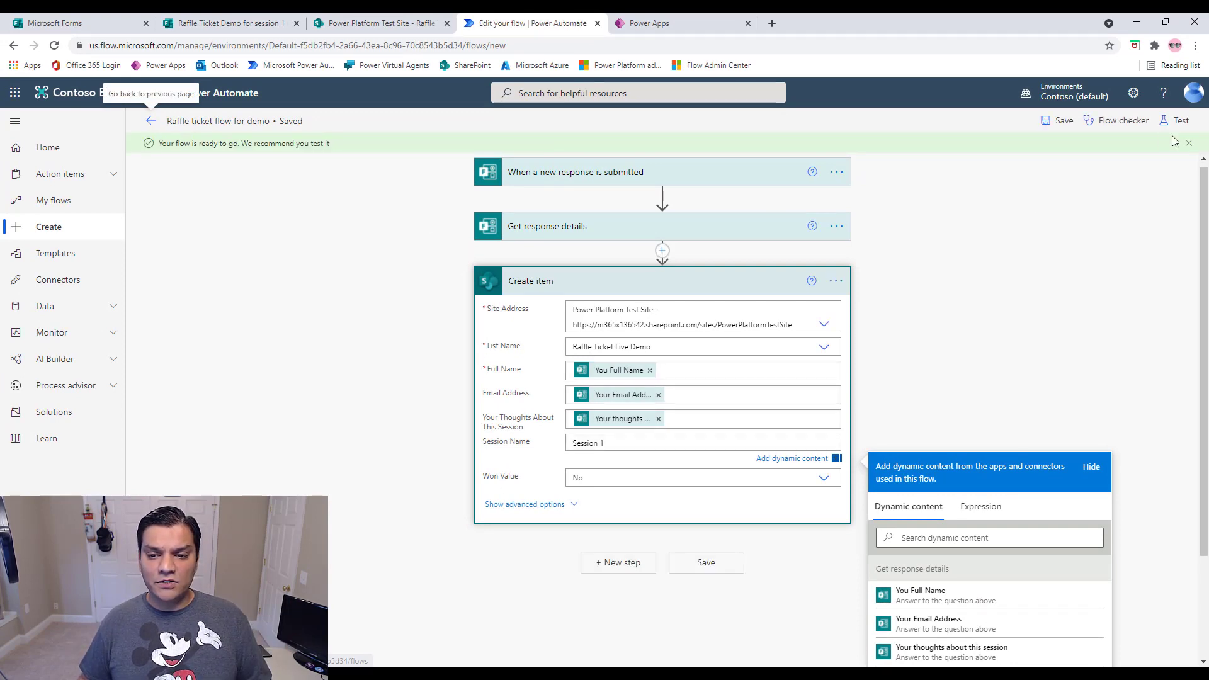
pyautogui.click(1124, 121)
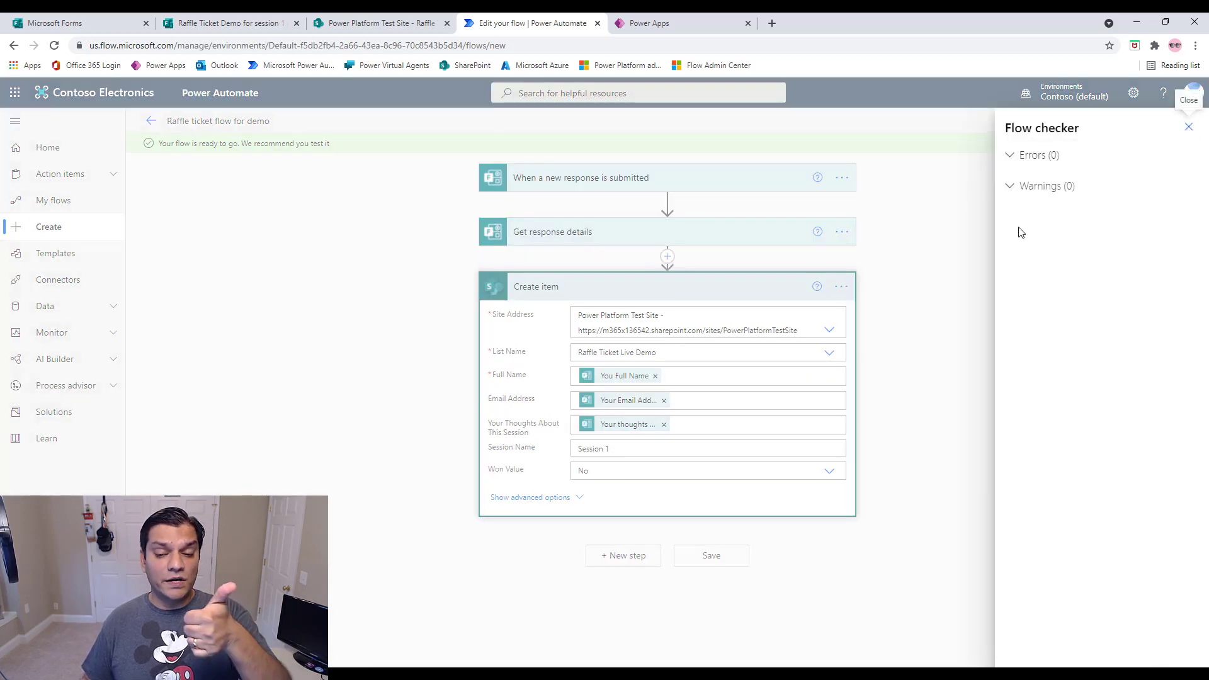
pyautogui.click(1189, 127)
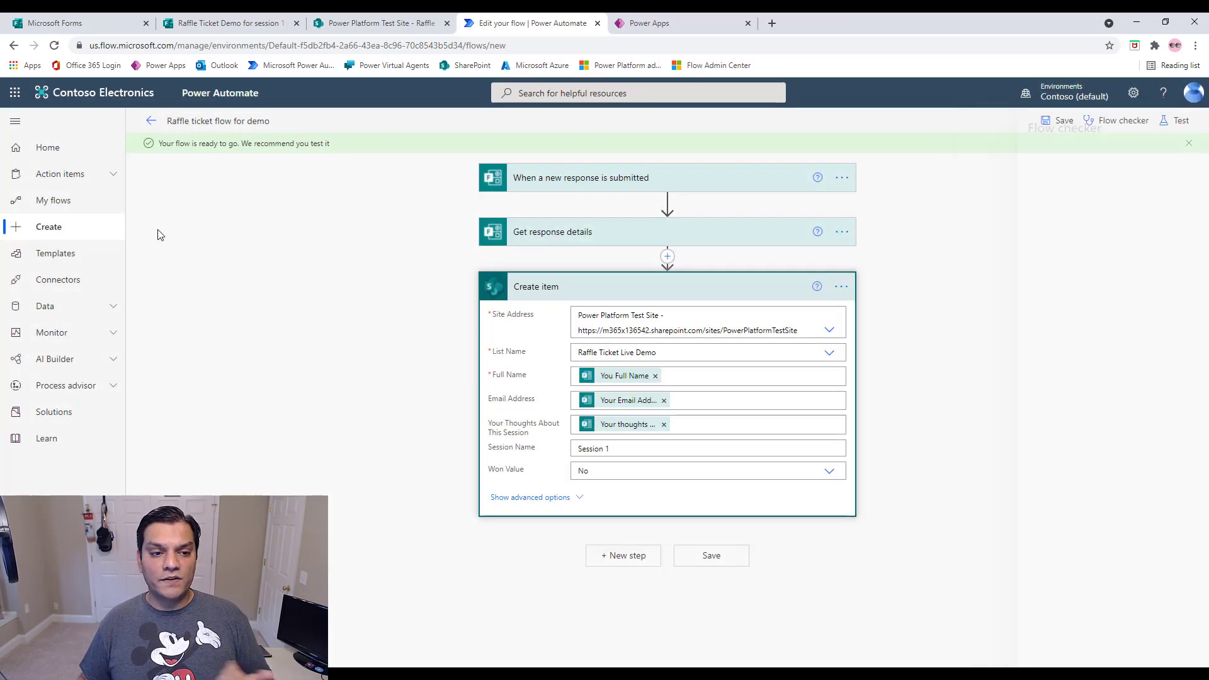
pyautogui.click(150, 123)
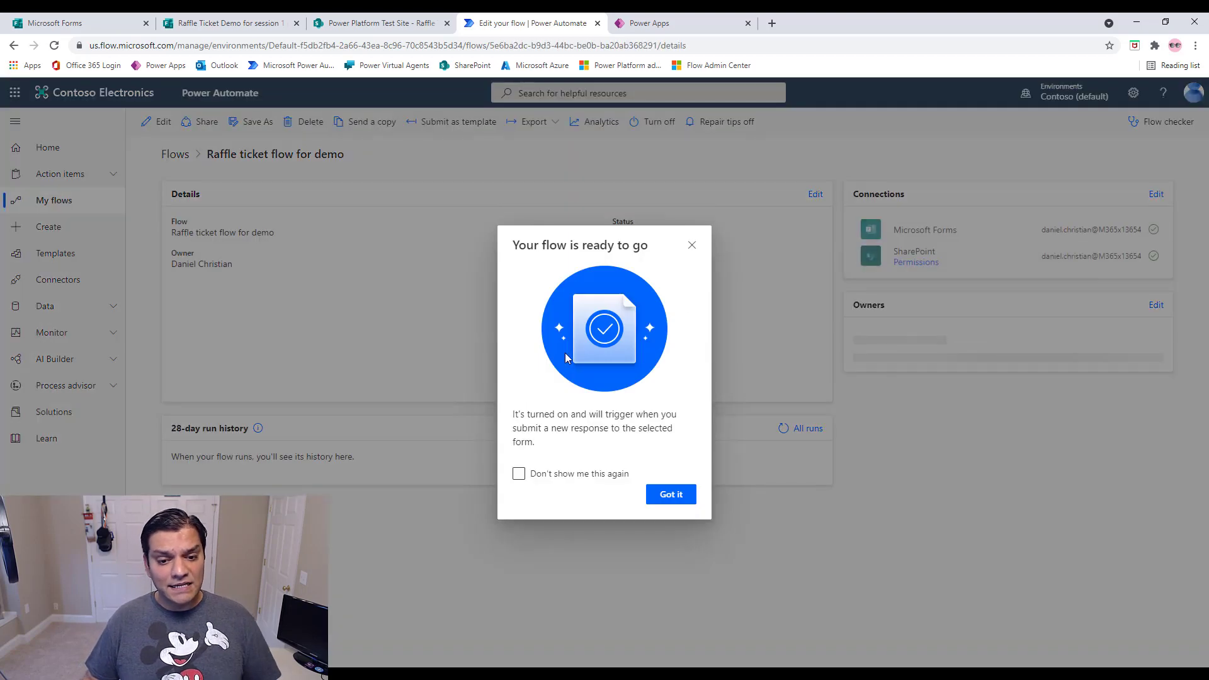
# Dismiss the flow-ready notice and open the preview of the Raffle Ticket Demo for session 1 form
pyautogui.click(667, 494)
pyautogui.click(272, 24)
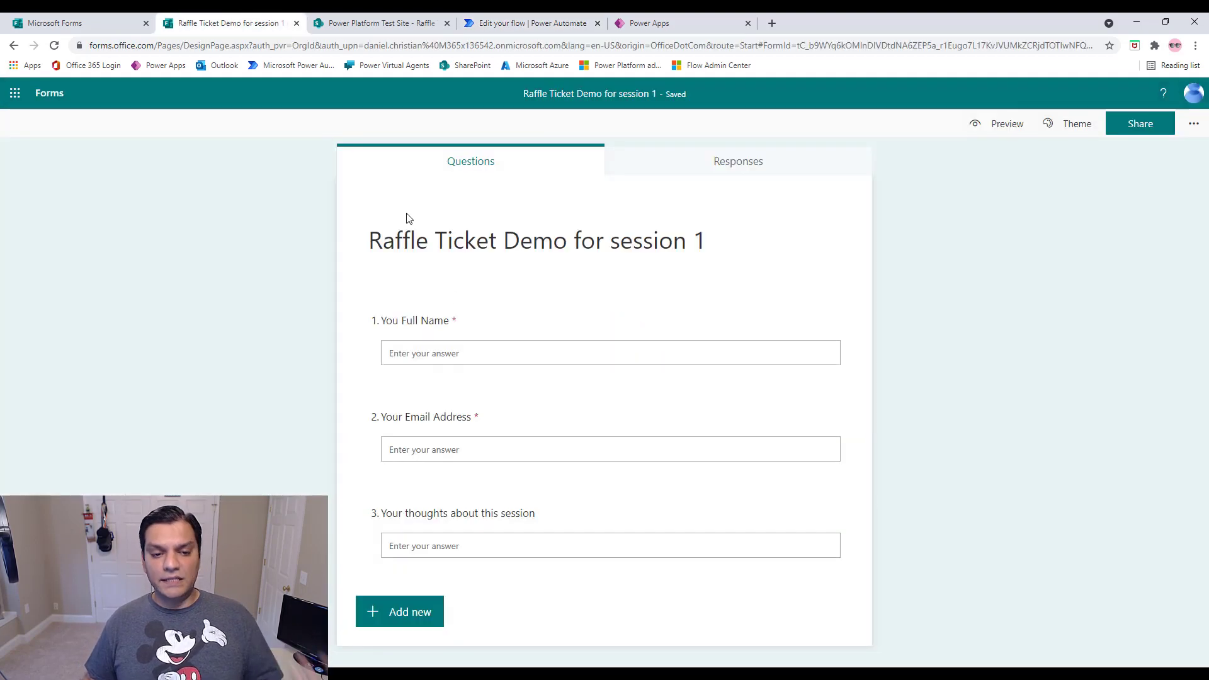
pyautogui.click(1003, 126)
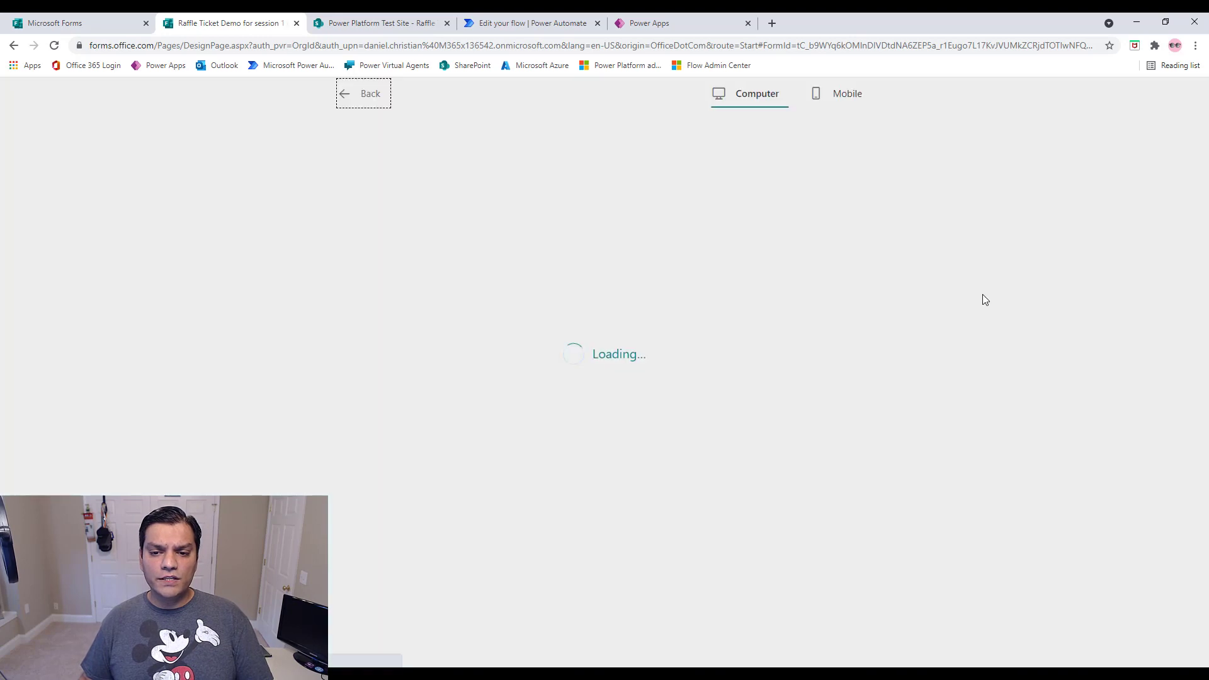
# Submit a test response with the attendee's full name, email address and the thoughts "It was spectacular, I learnt so much"
pyautogui.click(466, 323)
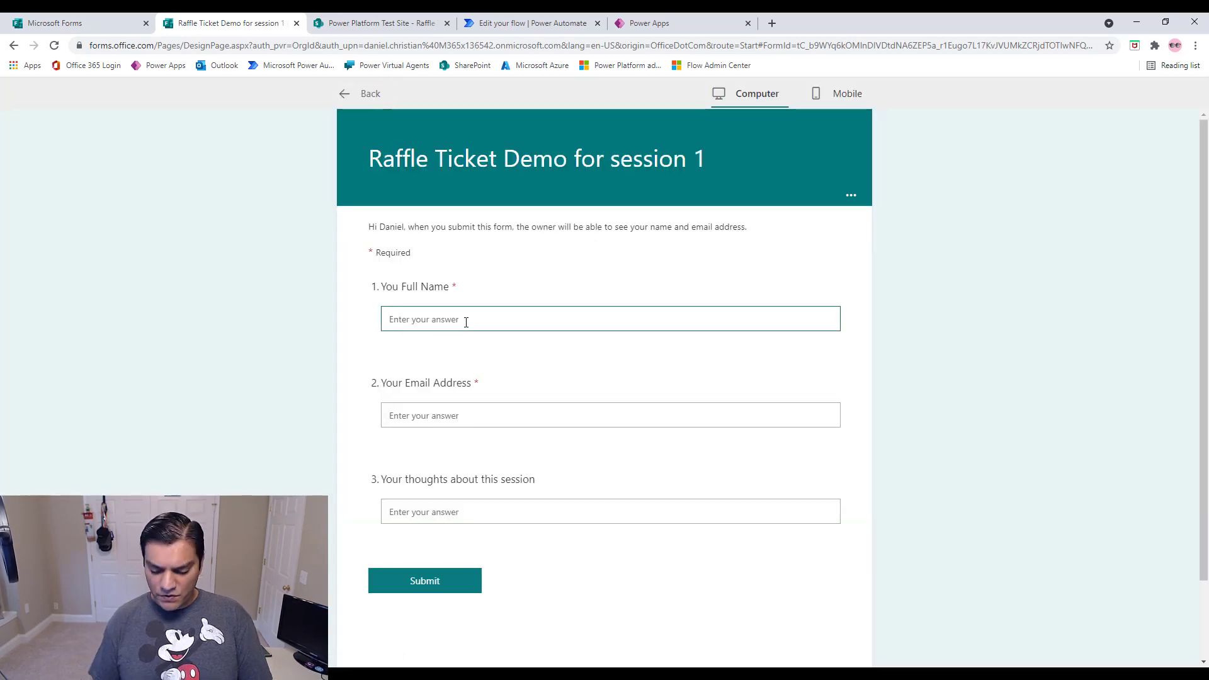
pyautogui.write('Jon Doe')
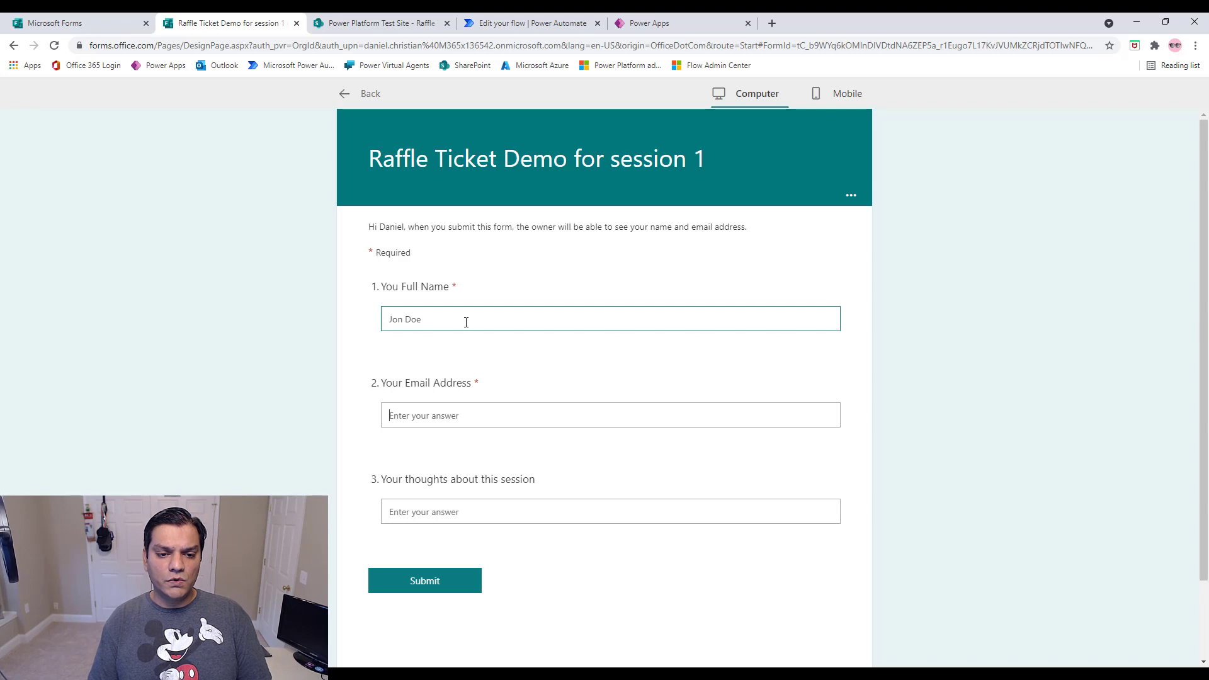
pyautogui.press('Tab')
pyautogui.write('j')
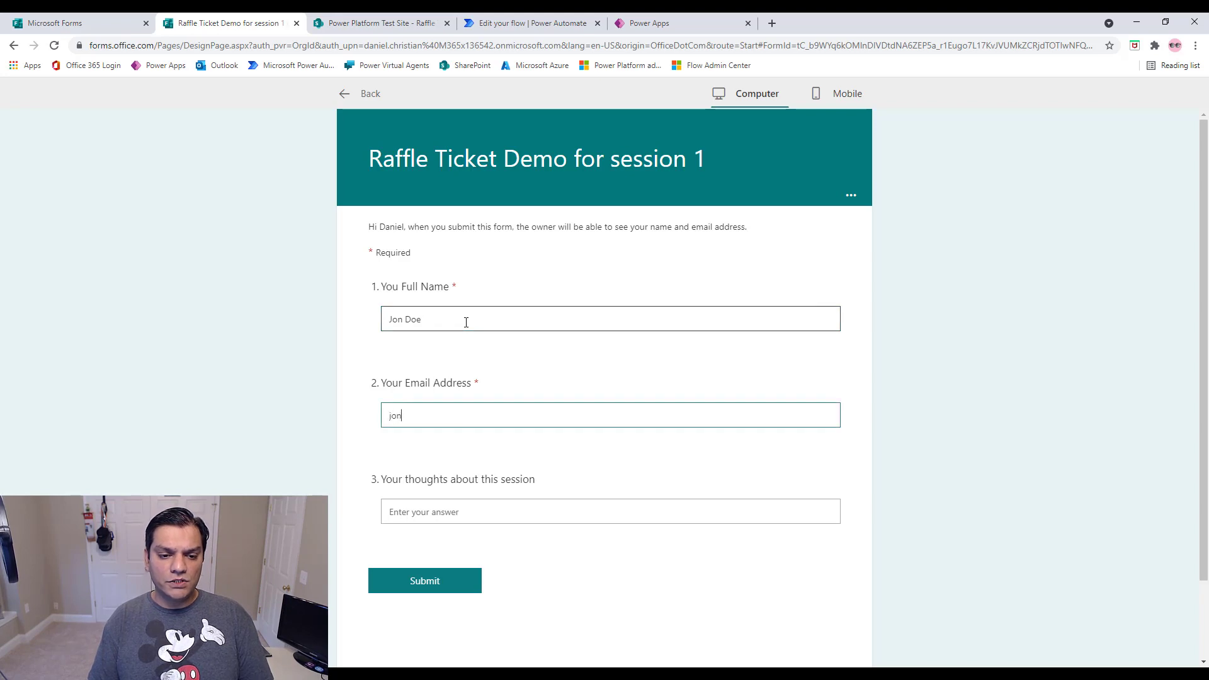
pyautogui.write('on.doe@contoso.com')
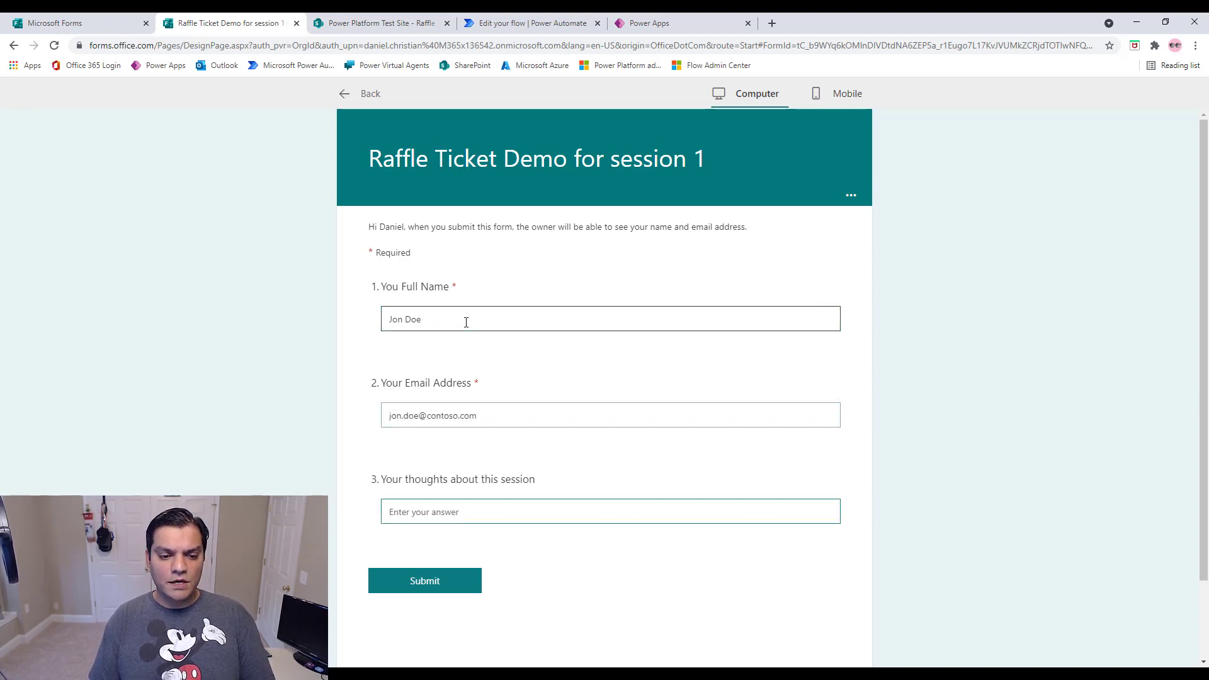
pyautogui.write('It ')
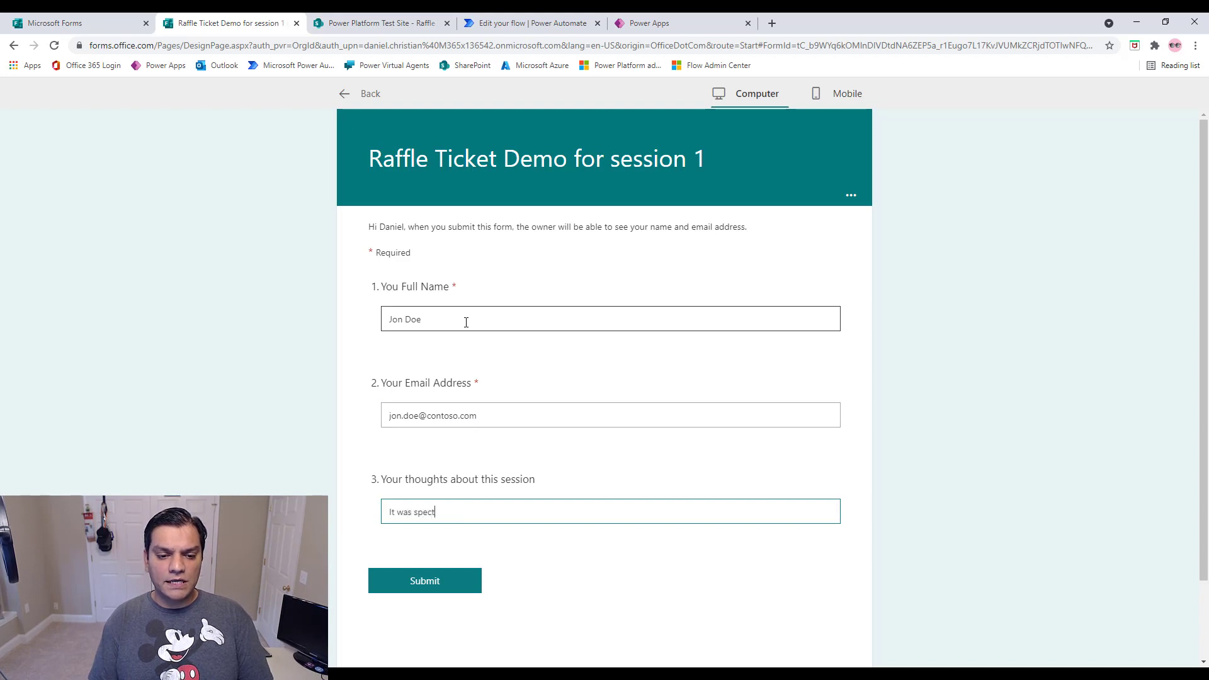
pyautogui.write('was speca')
pyautogui.press('BackSpace')
pyautogui.write('tacular, I learn')
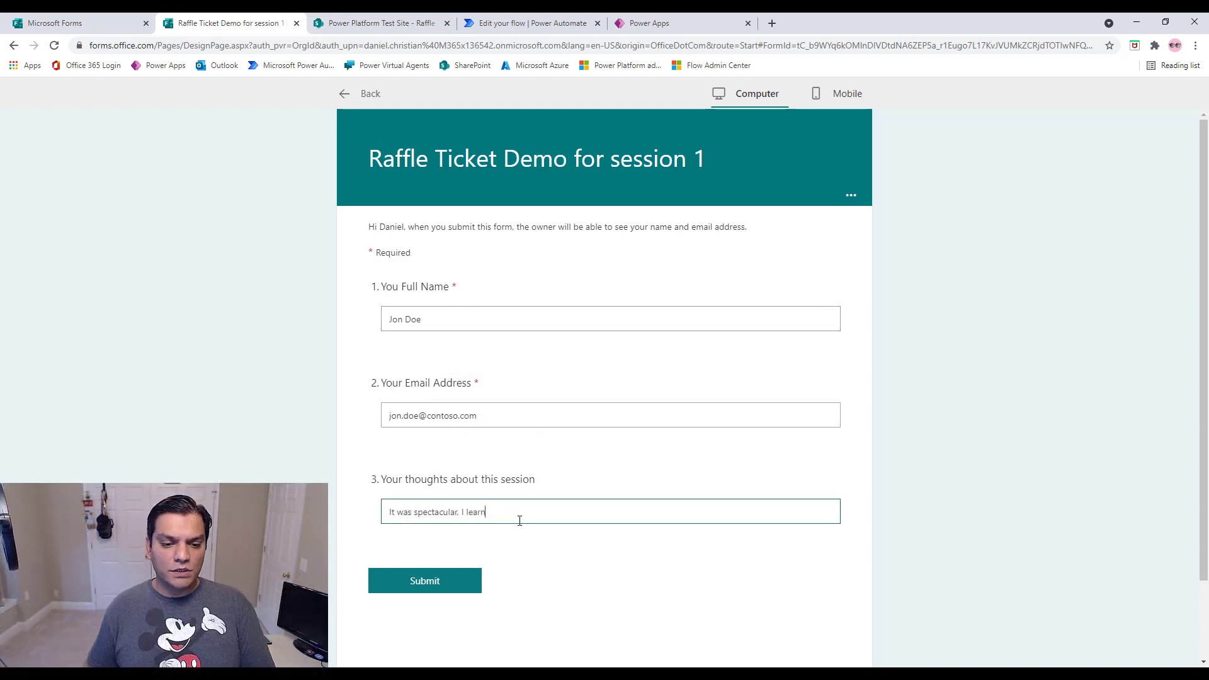
pyautogui.write('t so much')
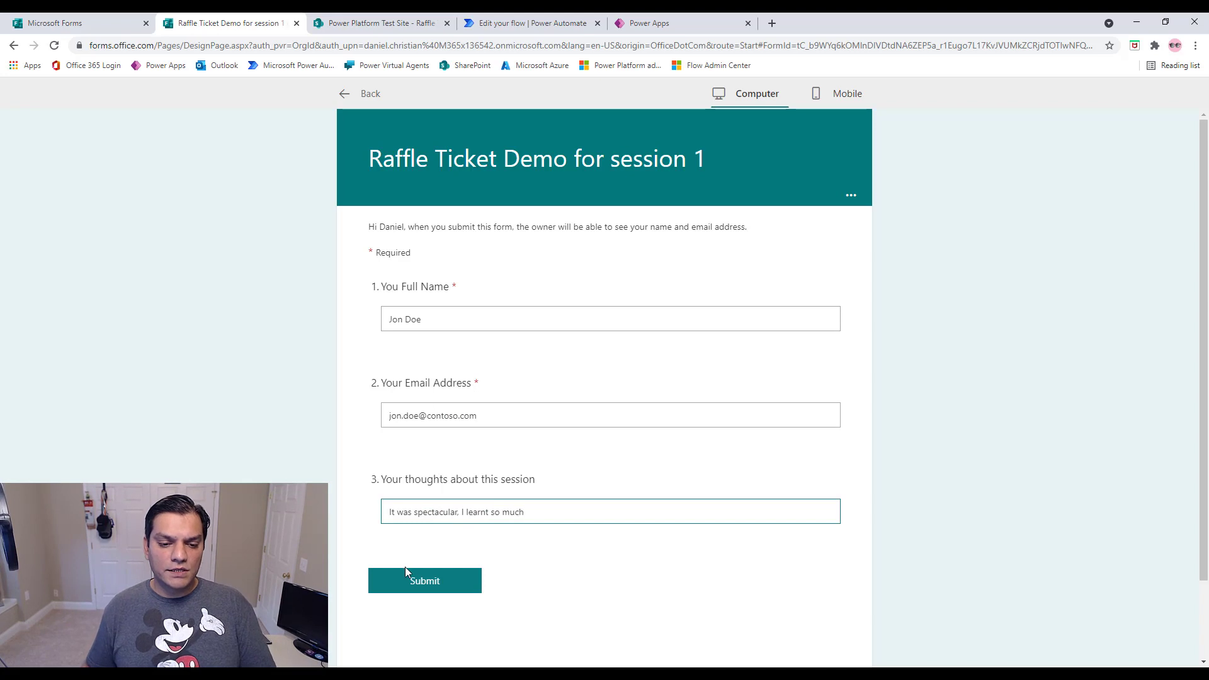
pyautogui.click(408, 586)
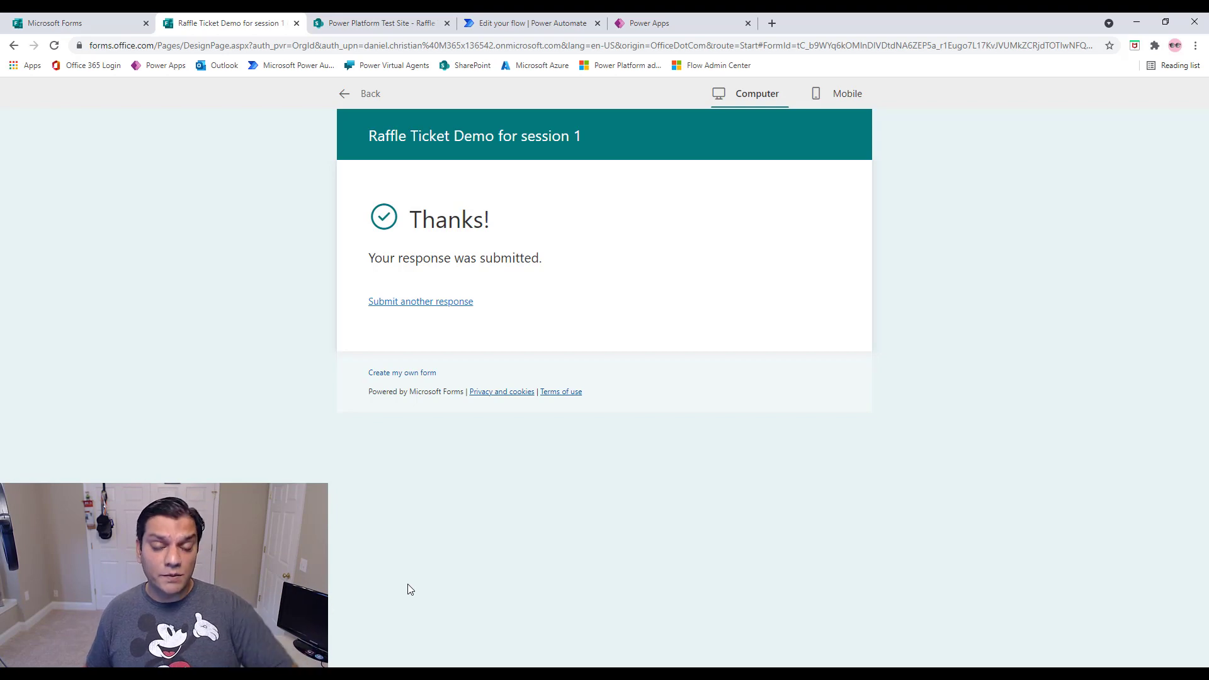
# Refresh the run history of the raffle ticket flow in Power Automate and check the SharePoint list for the test response
pyautogui.click(548, 24)
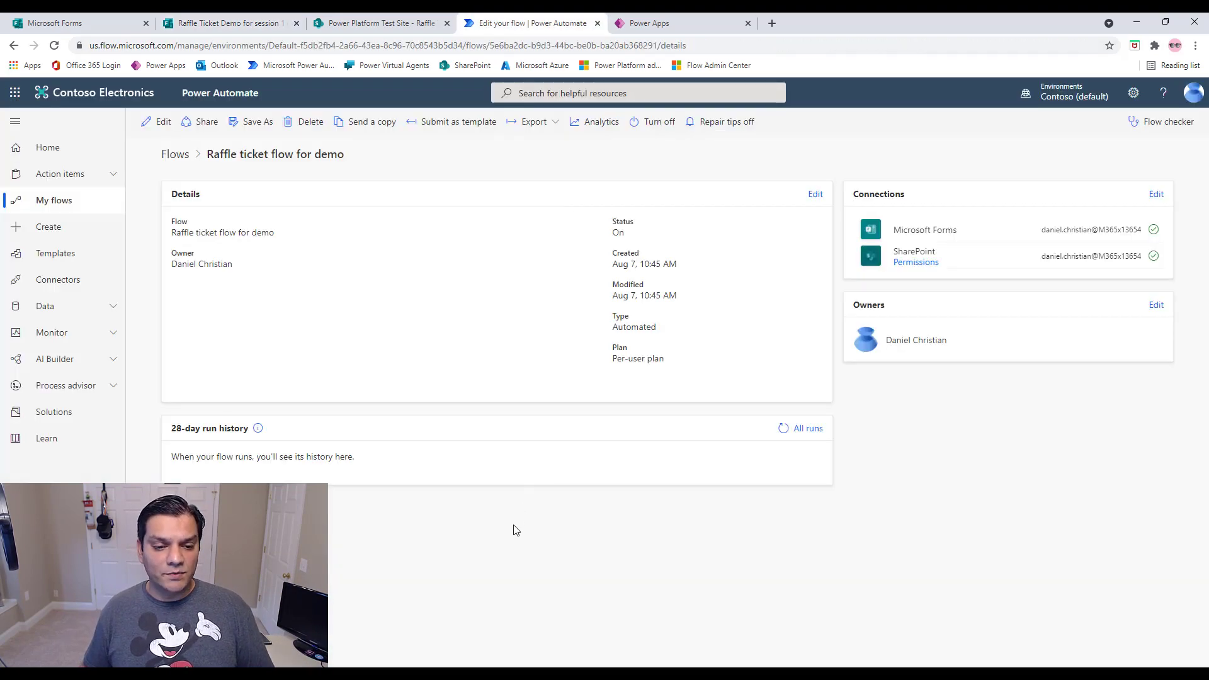
pyautogui.click(783, 429)
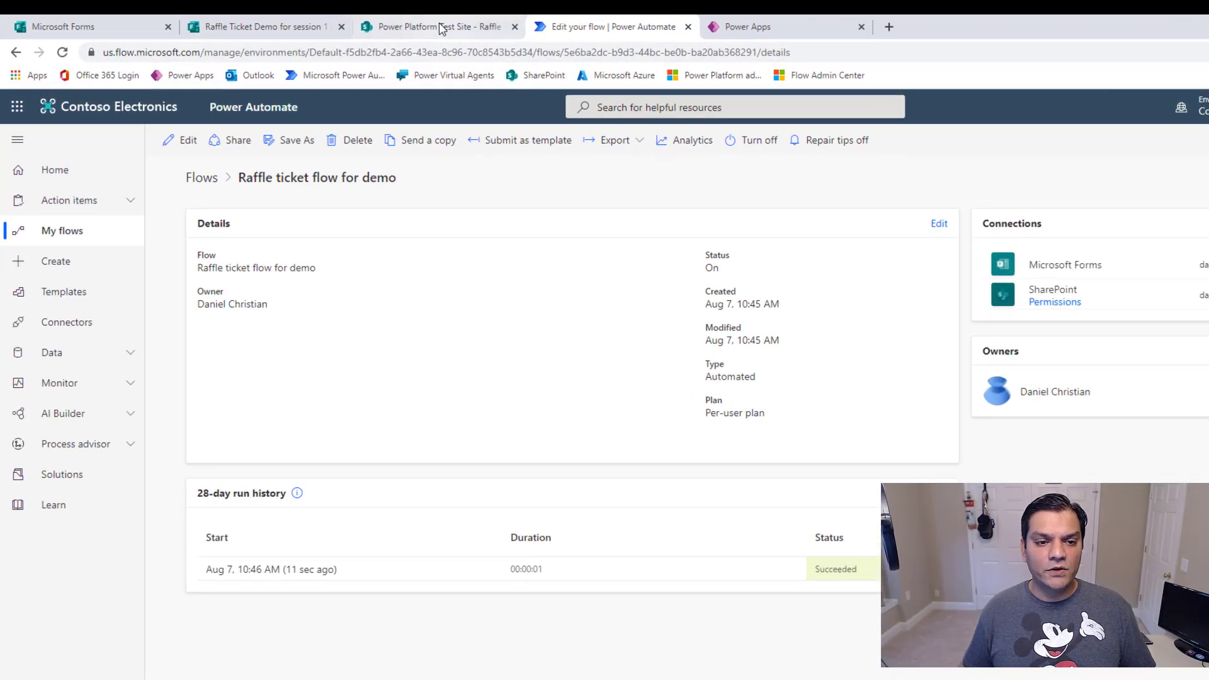
pyautogui.click(440, 28)
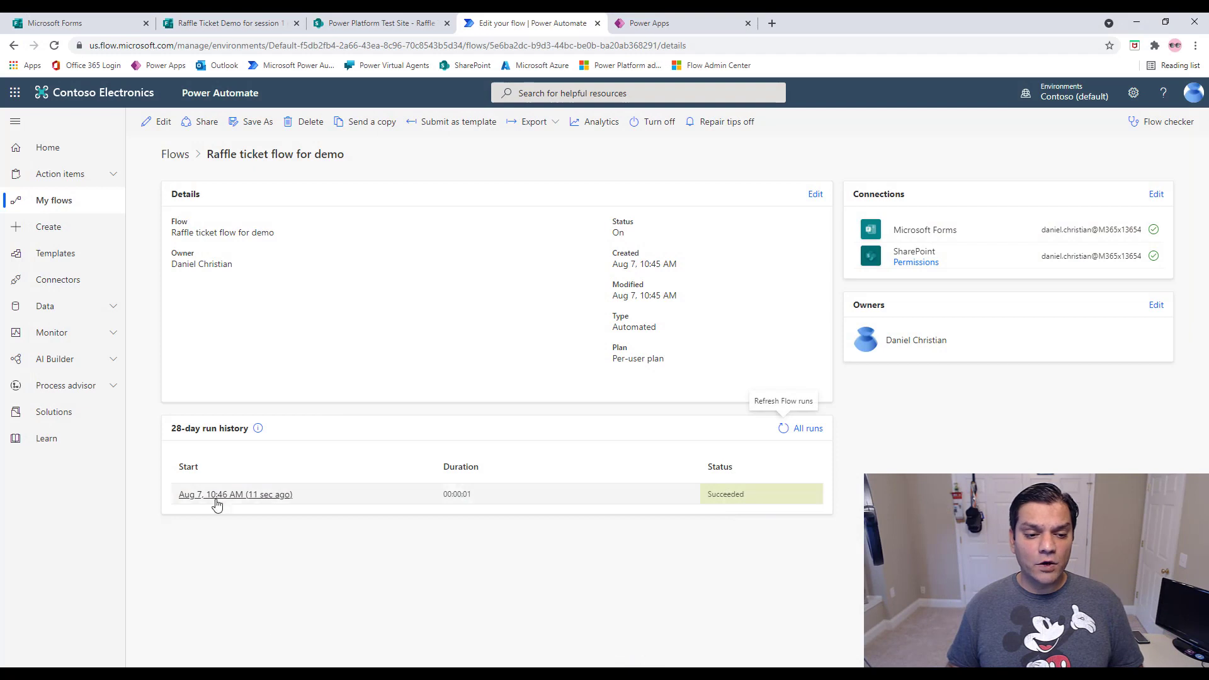
# Open the latest flow run and examine the inputs and outputs of its Create item action
pyautogui.click(217, 502)
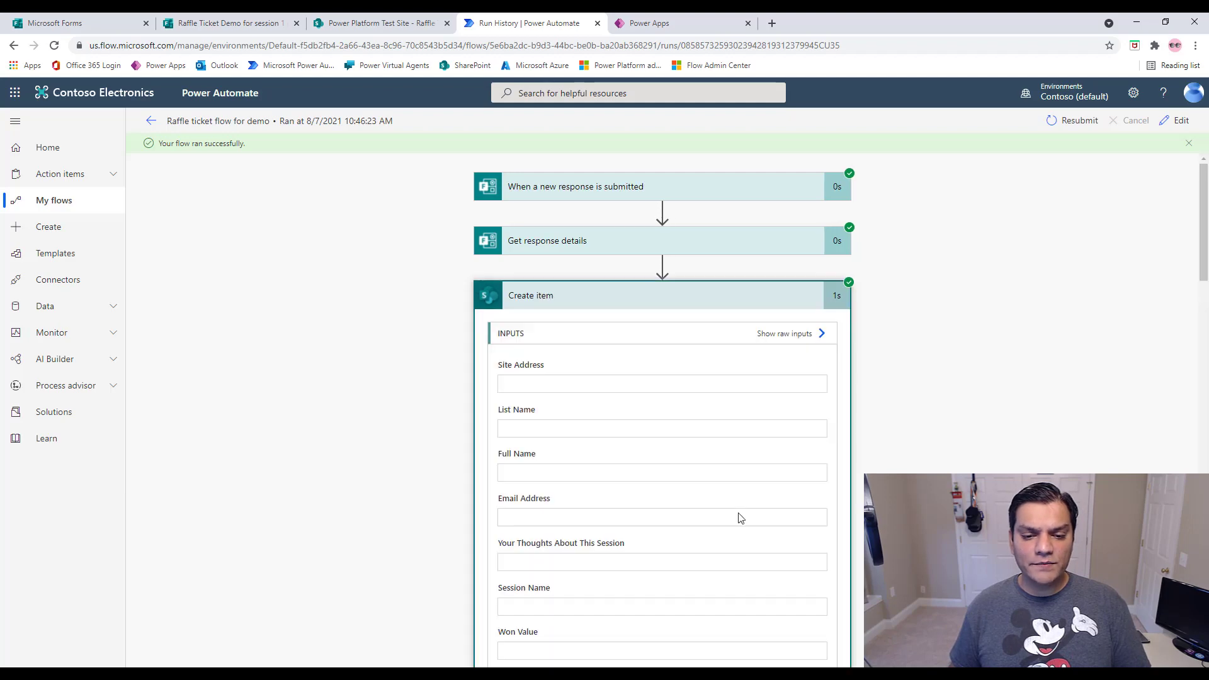
pyautogui.scroll(-10, 741, 518)
pyautogui.scroll(-10, 798, 655)
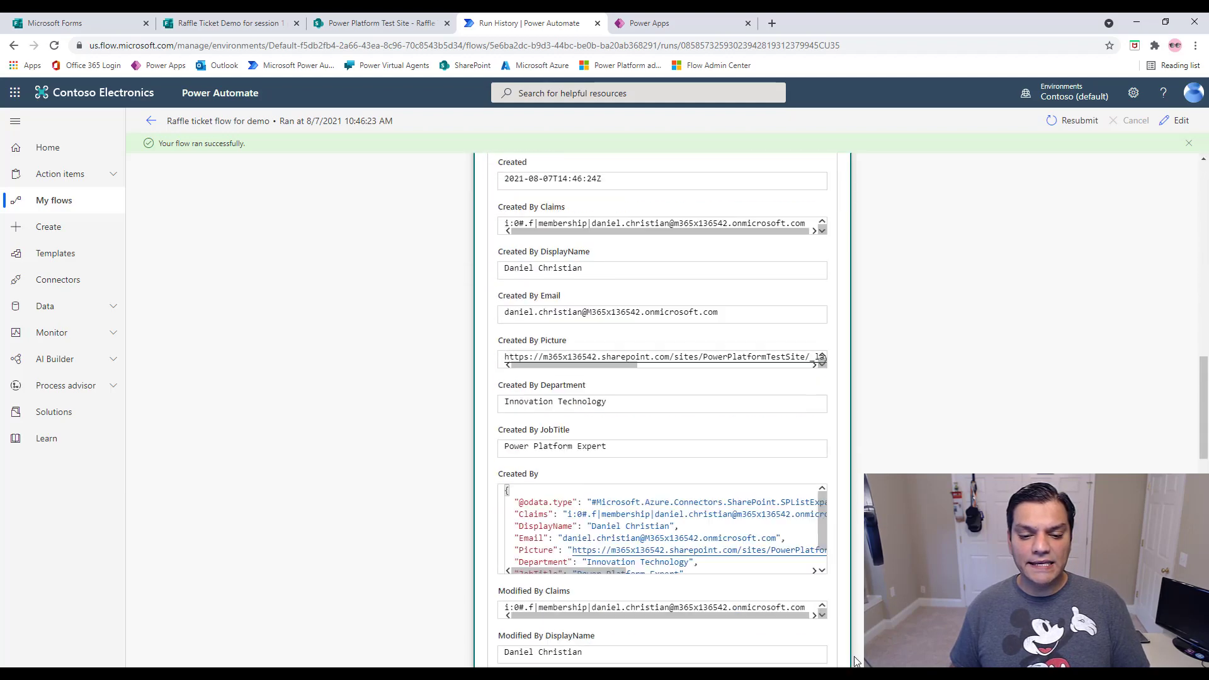
pyautogui.scroll(14, 696, 360)
pyautogui.scroll(5, 695, 360)
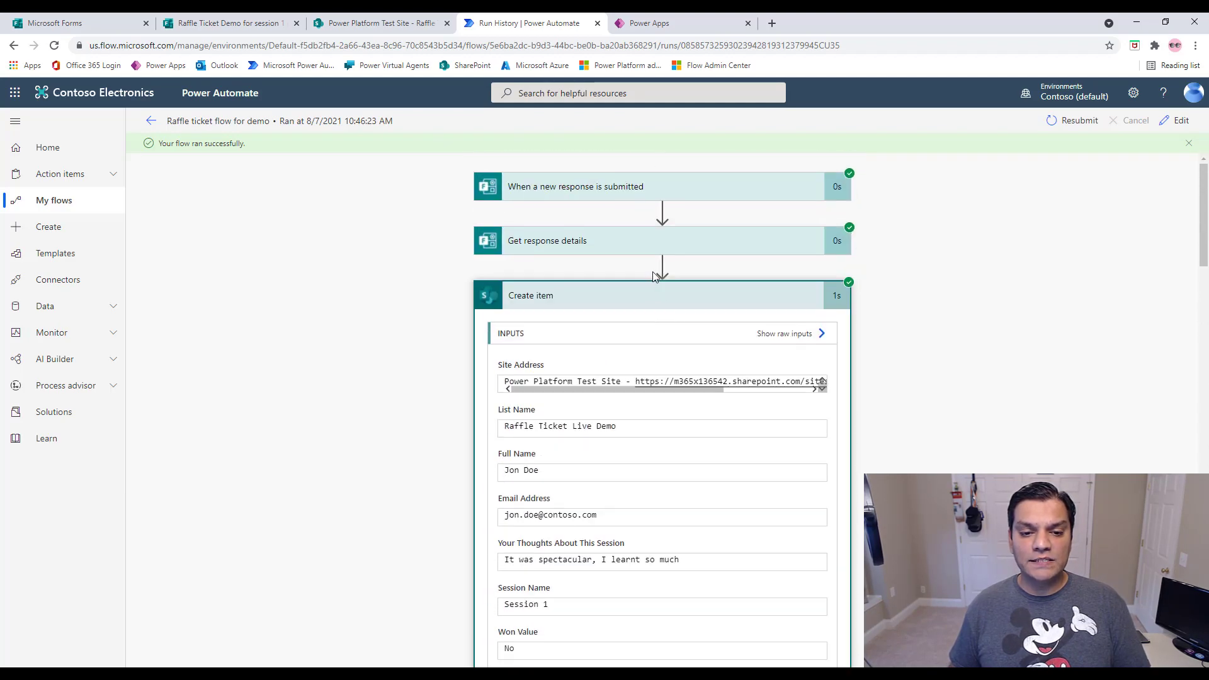
pyautogui.click(624, 295)
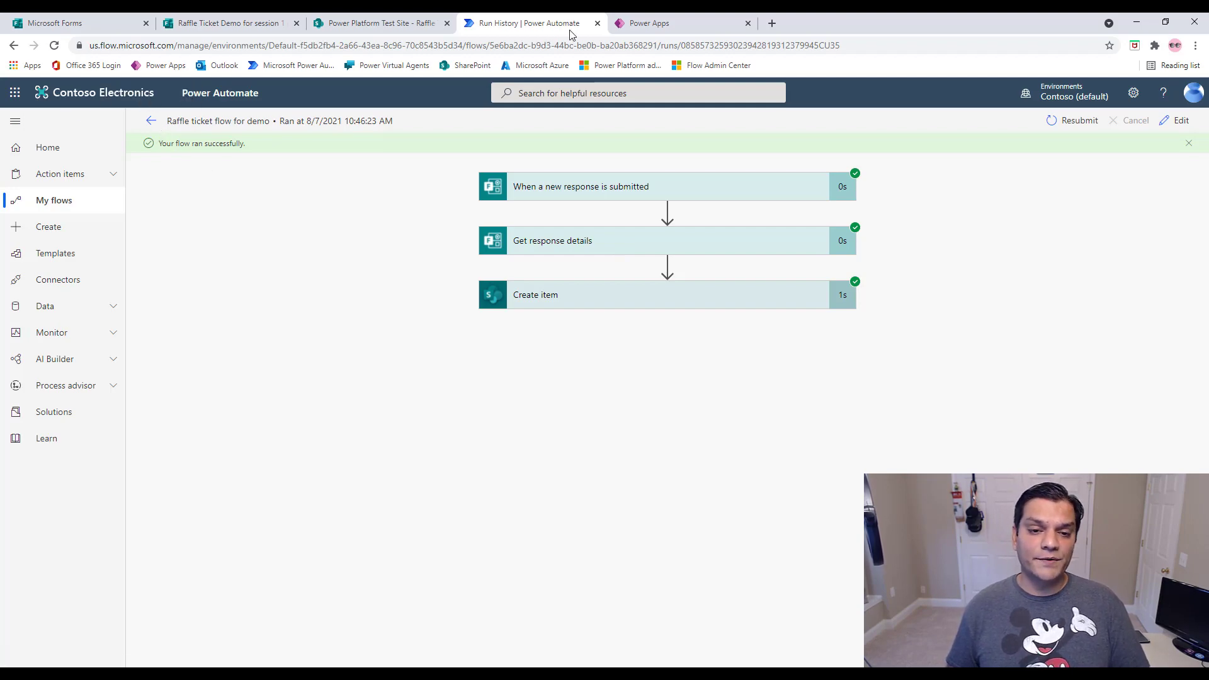
# Switch to Power Apps and create a blank tablet canvas app named "Auto Raffle Ticket Live Demo", skipping the welcome screen
pyautogui.click(654, 23)
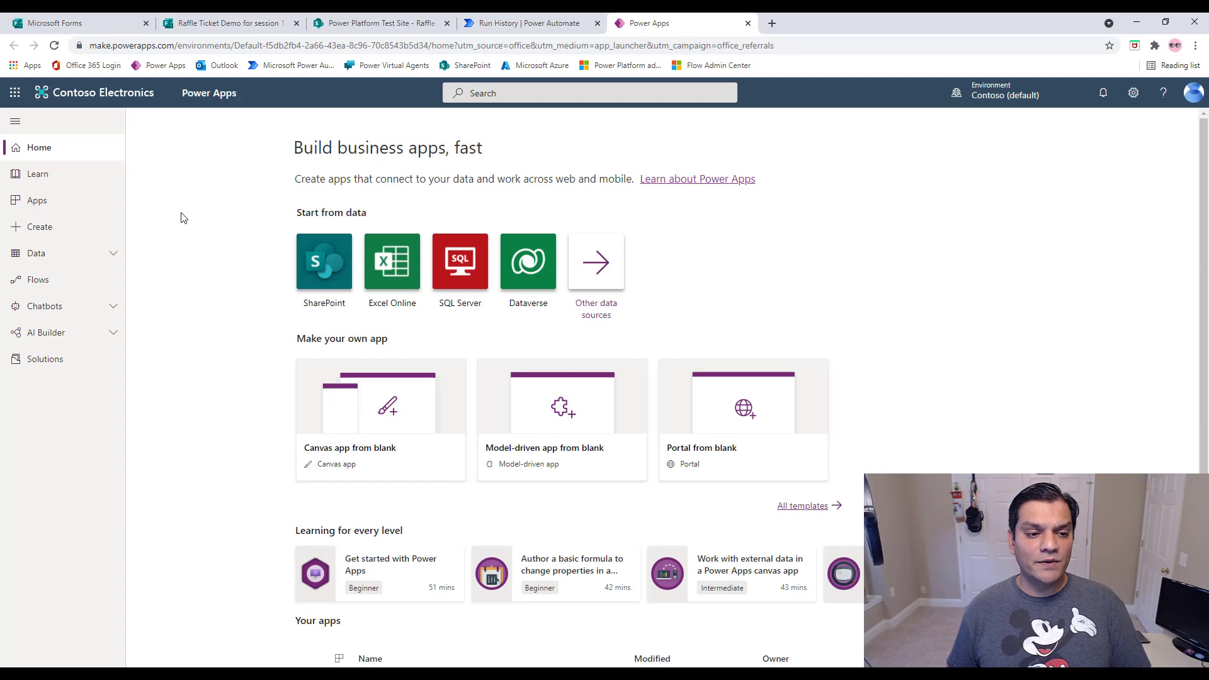
pyautogui.click(66, 208)
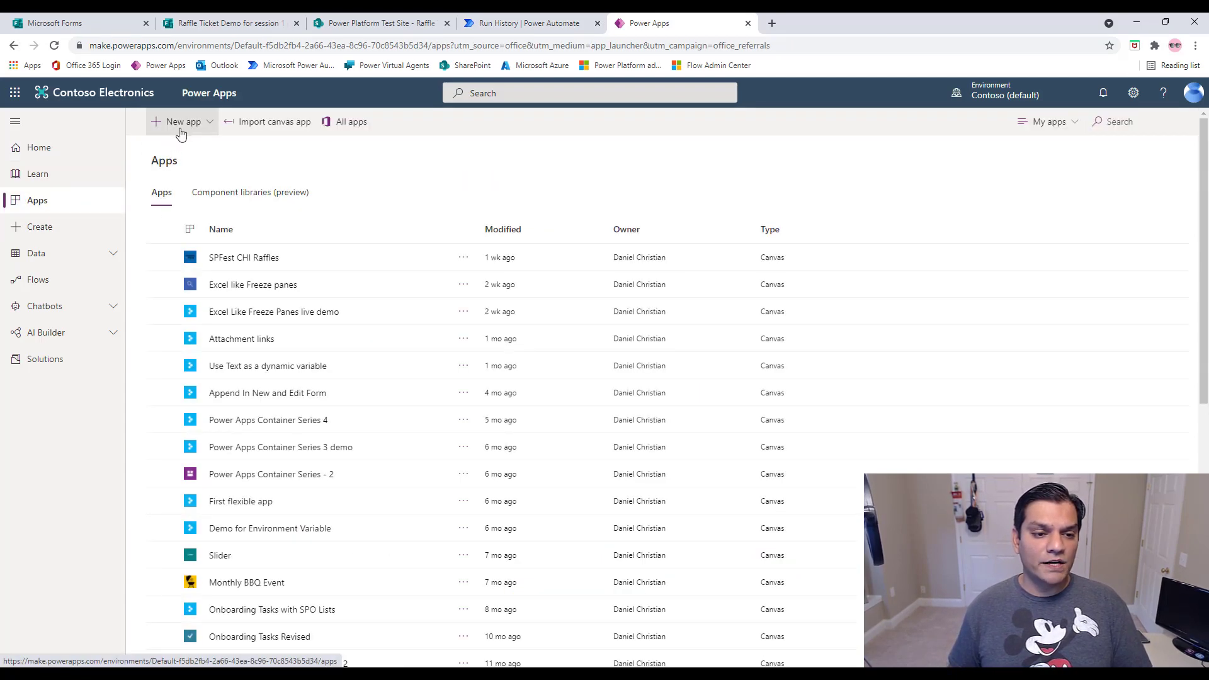
pyautogui.click(180, 130)
pyautogui.click(180, 152)
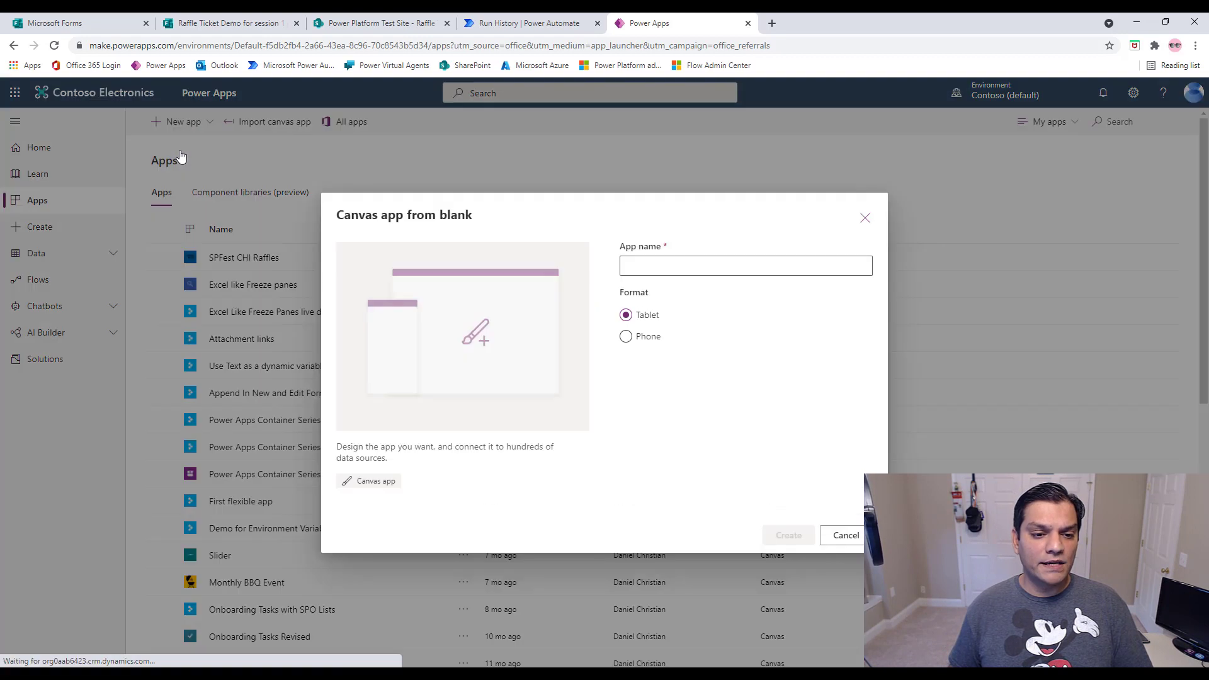
pyautogui.click(663, 267)
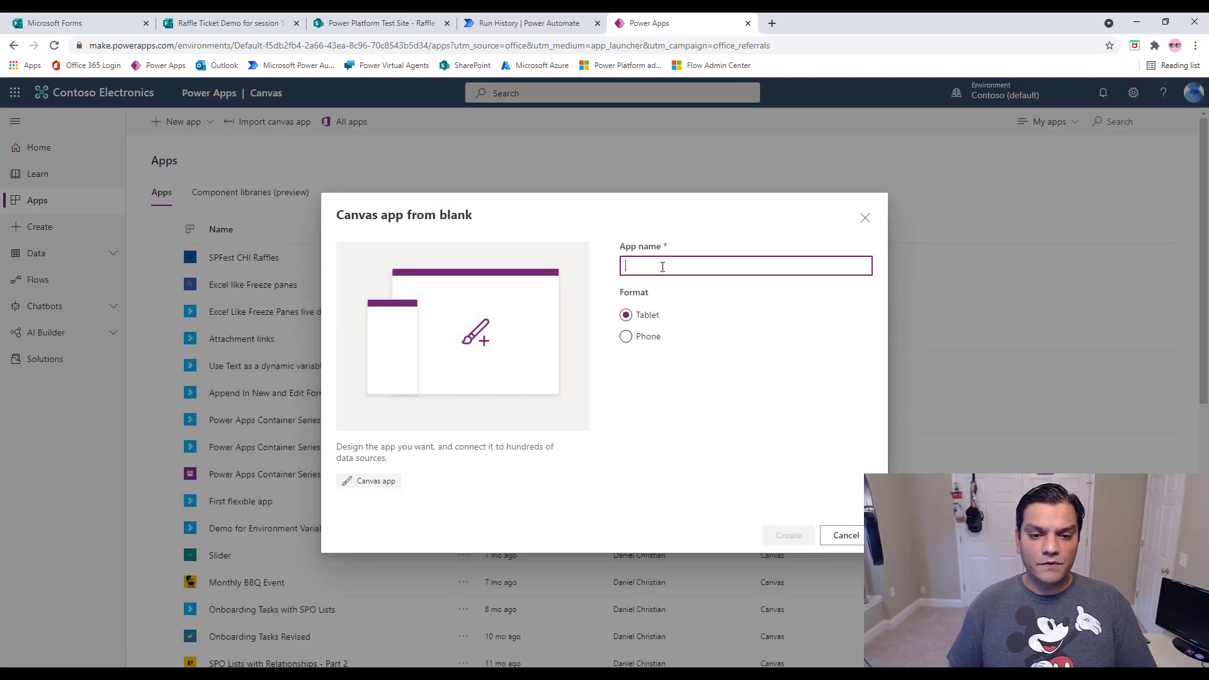
pyautogui.write('Auto Raffle')
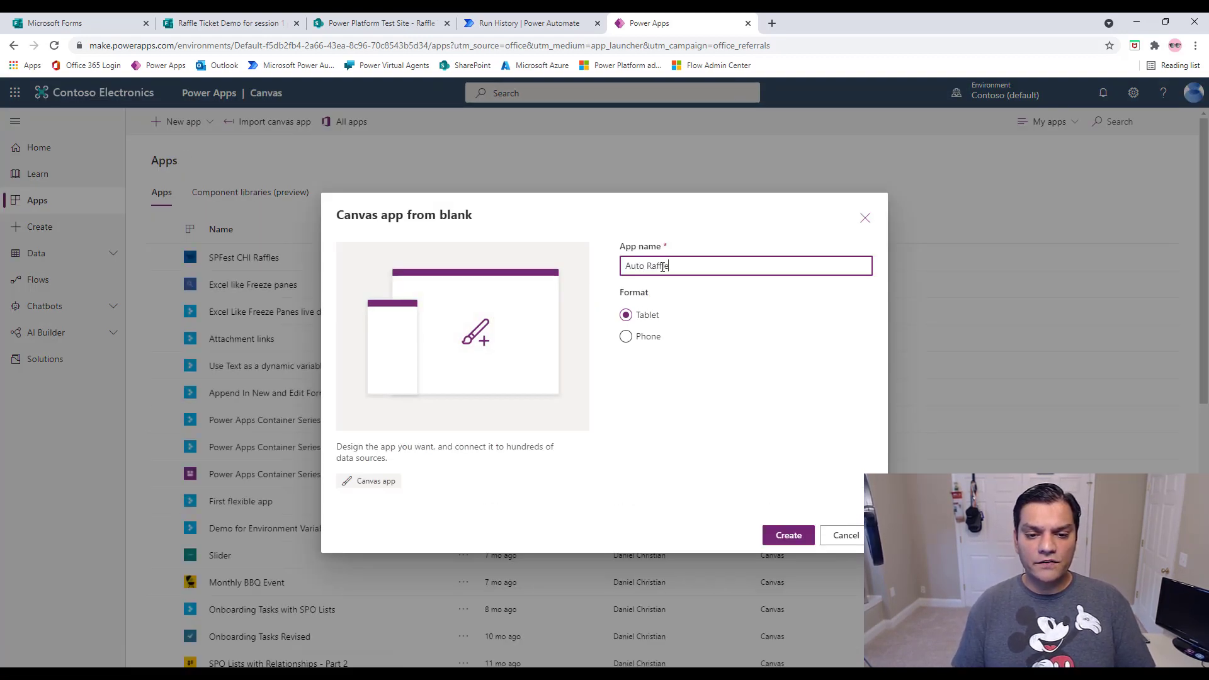
pyautogui.write(' Ticket Live De')
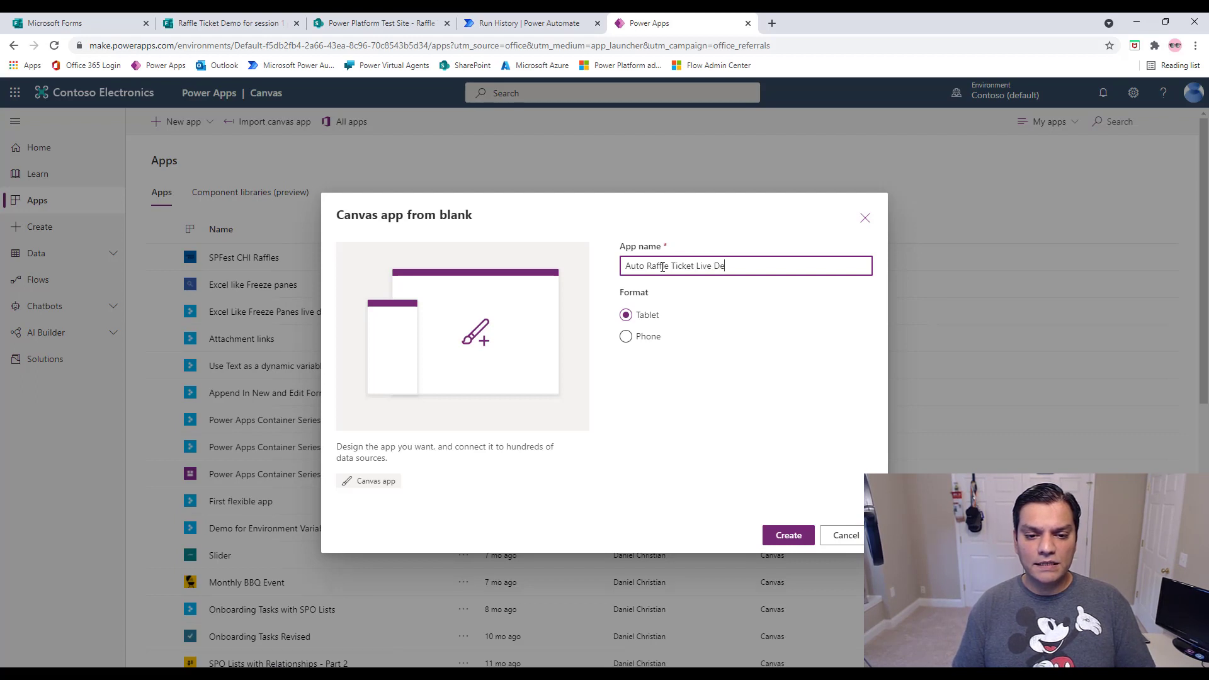
pyautogui.write('mo')
pyautogui.click(797, 536)
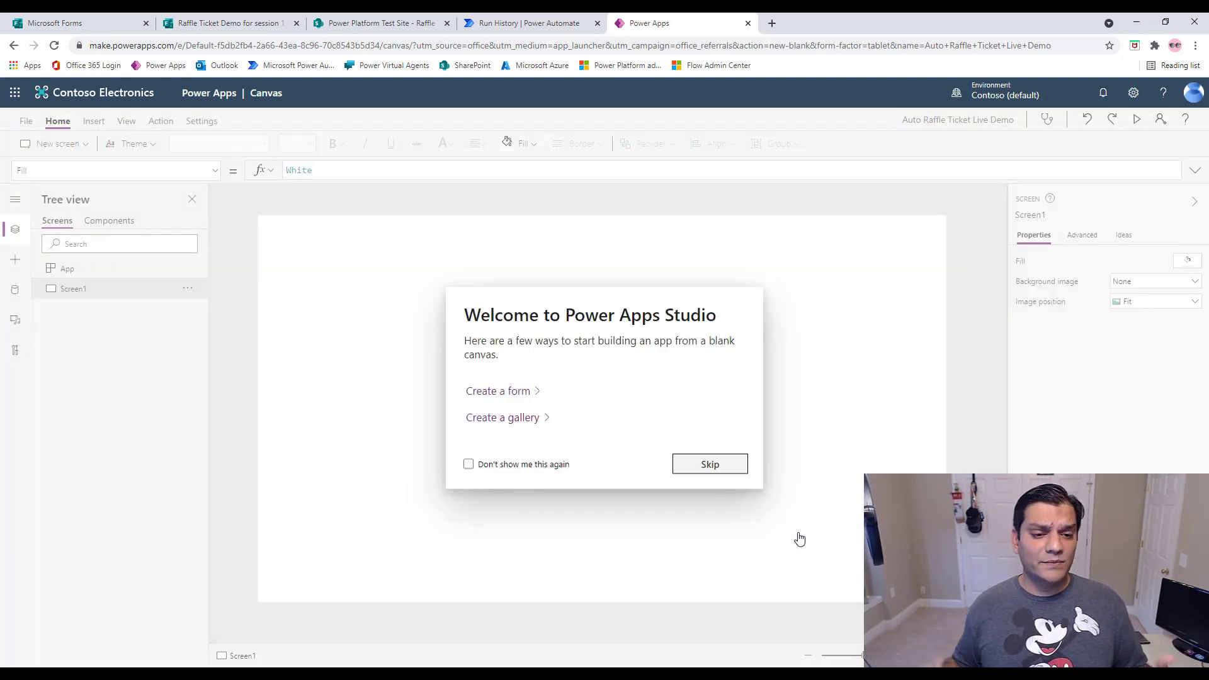
pyautogui.click(708, 464)
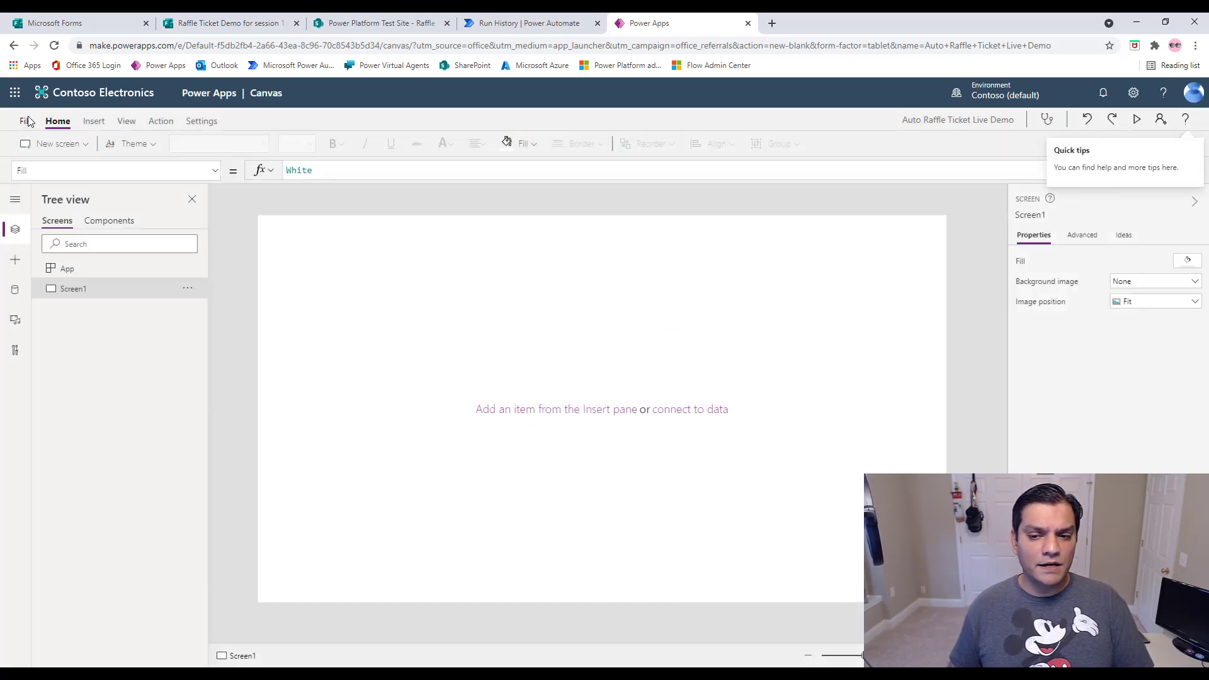
pyautogui.click(27, 121)
pyautogui.click(20, 129)
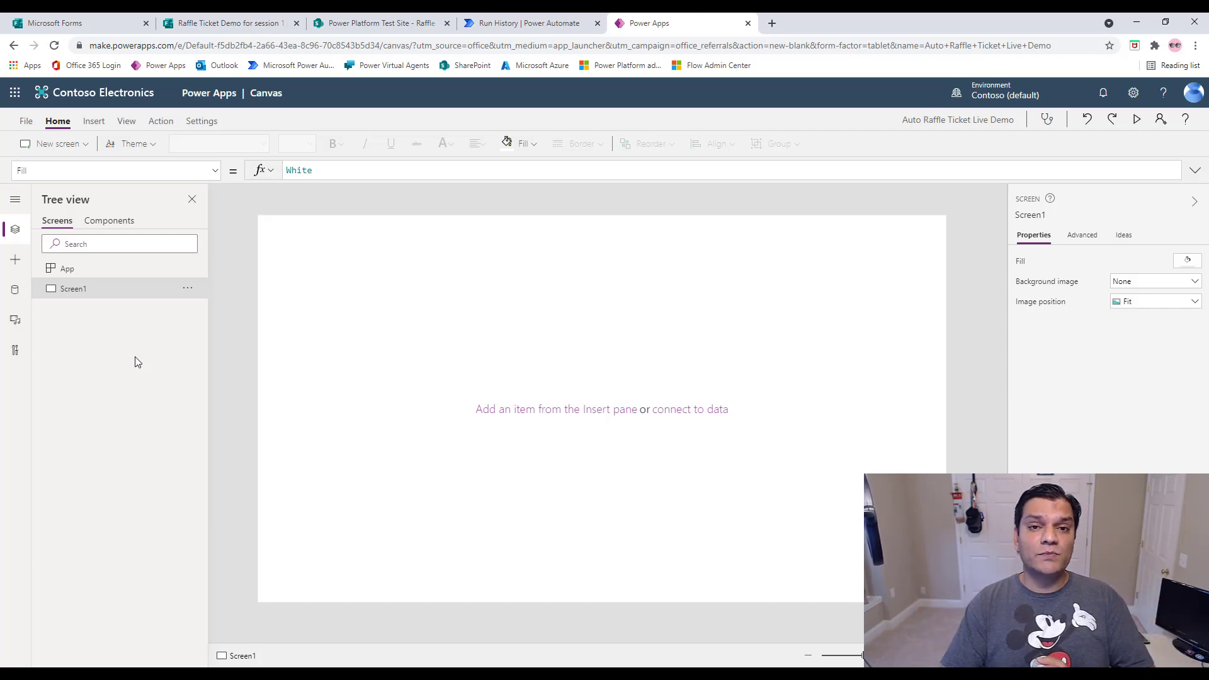
# Upload the Gold.png, Platinum.png and Silver.png images to the app's media
pyautogui.click(82, 251)
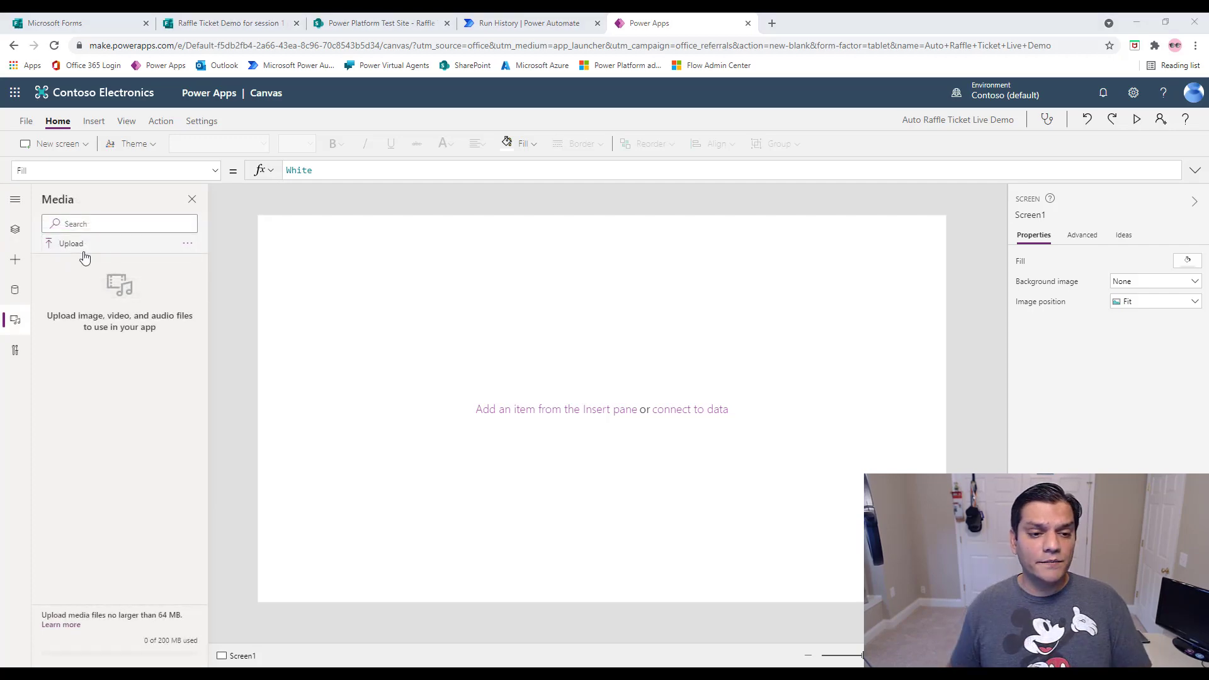
pyautogui.moveTo(334, 180); pyautogui.dragTo(126, 92)
pyautogui.click(522, 535)
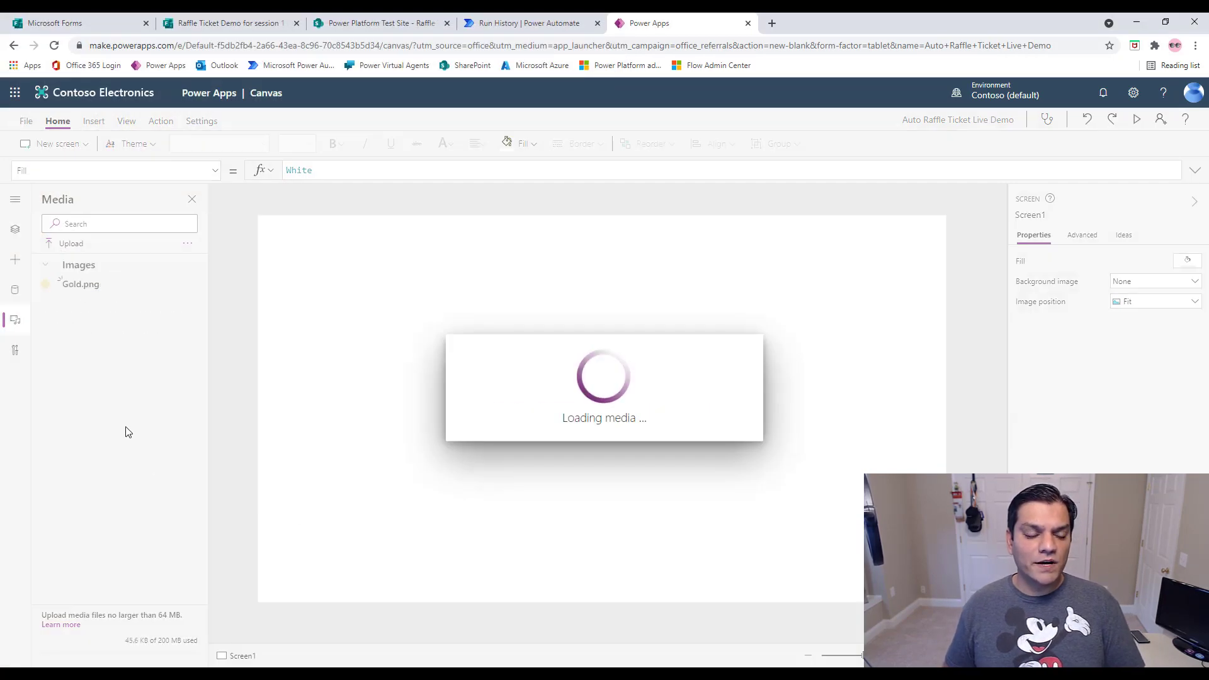
# Place the Gold, Platinum and Silver images on Screen1, with Platinum above Gold and Silver below it
pyautogui.moveTo(144, 309); pyautogui.dragTo(328, 280)
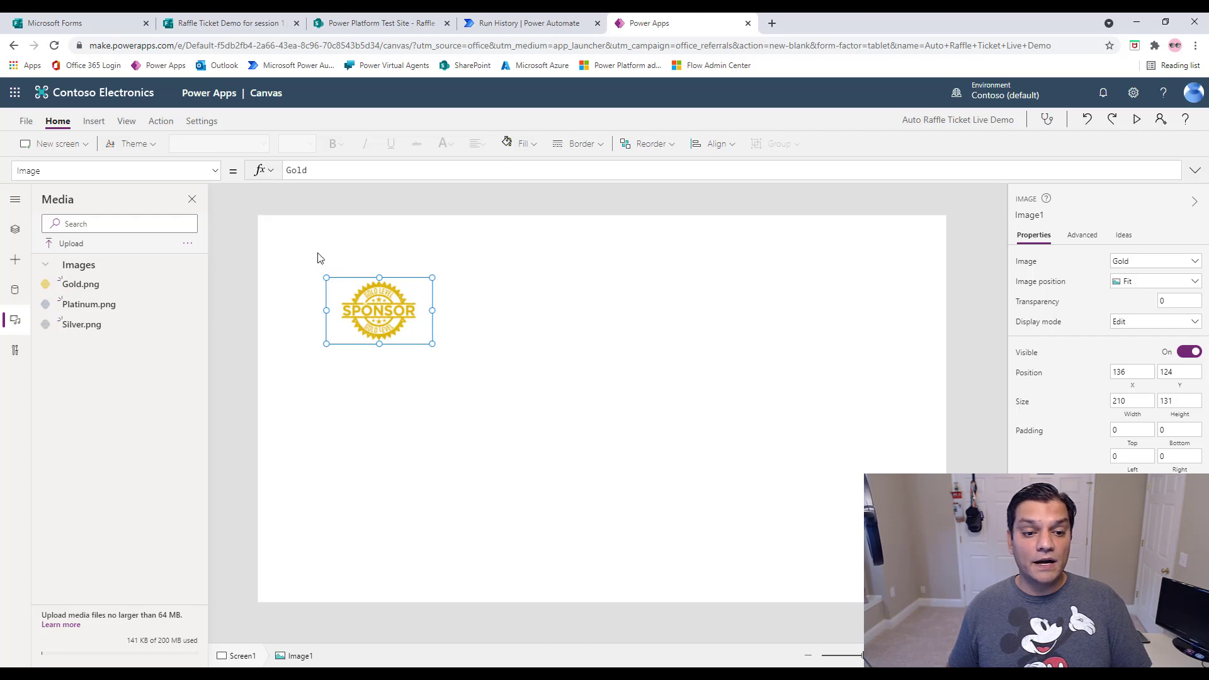
pyautogui.moveTo(398, 307); pyautogui.dragTo(347, 304)
pyautogui.moveTo(93, 306); pyautogui.dragTo(607, 284)
pyautogui.moveTo(311, 315); pyautogui.dragTo(374, 428)
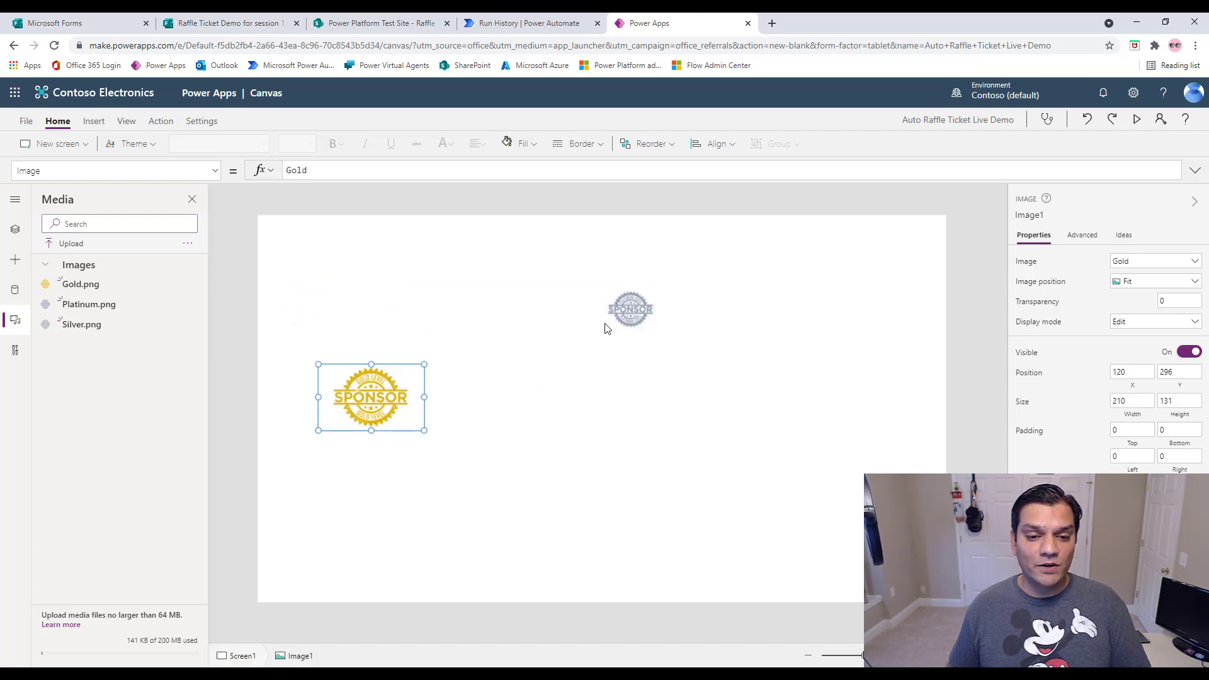
pyautogui.moveTo(607, 327); pyautogui.dragTo(368, 296)
pyautogui.moveTo(71, 331); pyautogui.dragTo(346, 542)
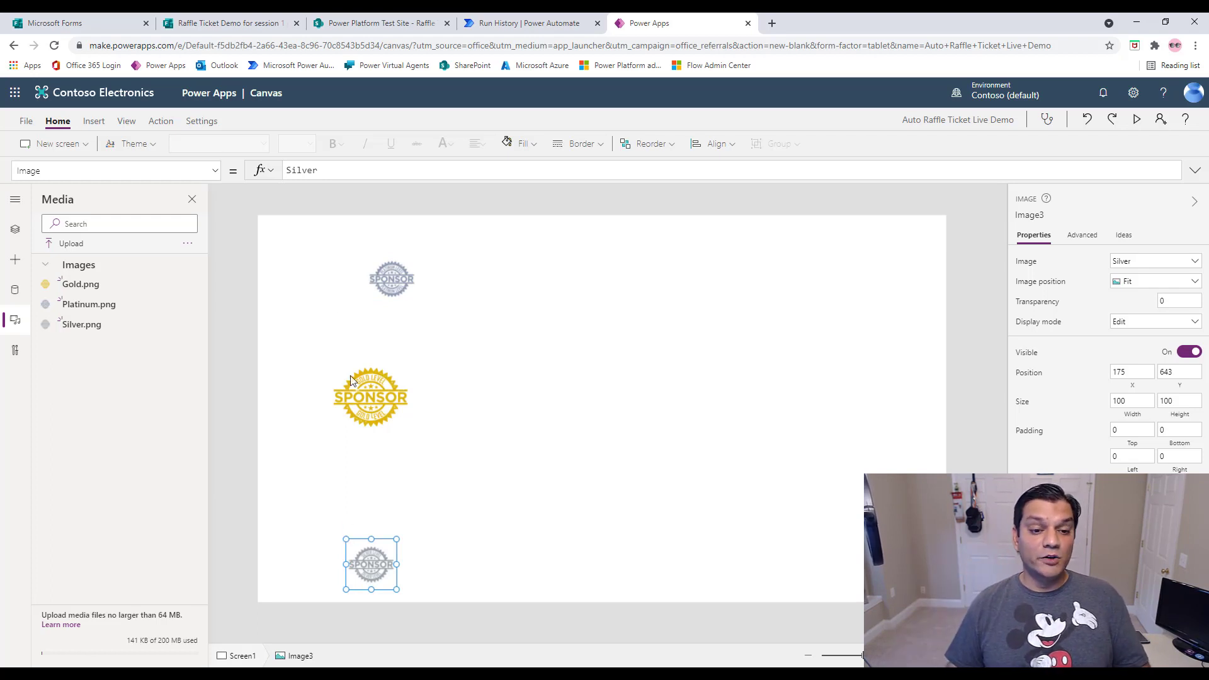
# Enlarge the Platinum image to about 206 by 187 and line up the three sponsor images in a column near the canvas's left edge
pyautogui.click(372, 260)
pyautogui.moveTo(366, 253); pyautogui.dragTo(329, 223)
pyautogui.moveTo(414, 303); pyautogui.dragTo(440, 329)
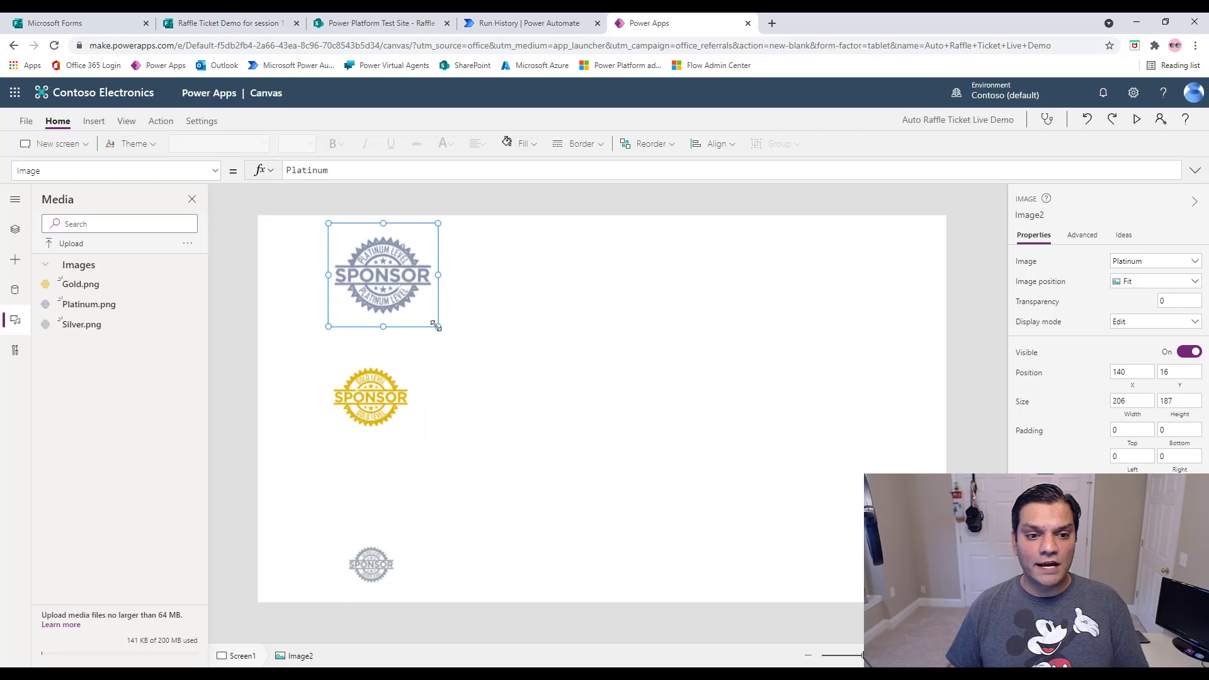
pyautogui.moveTo(386, 277); pyautogui.dragTo(344, 273)
pyautogui.moveTo(376, 370); pyautogui.dragTo(339, 374)
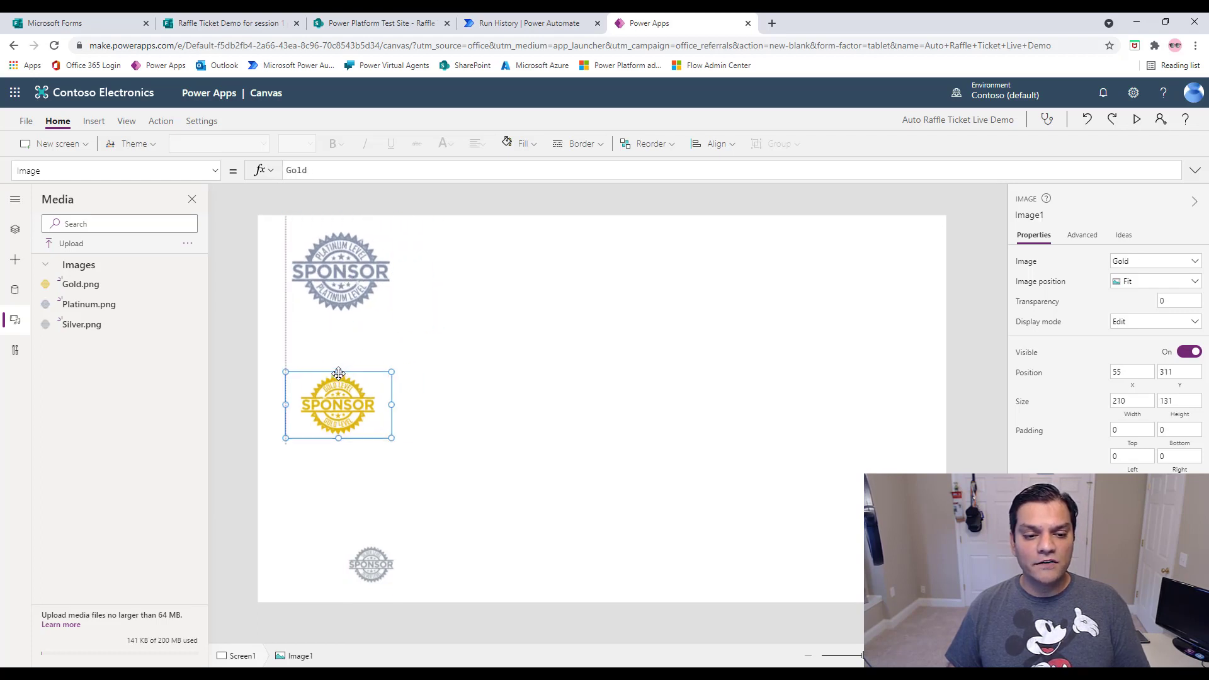
pyautogui.moveTo(364, 567); pyautogui.dragTo(322, 516)
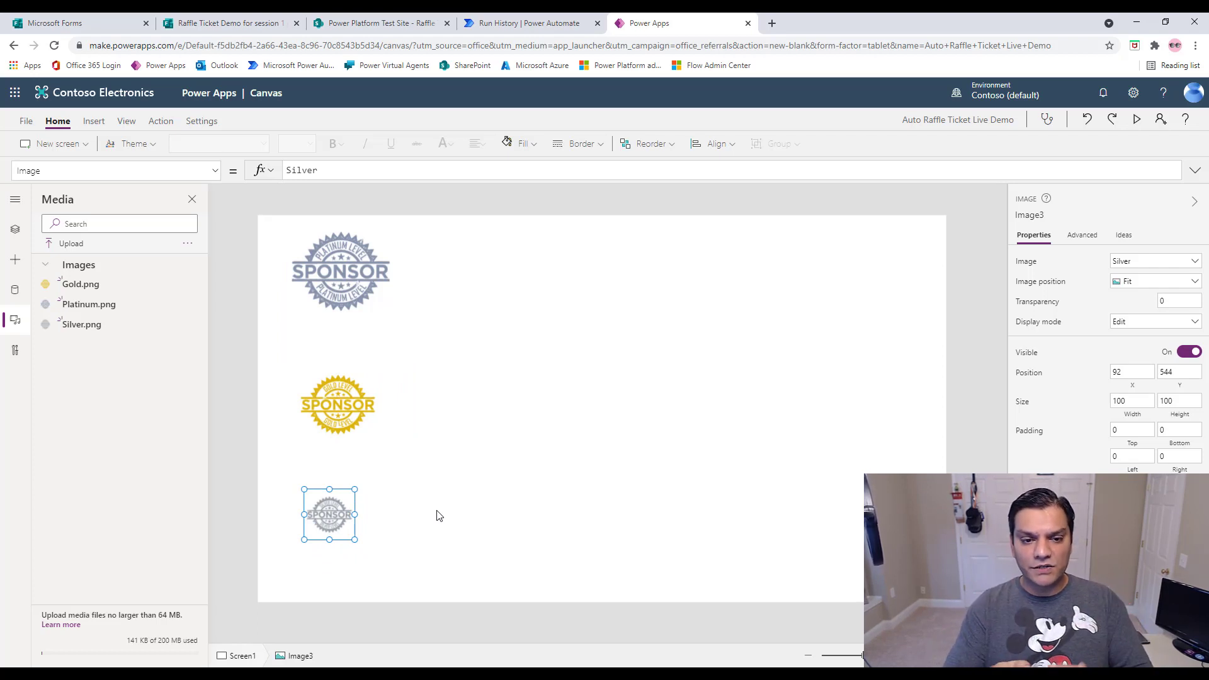
# Add a label beside the Platinum image near the canvas's upper edge and set its text to "Auto Raffle Ticket"
pyautogui.click(89, 123)
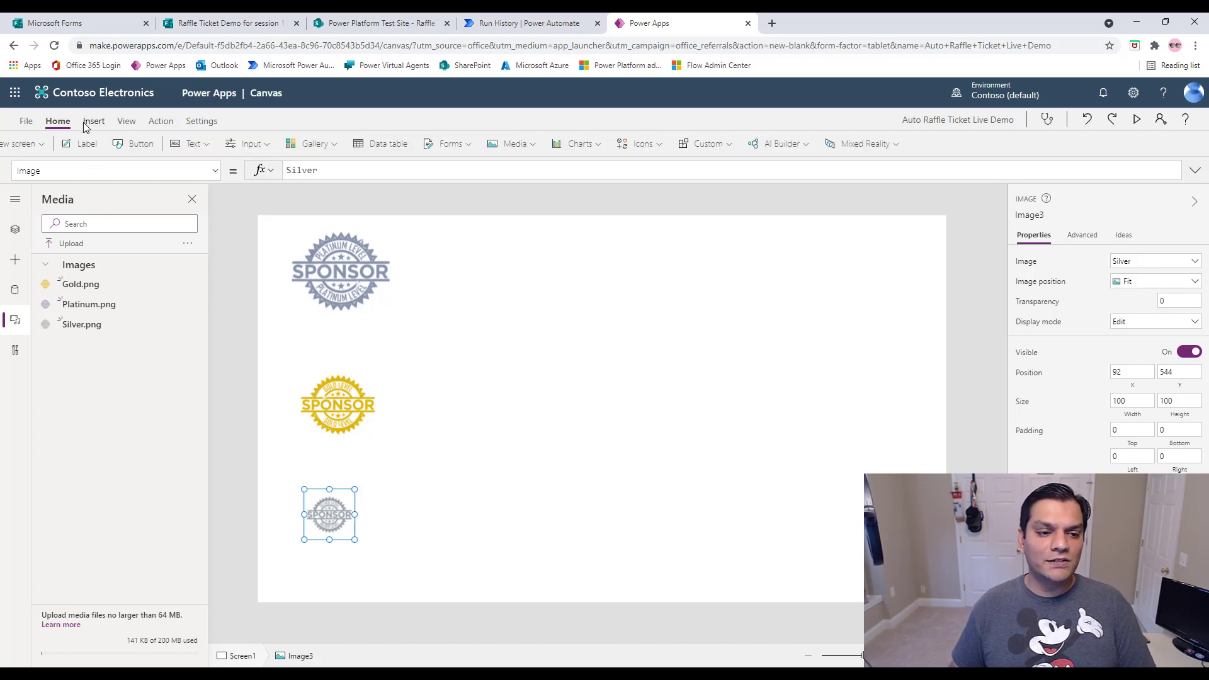
pyautogui.click(126, 144)
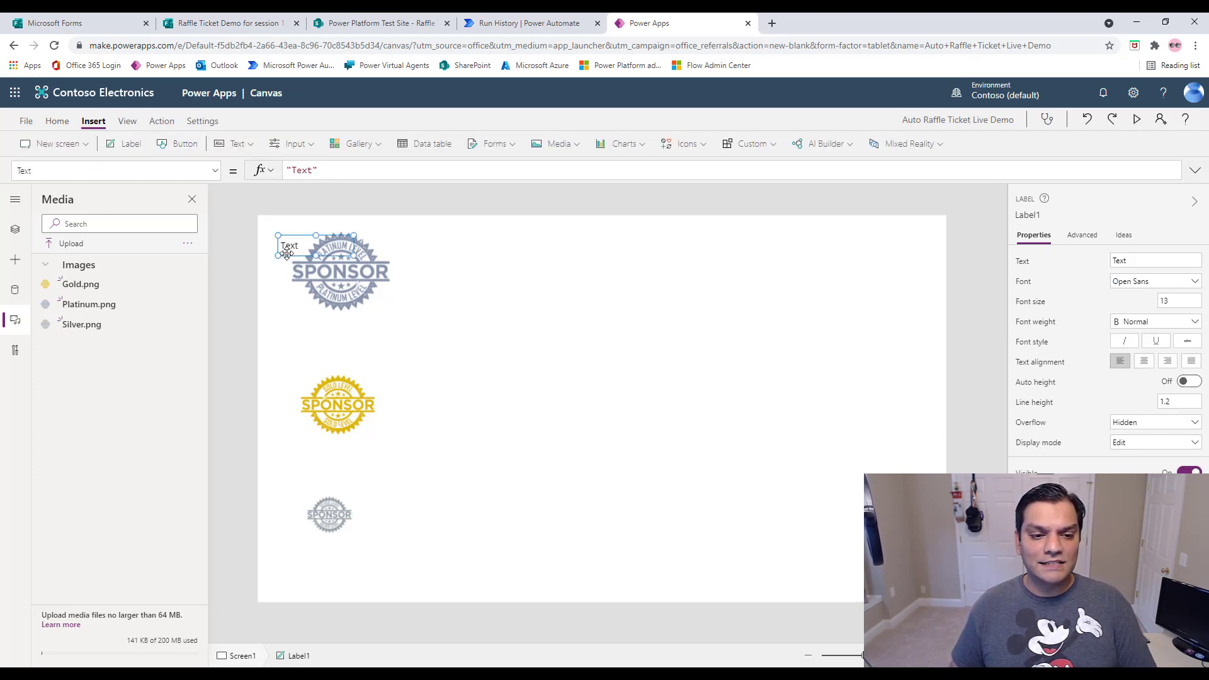
pyautogui.moveTo(287, 253); pyautogui.dragTo(745, 287)
pyautogui.doubleClick(1139, 265)
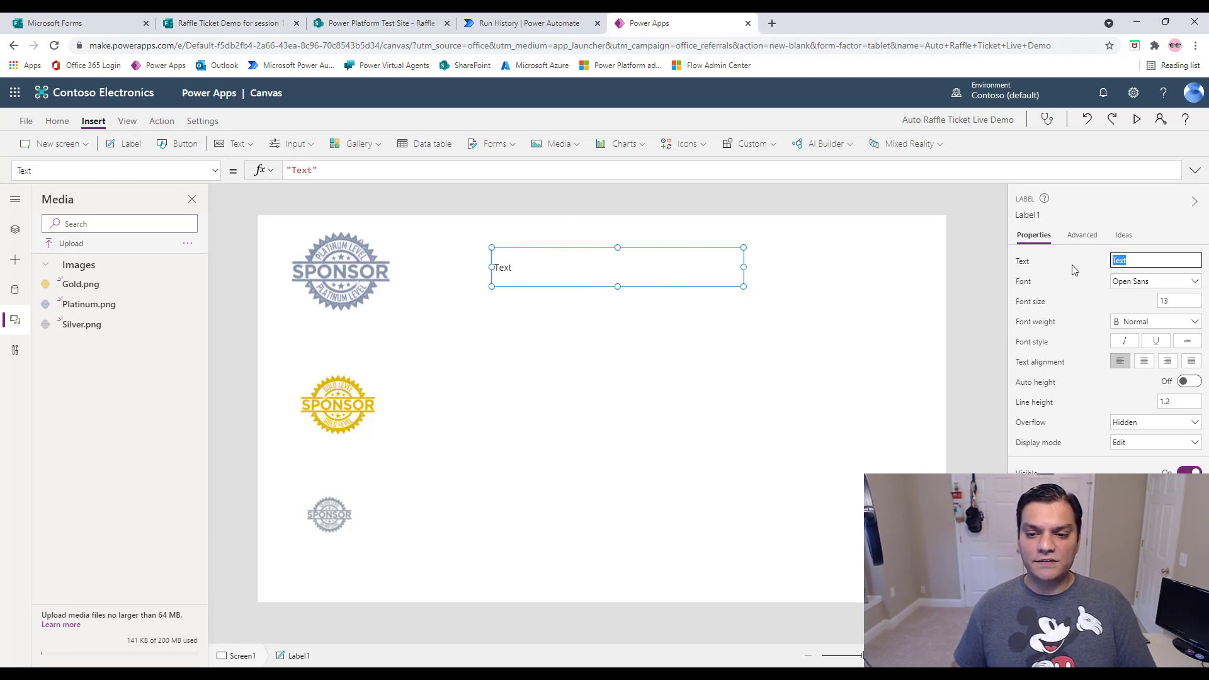
pyautogui.press('BackSpace')
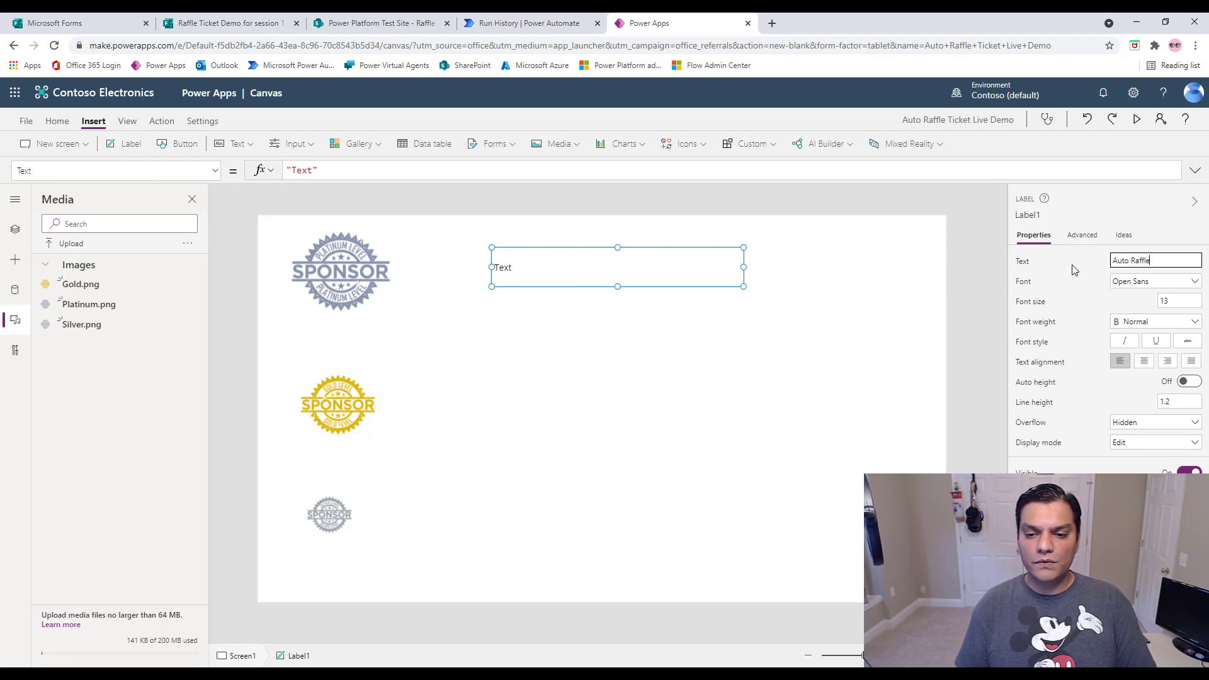
pyautogui.write('Auto Raffle Ticket')
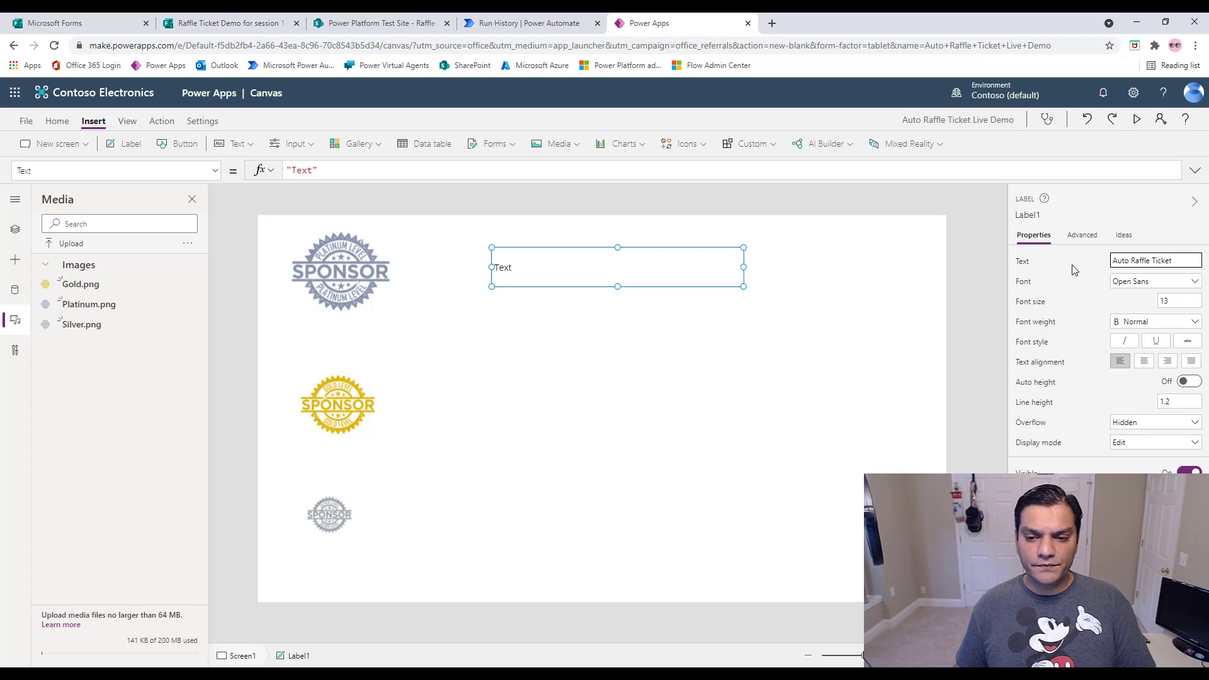
pyautogui.click(815, 361)
# Set the title label's font size to 48, then widen the label and move it up to the canvas's upper edge
pyautogui.click(62, 117)
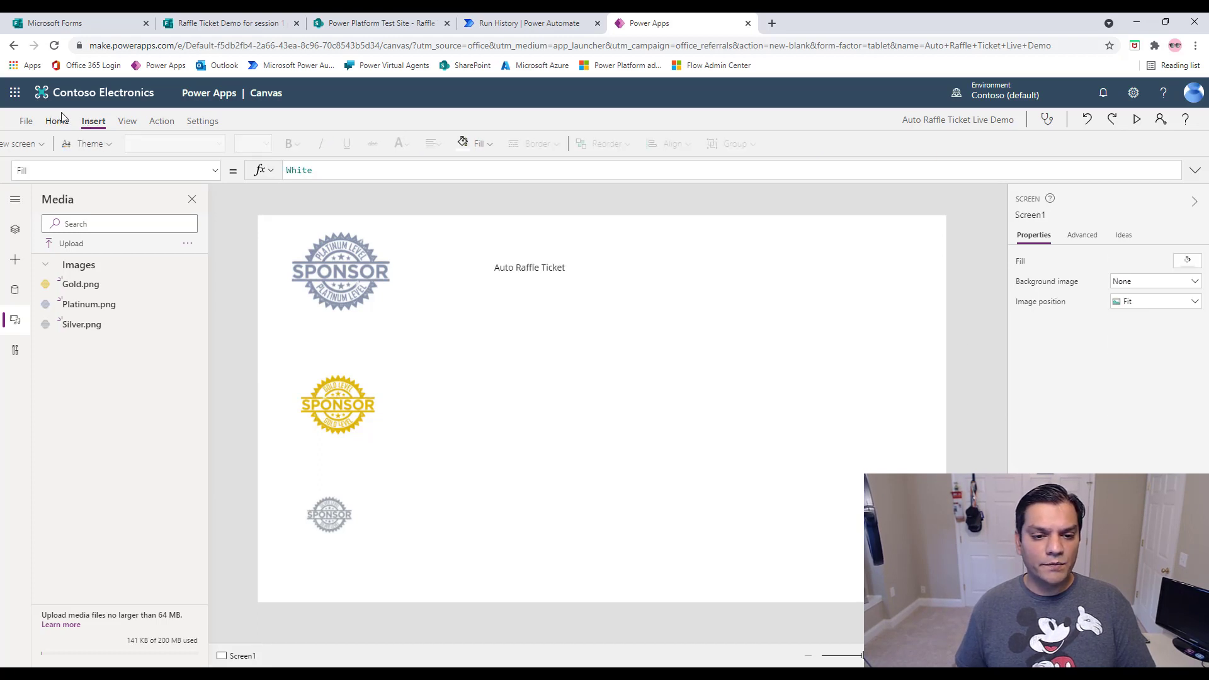
pyautogui.click(521, 258)
pyautogui.click(301, 144)
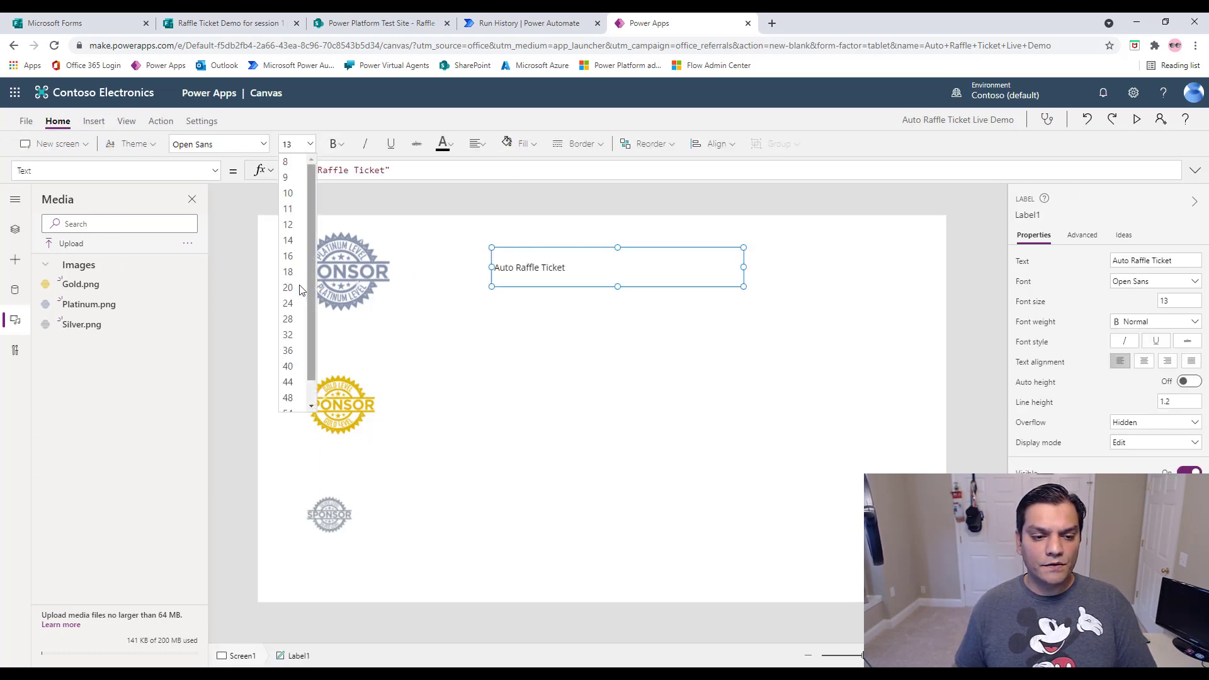
pyautogui.click(288, 398)
pyautogui.moveTo(490, 267); pyautogui.dragTo(422, 268)
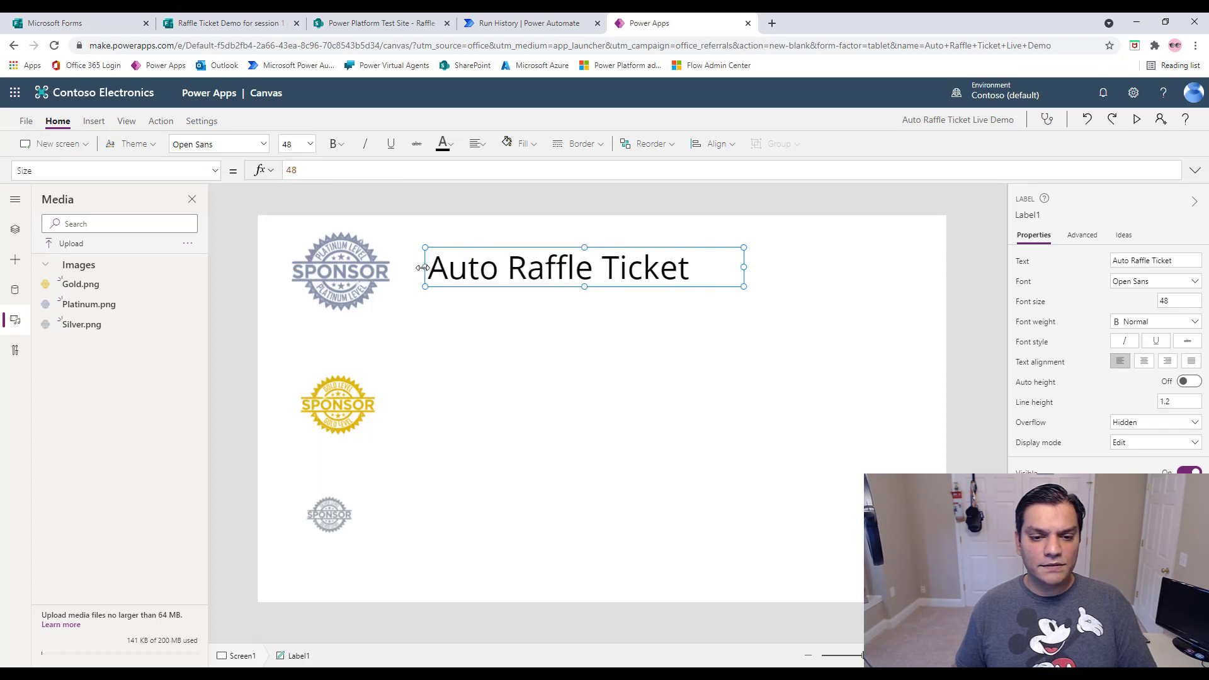
pyautogui.moveTo(687, 288); pyautogui.dragTo(701, 273)
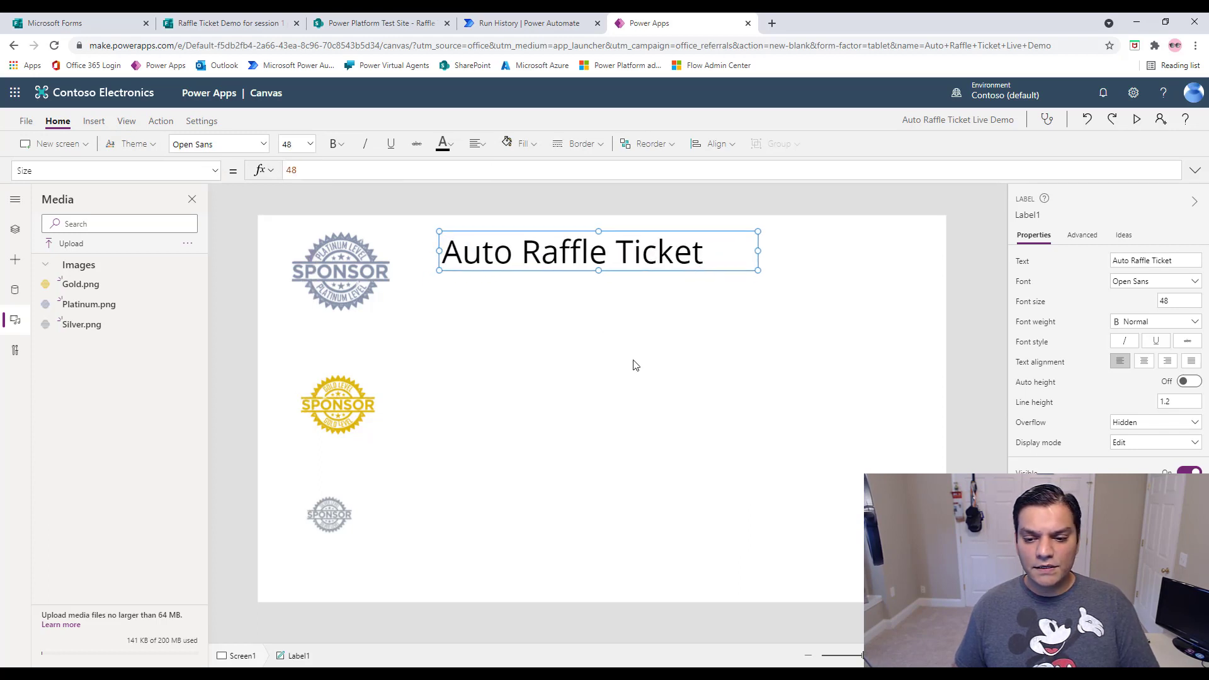
pyautogui.click(1156, 444)
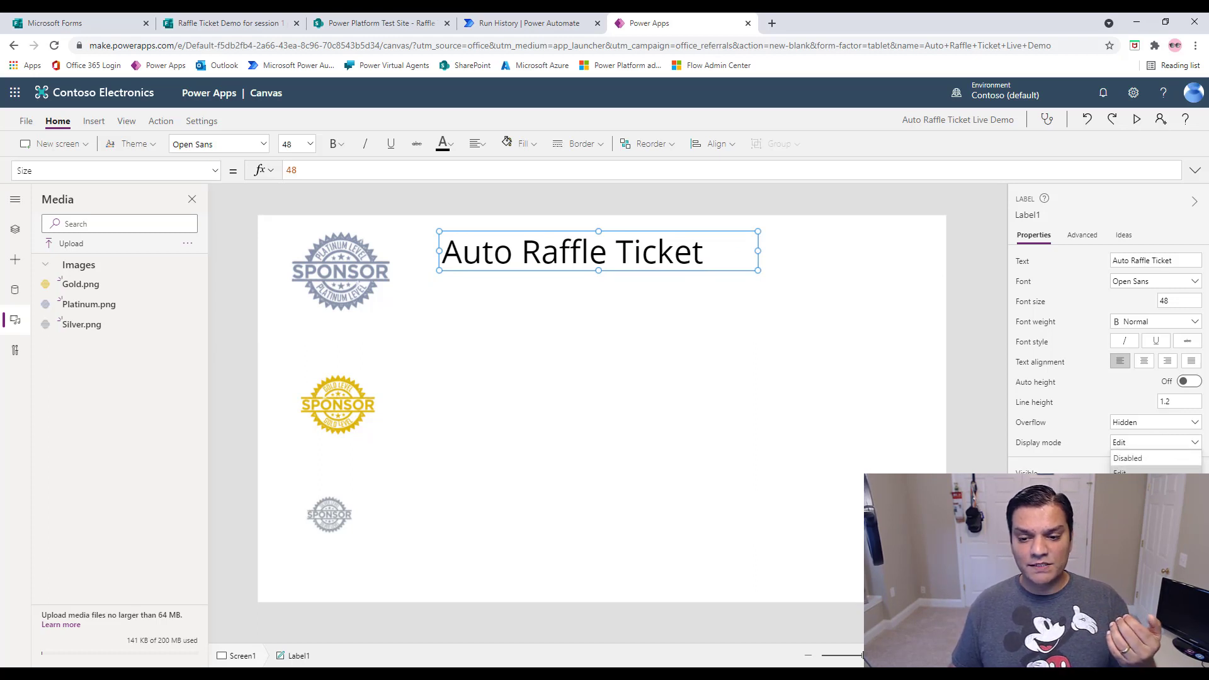
pyautogui.click(817, 480)
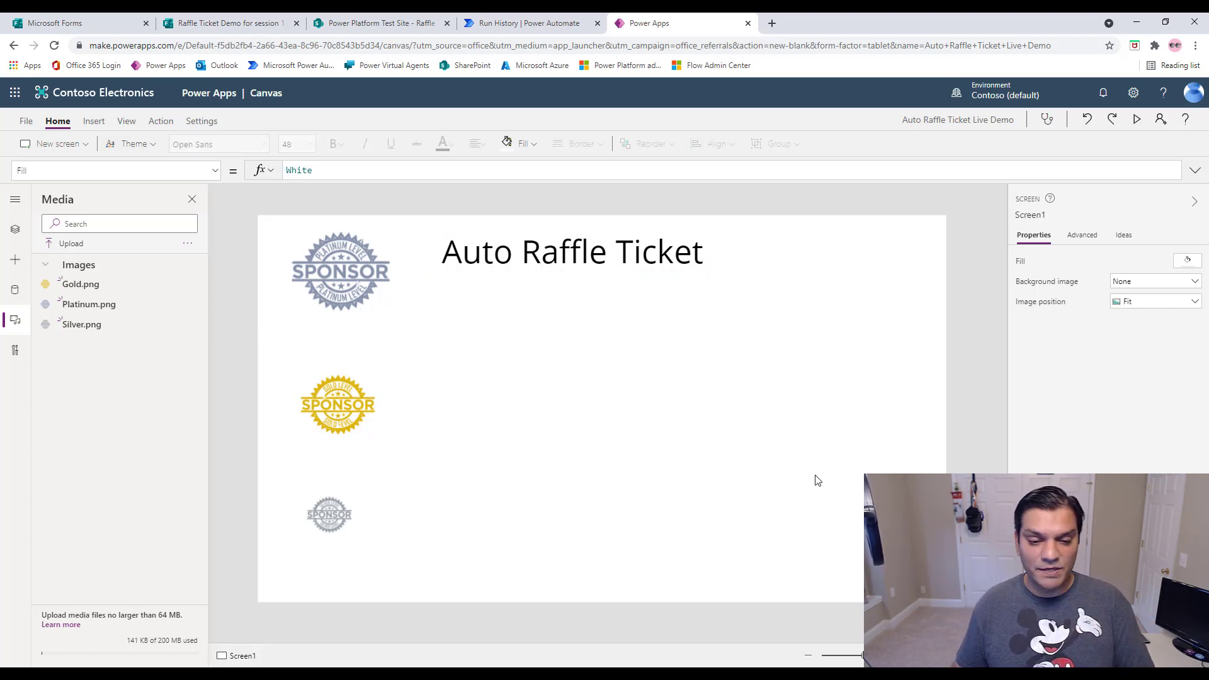
# Insert a text input below the title, enlarge it to about the title's width, and clear its default text
pyautogui.click(94, 122)
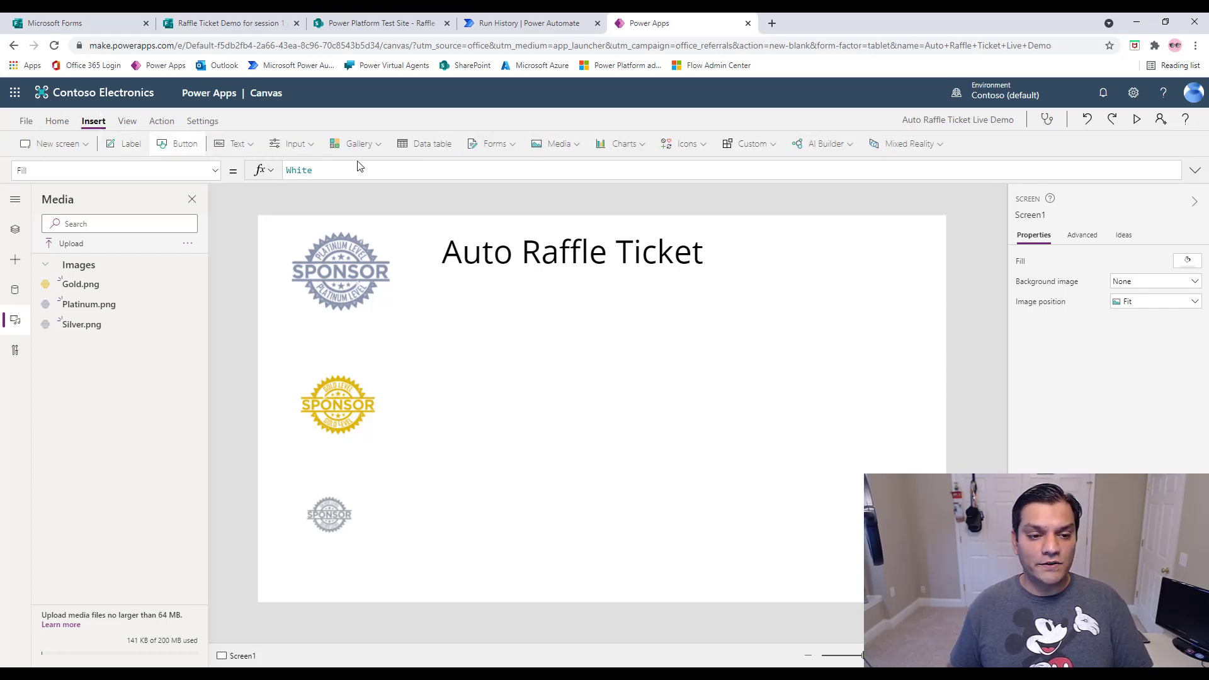
pyautogui.click(245, 148)
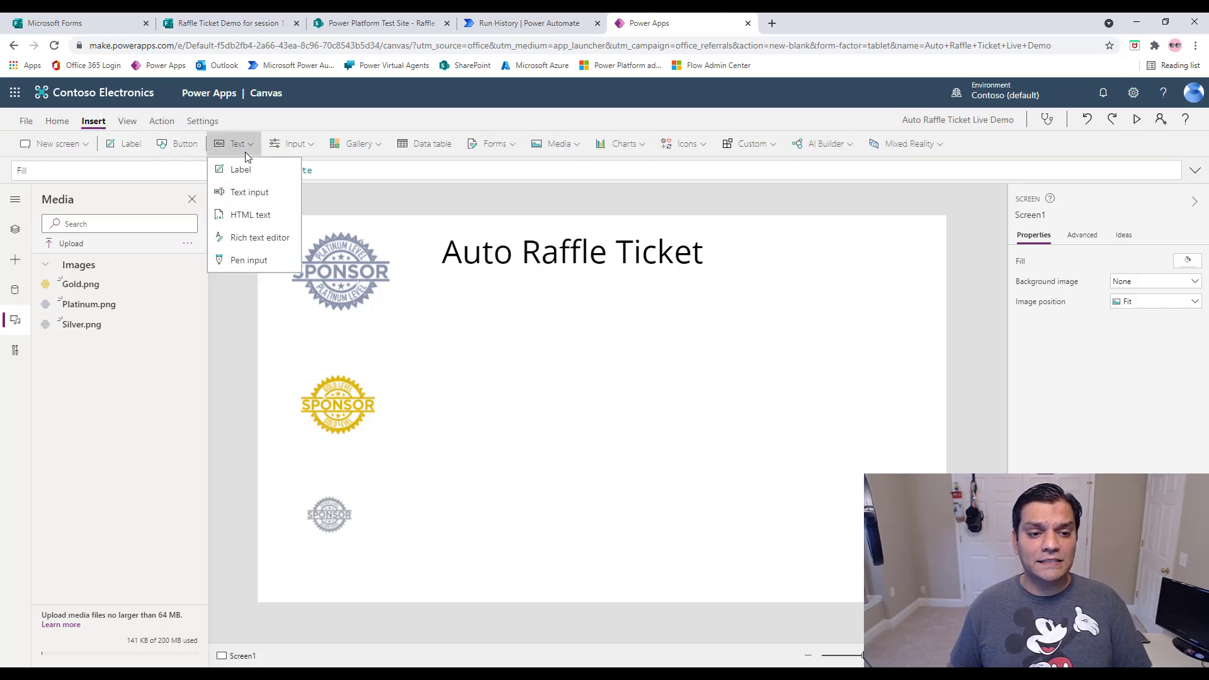
pyautogui.click(249, 192)
pyautogui.moveTo(286, 255); pyautogui.dragTo(476, 358)
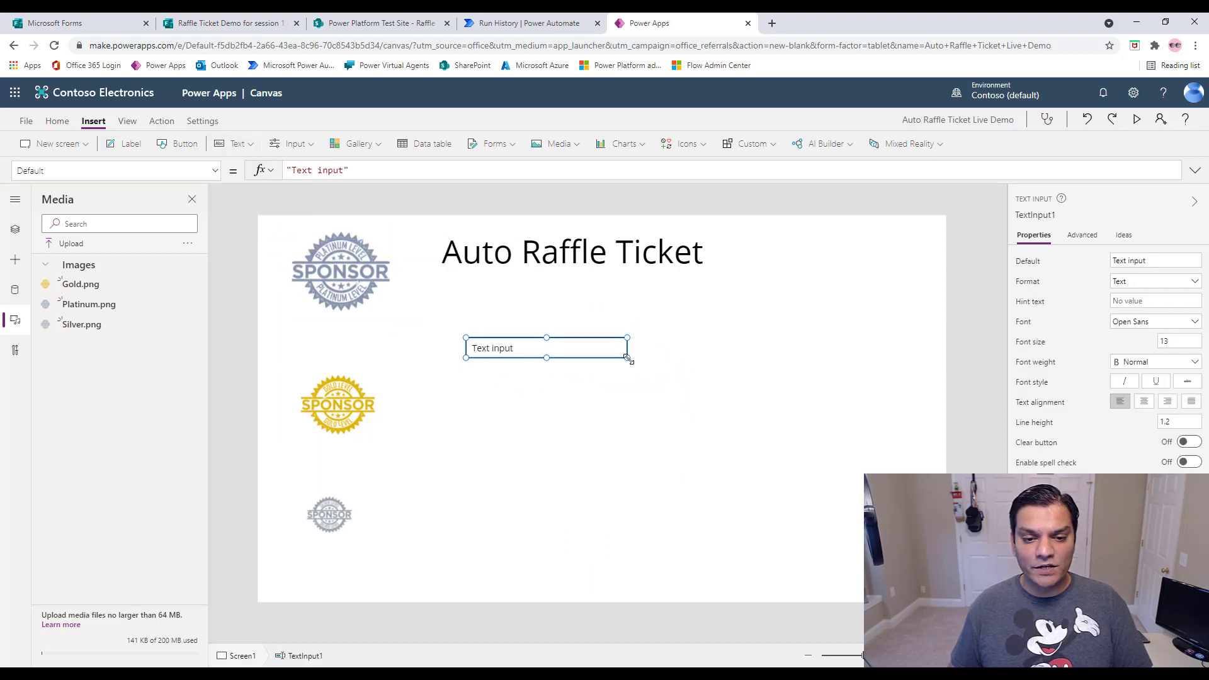
pyautogui.moveTo(628, 358); pyautogui.dragTo(779, 371)
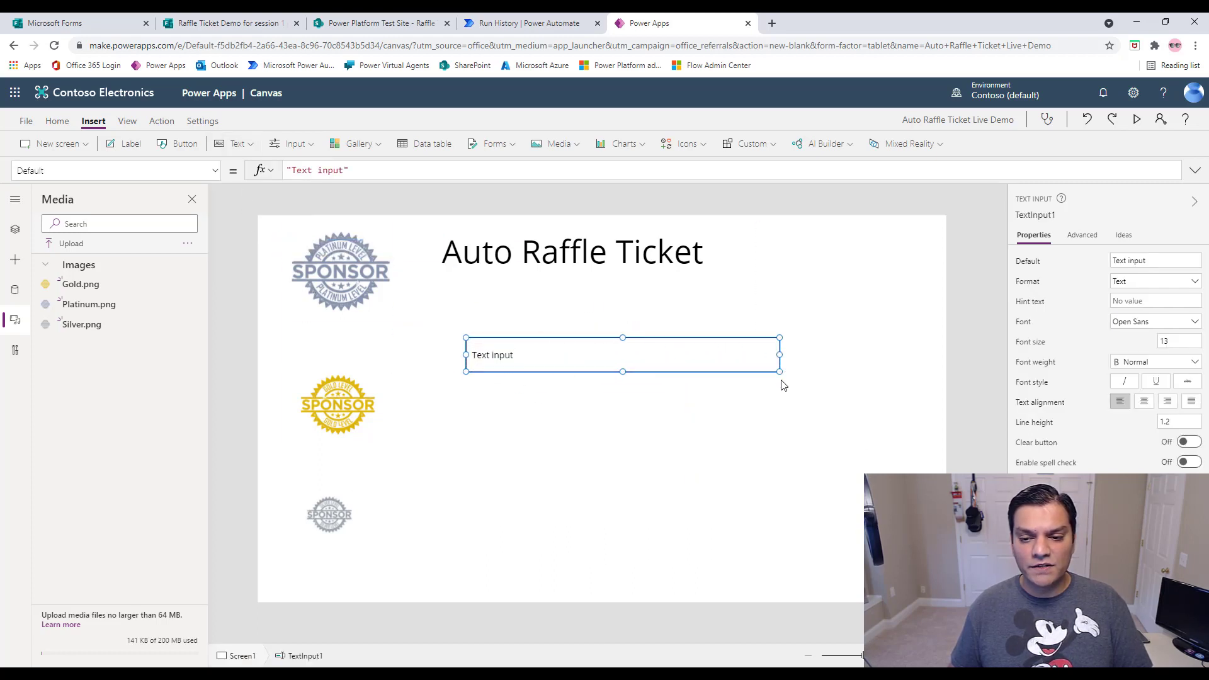
pyautogui.tripleClick(1153, 266)
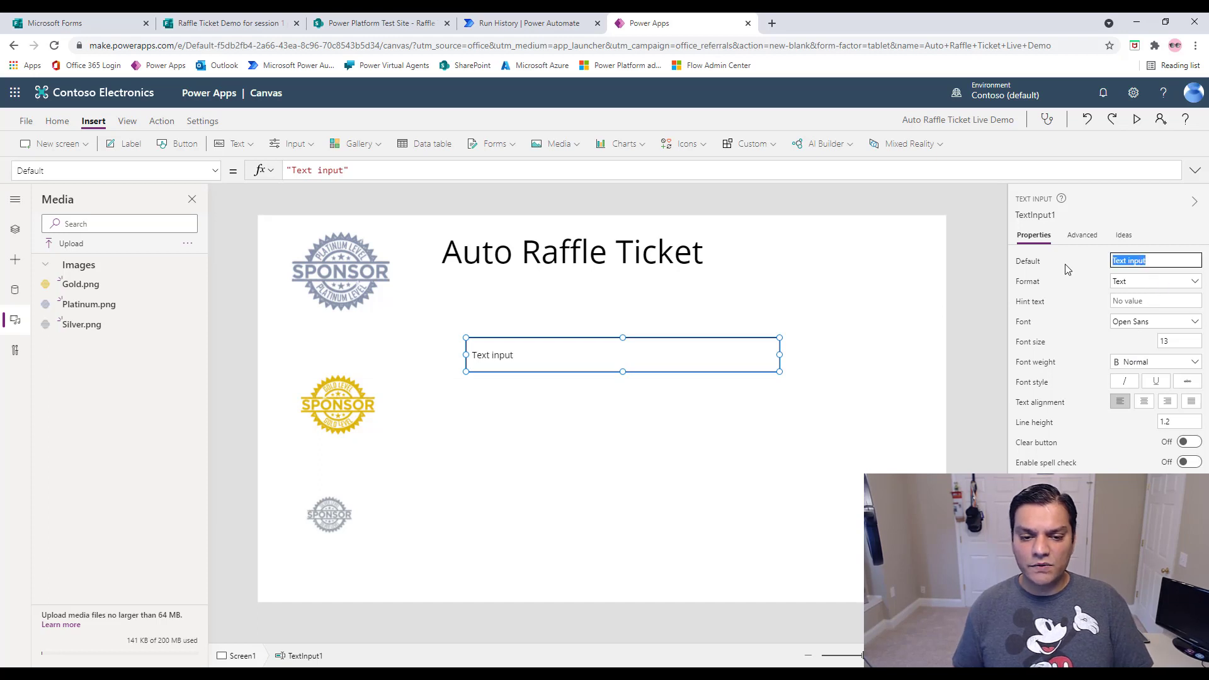
pyautogui.press('BackSpace')
# Format the text input with font size 18, bold weight and centred alignment
pyautogui.click(57, 121)
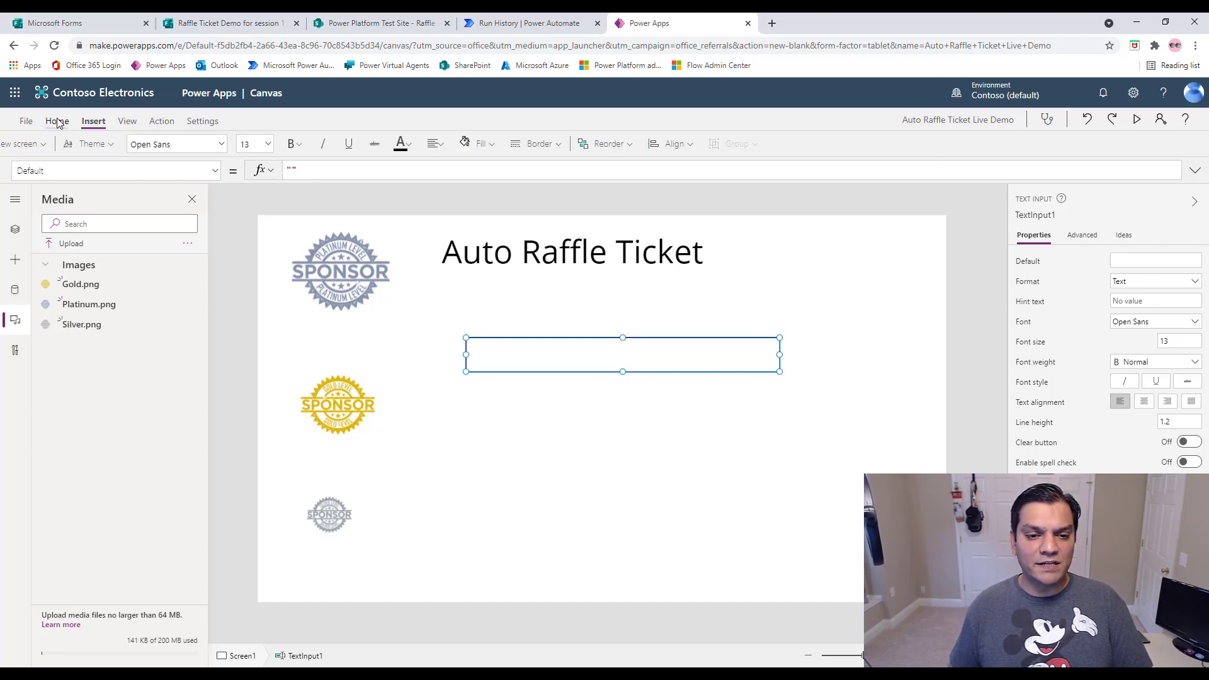
pyautogui.click(309, 144)
pyautogui.click(296, 269)
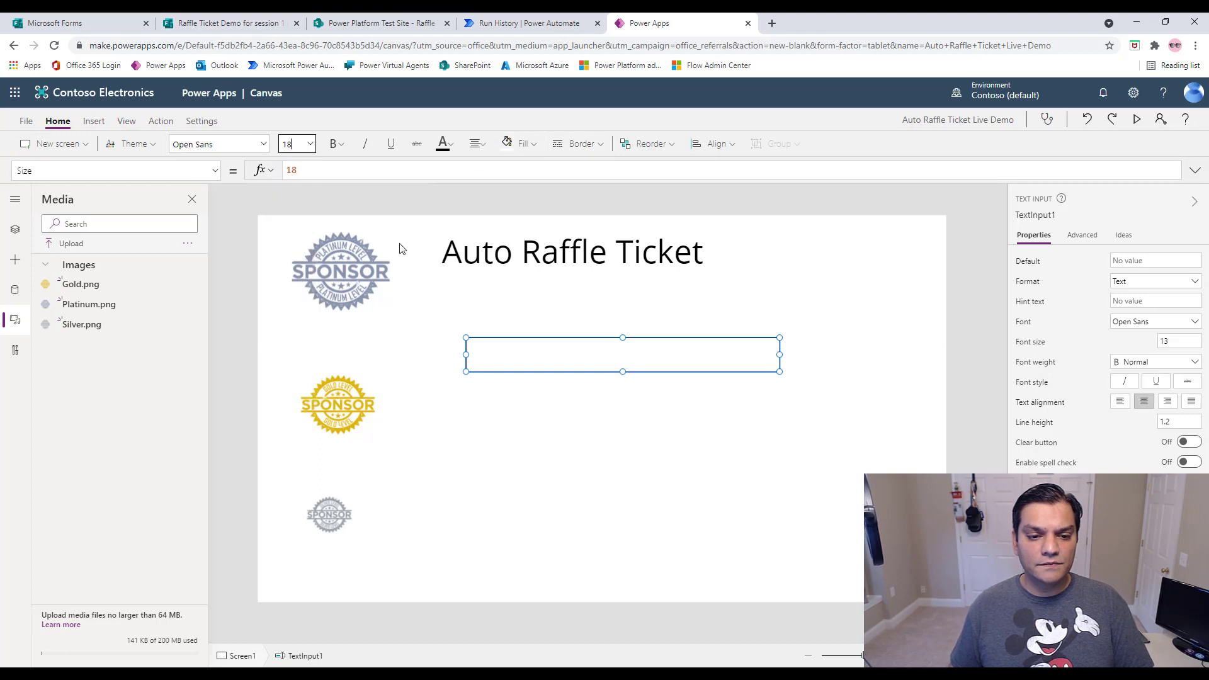
pyautogui.click(338, 144)
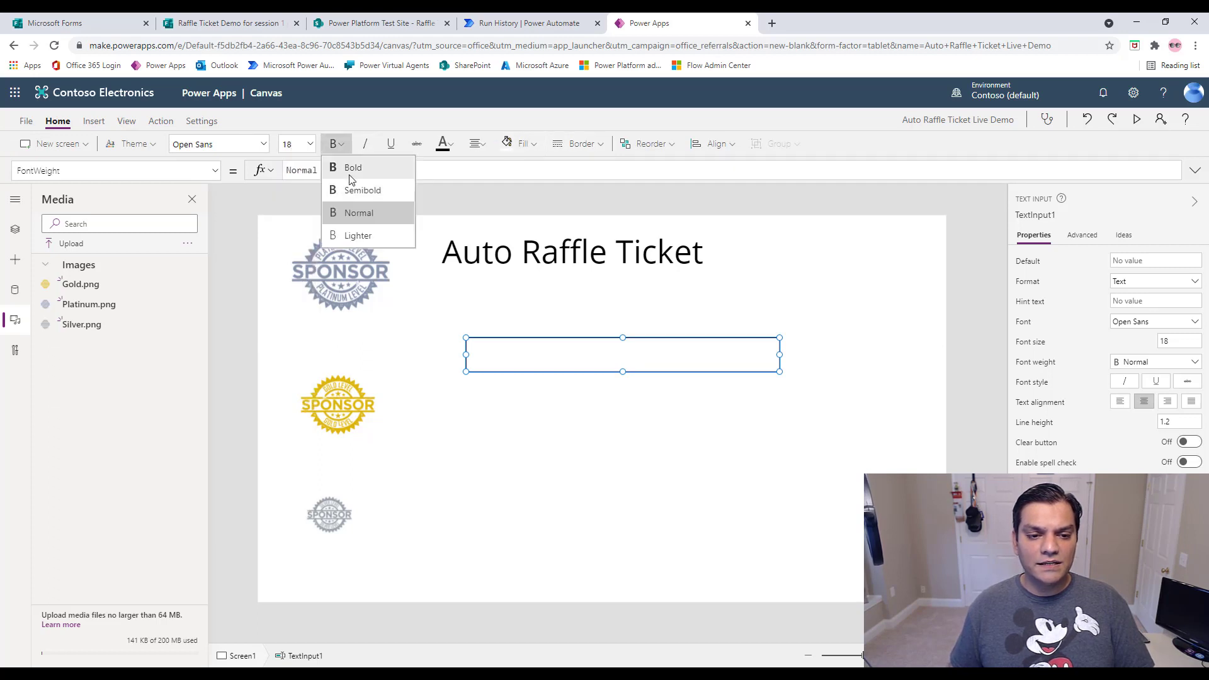
pyautogui.click(352, 167)
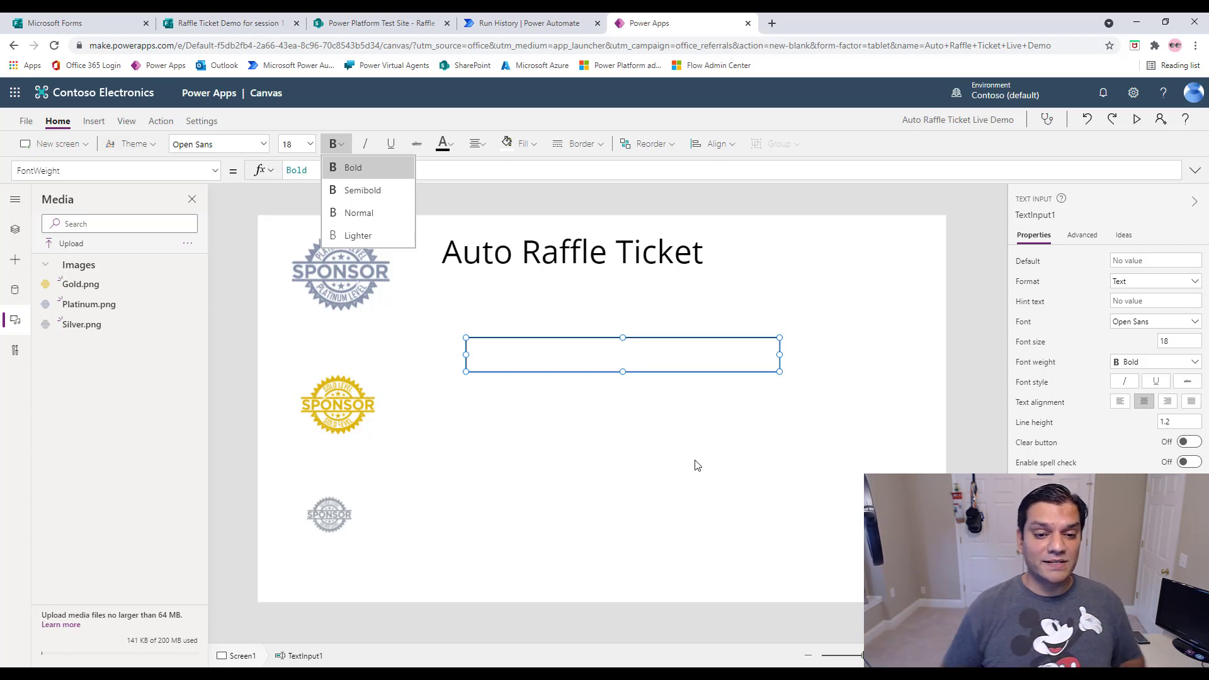
pyautogui.click(697, 465)
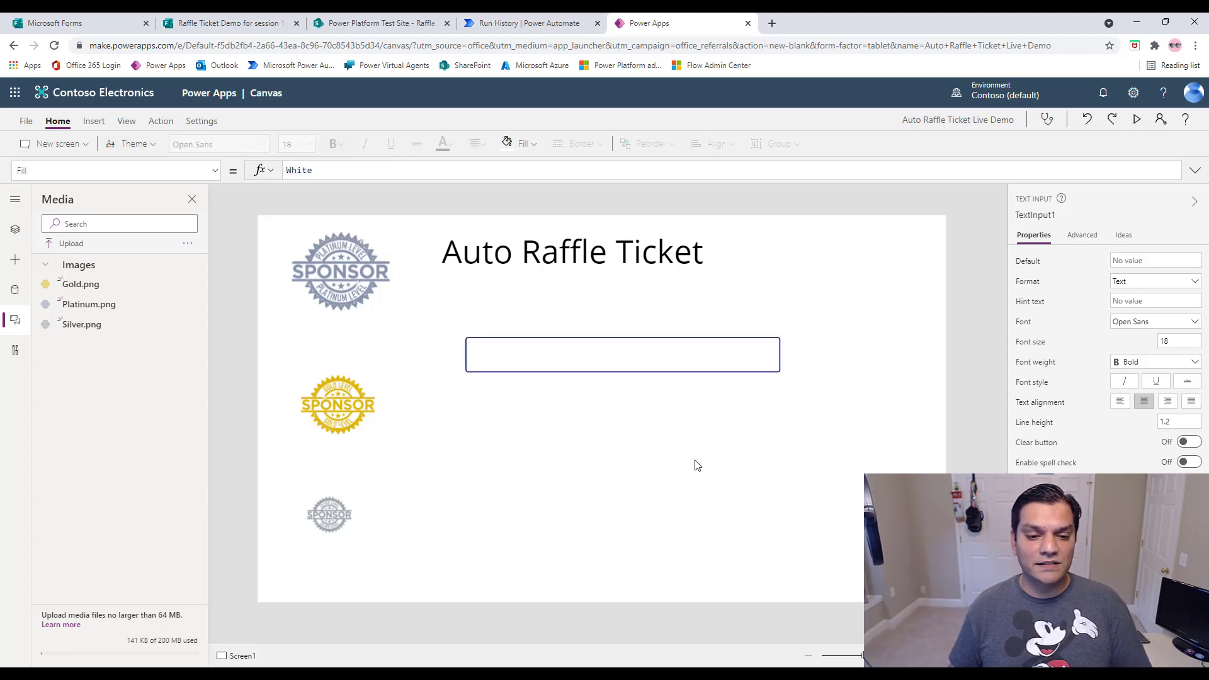
# Add a button of about 265 by 88 centred below the text input and set its text to "Submit"
pyautogui.click(94, 121)
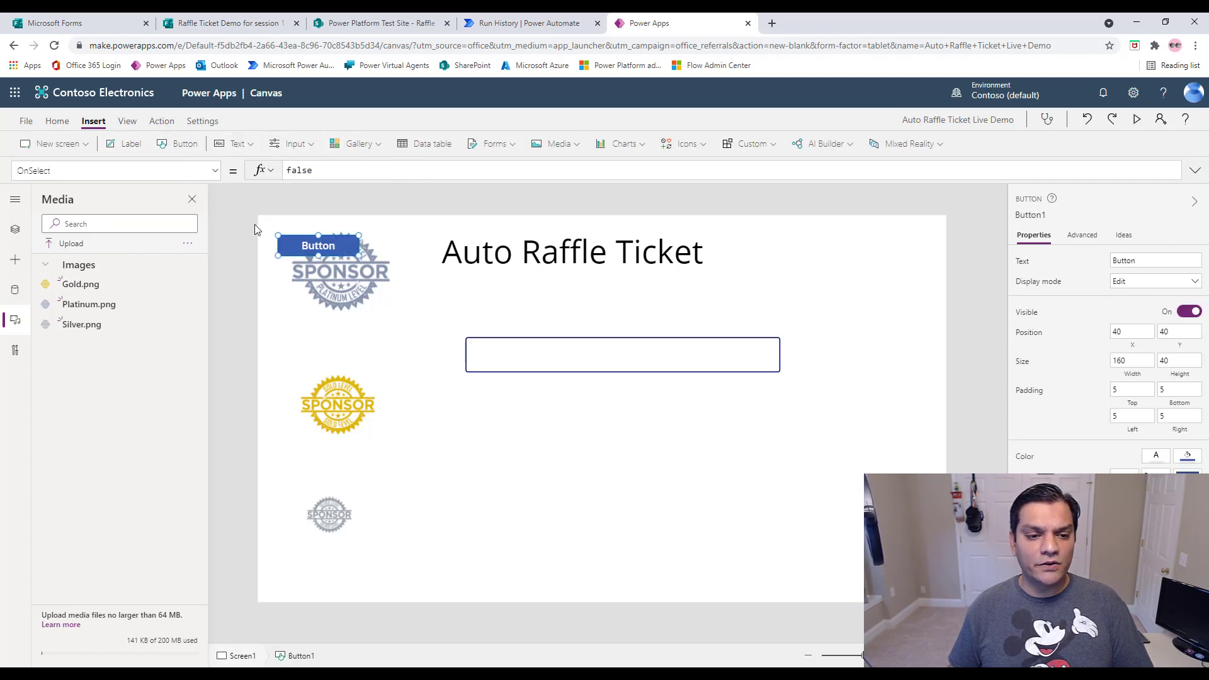
pyautogui.moveTo(293, 247); pyautogui.dragTo(631, 470)
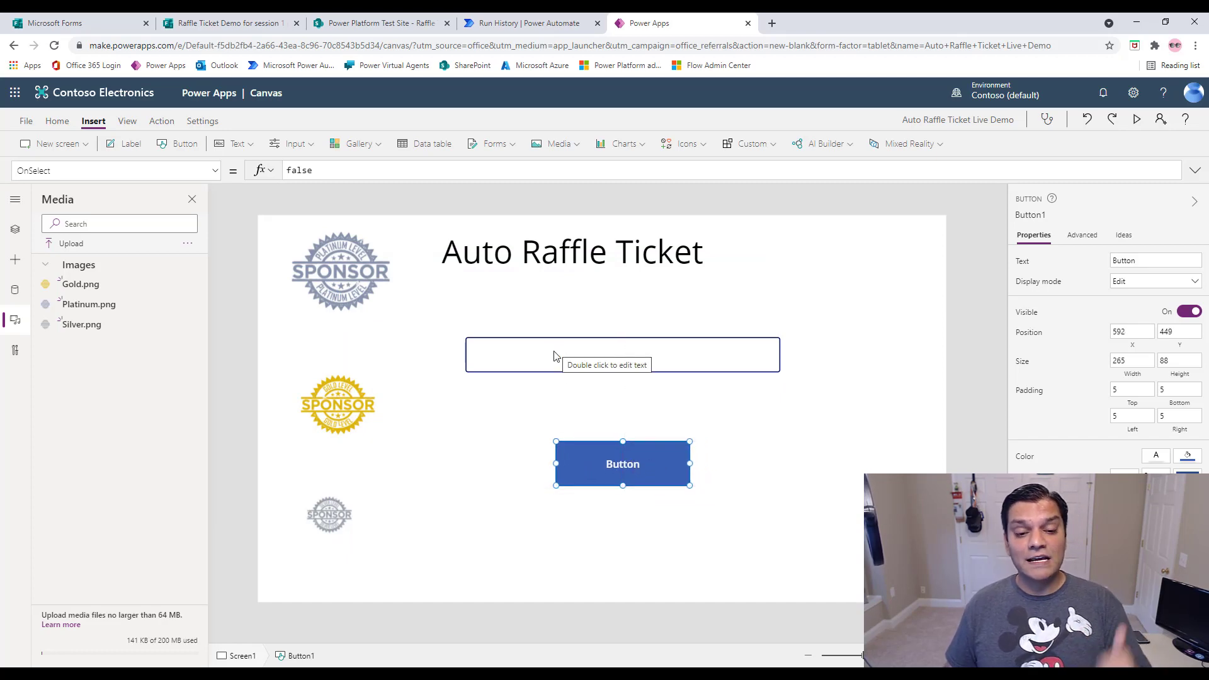
pyautogui.click(1153, 260)
pyautogui.write('Subm')
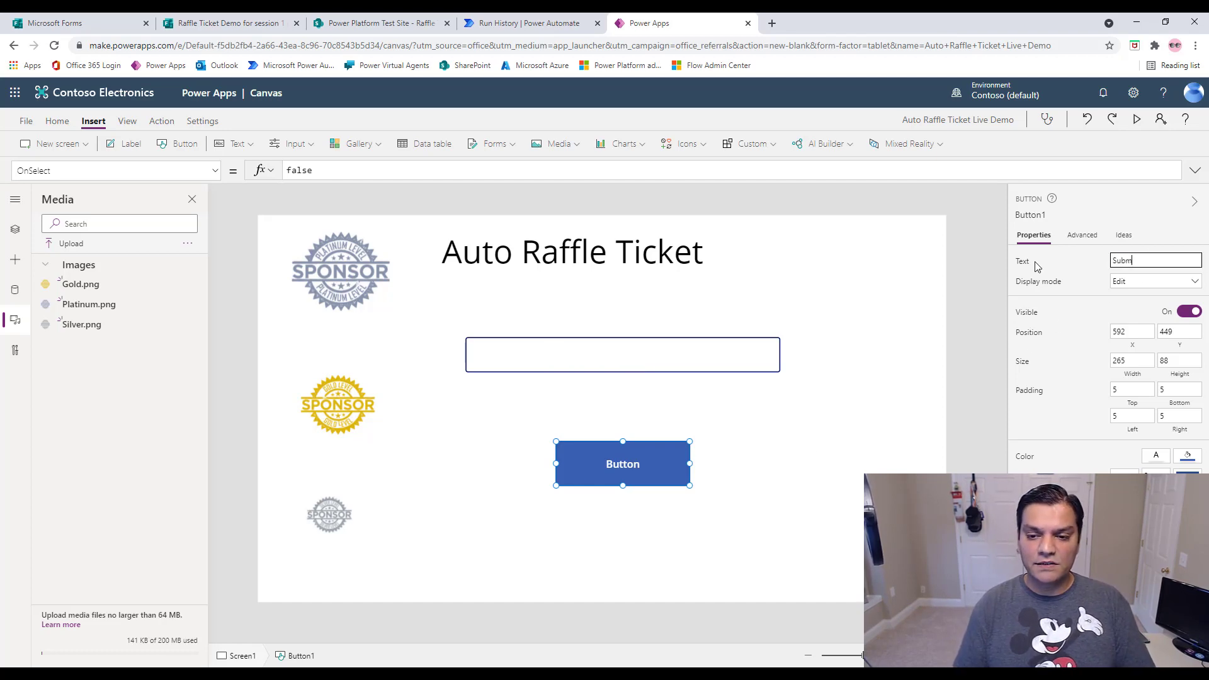
pyautogui.write('it')
pyautogui.click(263, 228)
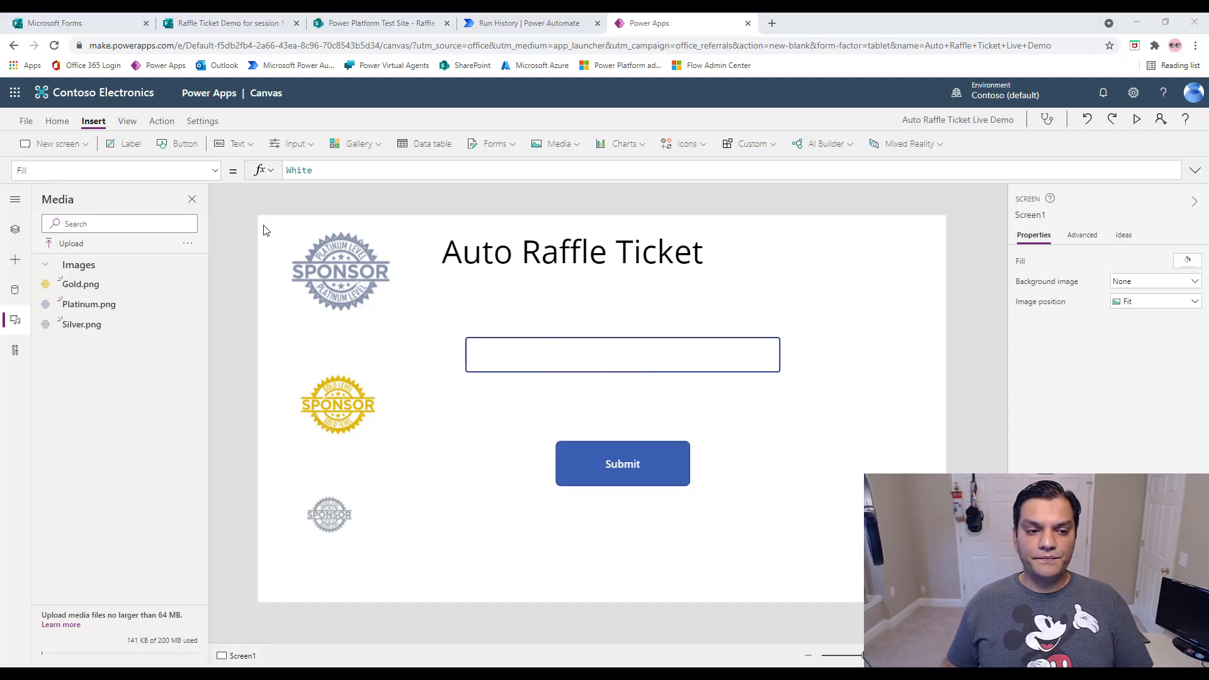
# Save the app and select the Submit button on the canvas
pyautogui.click(26, 121)
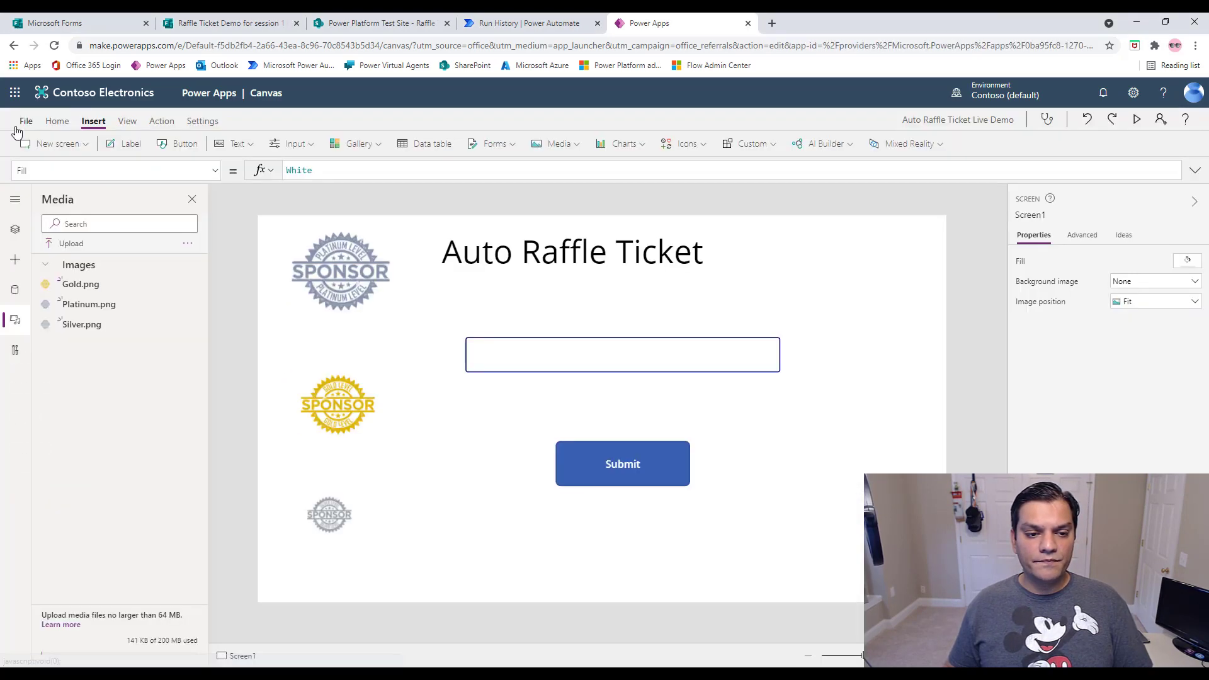
pyautogui.click(583, 452)
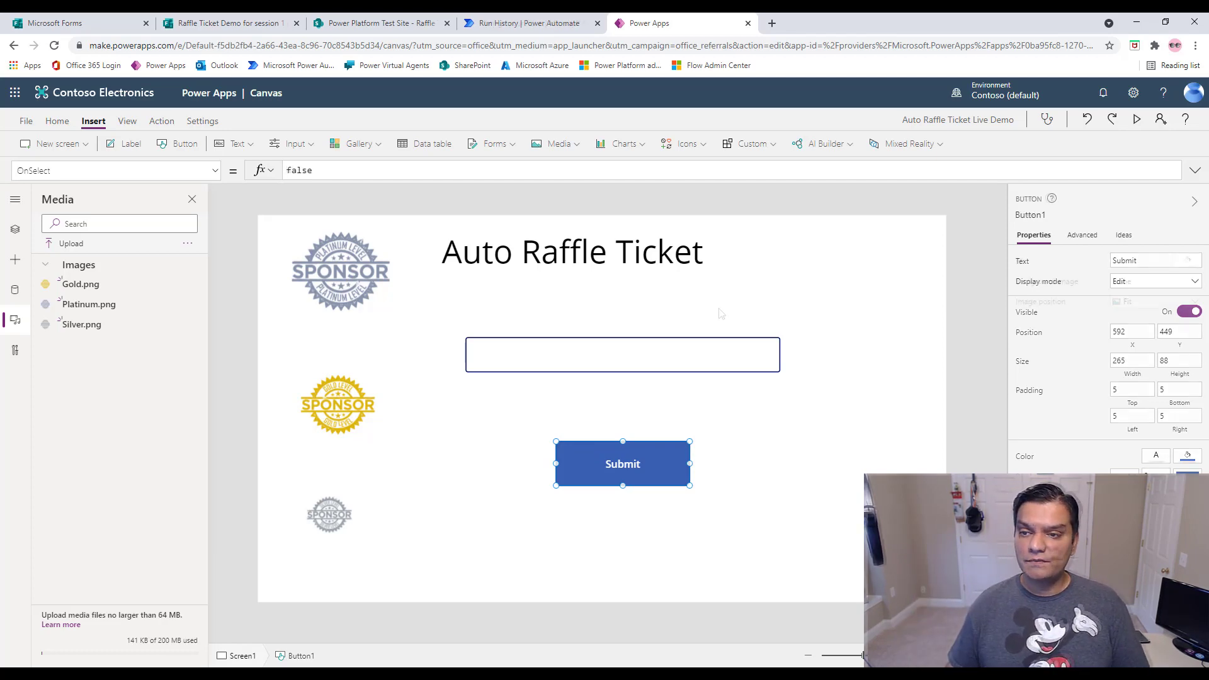
# Switch to Power Automate and start an automated cloud flow with the name "Auto Raffle Ticket flow", skipping the trigger choice
pyautogui.click(510, 25)
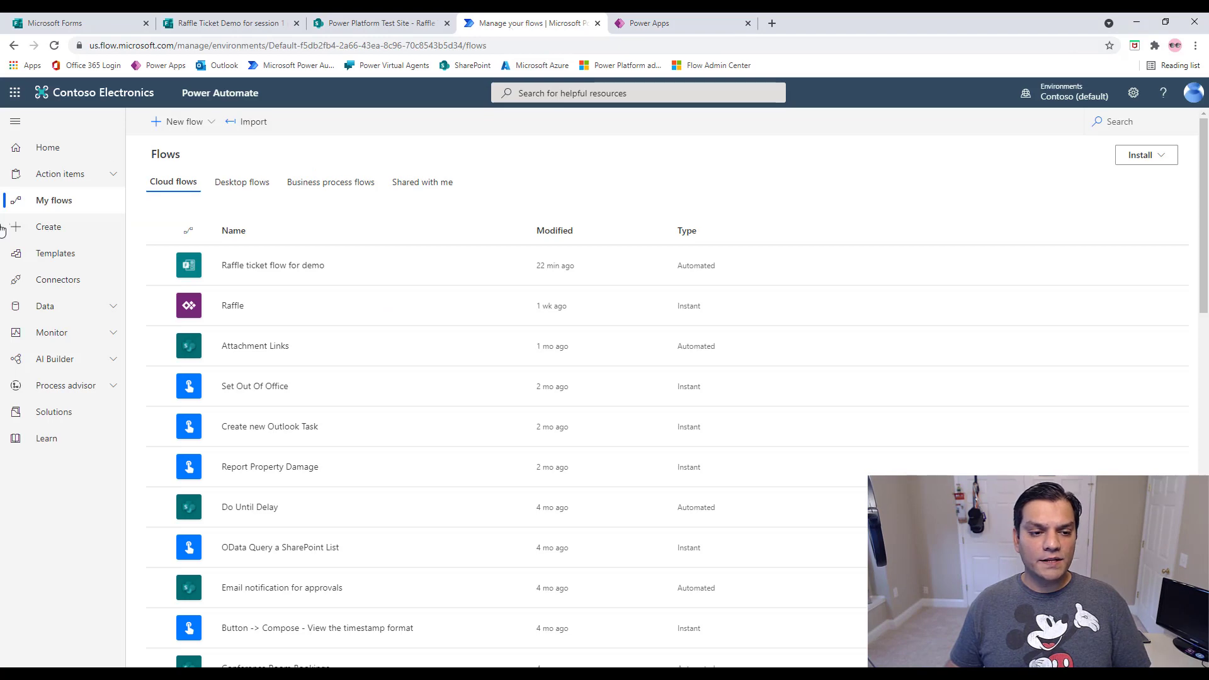
pyautogui.click(176, 122)
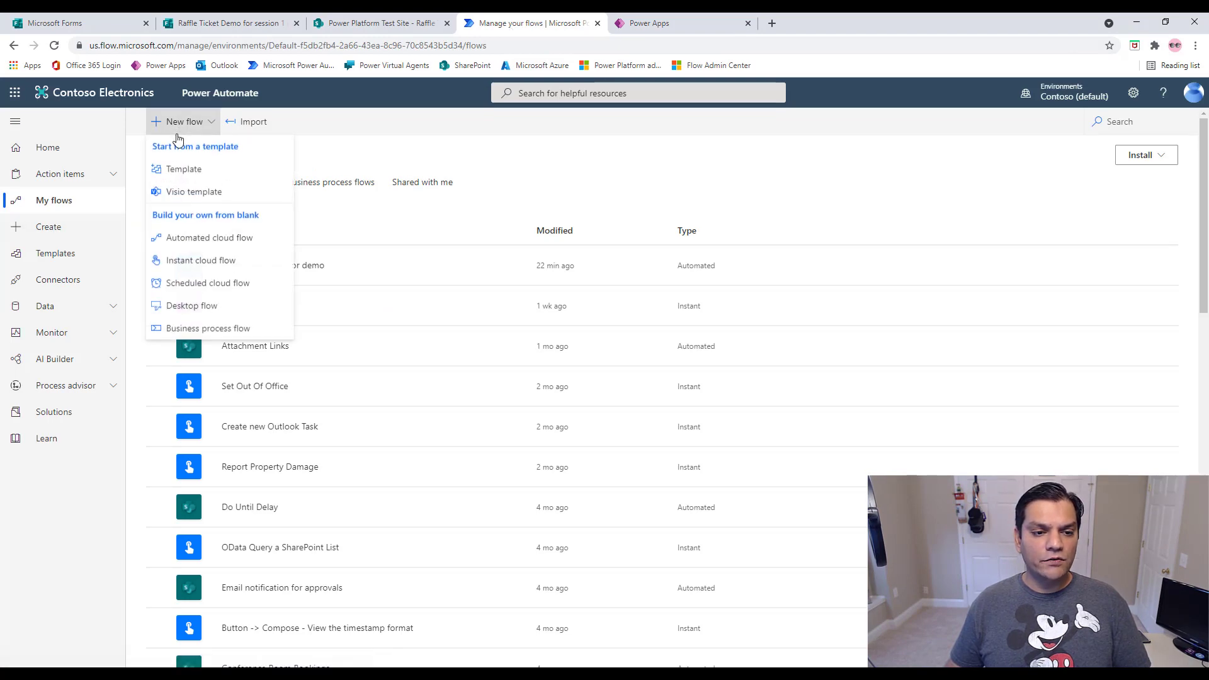
pyautogui.click(189, 238)
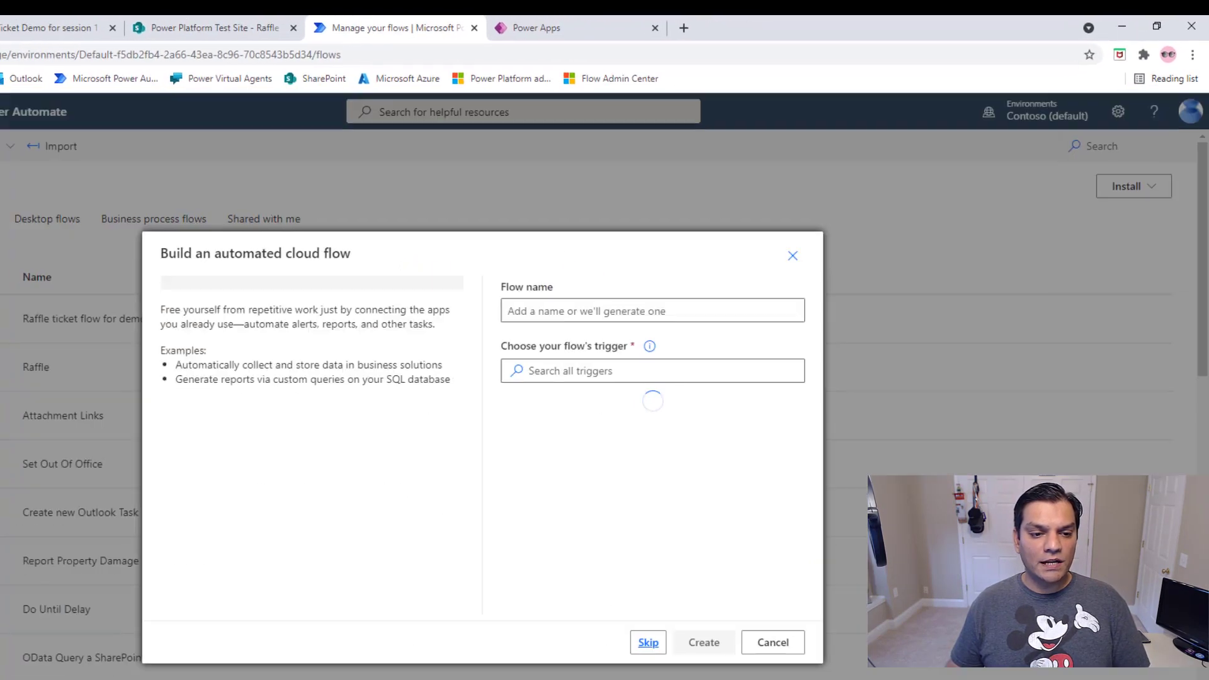
pyautogui.click(600, 313)
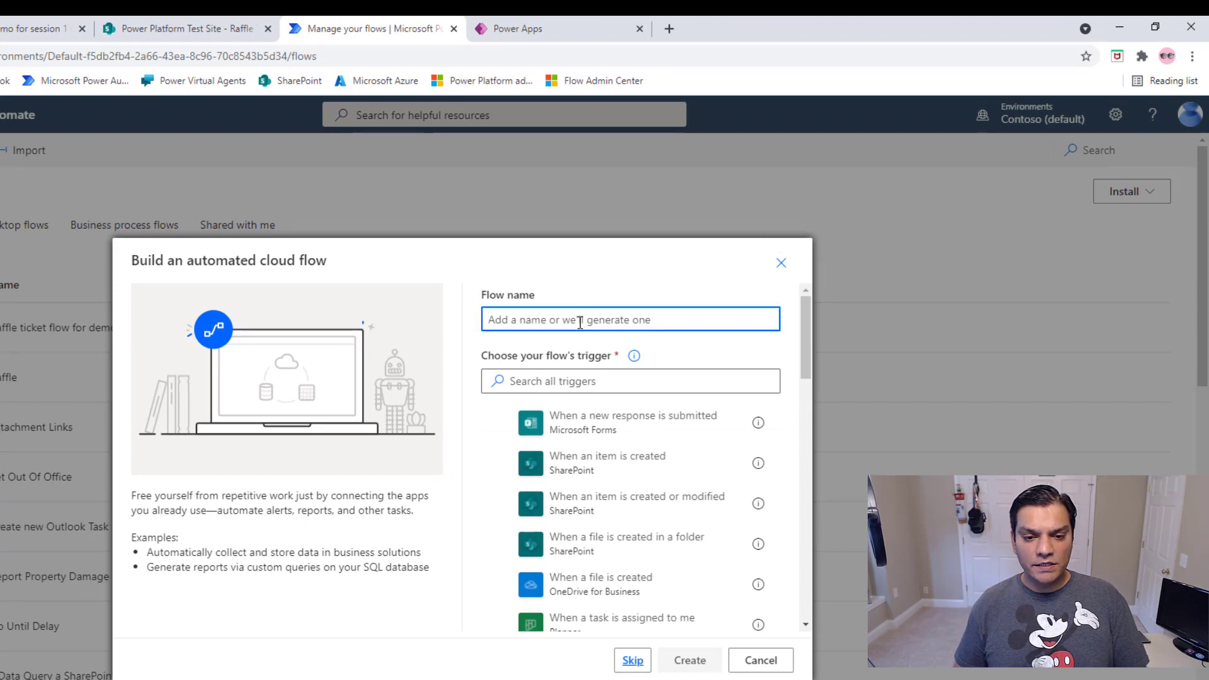
pyautogui.write('Auto Raffle Ticket flow')
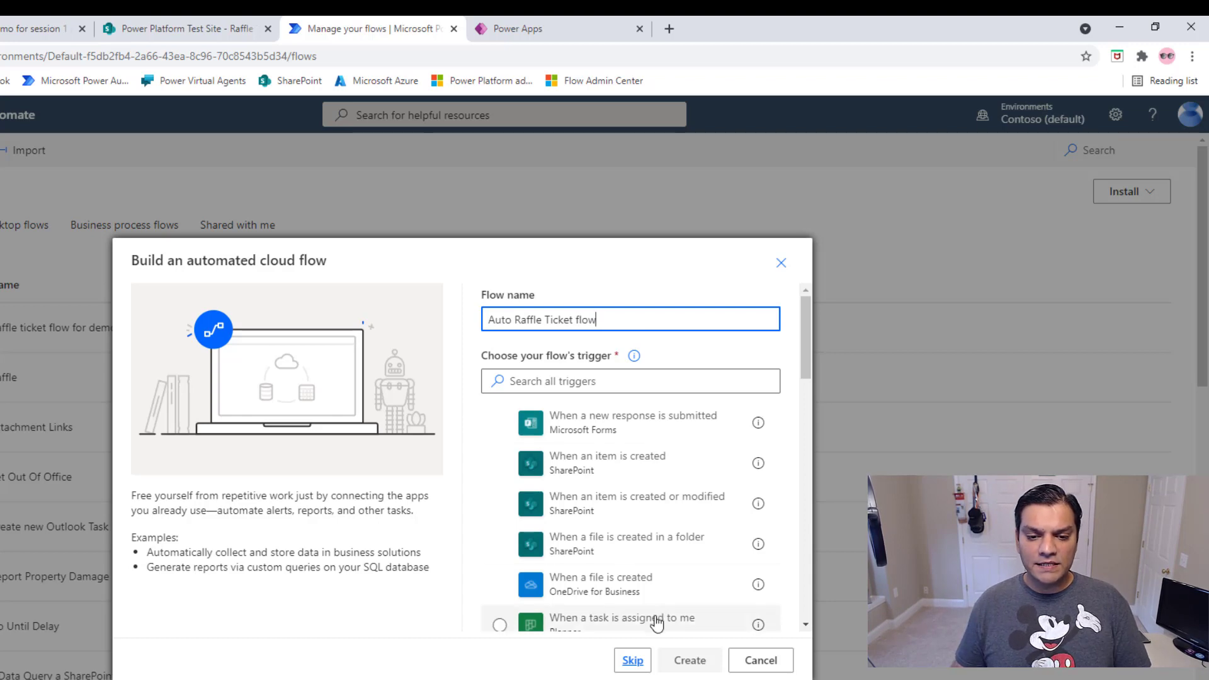
pyautogui.click(633, 660)
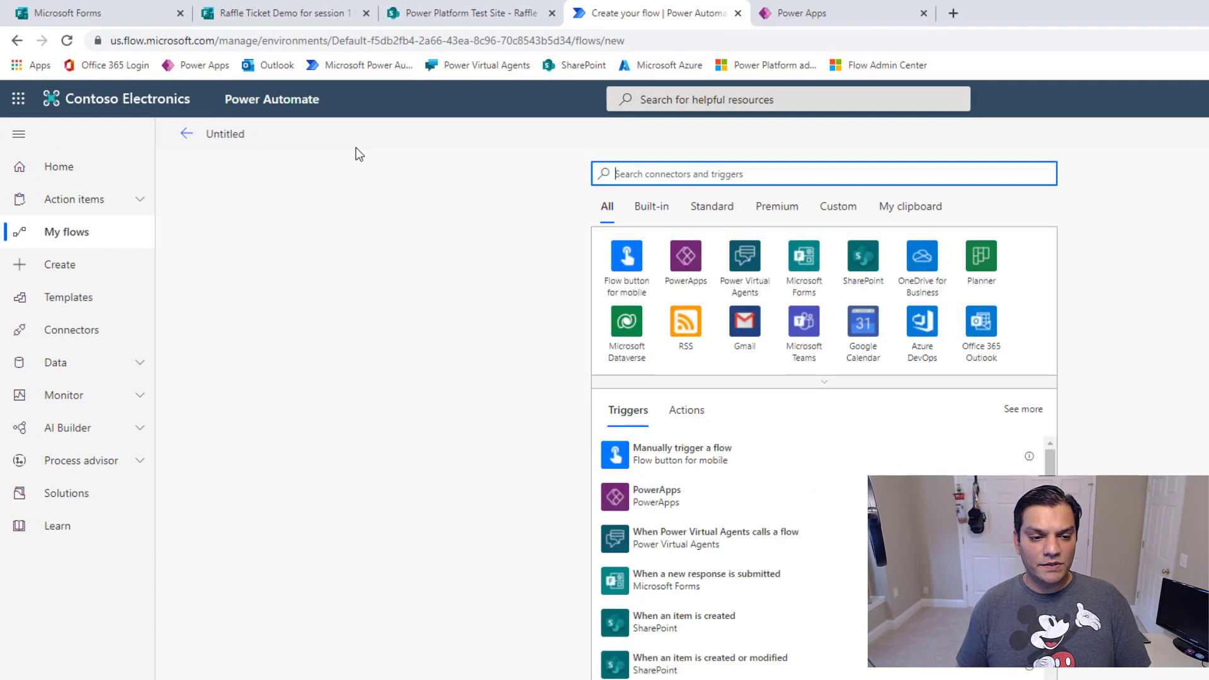
# Rename the untitled flow as "Auto Raffle Ticket Flow"
pyautogui.write('A')
pyautogui.click(219, 136)
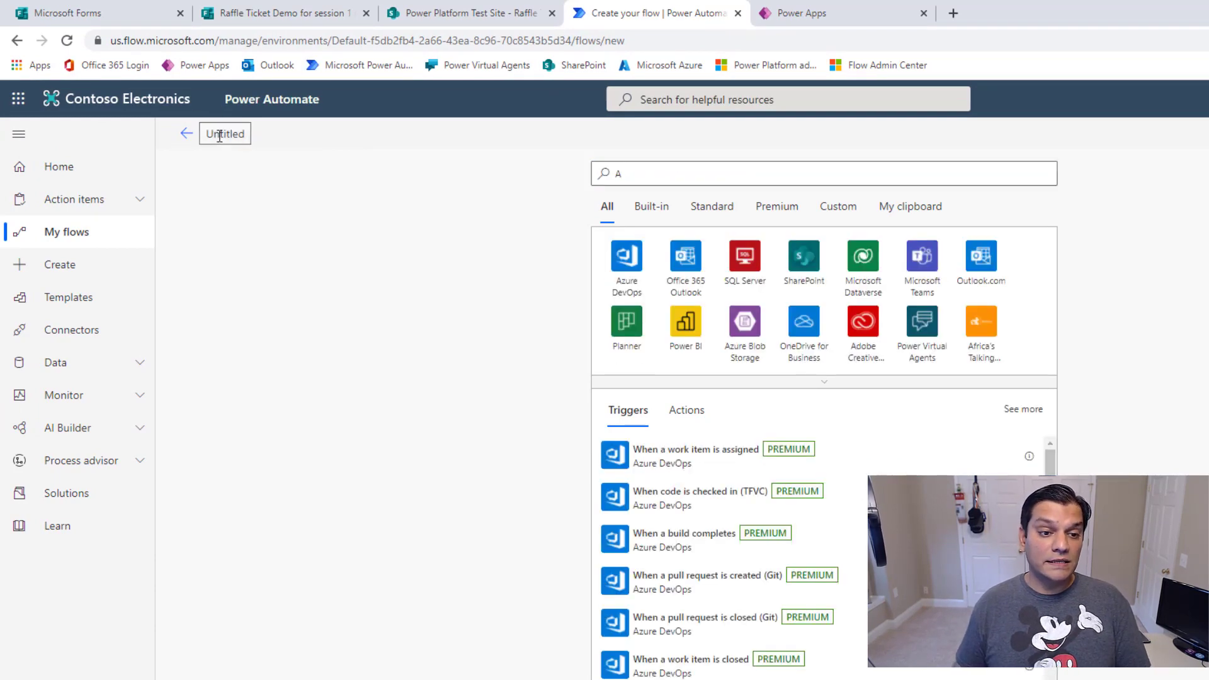
pyautogui.write('Auto Raffle Ticket Flow')
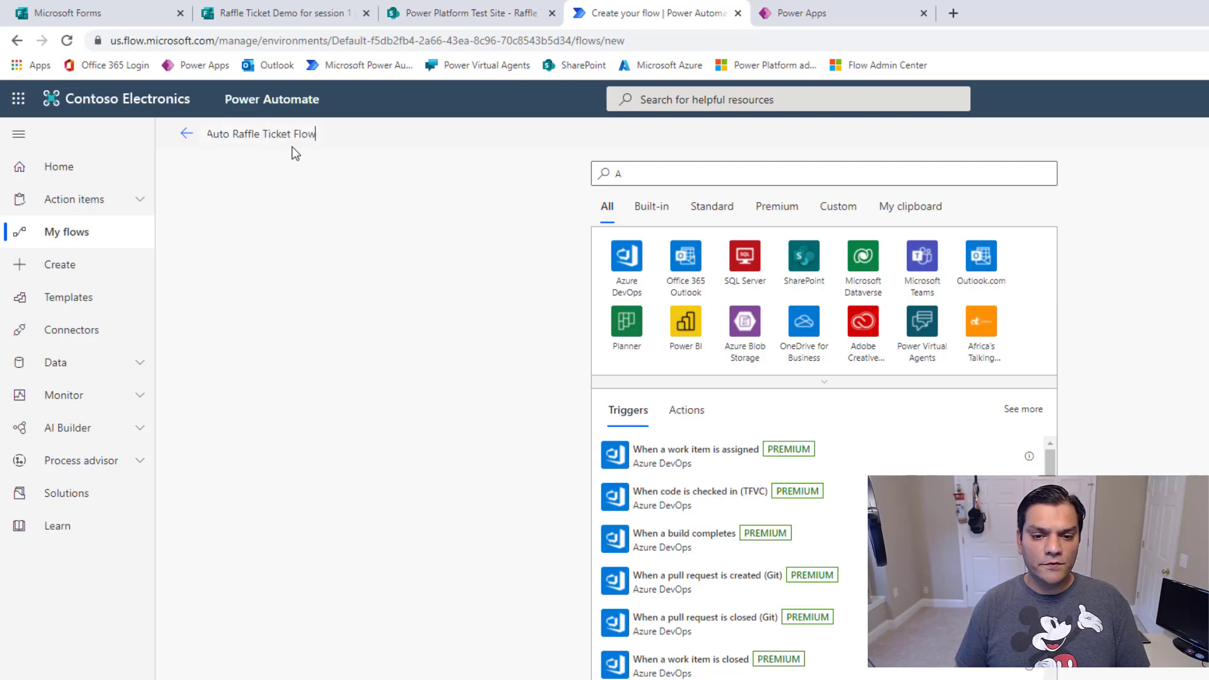
# Clear the stray letter from the connector search and choose the PowerApps trigger for the flow
pyautogui.click(813, 170)
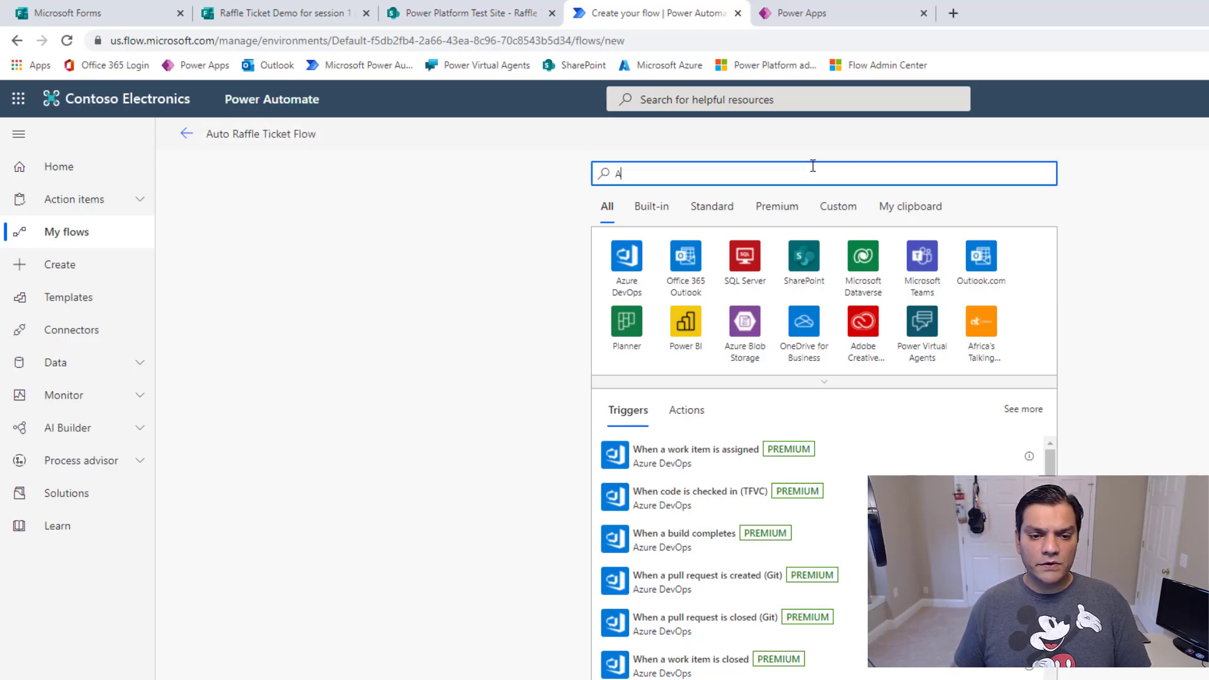
pyautogui.press('BackSpace')
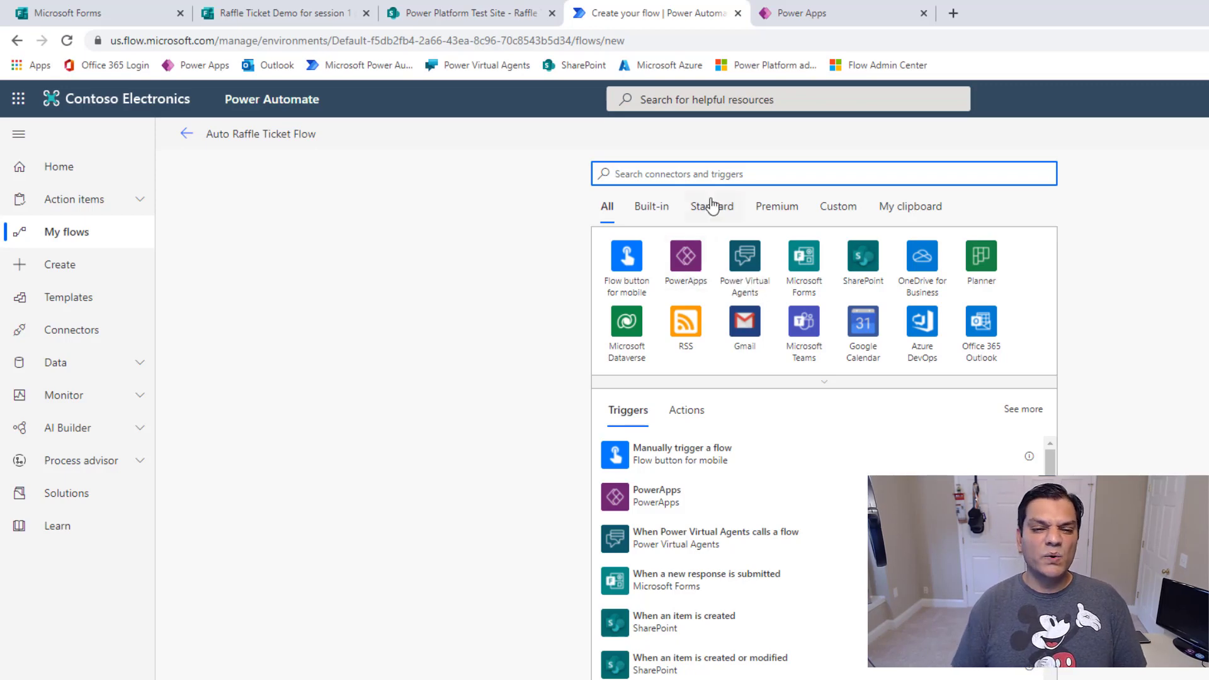
pyautogui.click(686, 255)
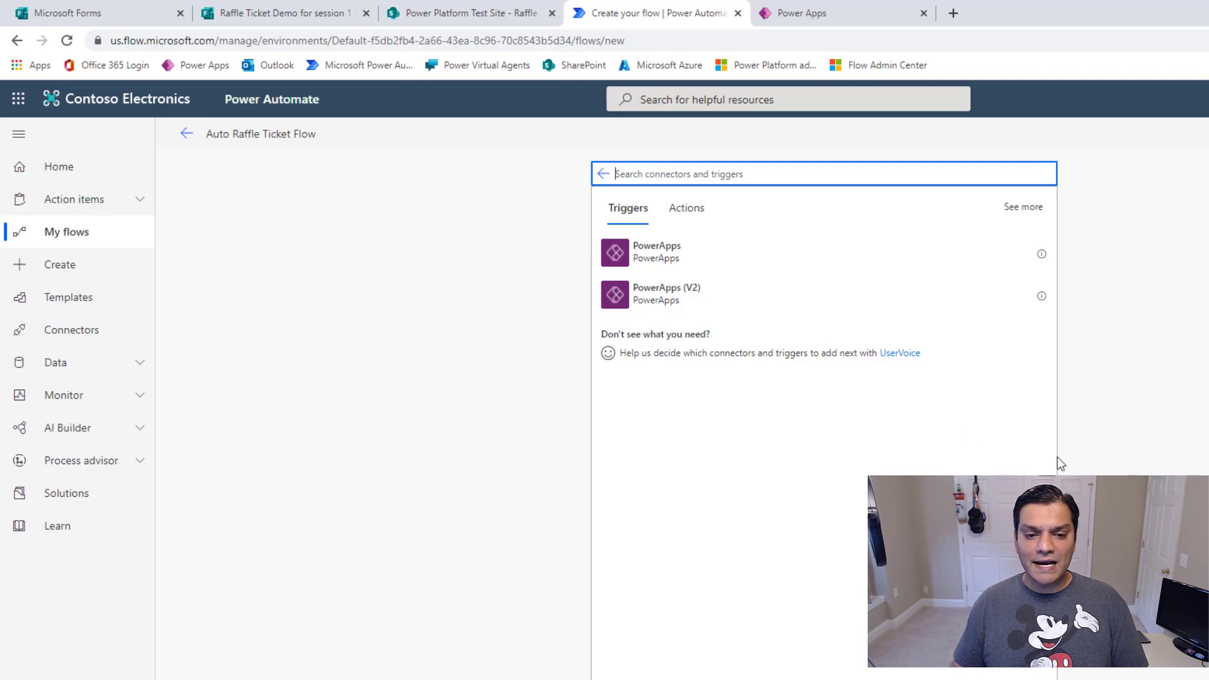
pyautogui.click(677, 270)
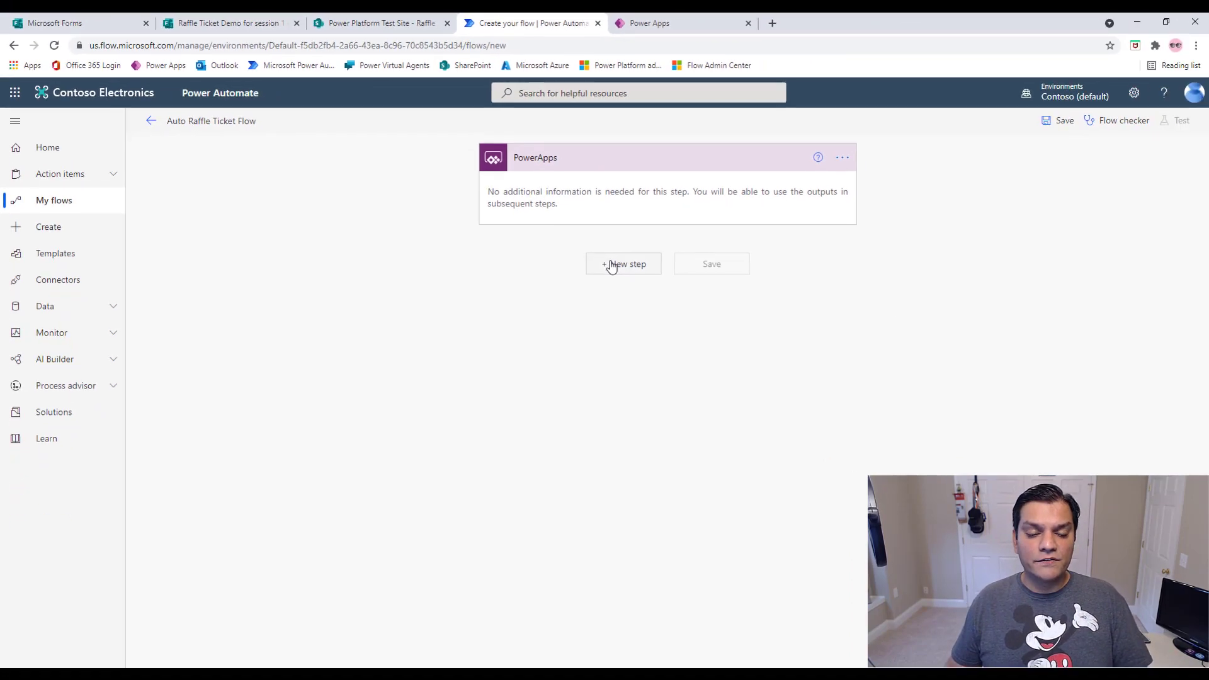
# Add a SharePoint Get items action as a new step after the PowerApps trigger
pyautogui.click(611, 267)
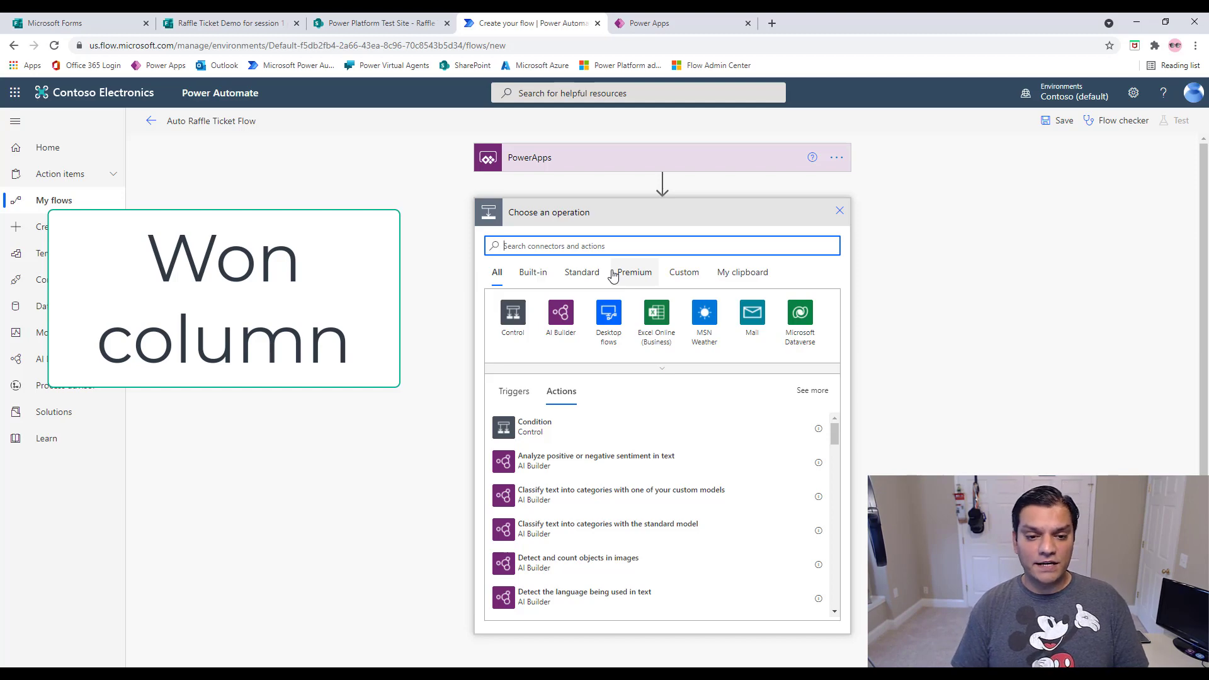
pyautogui.write('SharePoint')
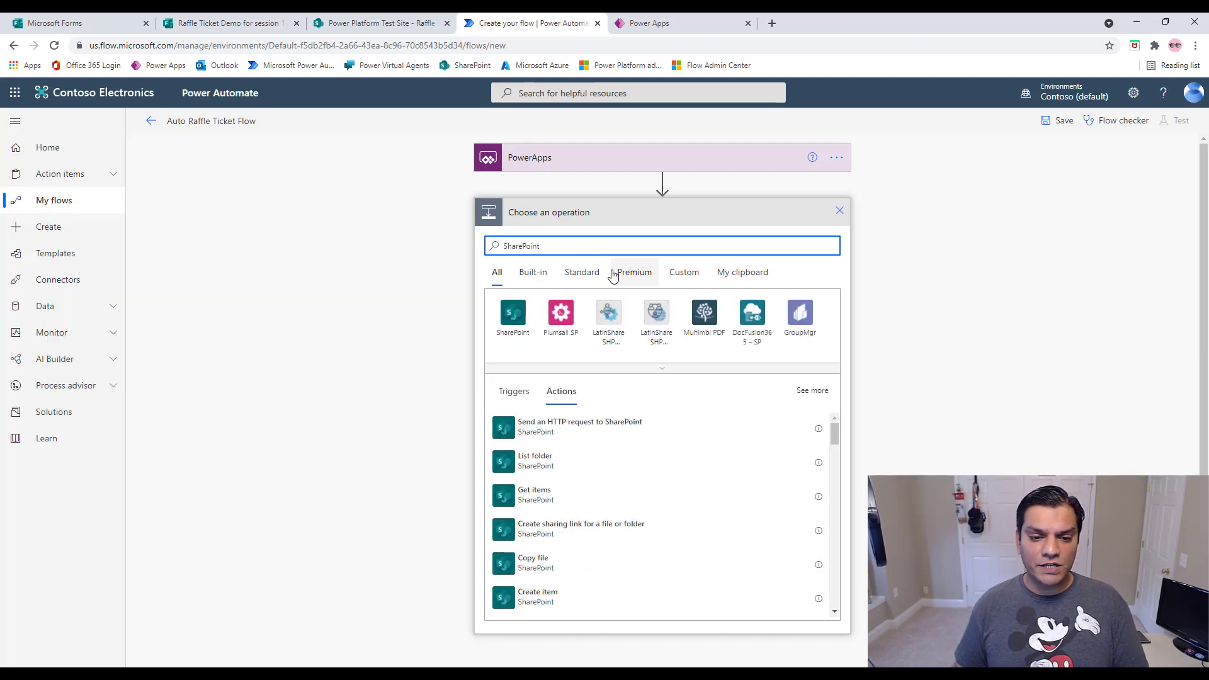
pyautogui.click(513, 311)
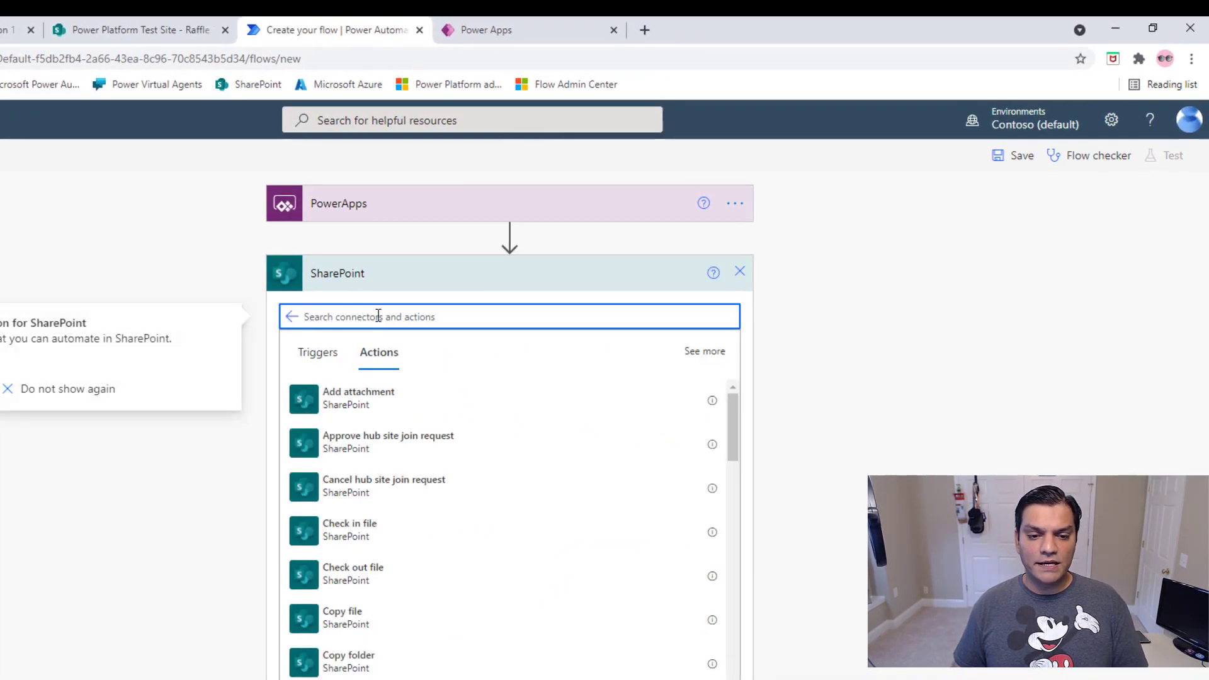
pyautogui.write('get')
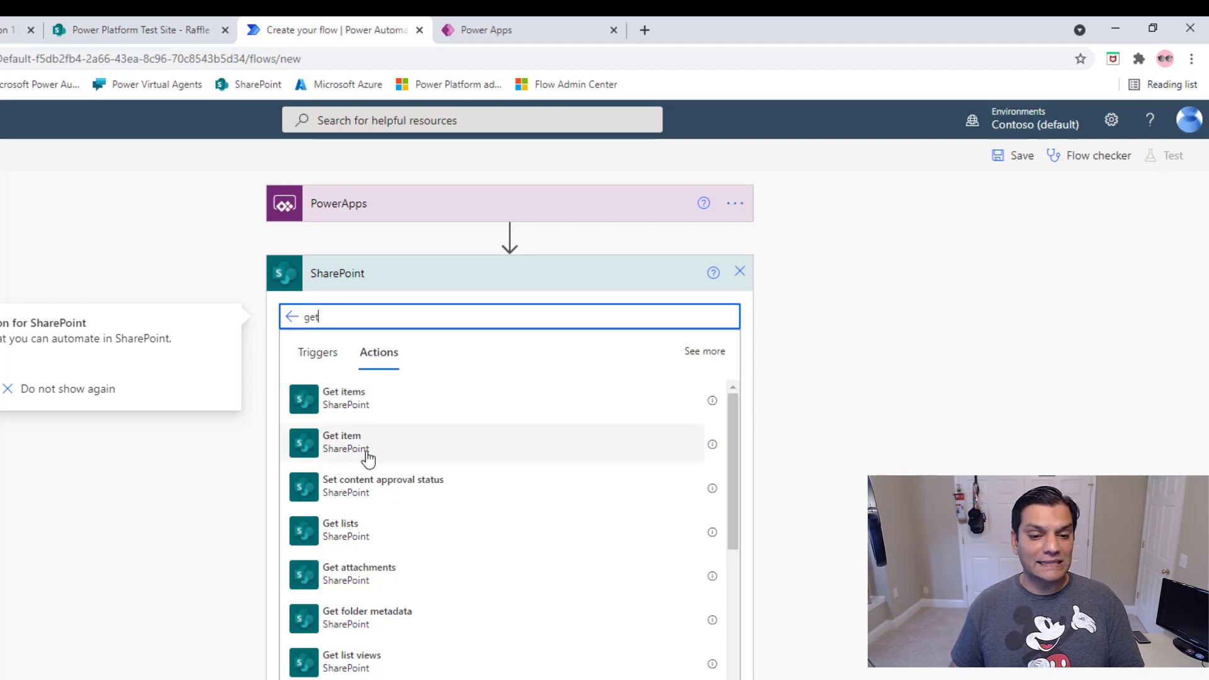
pyautogui.click(366, 409)
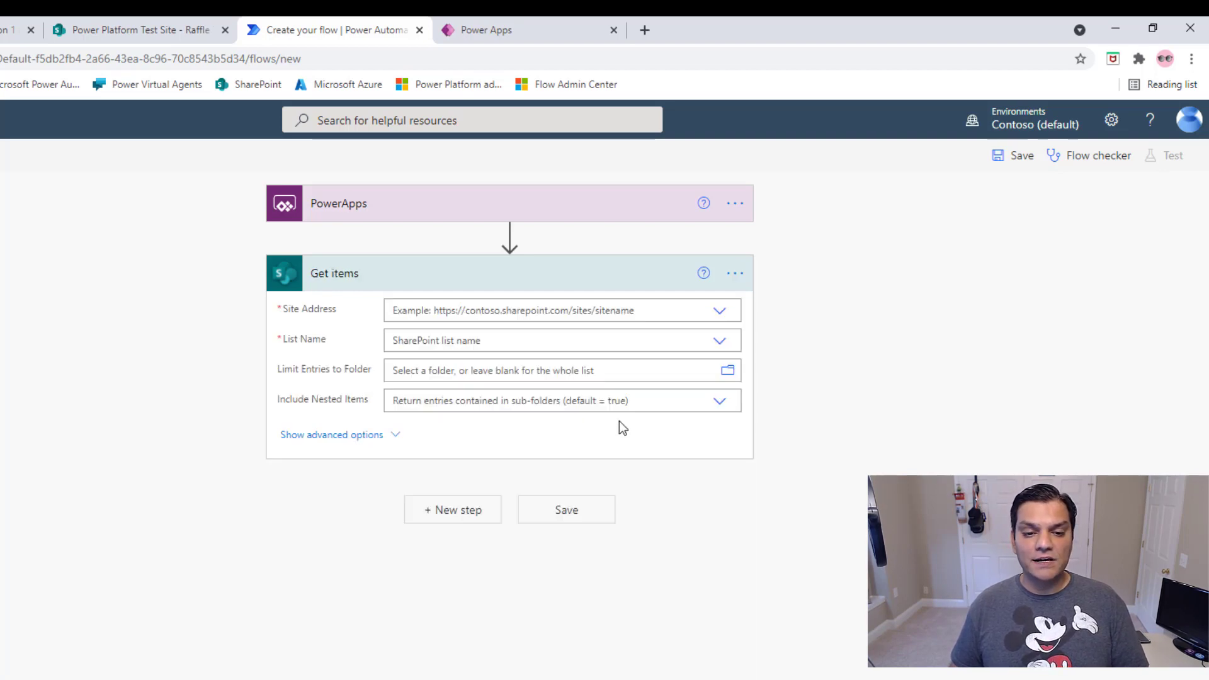
# Point Get items at the Power Platform Test Site and the Raffle Ticket Live Demo list, and show its advanced options
pyautogui.click(728, 317)
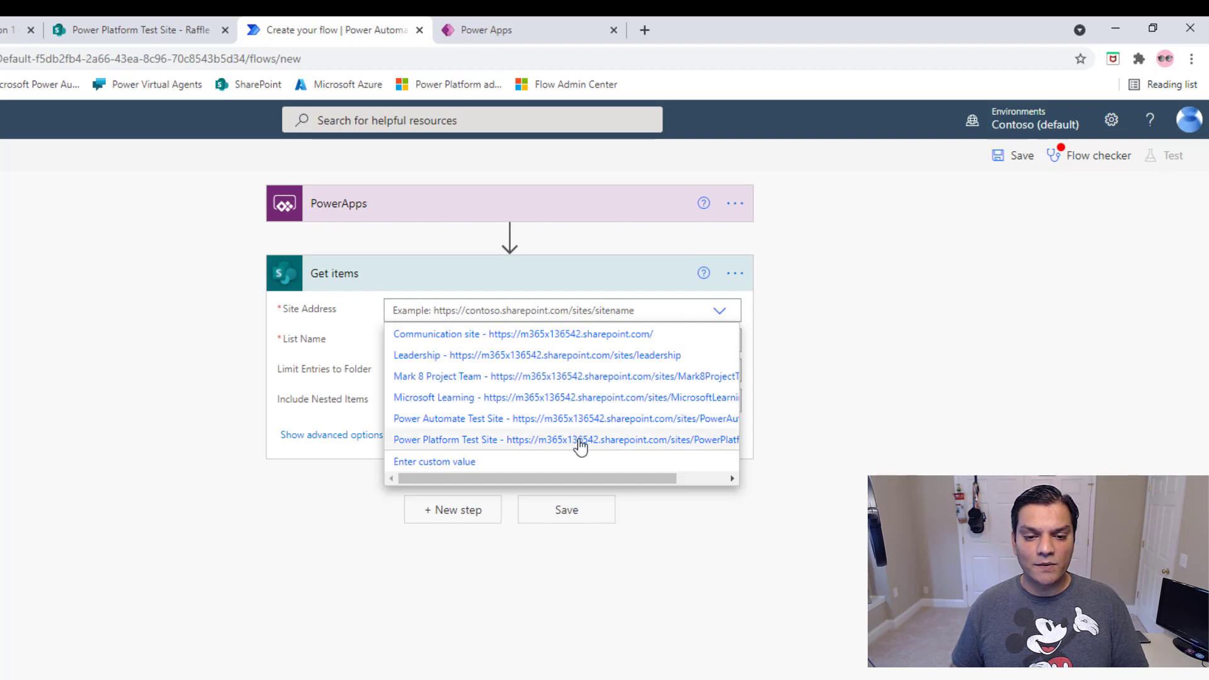
pyautogui.click(577, 441)
pyautogui.click(720, 369)
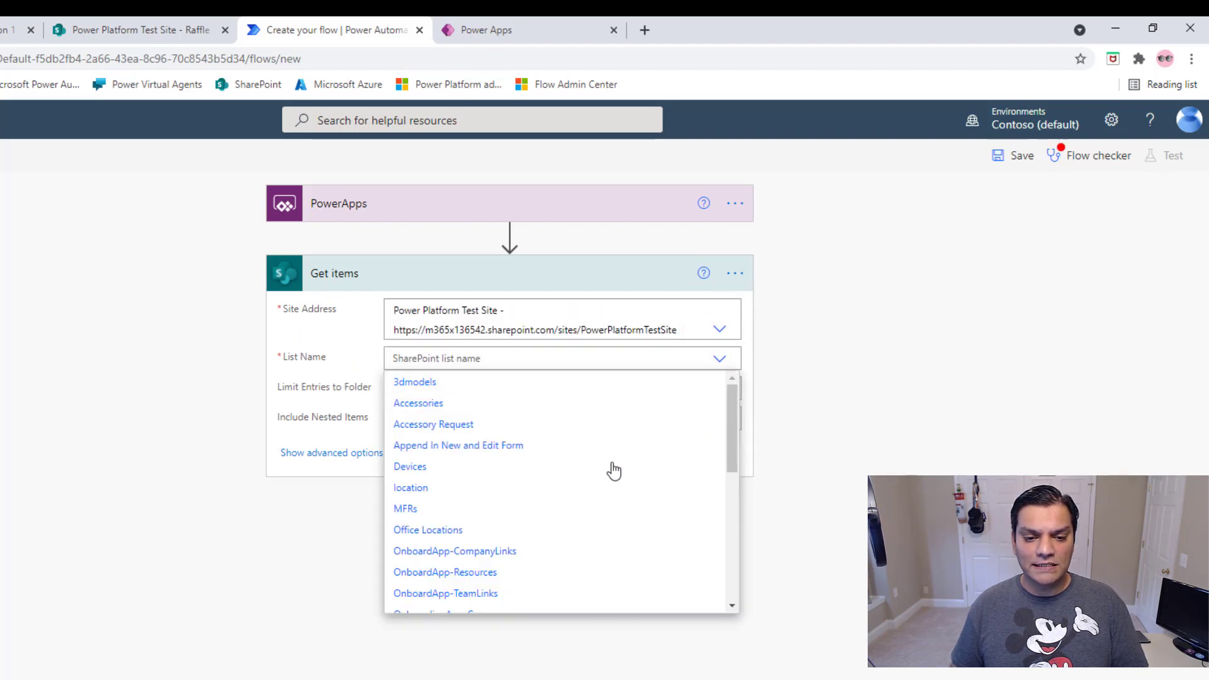
pyautogui.scroll(-10, 607, 476)
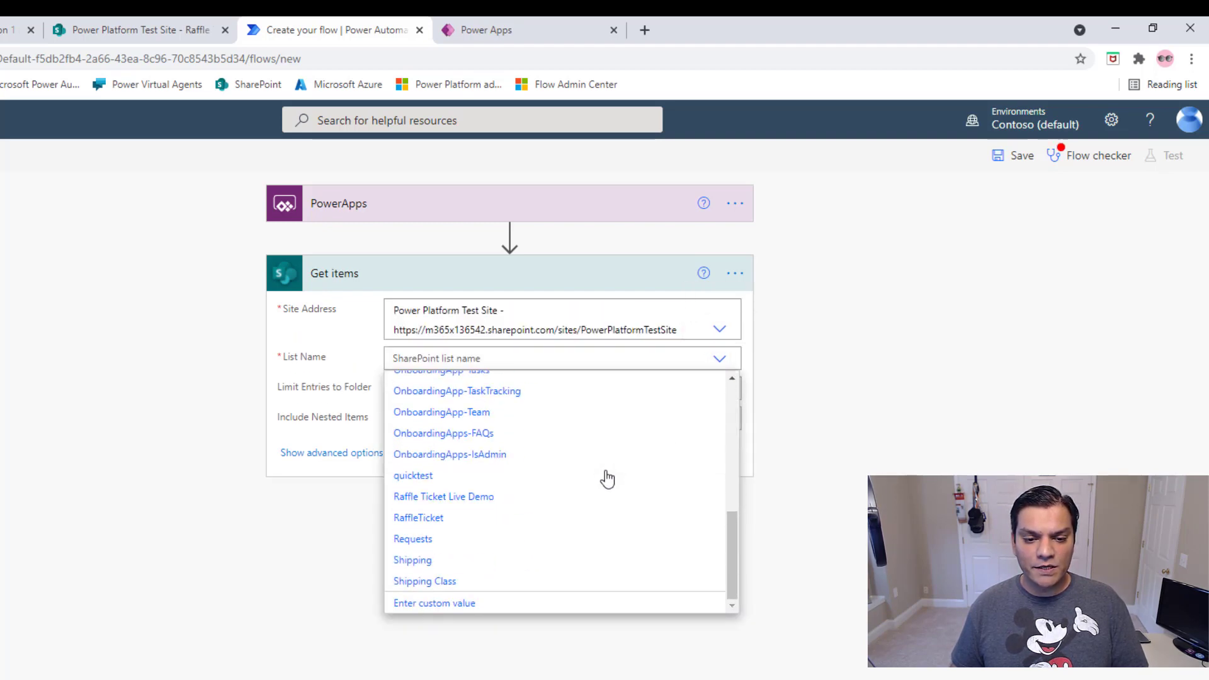
pyautogui.click(439, 506)
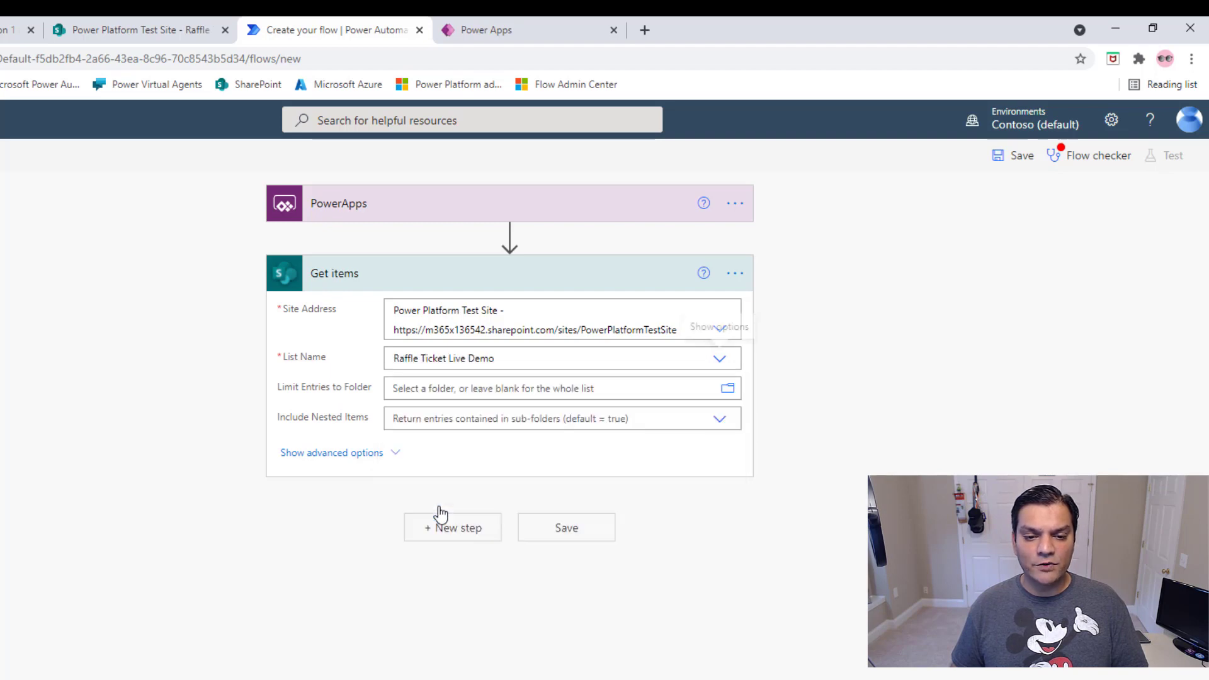
pyautogui.click(340, 456)
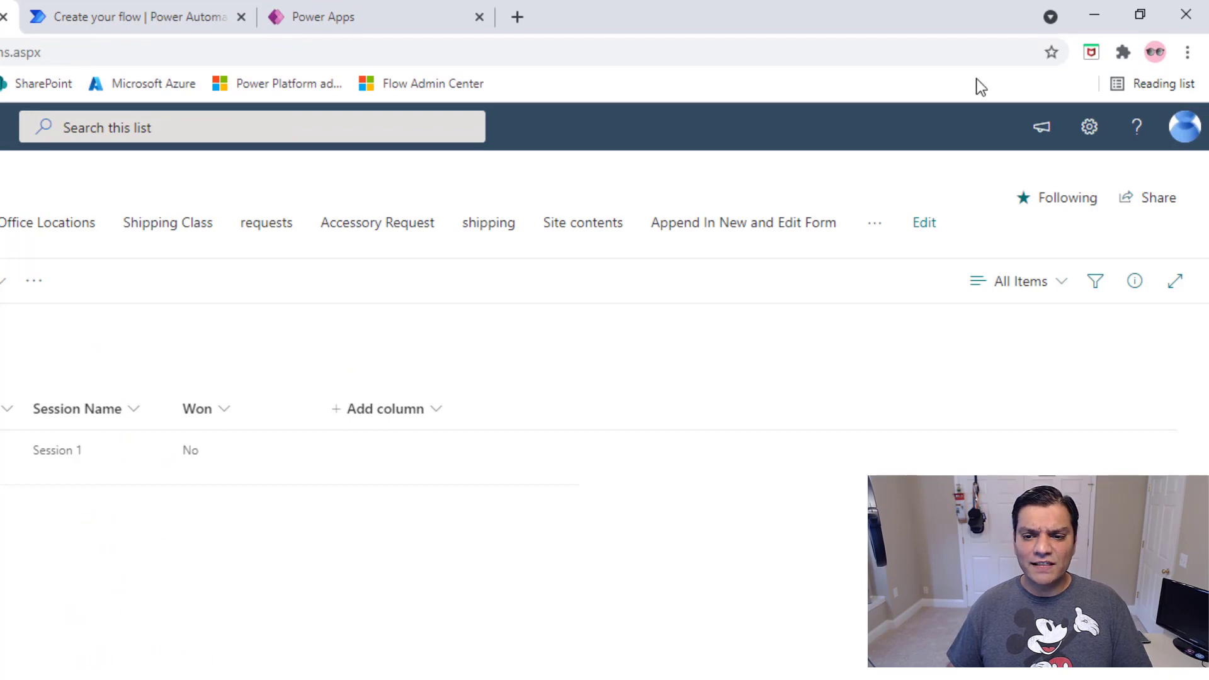
# In the SharePoint list's settings, open the Won column and check its internal field name in the page address
pyautogui.click(1095, 136)
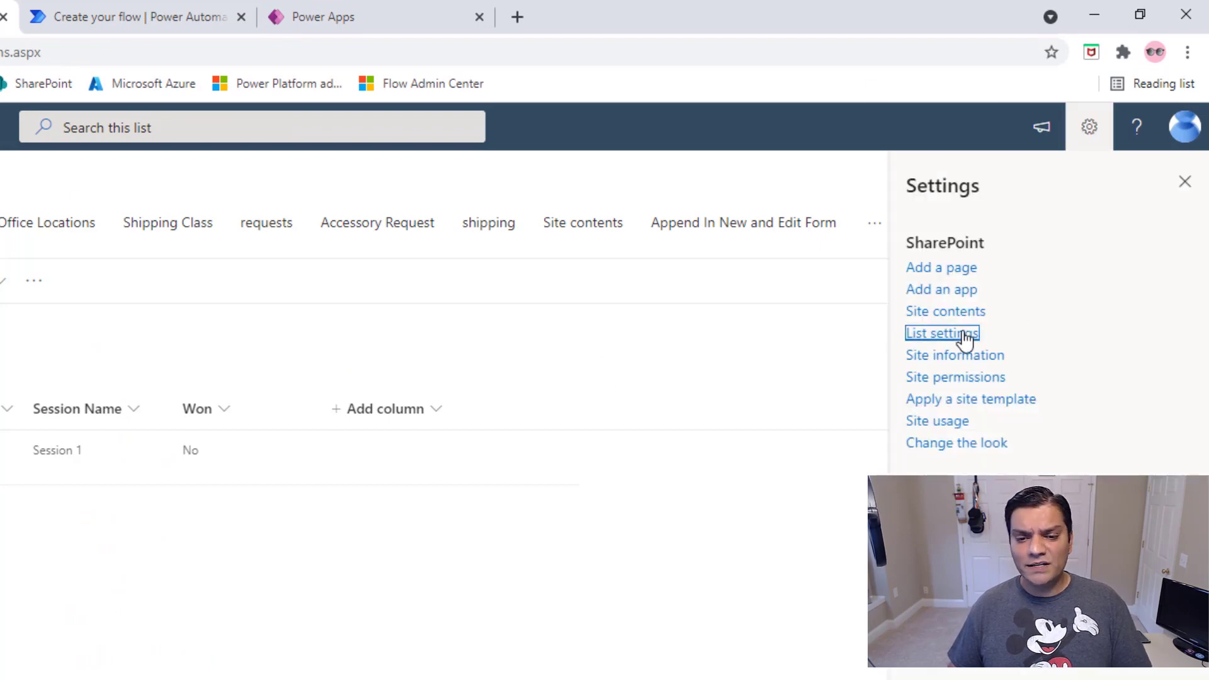
pyautogui.click(943, 333)
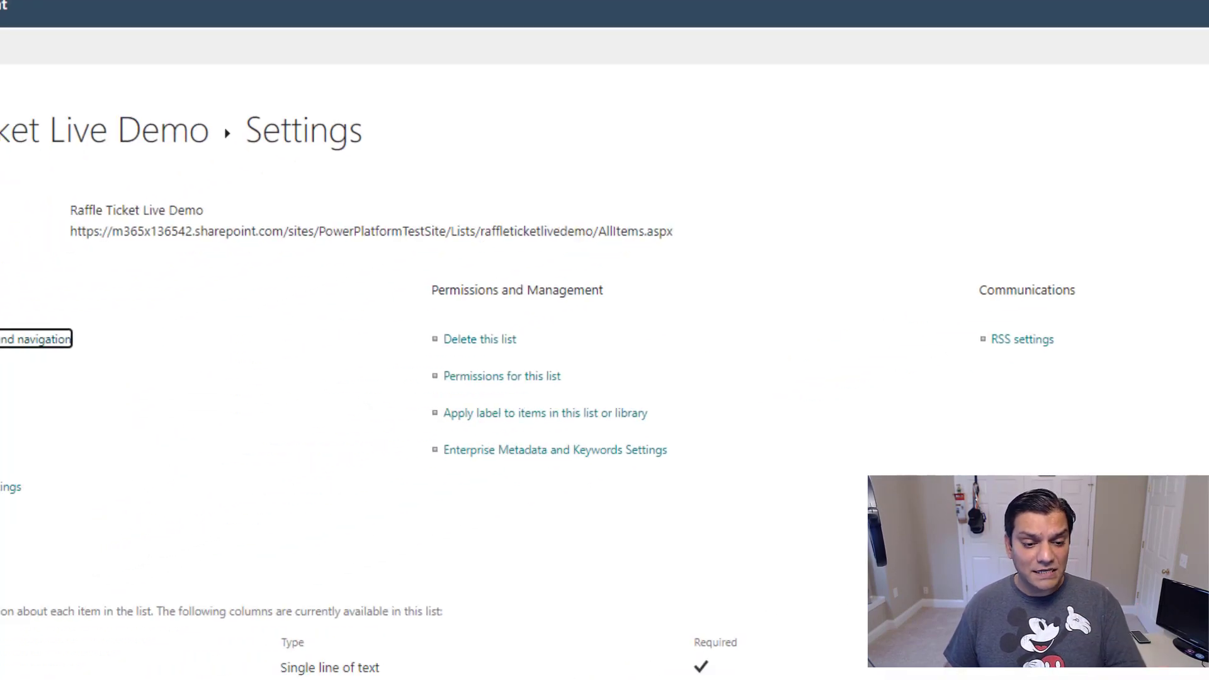
pyautogui.scroll(-2, 155, 629)
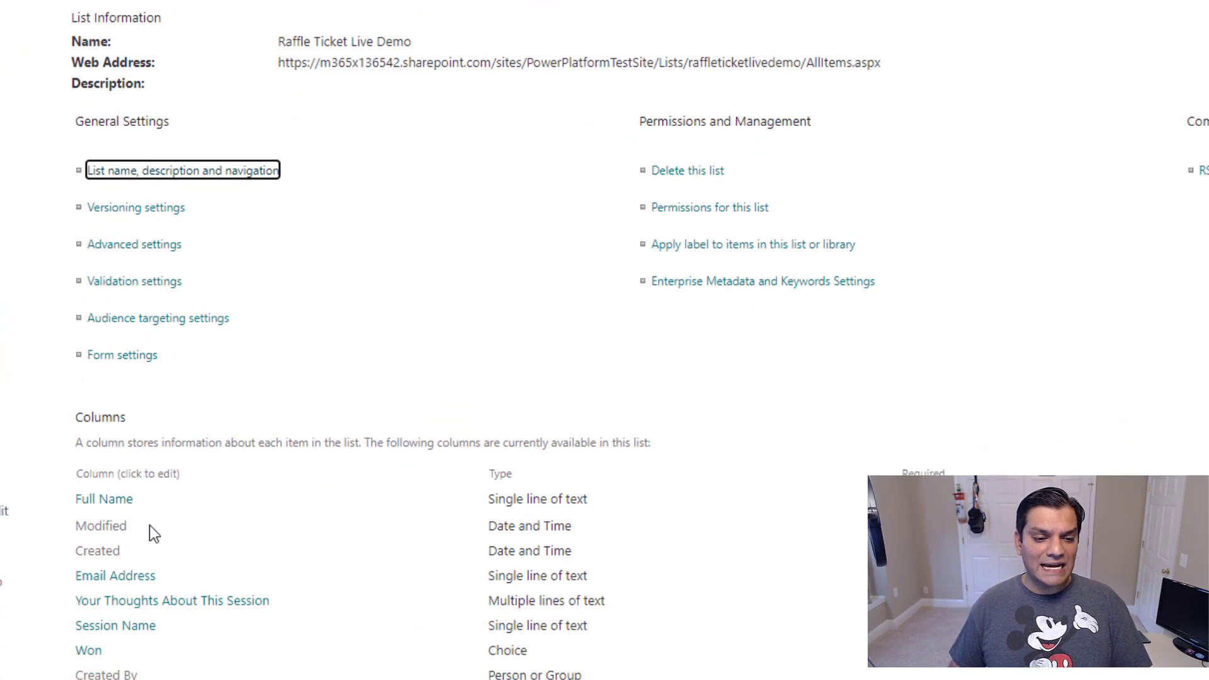
pyautogui.click(86, 656)
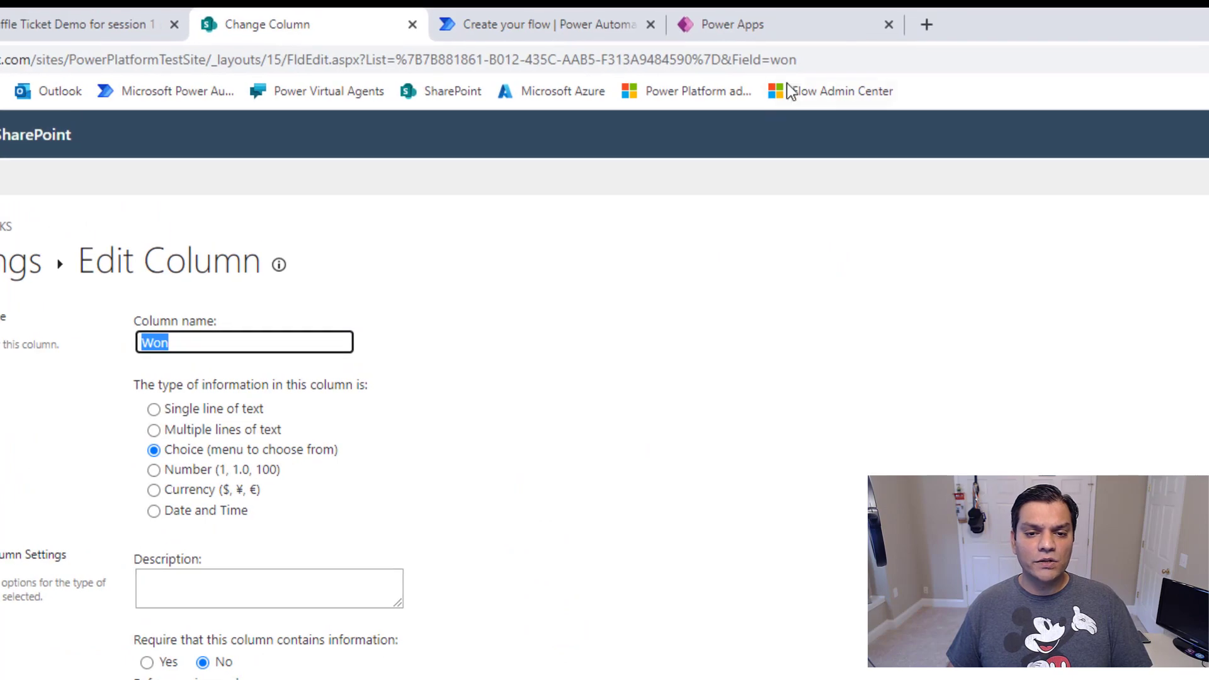
pyautogui.click(807, 60)
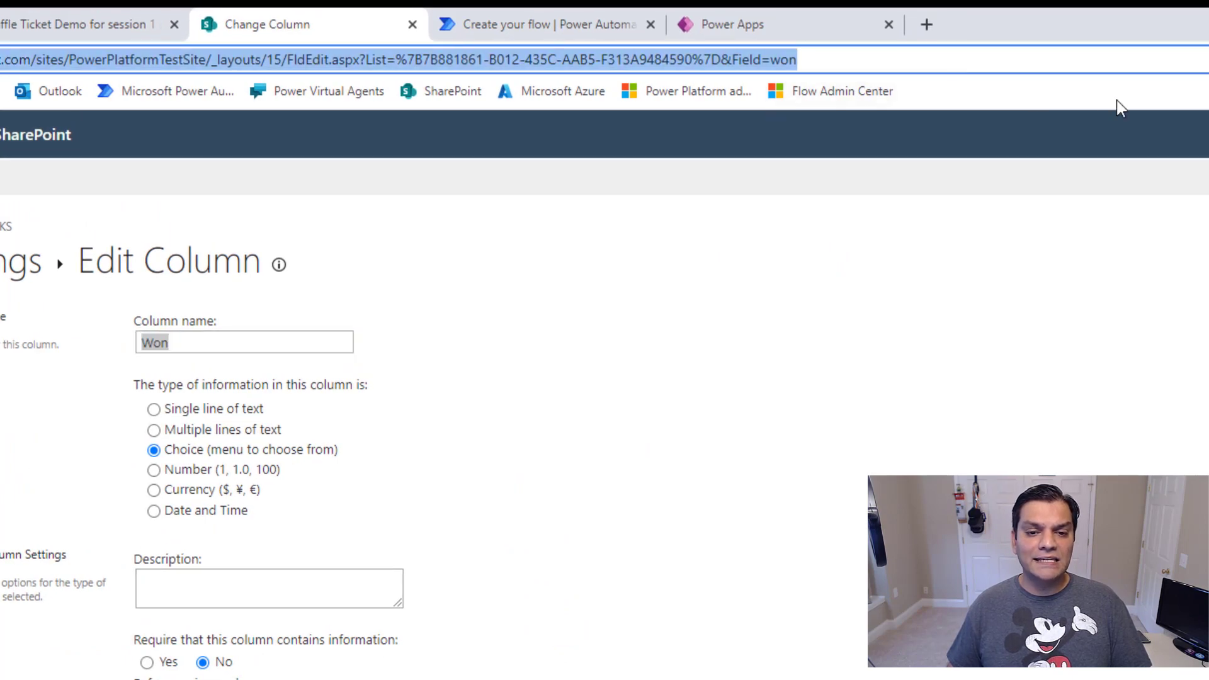
pyautogui.press('End')
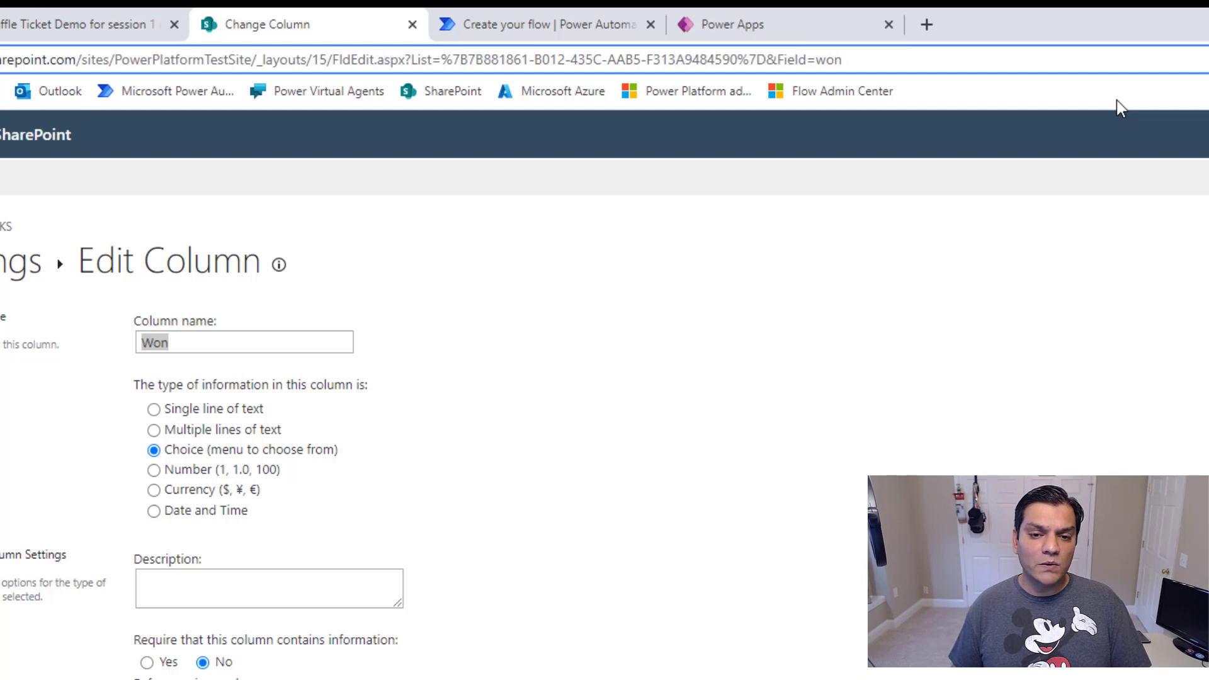
pyautogui.hotkey('shift', 'Left')
pyautogui.hotkey('shift', 'Left')
pyautogui.hotkey('shift', 'Left')
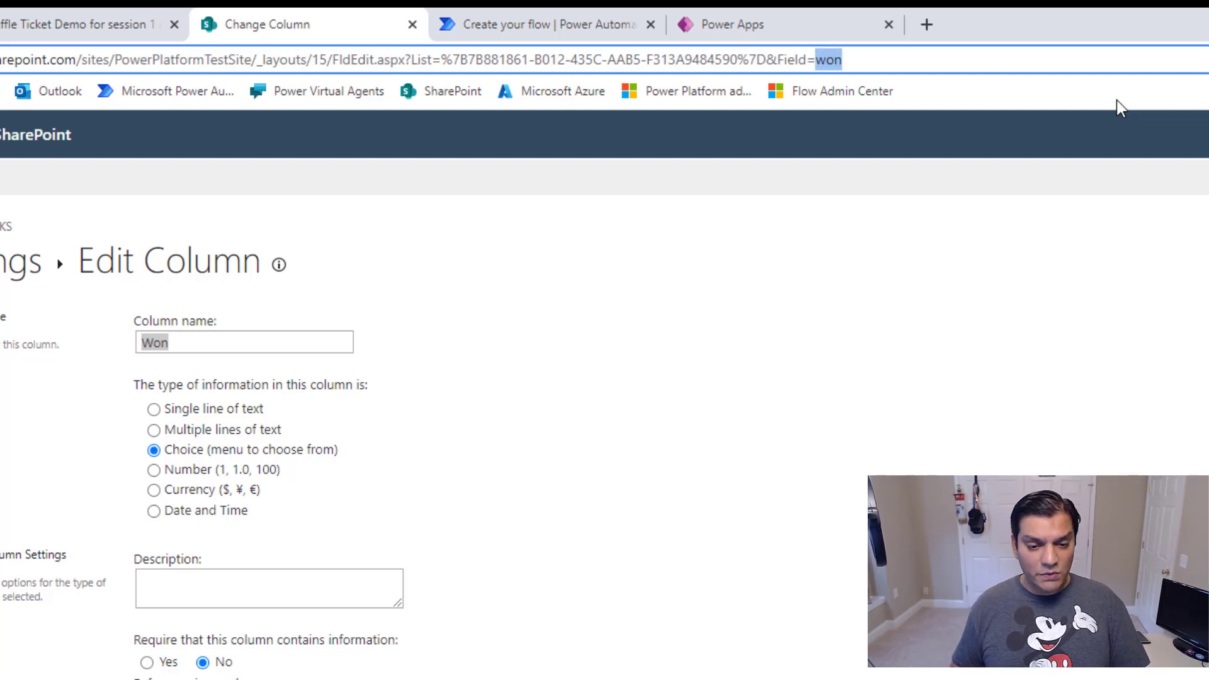
# Switch back to the Power Automate flow, set the Get items filter query to won eq 'No', and save the flow
pyautogui.click(507, 27)
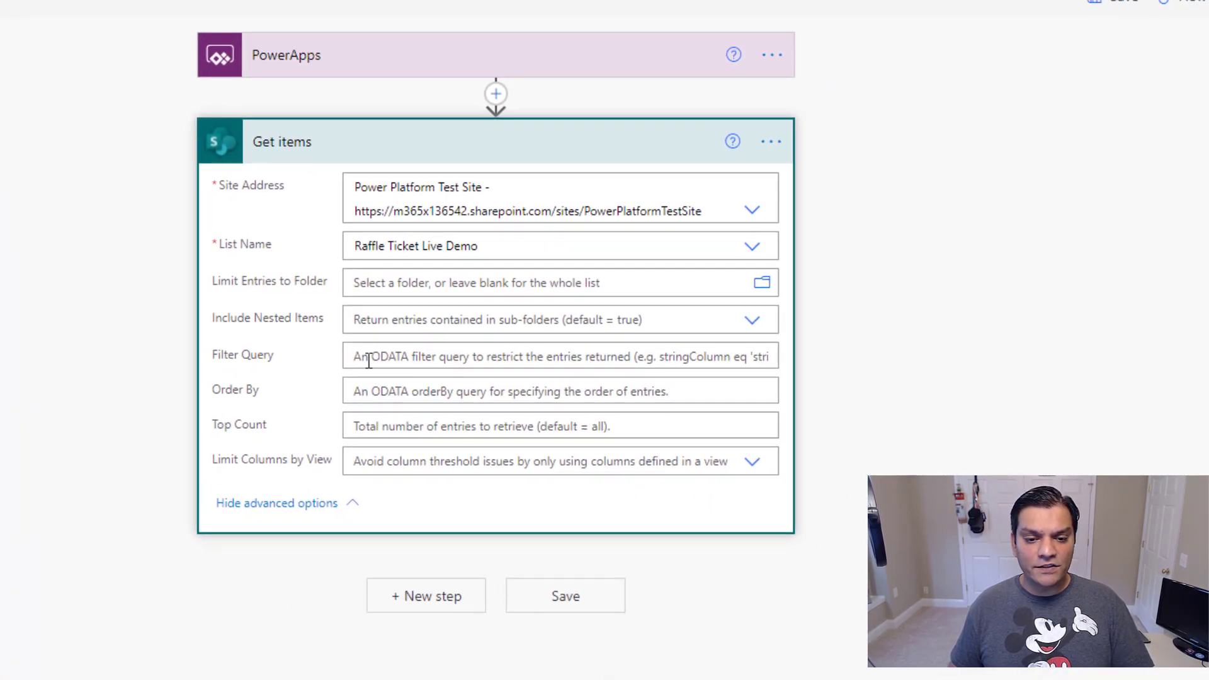
pyautogui.click(463, 412)
pyautogui.write('won')
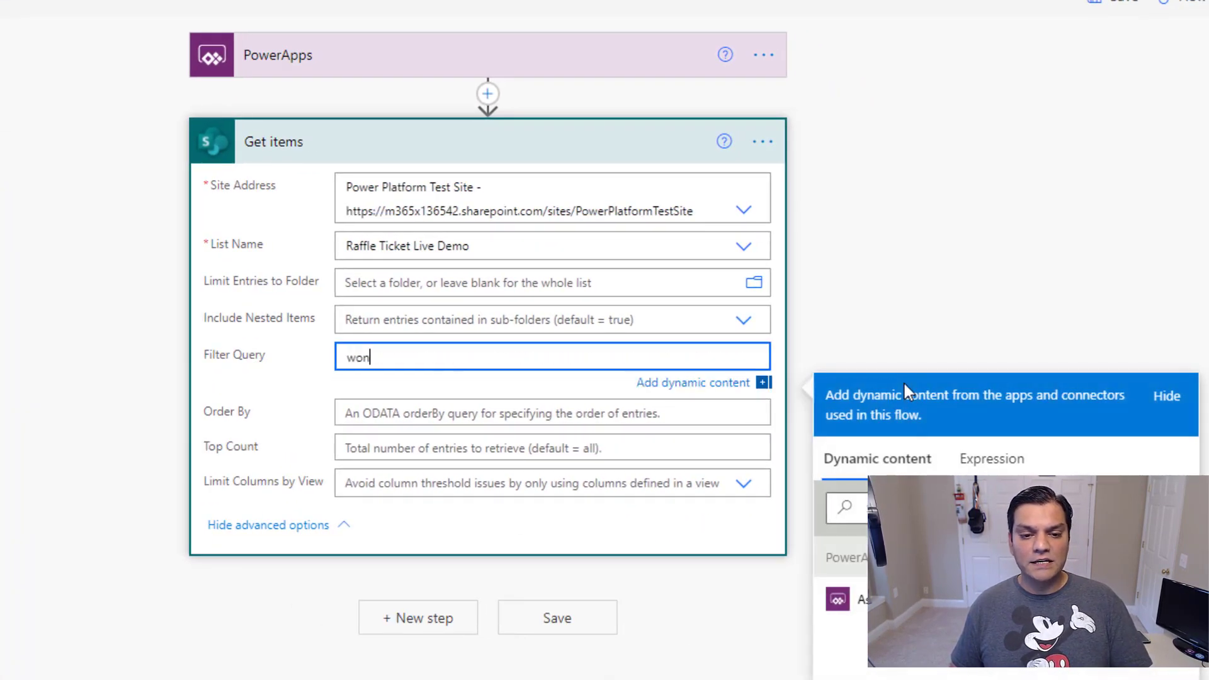
pyautogui.write(' eq')
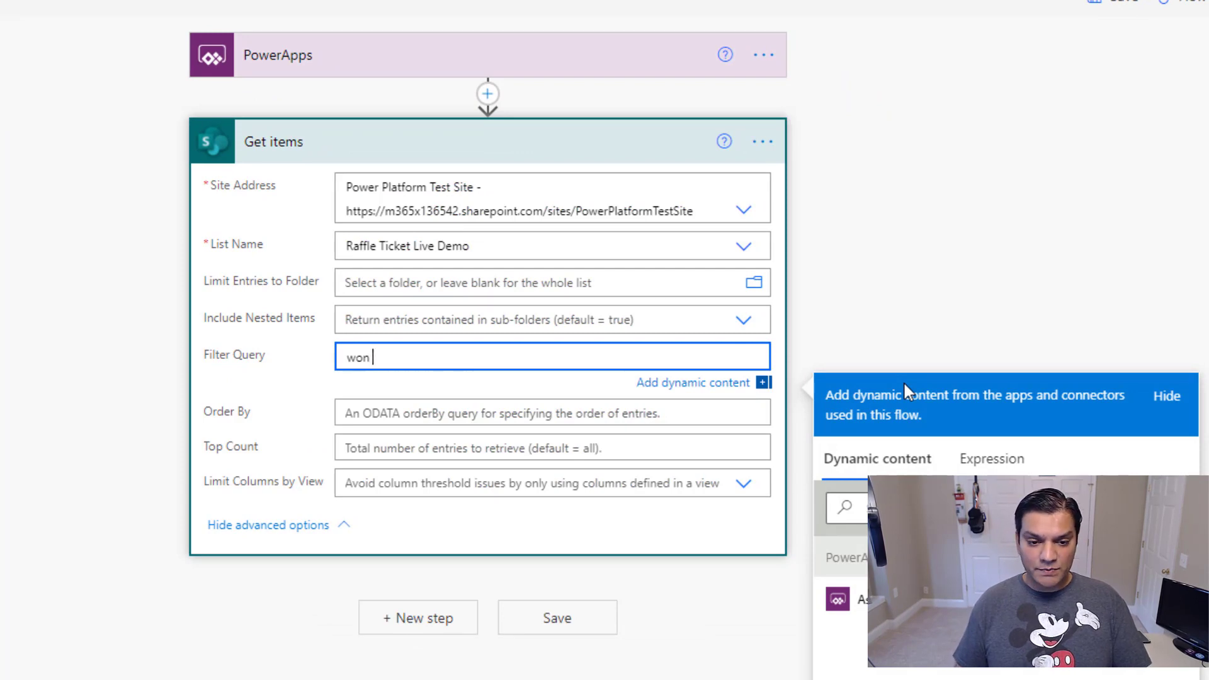
pyautogui.write(" '")
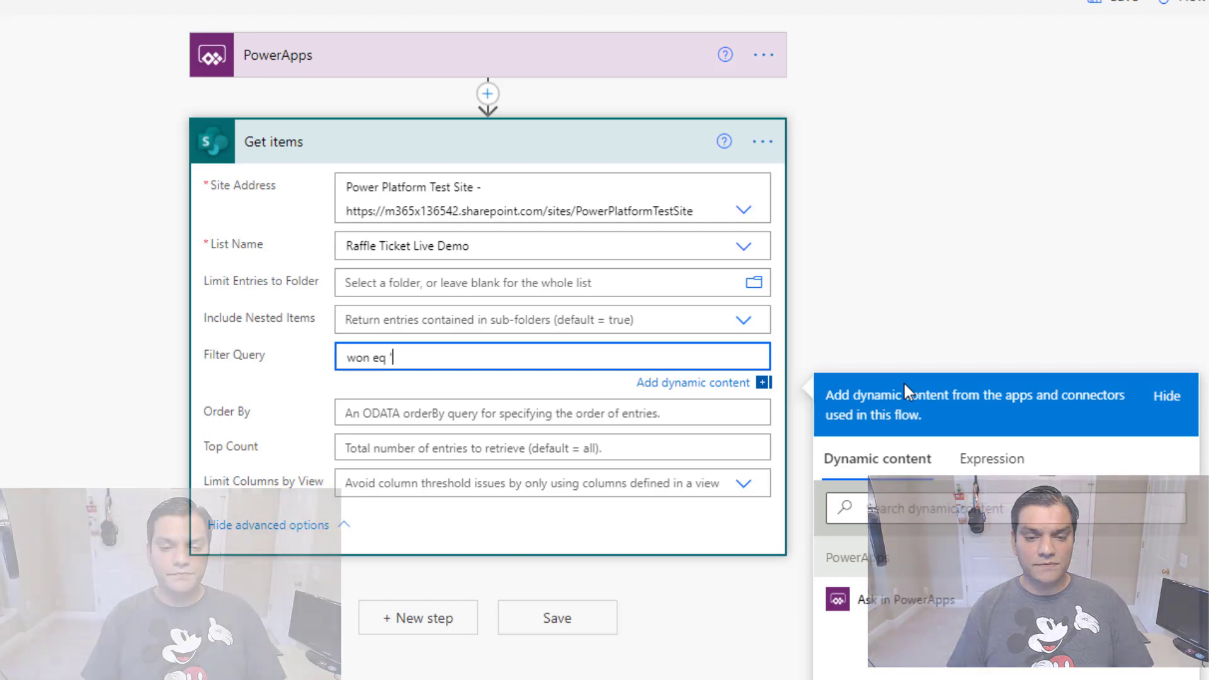
pyautogui.write('No')
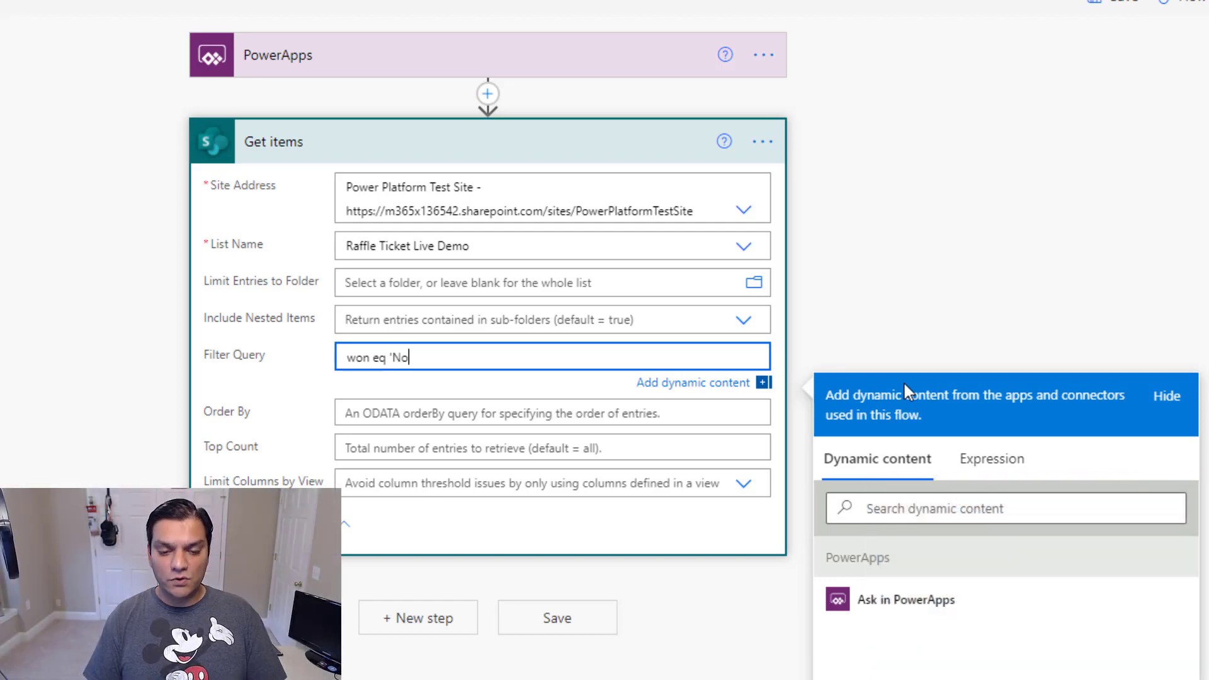
pyautogui.write("'")
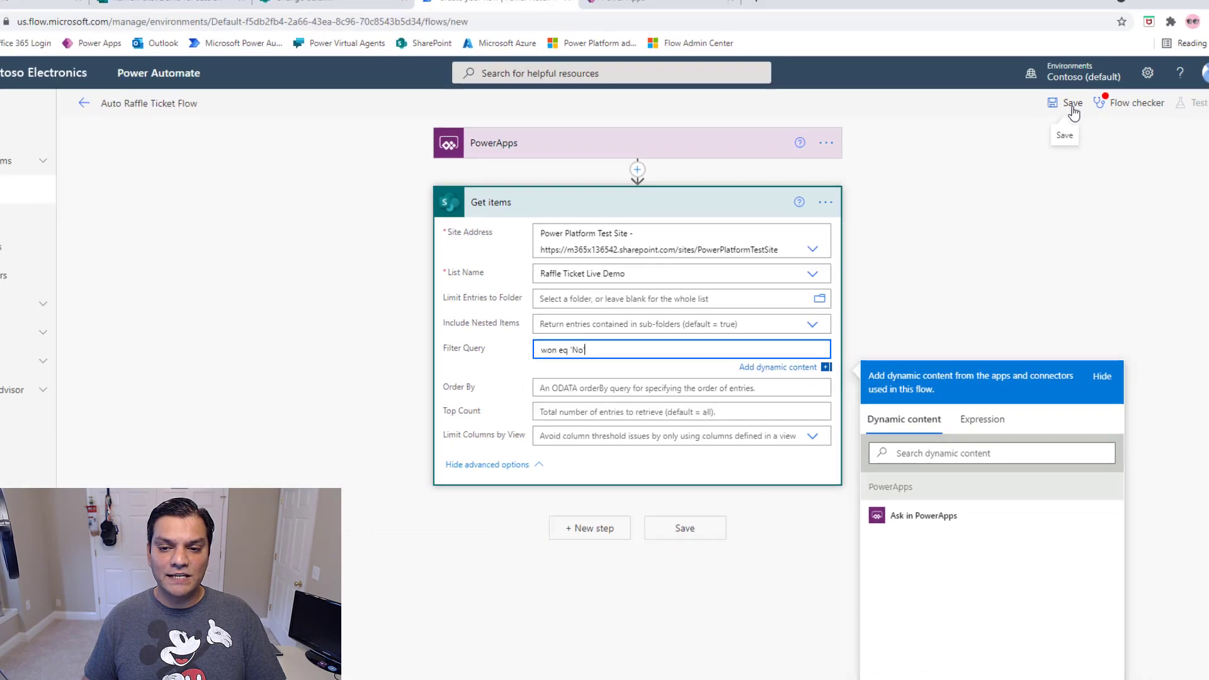
pyautogui.click(1117, 12)
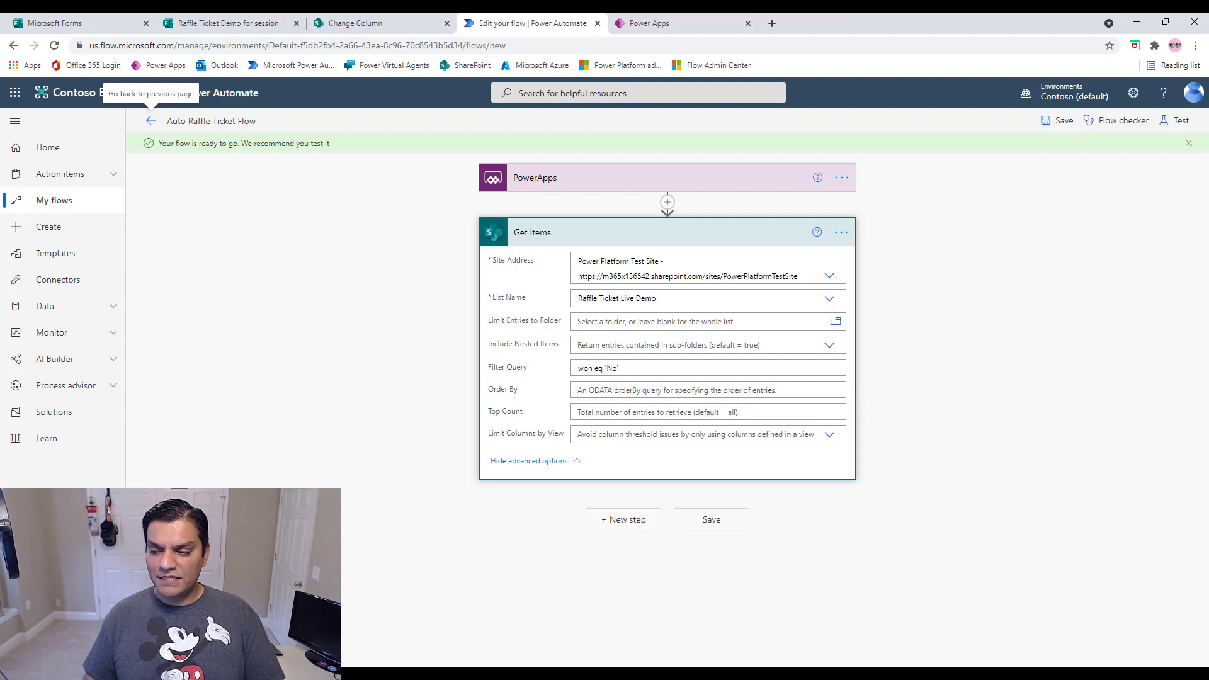
# Add a Compose data operation as a new step below Get items
pyautogui.click(601, 522)
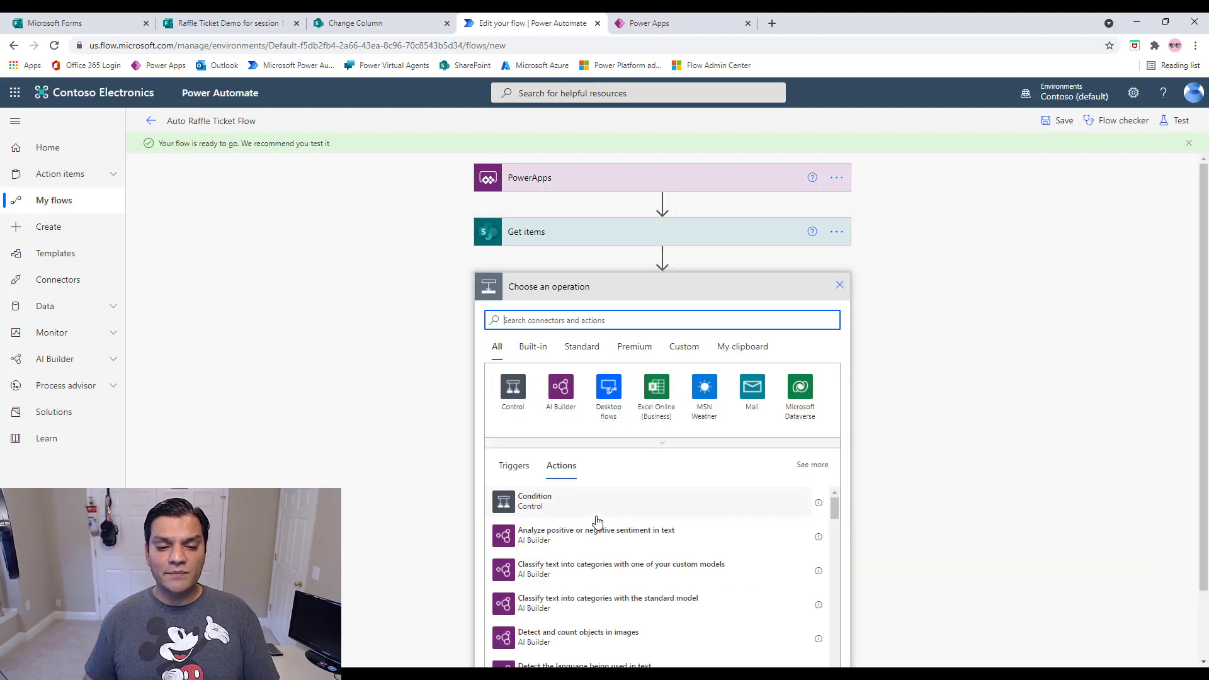
pyautogui.write('co')
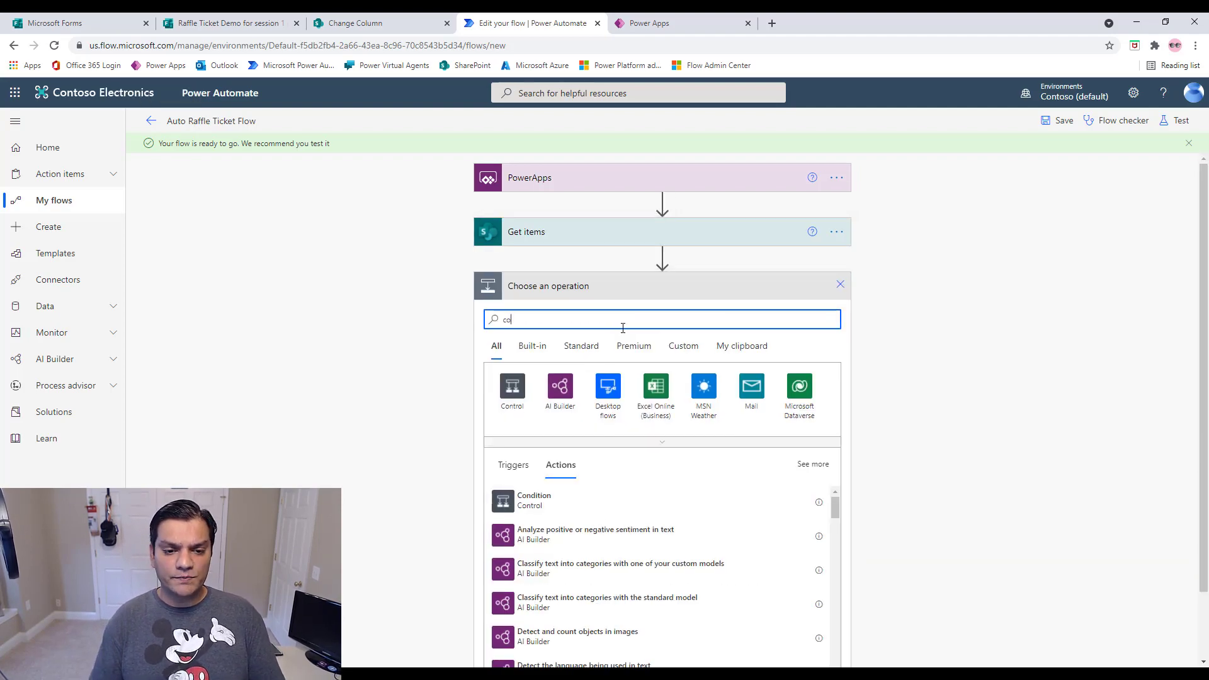
pyautogui.write('mpose')
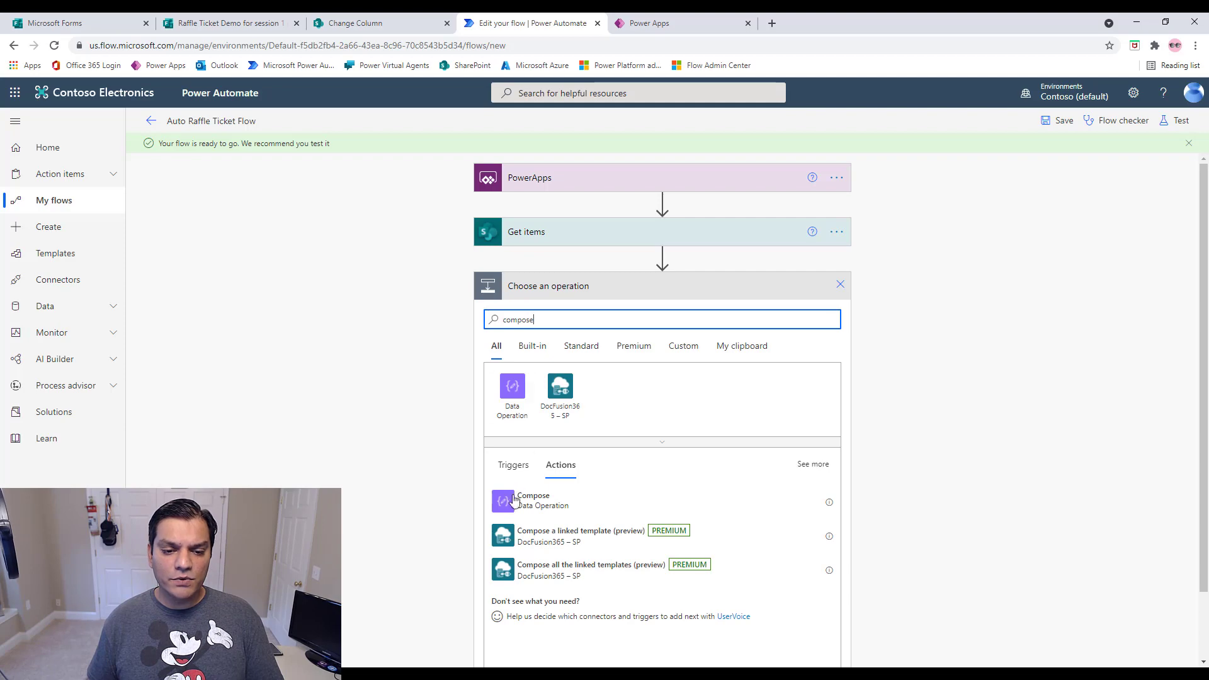
pyautogui.click(565, 463)
pyautogui.click(565, 502)
# Set the Compose inputs to the expression length(outputs('Get_items')?['body/value']) using the Get items value, and save the flow
pyautogui.click(618, 316)
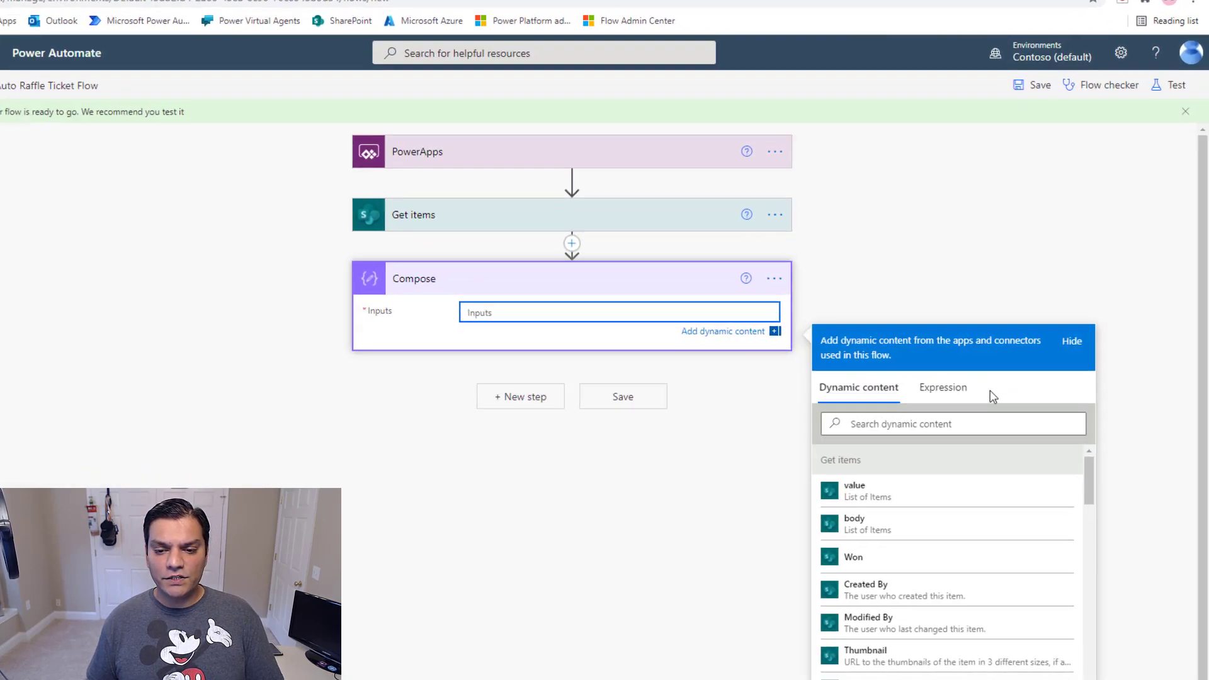
pyautogui.click(945, 388)
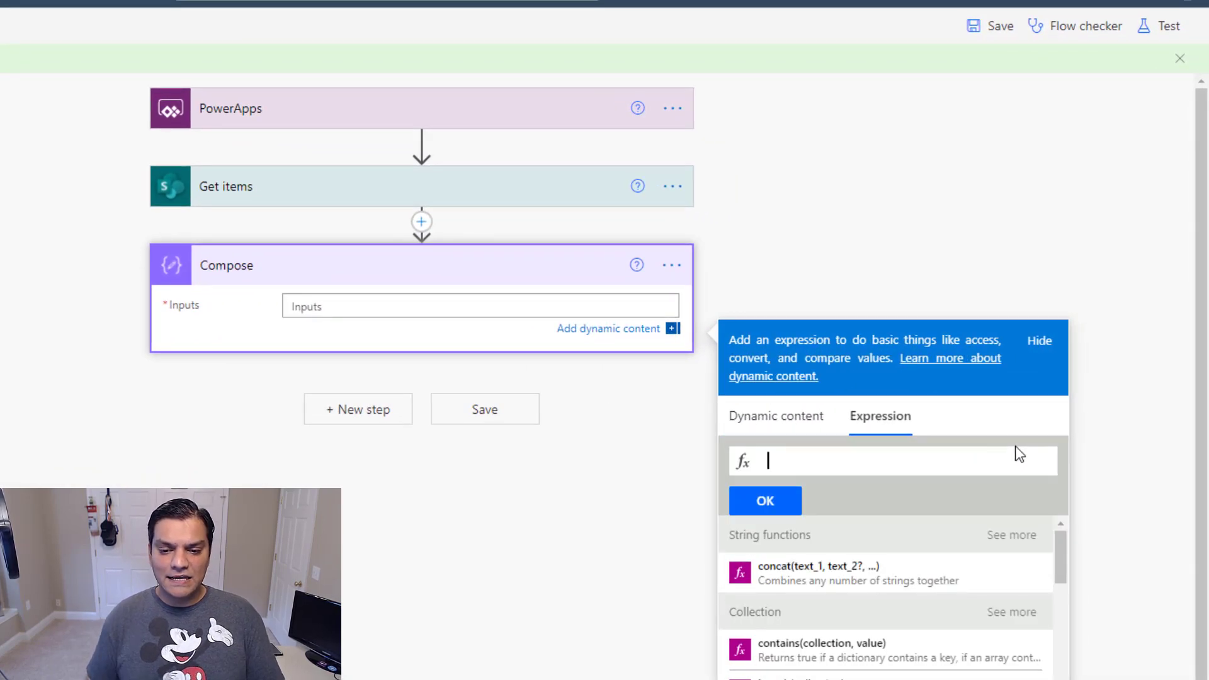
pyautogui.write('len')
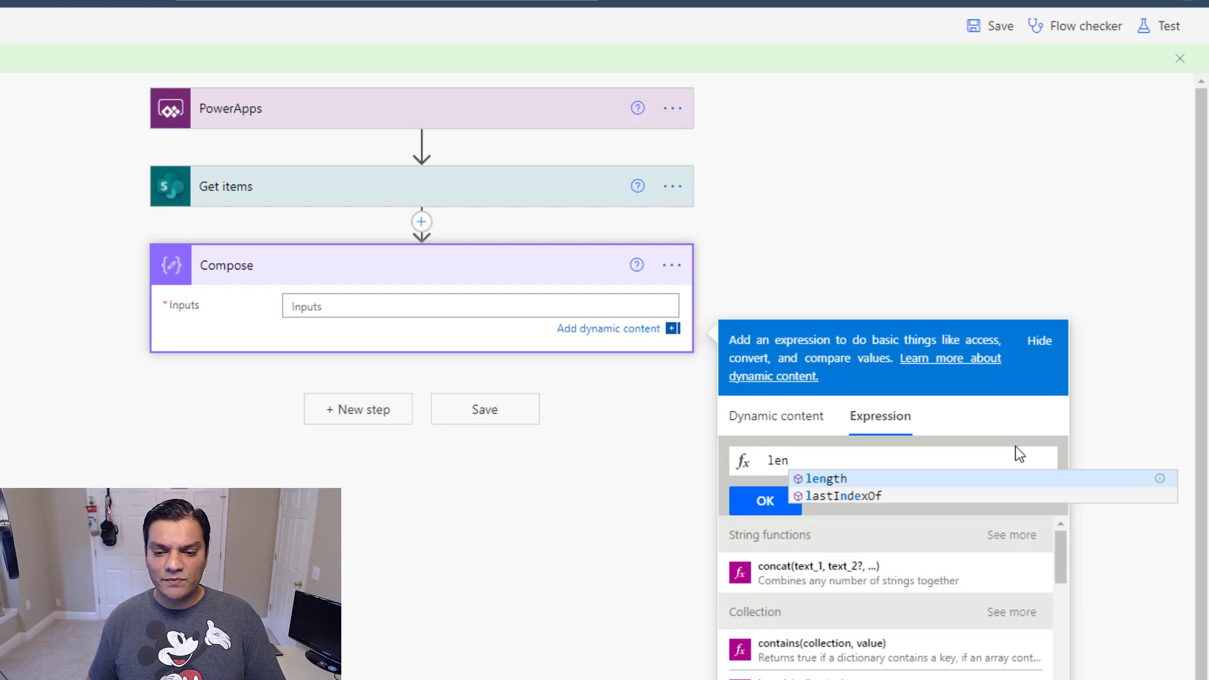
pyautogui.click(915, 478)
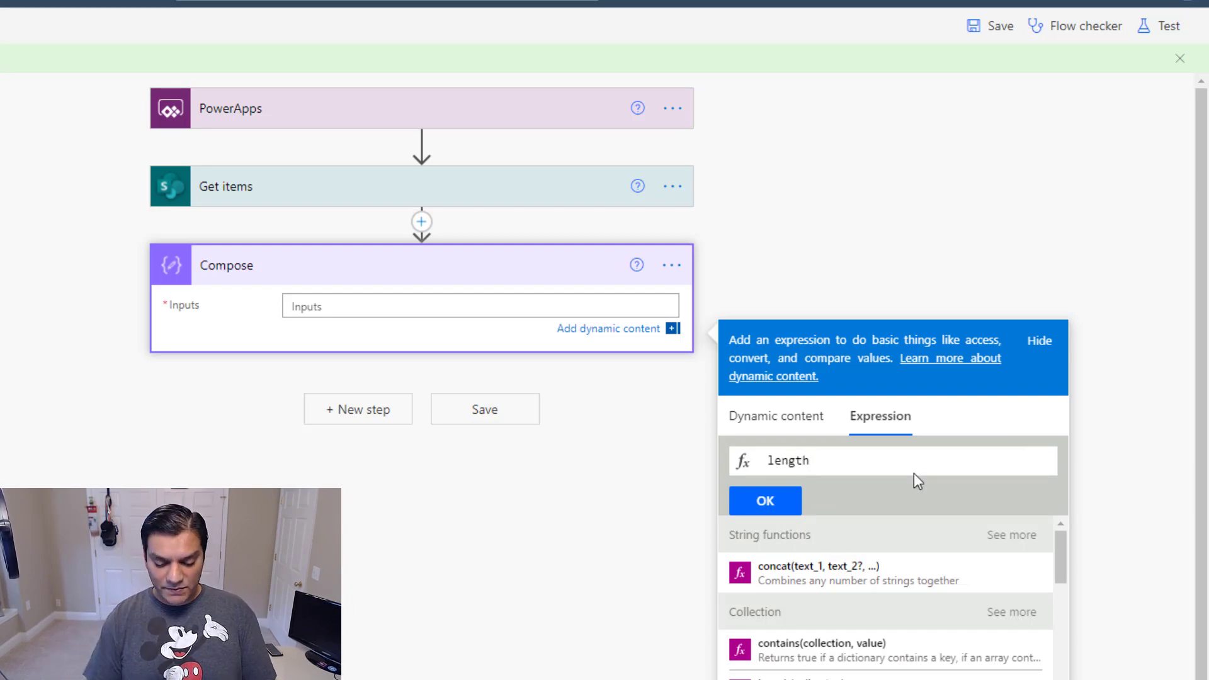
pyautogui.write('(')
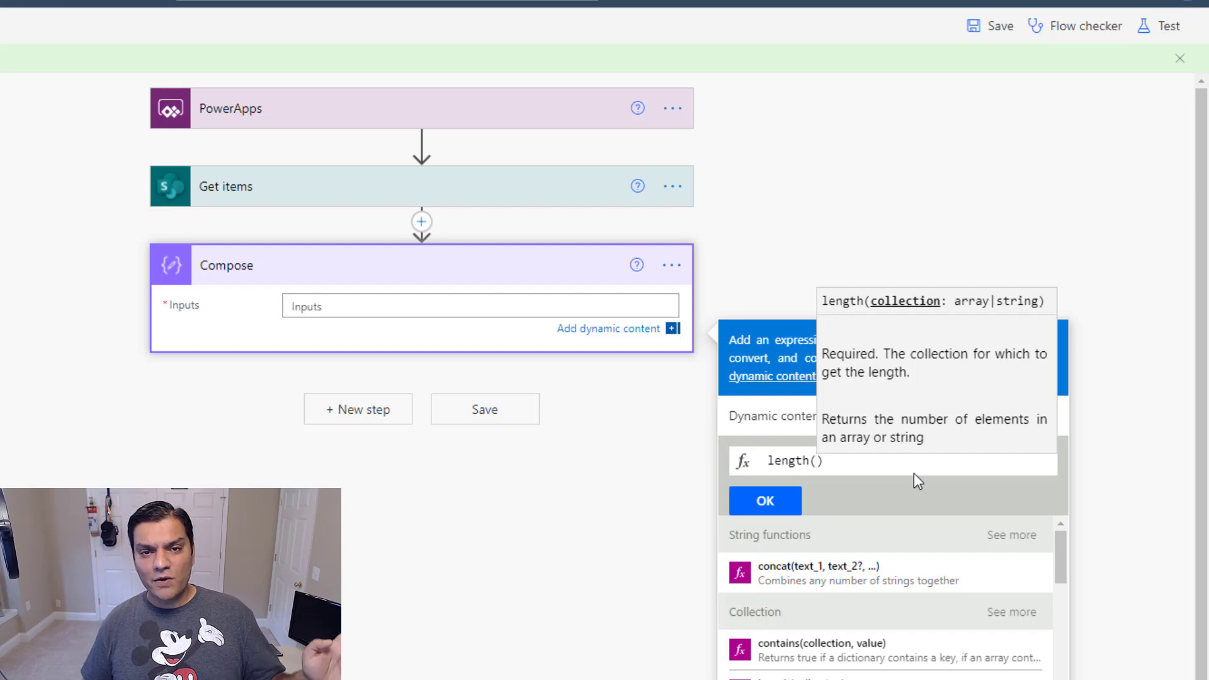
pyautogui.press('Right')
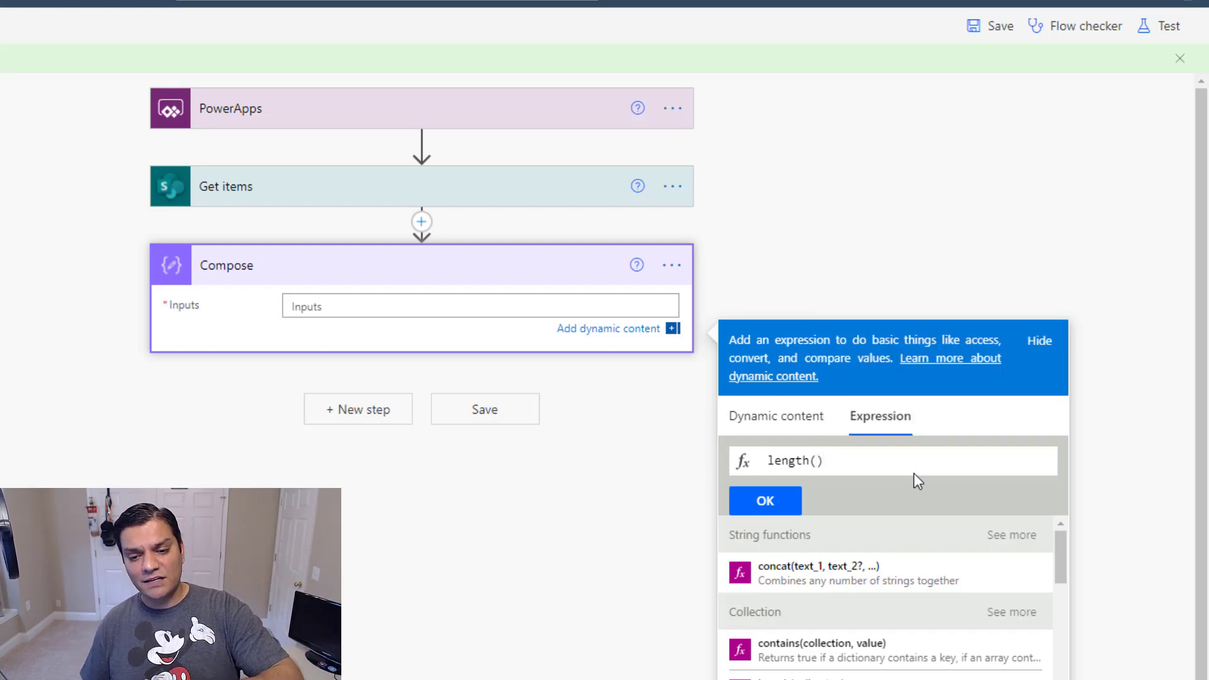
pyautogui.press('Left')
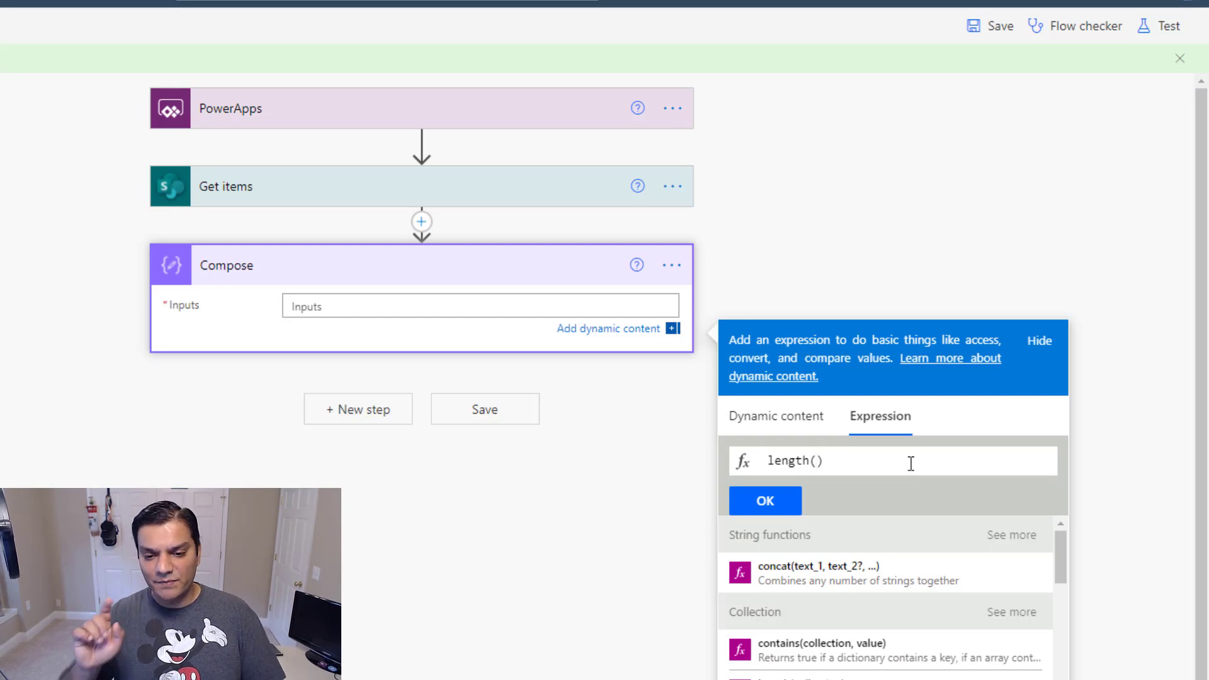
pyautogui.click(818, 420)
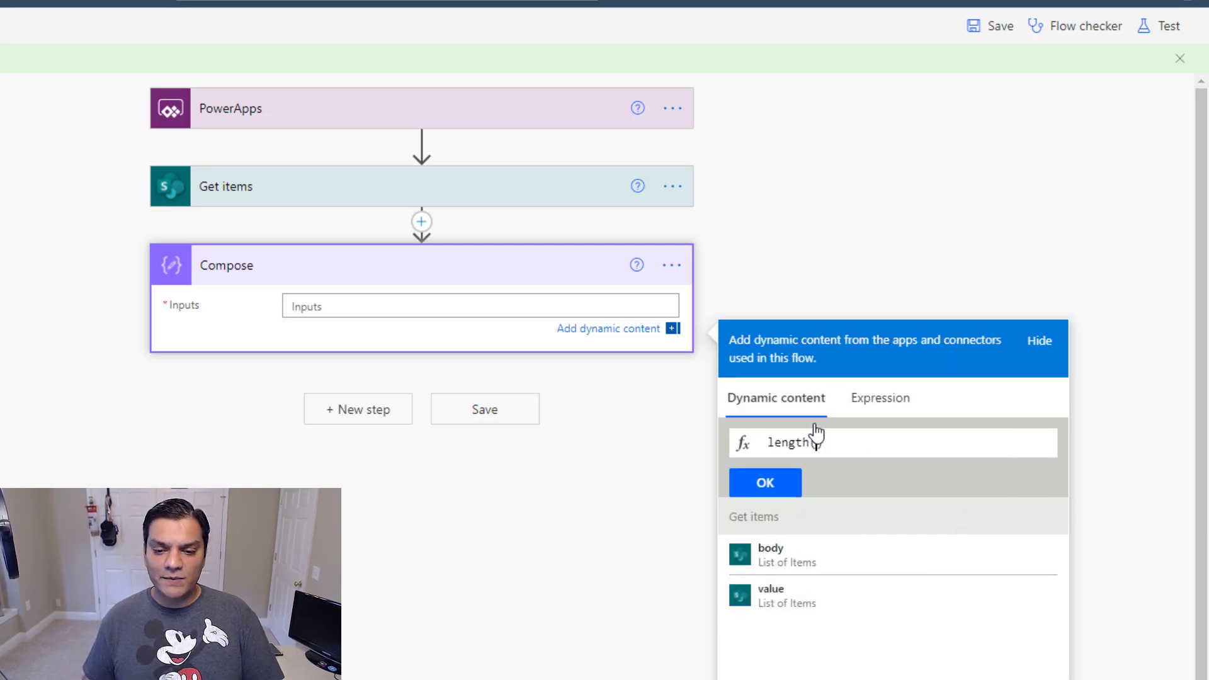
pyautogui.click(767, 593)
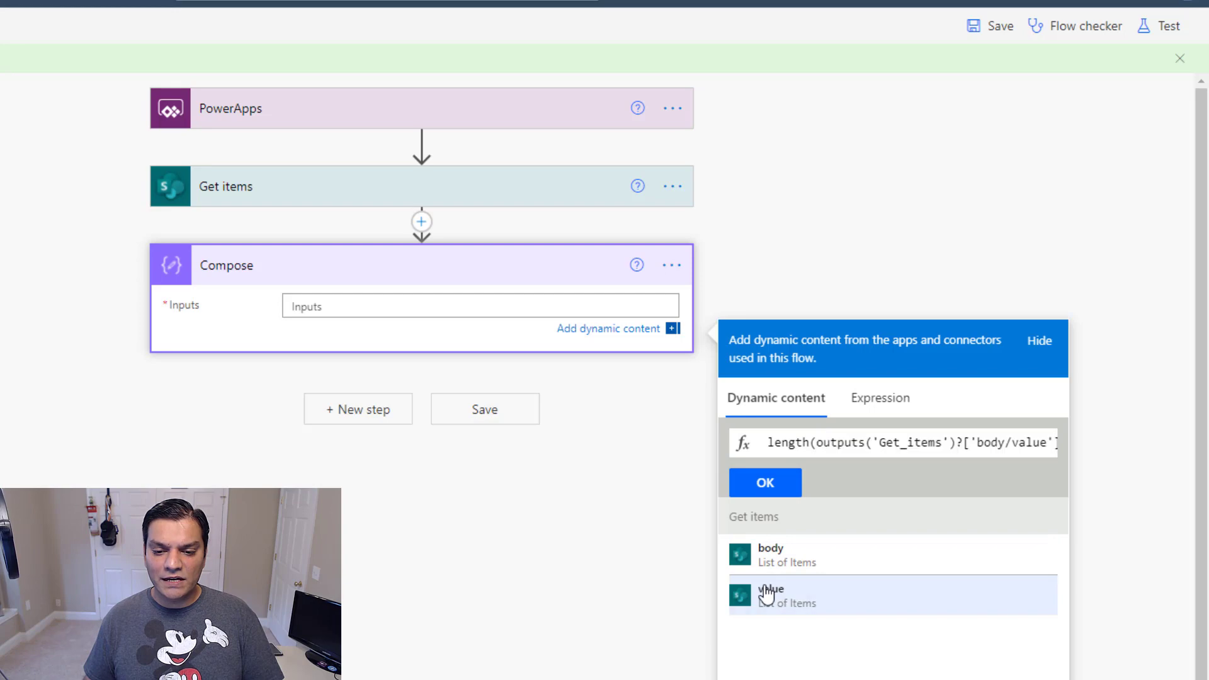
pyautogui.click(795, 493)
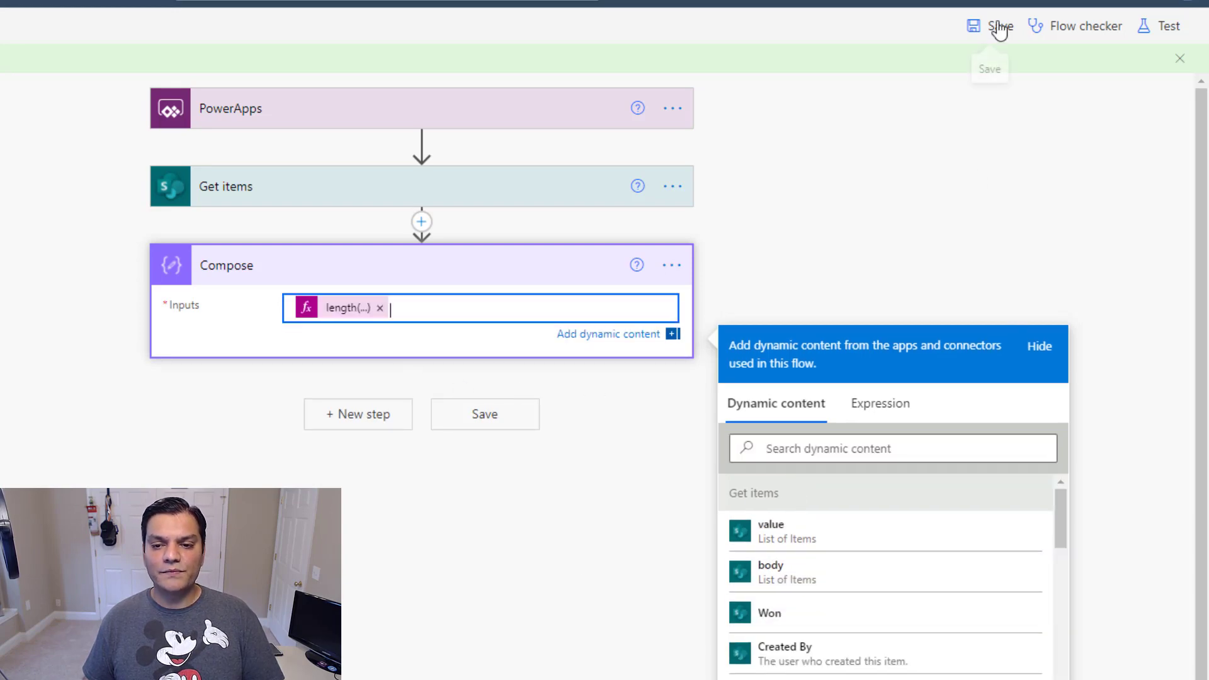
pyautogui.click(1002, 26)
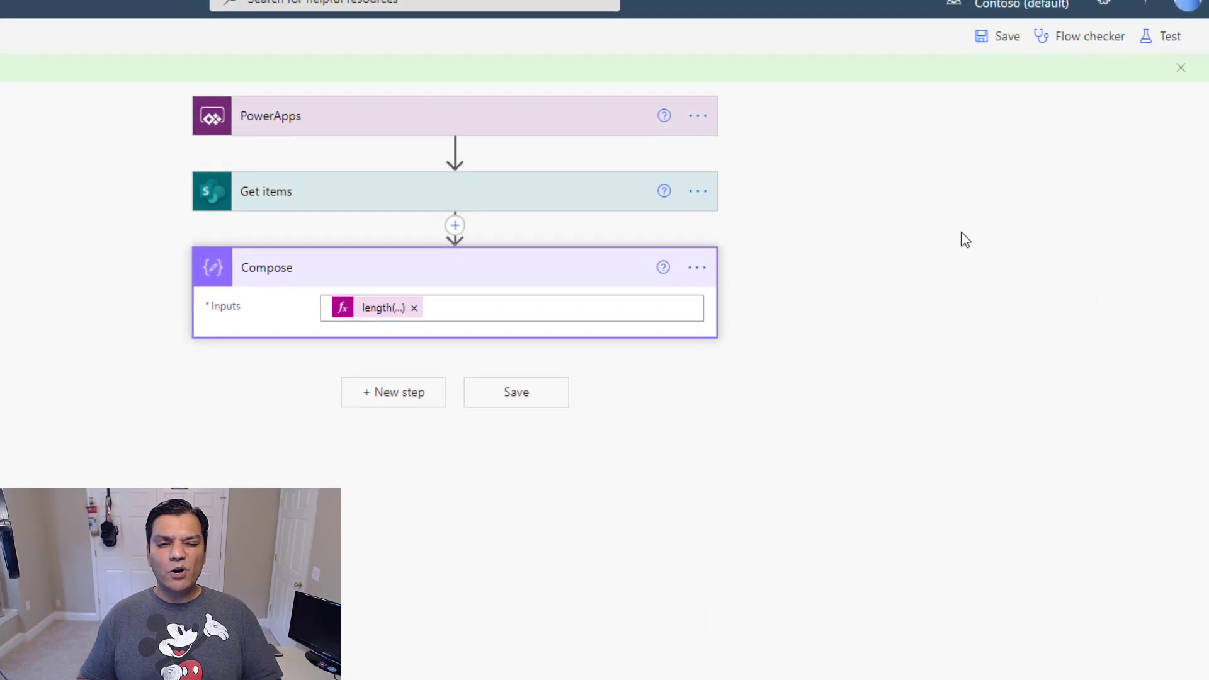
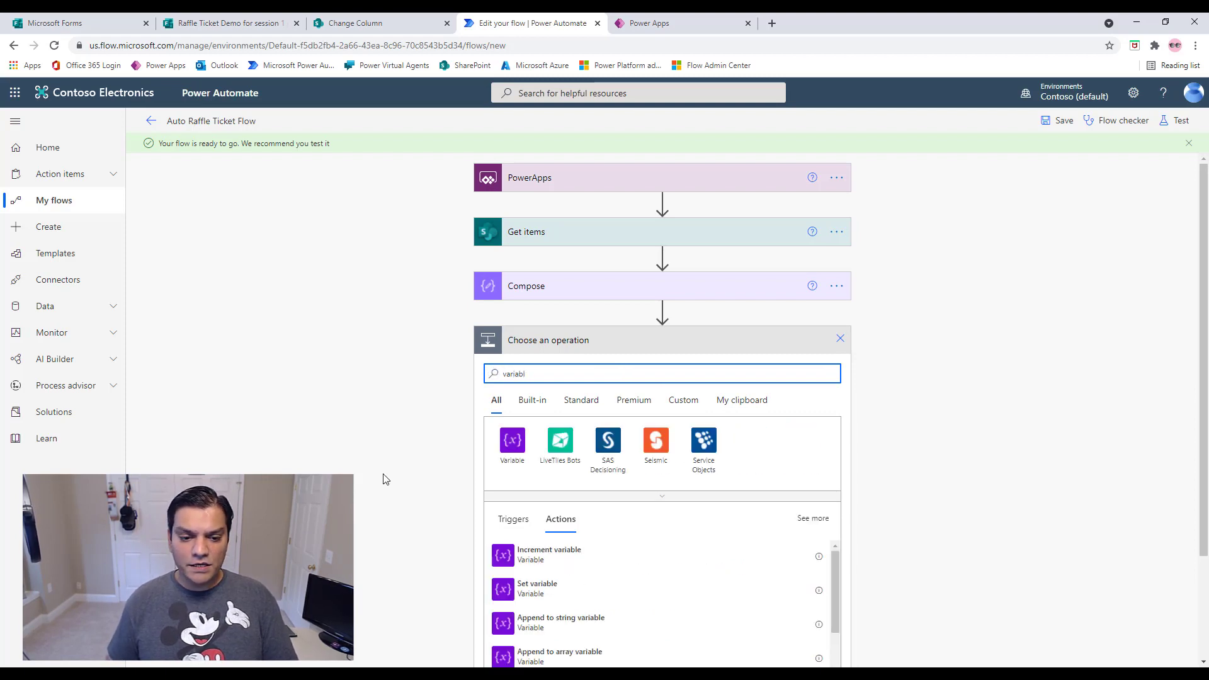
# Add an Initialize variable action below Compose, naming the variable varRandom with type Integer
pyautogui.scroll(-3, 385, 480)
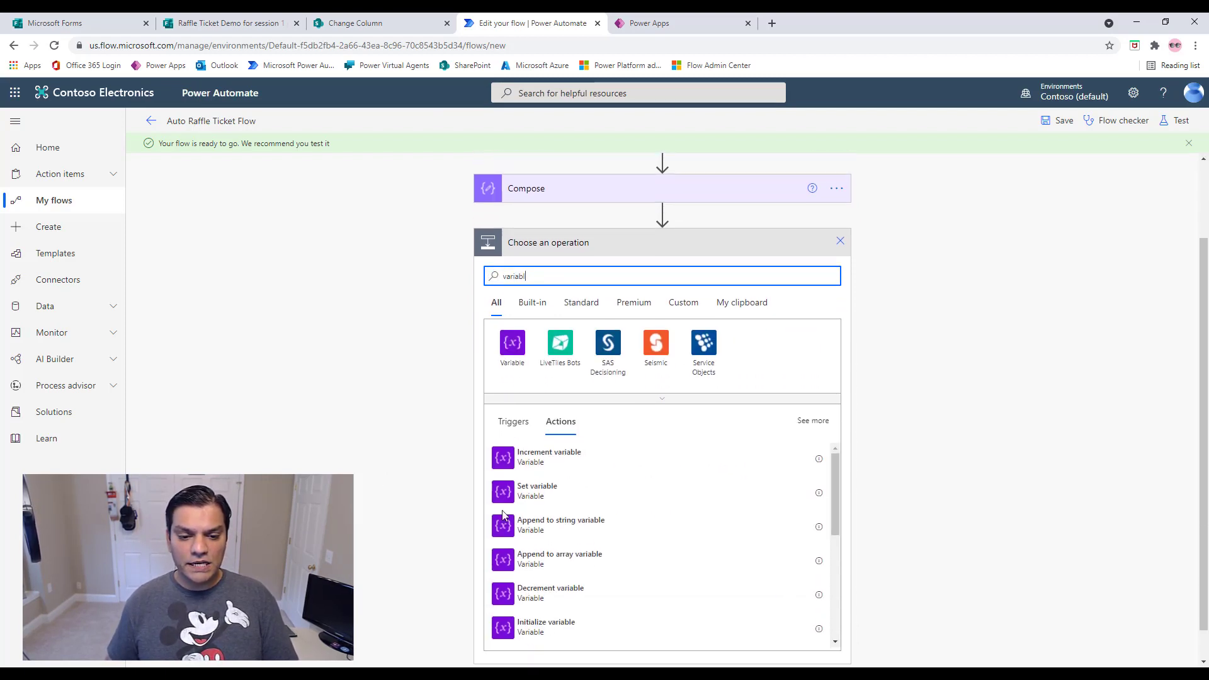
pyautogui.click(545, 625)
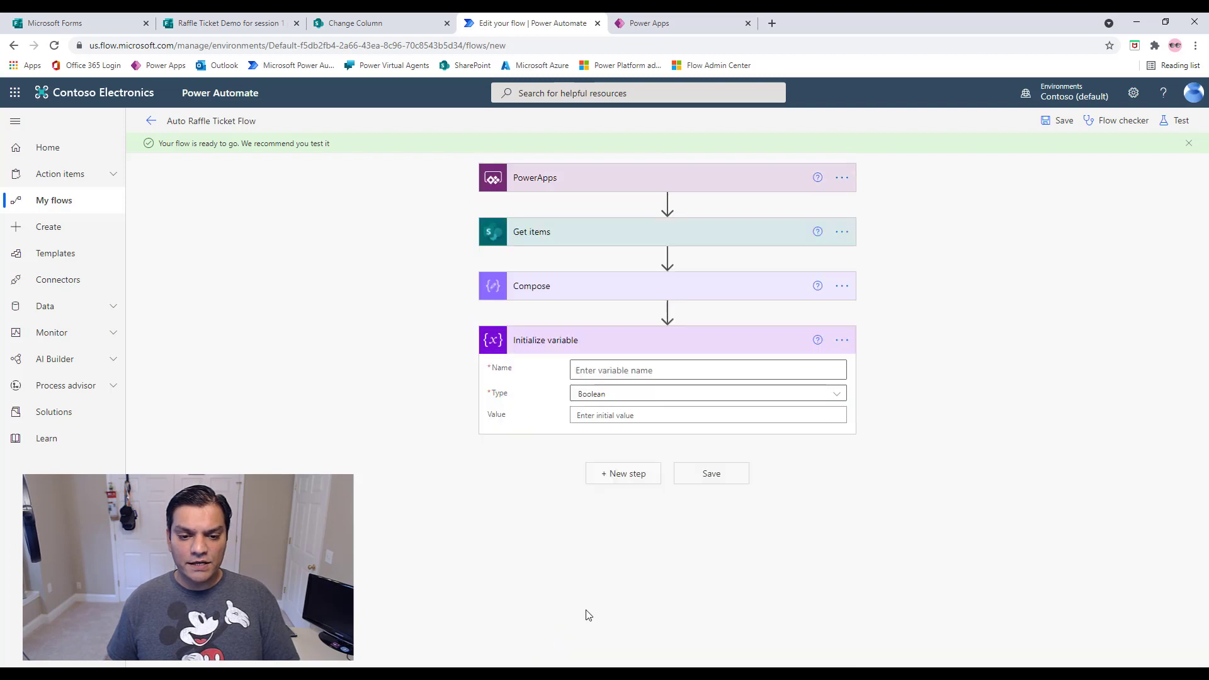
pyautogui.click(656, 374)
pyautogui.write('varRandom')
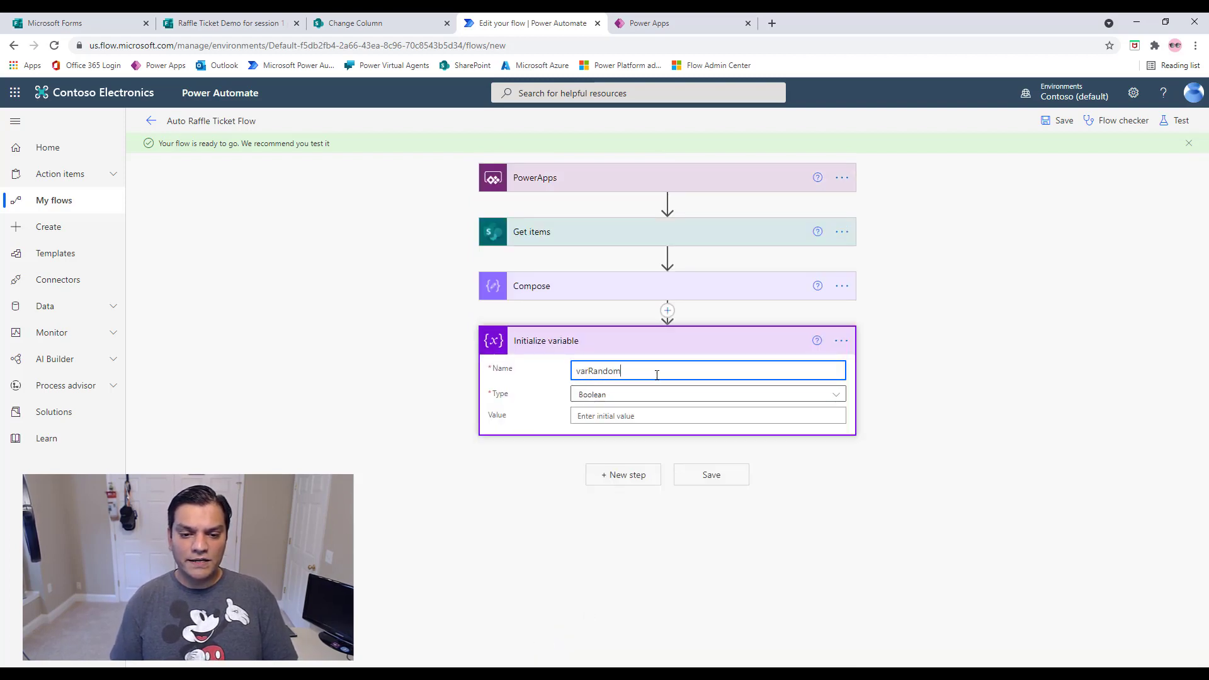
pyautogui.click(644, 399)
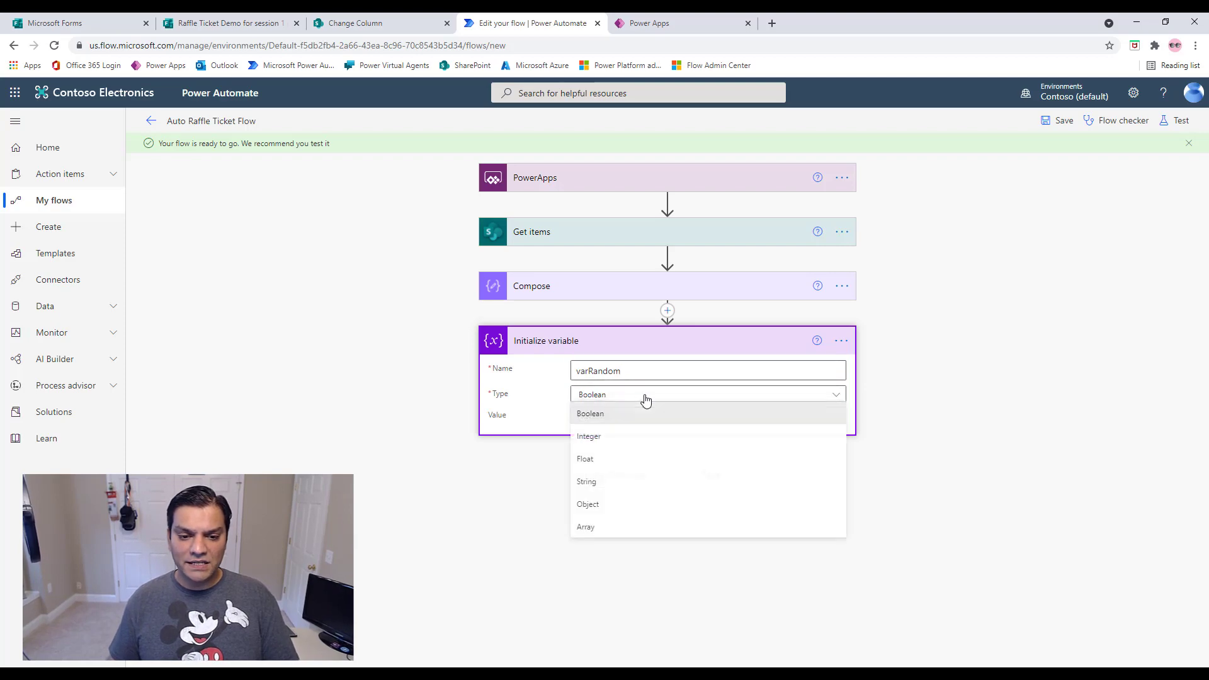
pyautogui.click(622, 439)
# Set varRandom's initial value to the expression rand(0,outputs('Compose')) and save the flow
pyautogui.click(606, 414)
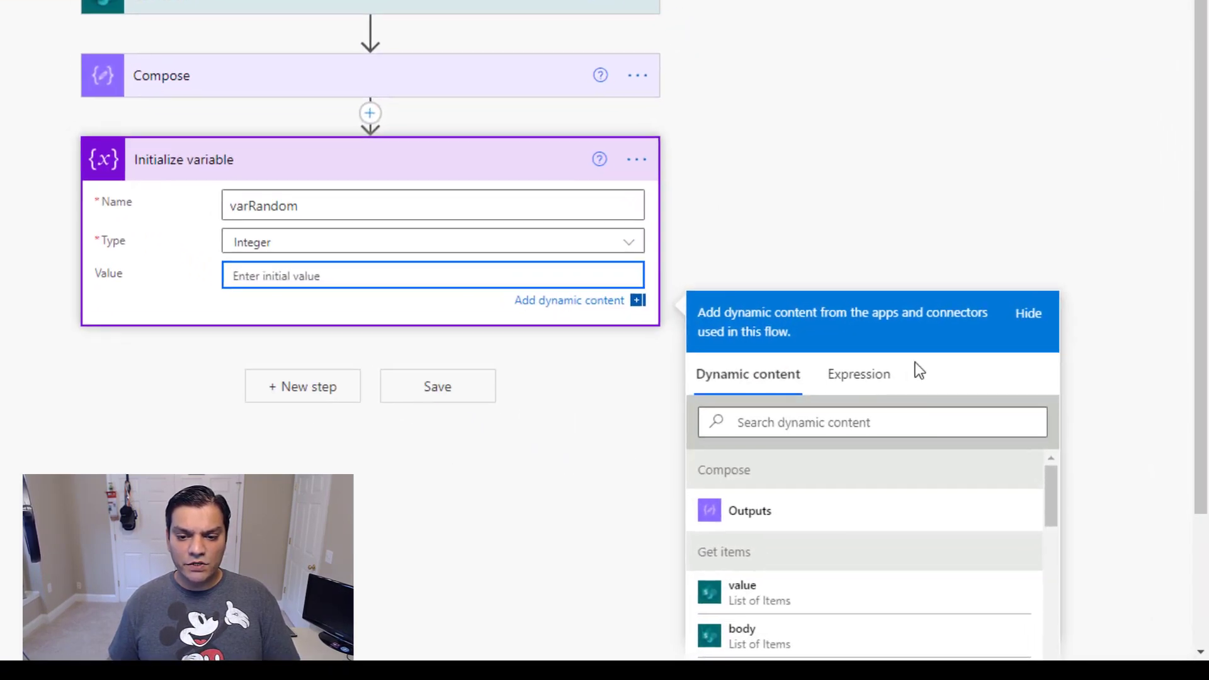
pyautogui.click(882, 378)
pyautogui.write('ra')
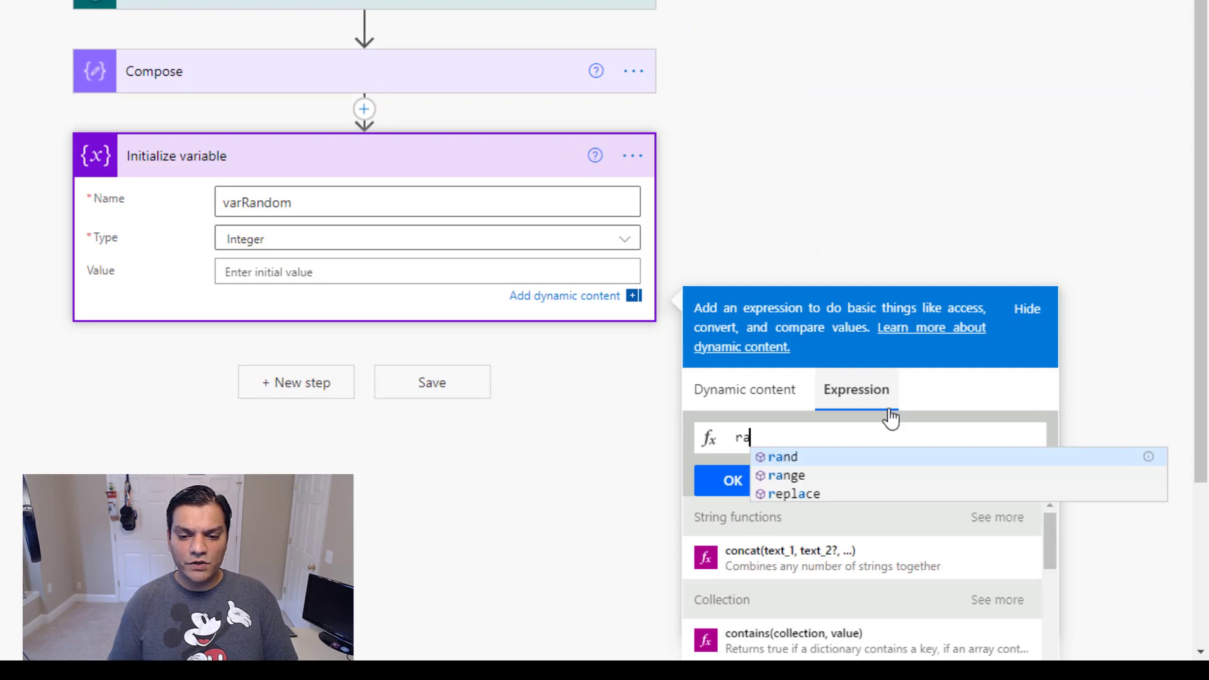
pyautogui.click(853, 457)
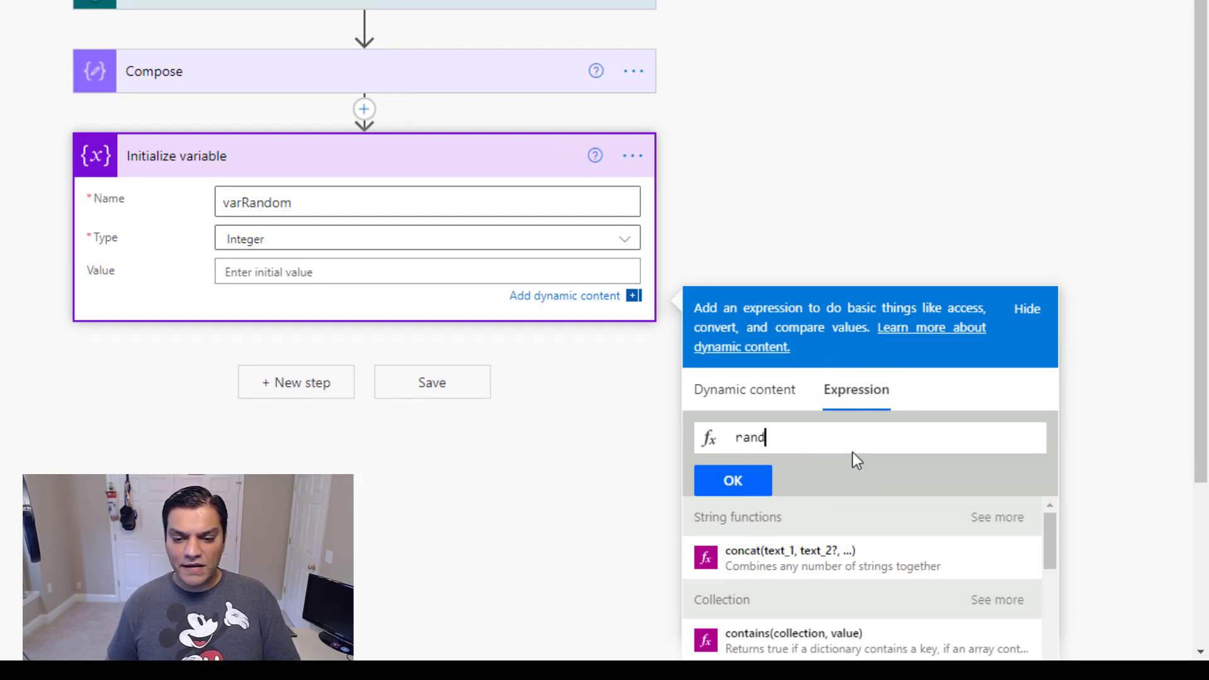
pyautogui.write('()')
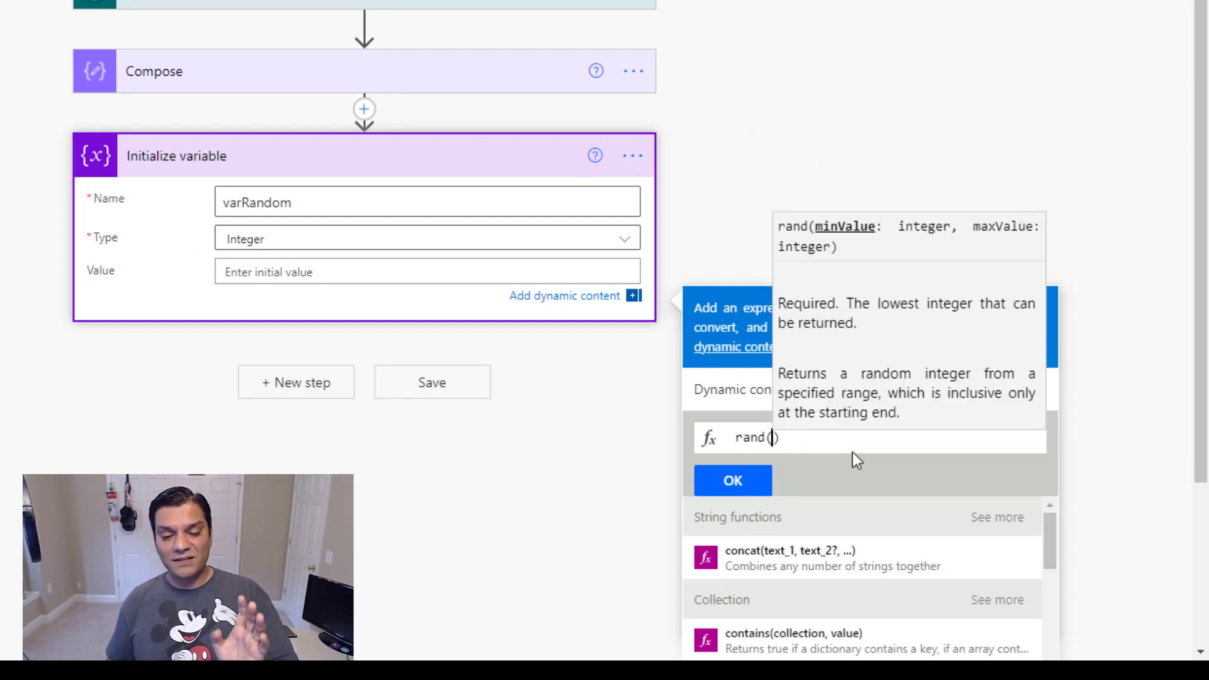
pyautogui.press('Left')
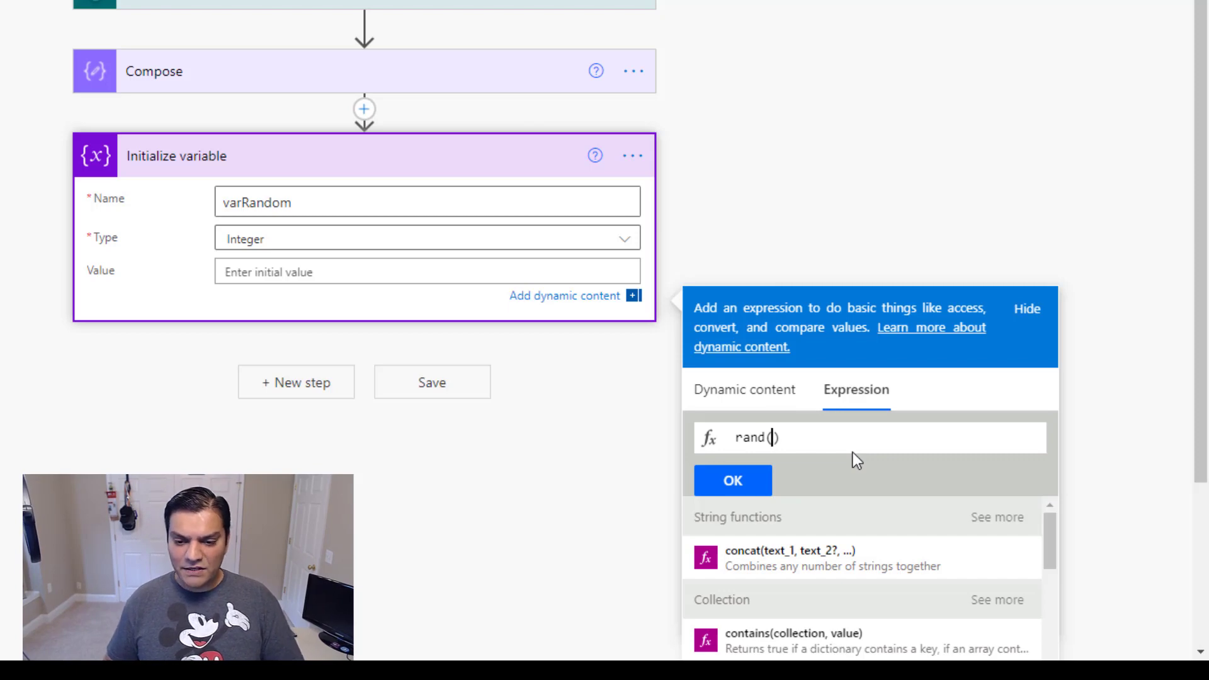
pyautogui.write('0,')
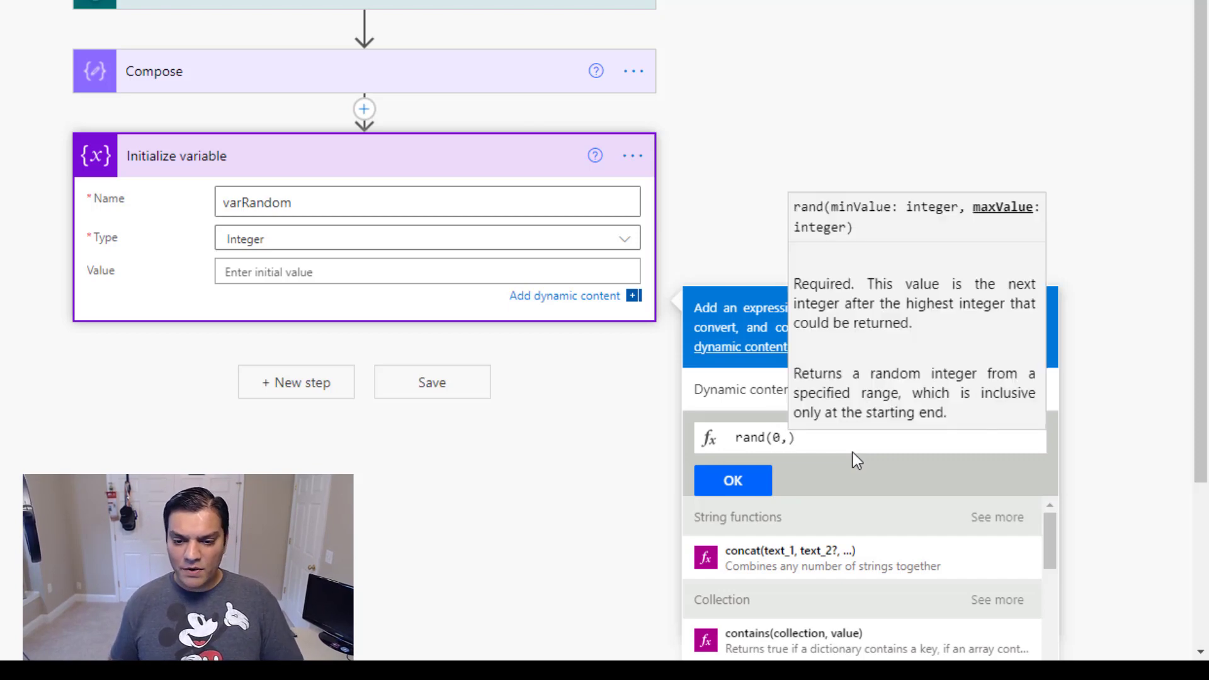
pyautogui.click(738, 389)
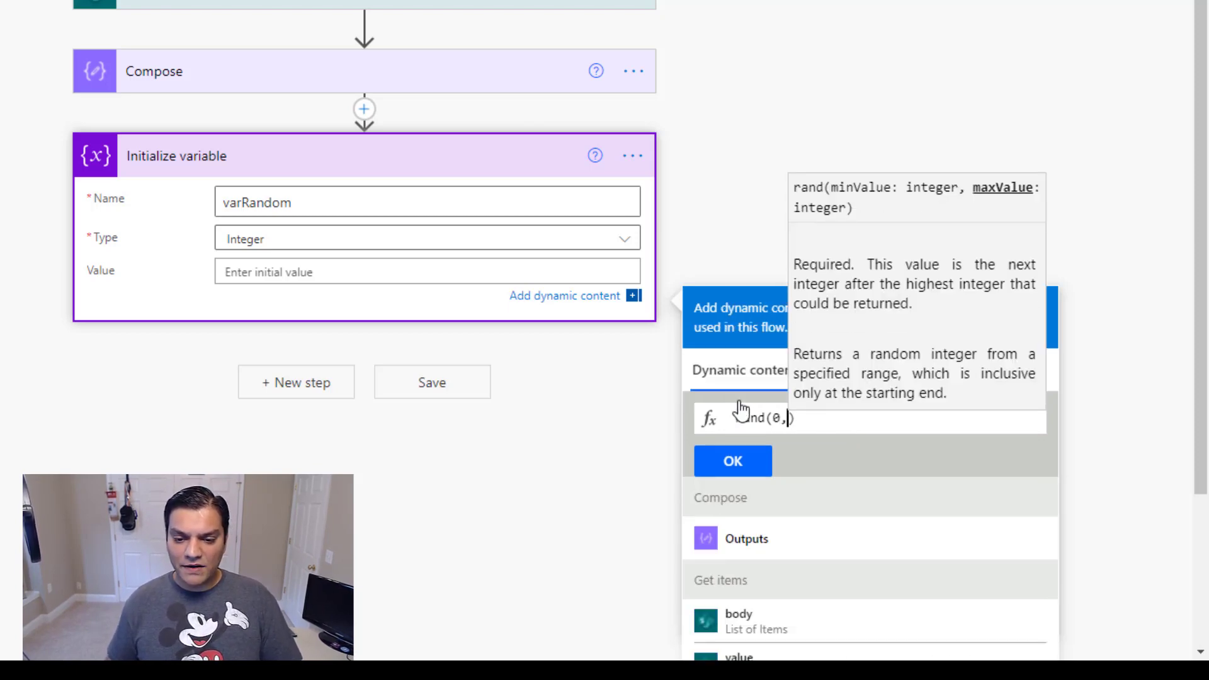
pyautogui.click(716, 549)
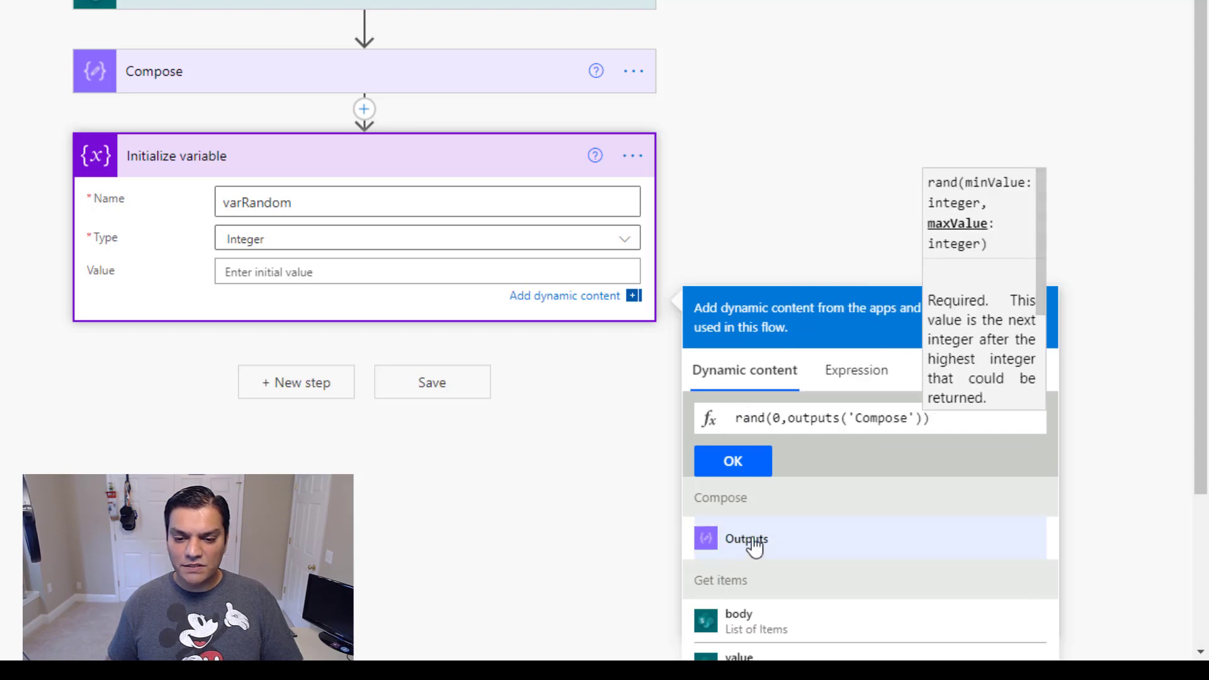
pyautogui.click(724, 473)
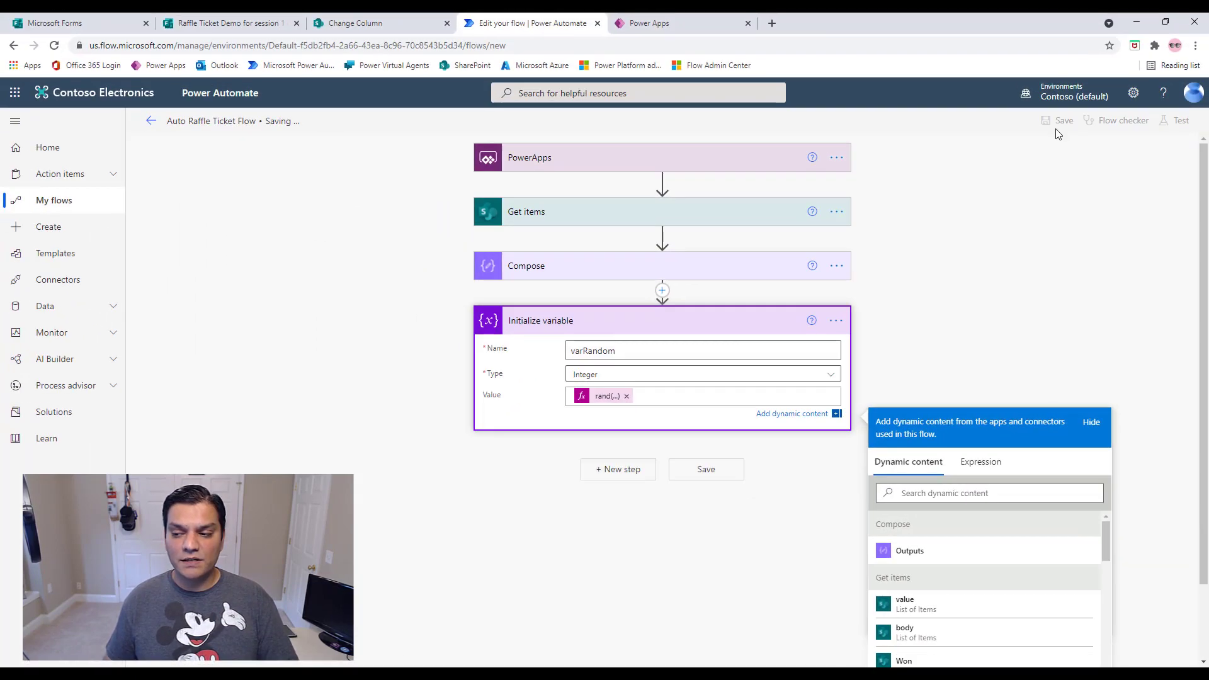
pyautogui.click(432, 387)
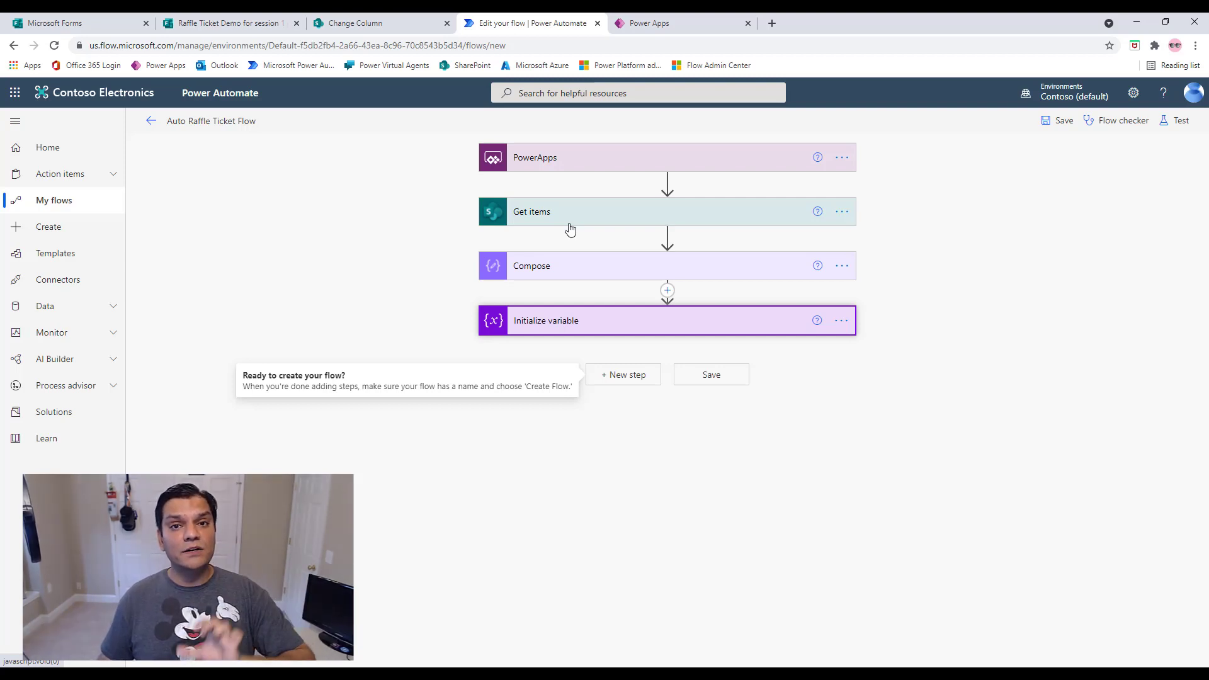
# Add a SharePoint Get item action as a new step below Initialize variable
pyautogui.click(609, 378)
pyautogui.write('SharePoint')
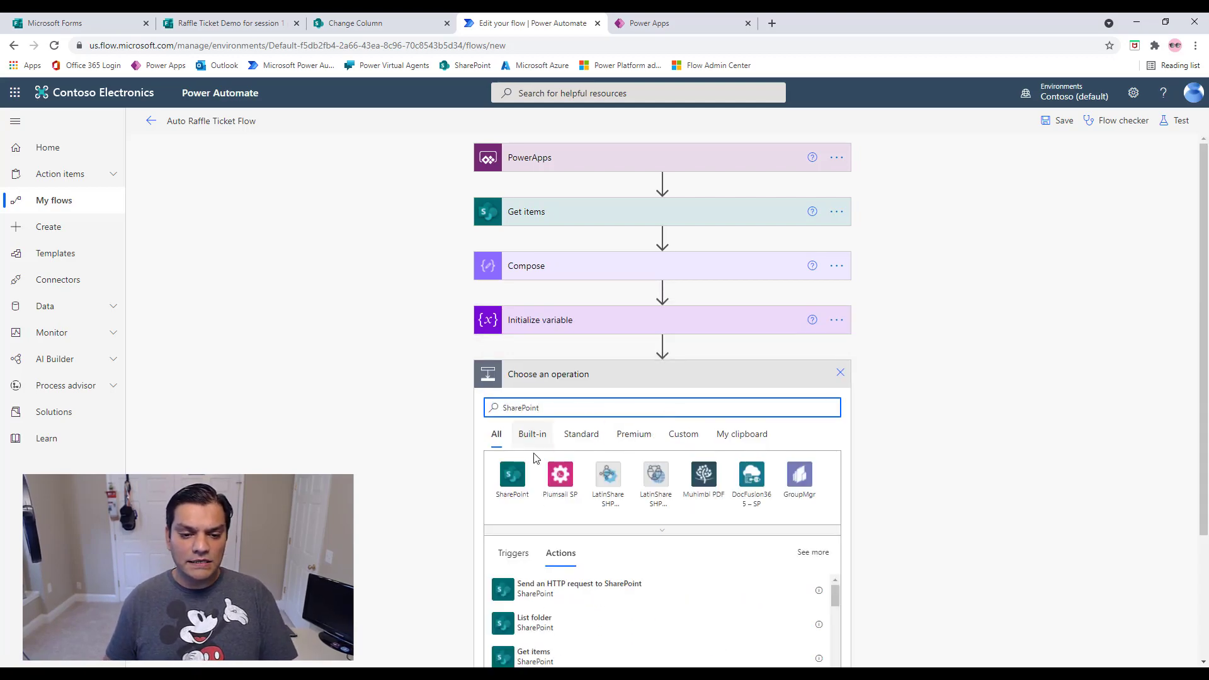
pyautogui.click(514, 477)
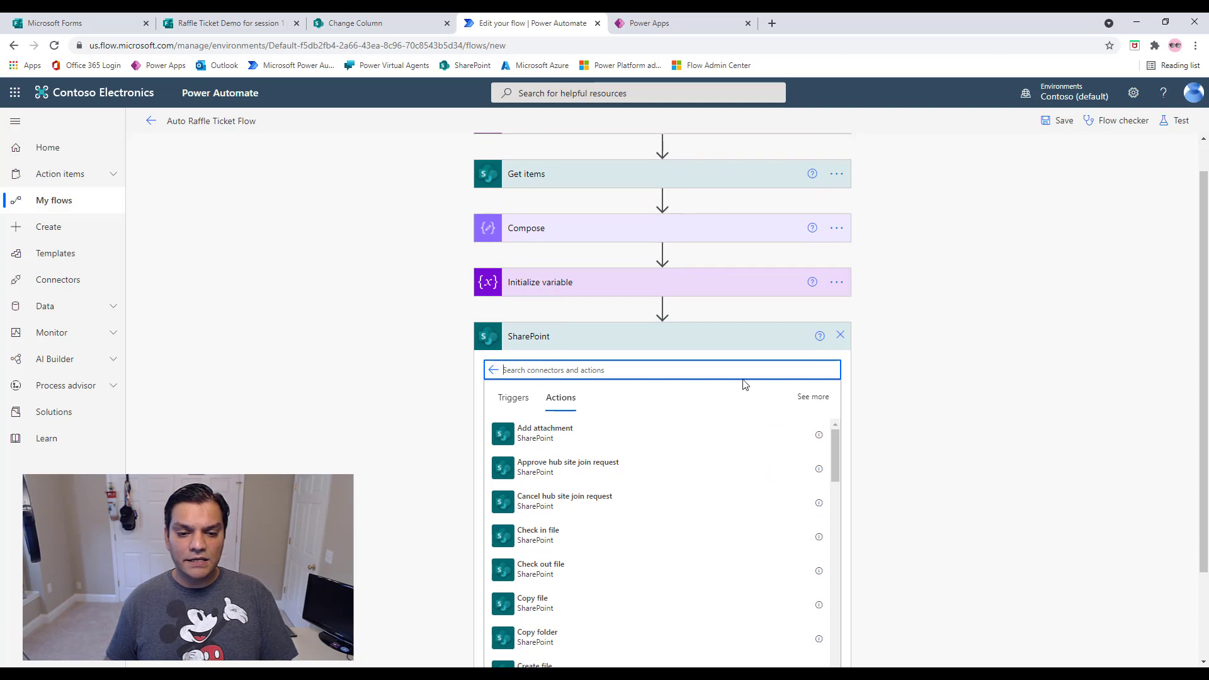
pyautogui.write('get')
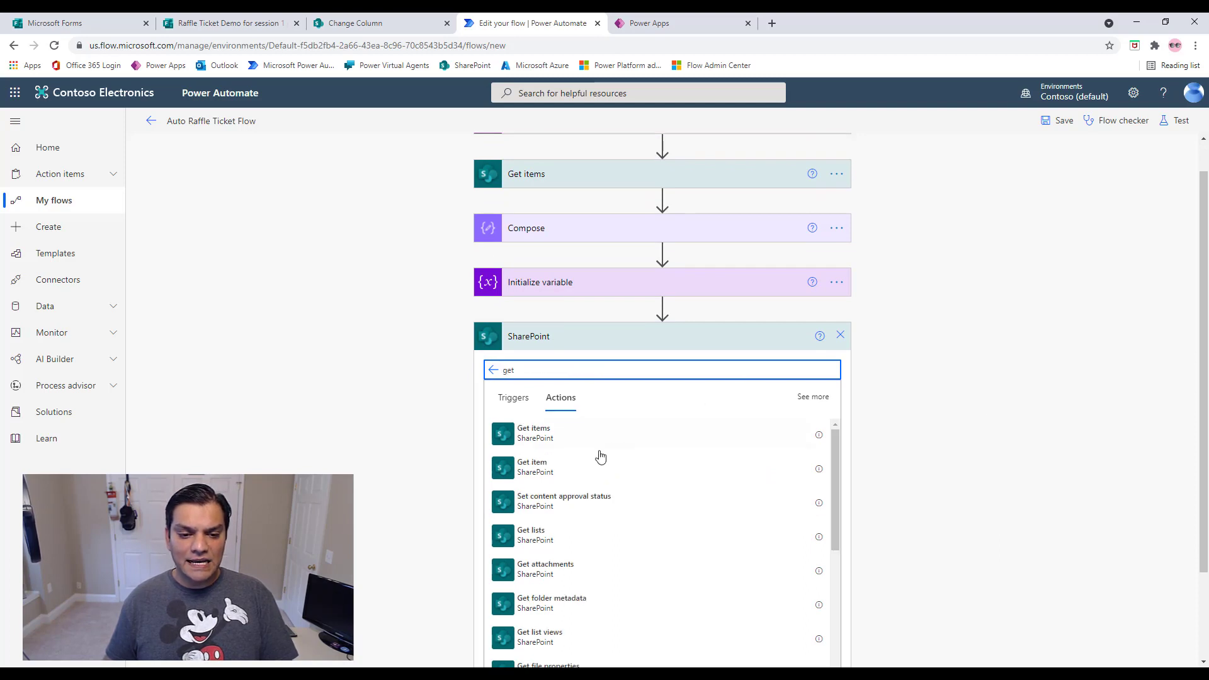
pyautogui.click(532, 469)
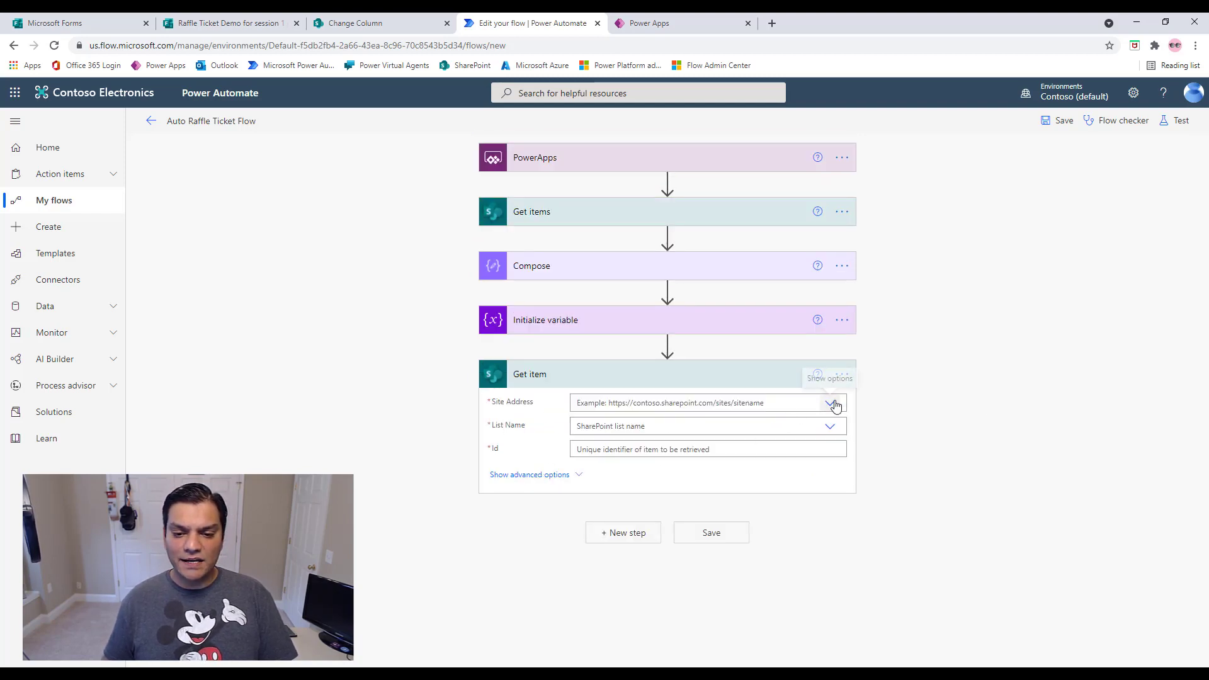
# Point the Get item action to the Power Platform Test Site and its Raffle Ticket Live Demo list
pyautogui.click(830, 404)
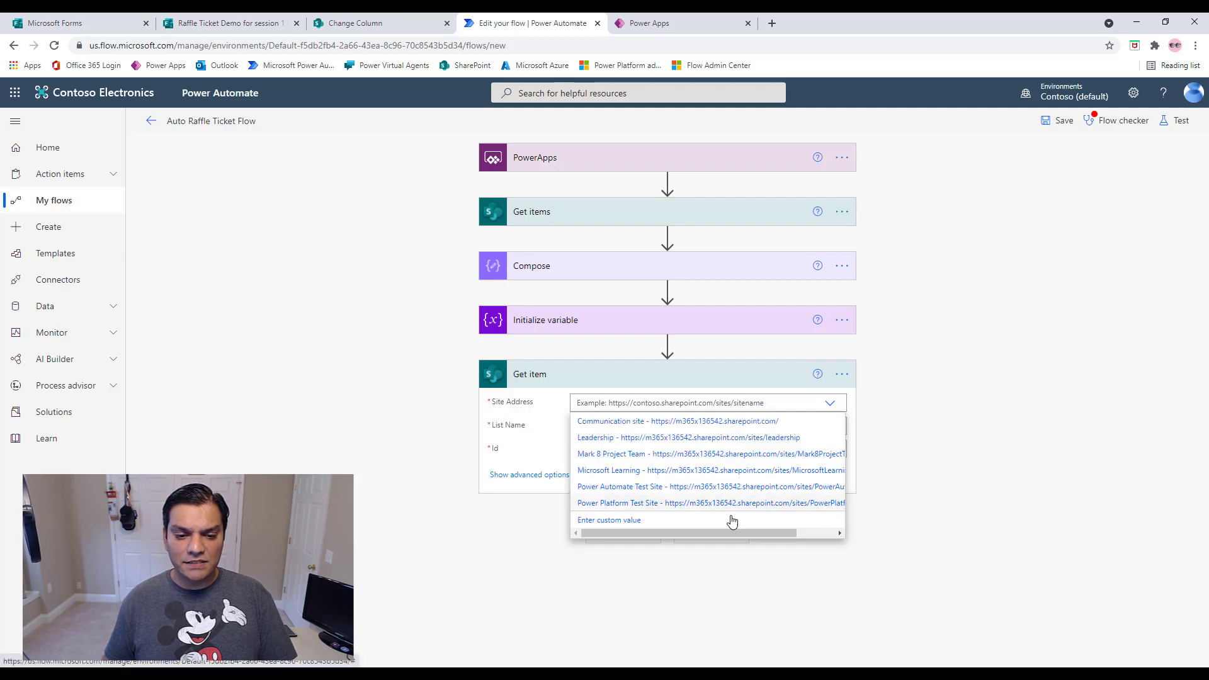
pyautogui.click(661, 501)
pyautogui.click(830, 440)
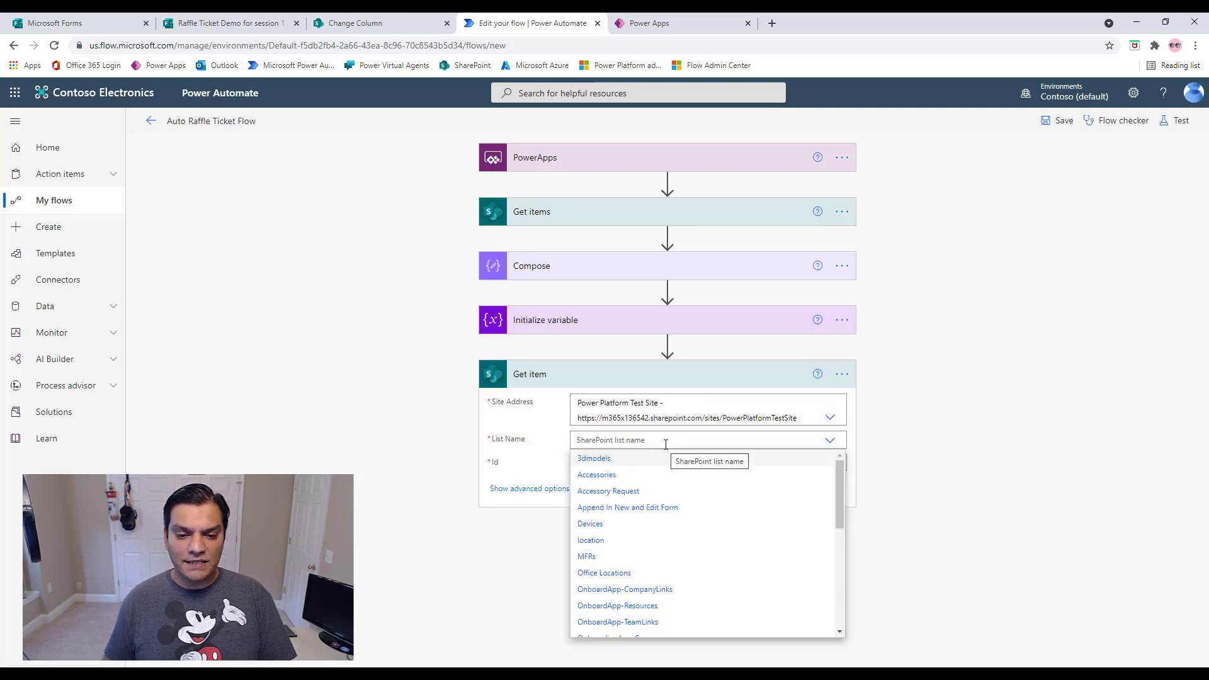
pyautogui.scroll(-5, 643, 513)
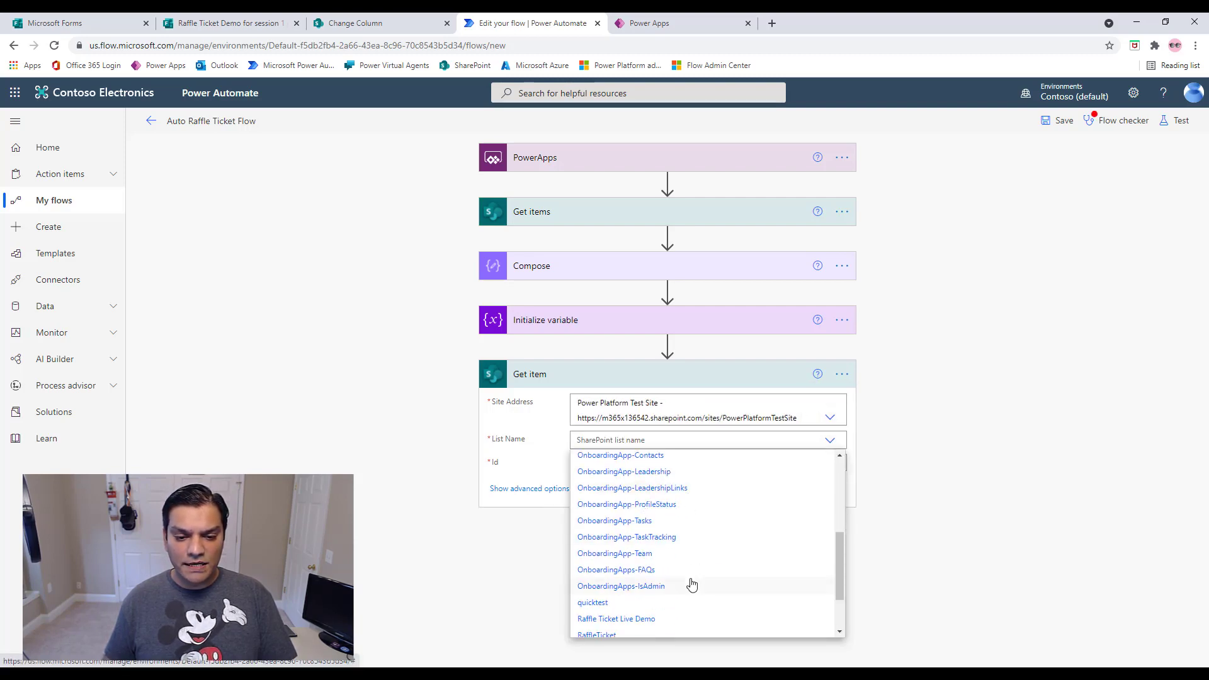
pyautogui.scroll(-2, 677, 551)
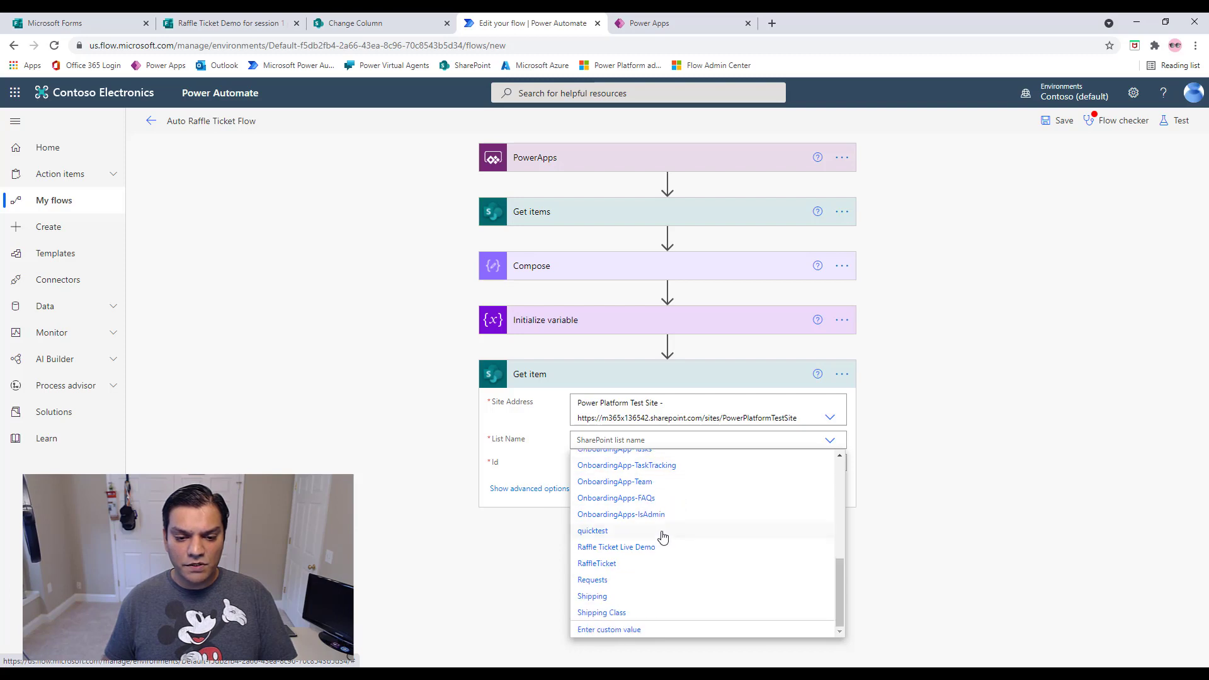
pyautogui.click(663, 548)
# Set the Get item action's Id to the varRandom variable
pyautogui.click(575, 464)
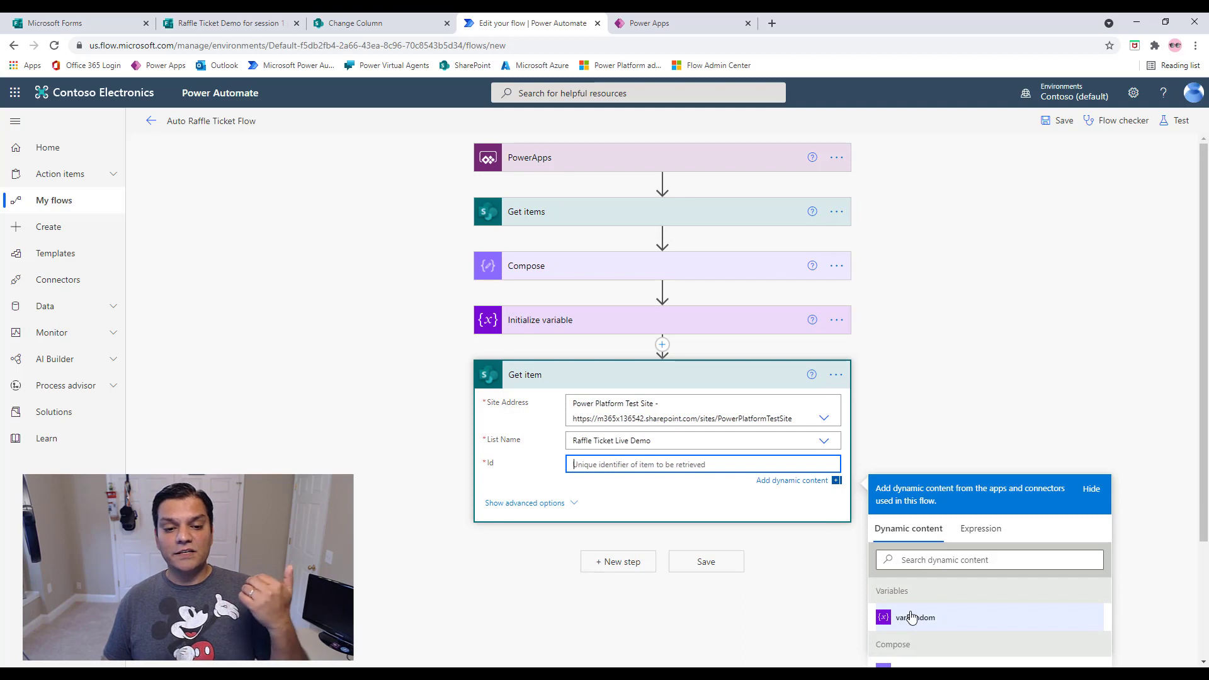
pyautogui.click(912, 618)
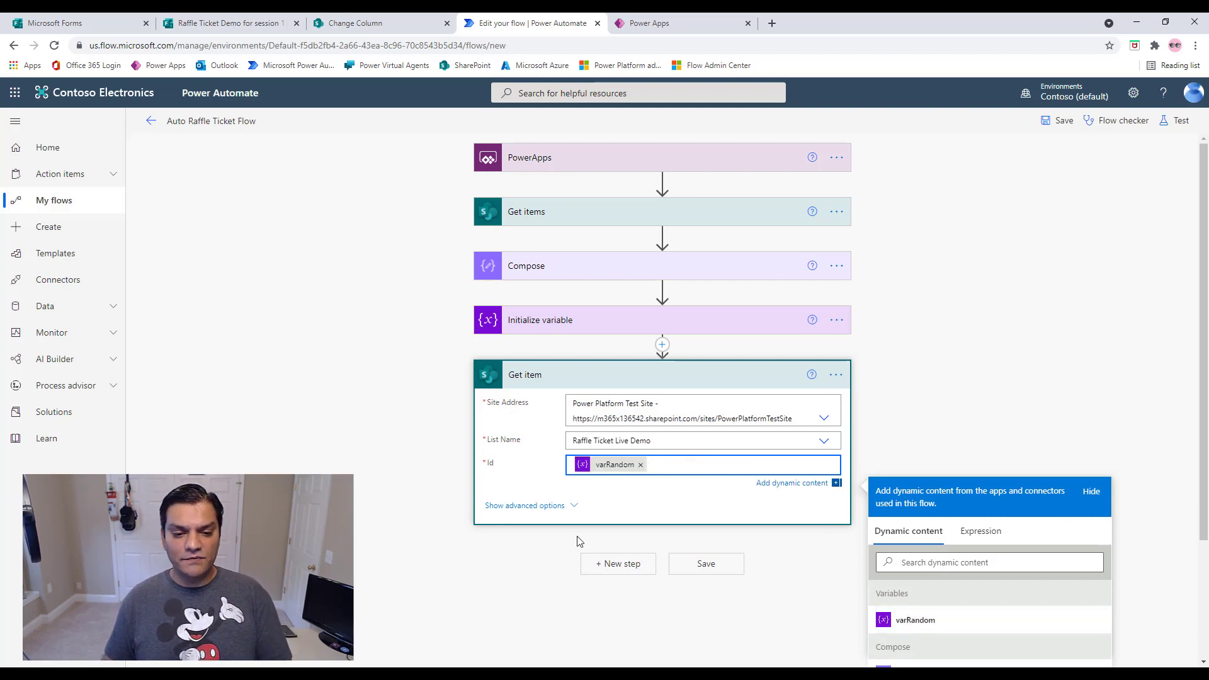
pyautogui.click(393, 539)
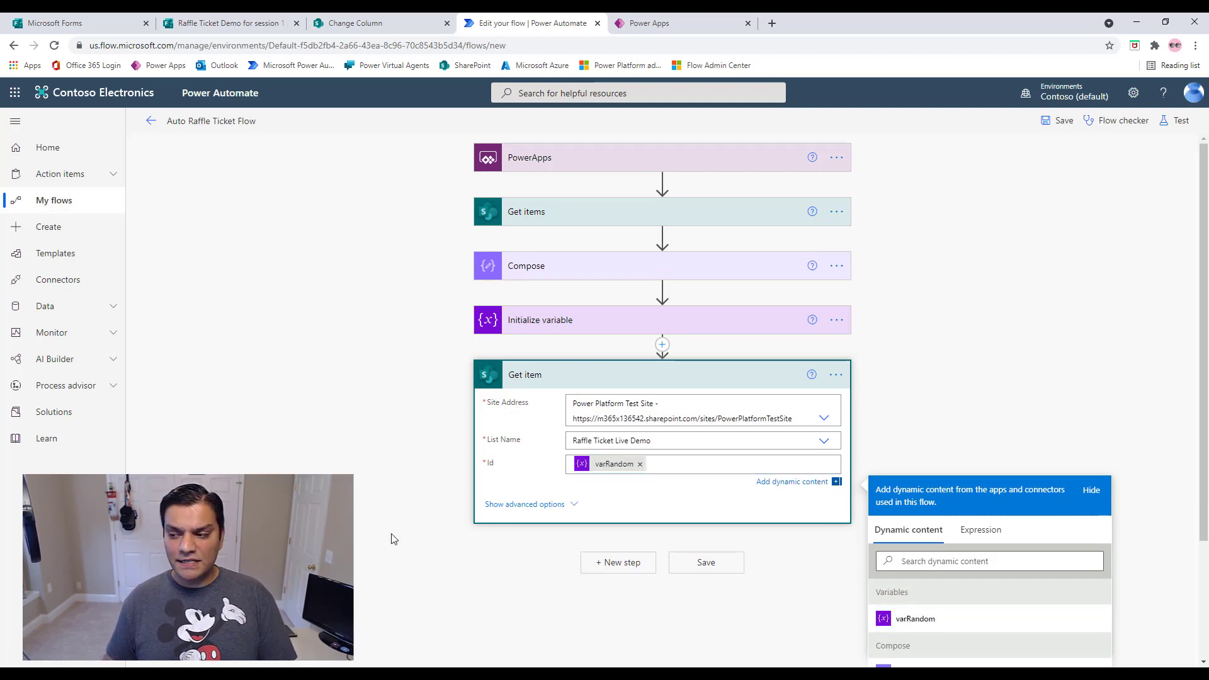
# Add a SharePoint Update item action as a new step below Get item
pyautogui.click(652, 549)
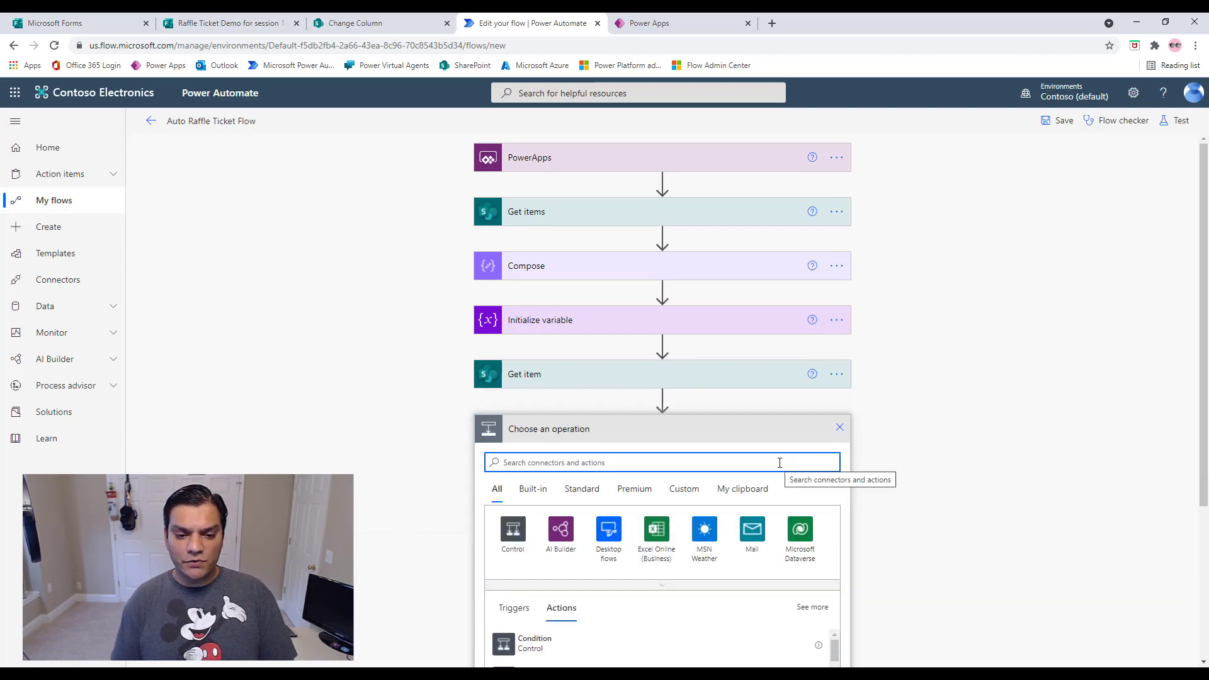
pyautogui.write('sharepoint')
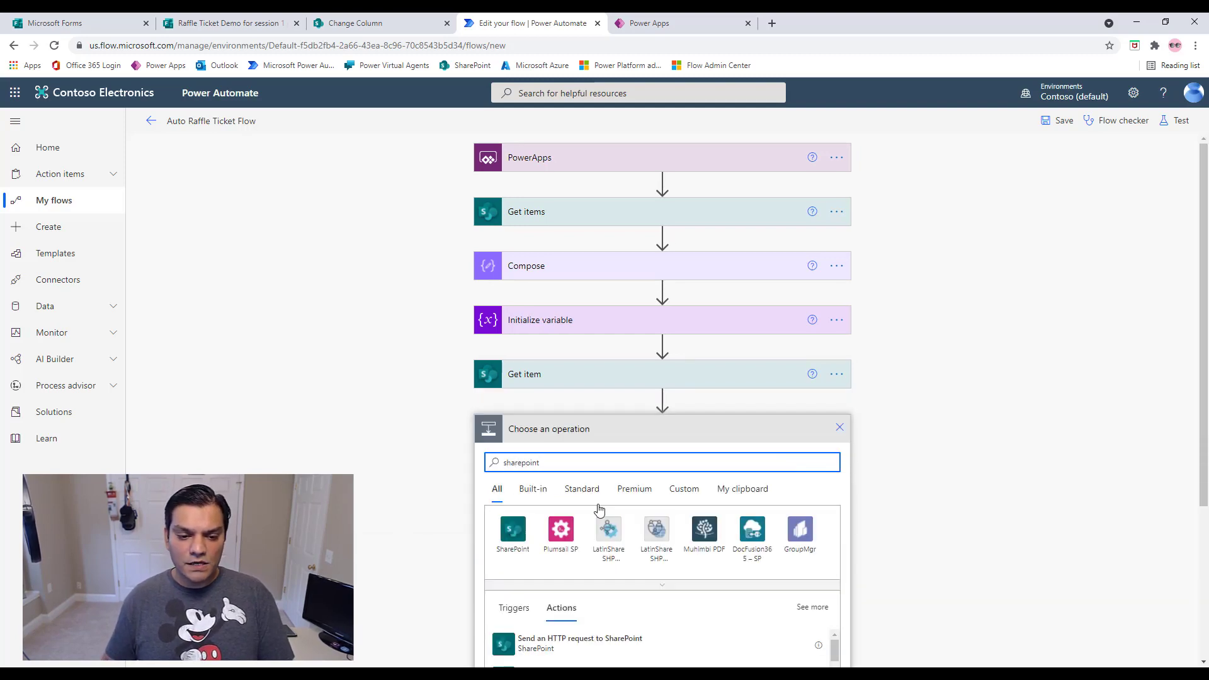
pyautogui.click(513, 529)
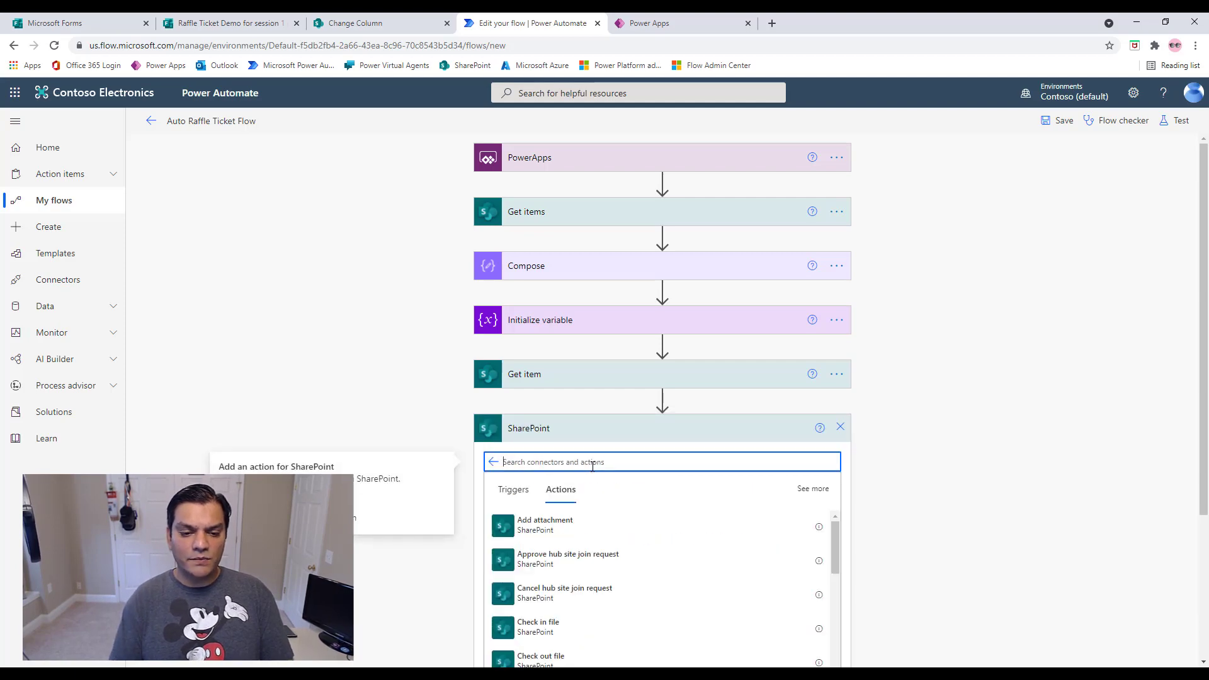
pyautogui.write('upd')
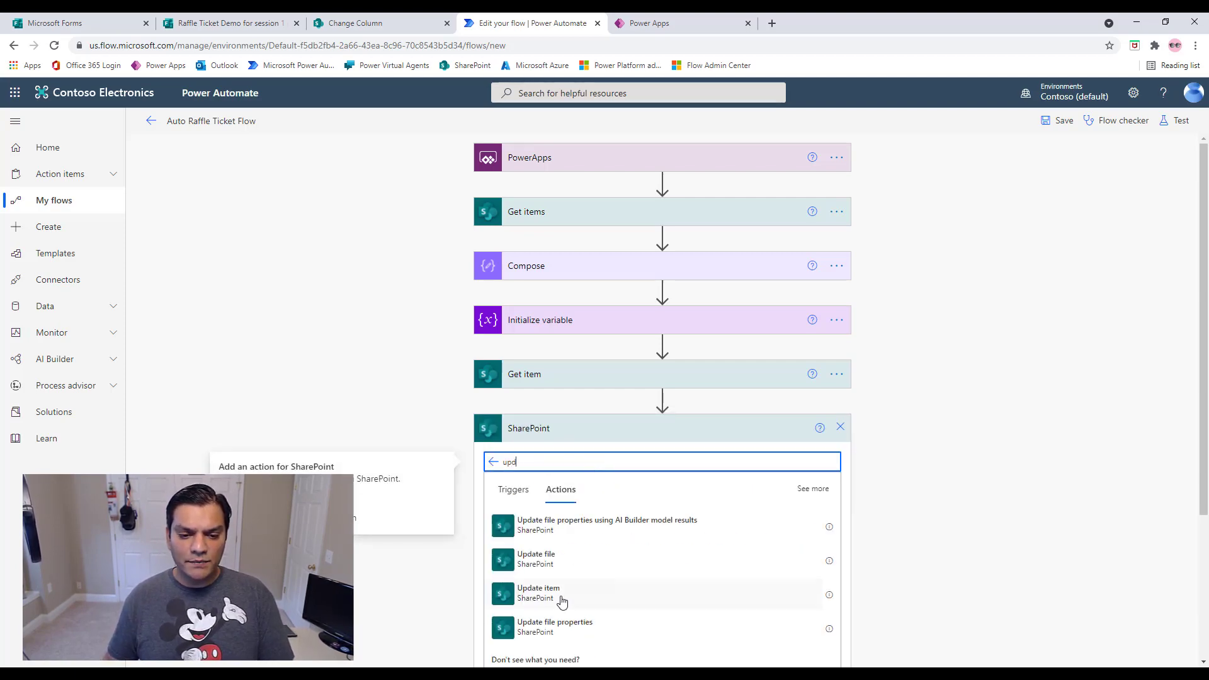
pyautogui.click(560, 599)
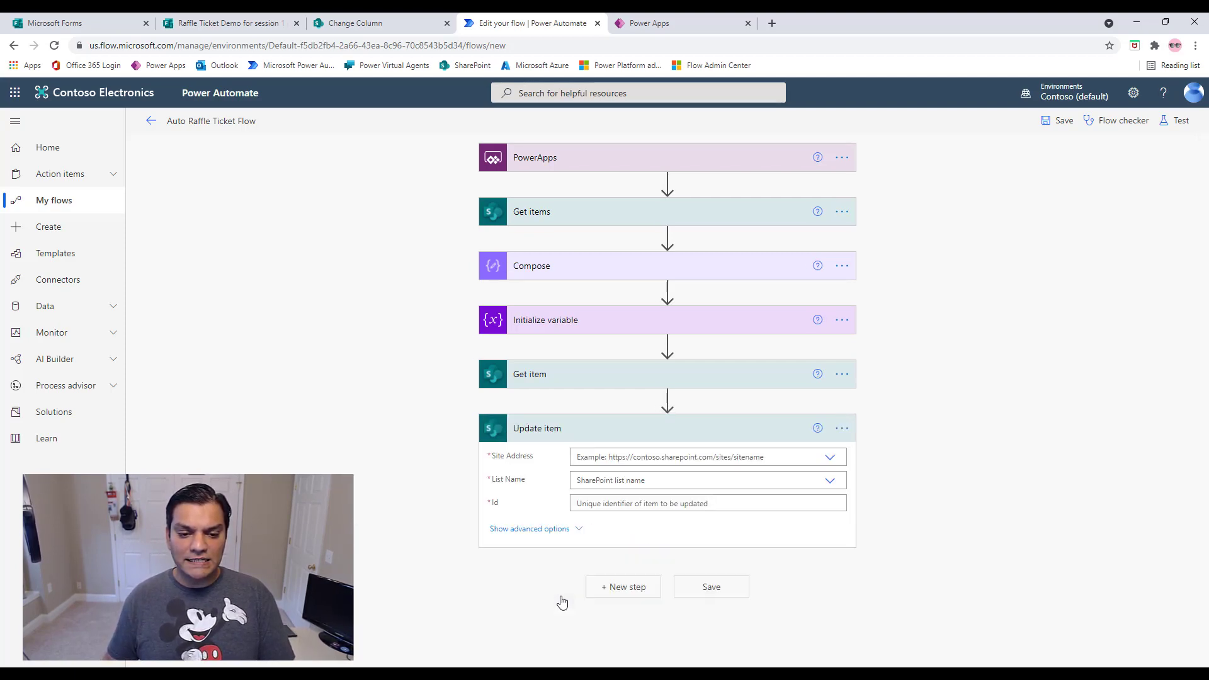
# Point the Update item action to the Power Platform Test Site and its Raffle Ticket Live Demo list
pyautogui.click(830, 460)
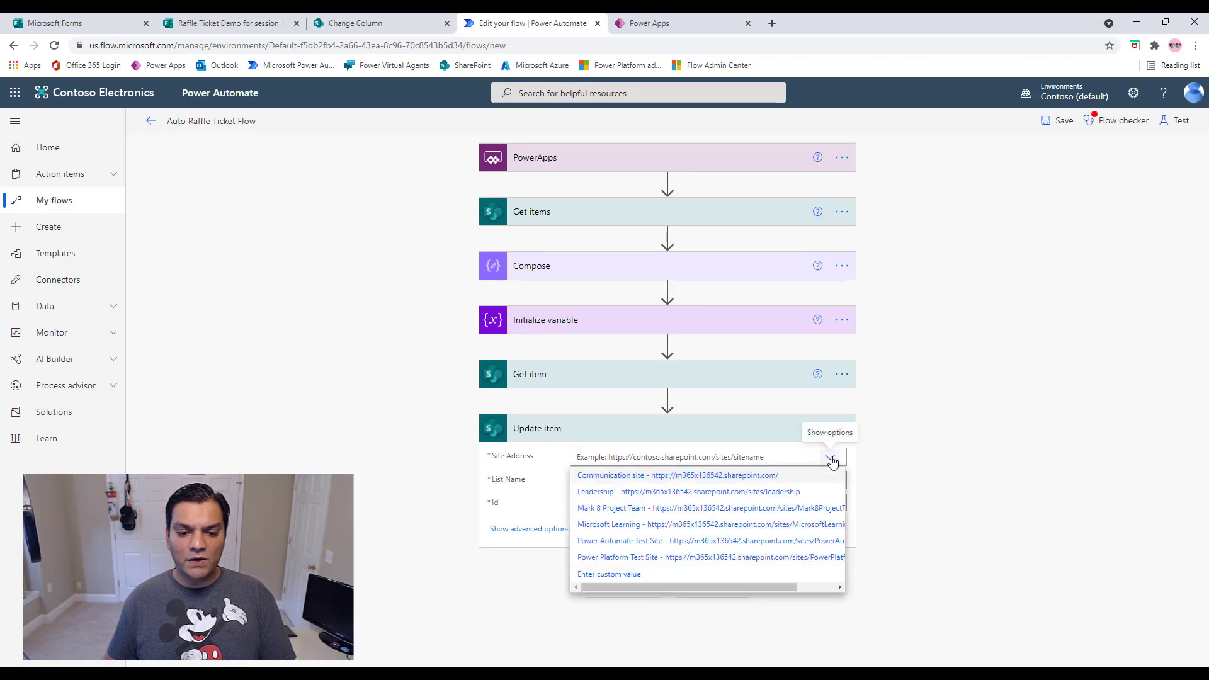
pyautogui.click(805, 560)
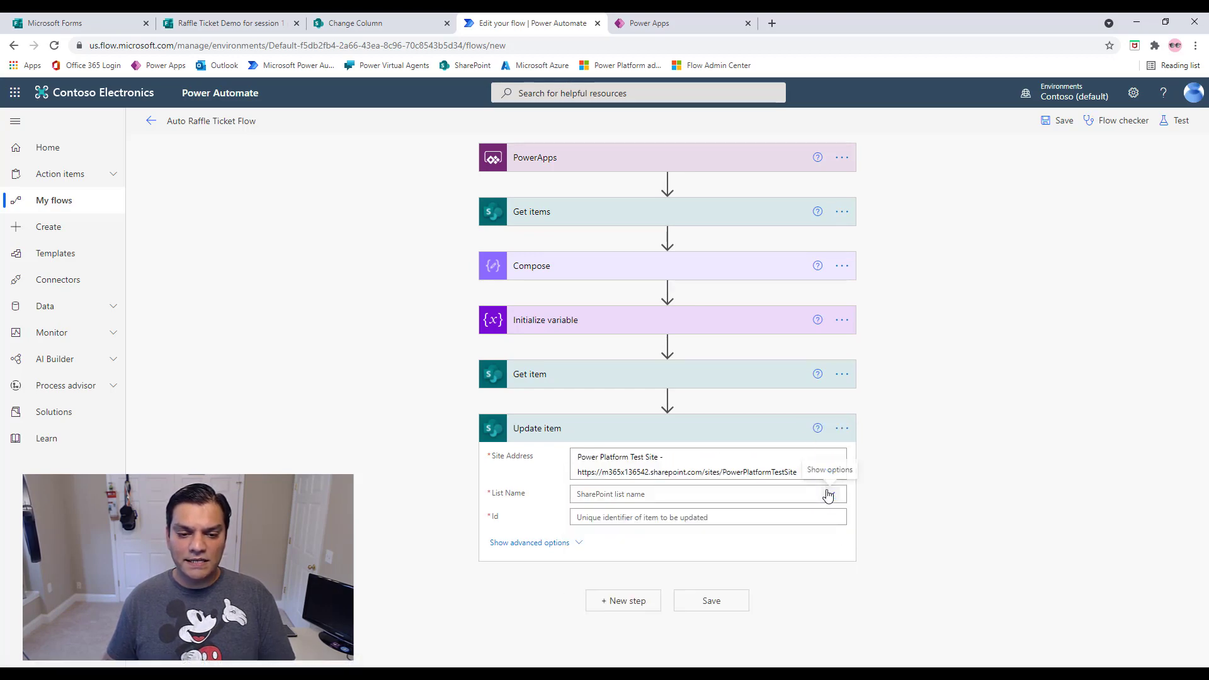
pyautogui.click(714, 492)
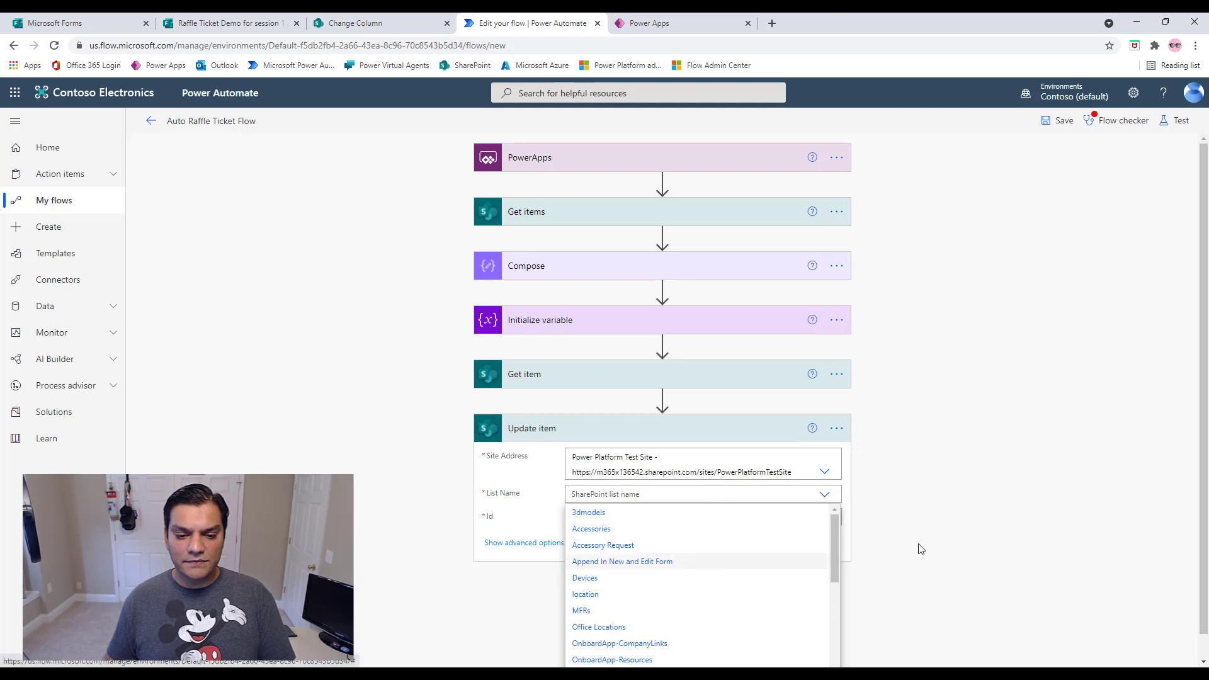
pyautogui.scroll(-4, 764, 558)
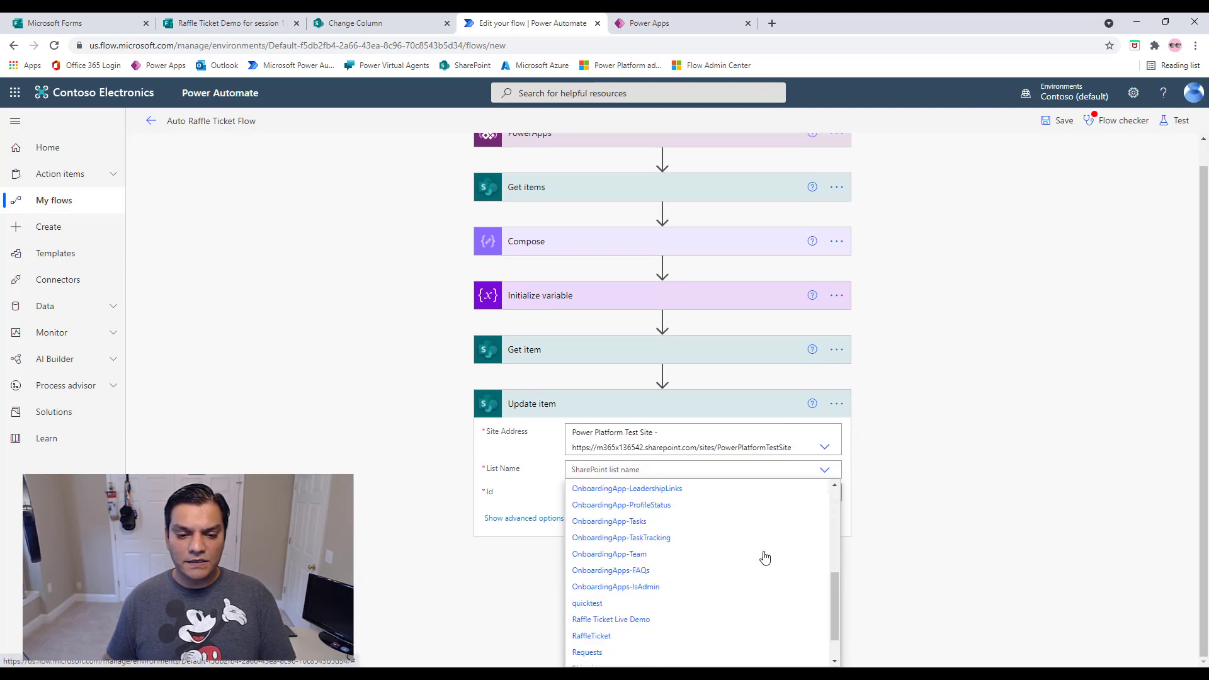
pyautogui.scroll(-1, 765, 558)
pyautogui.click(624, 575)
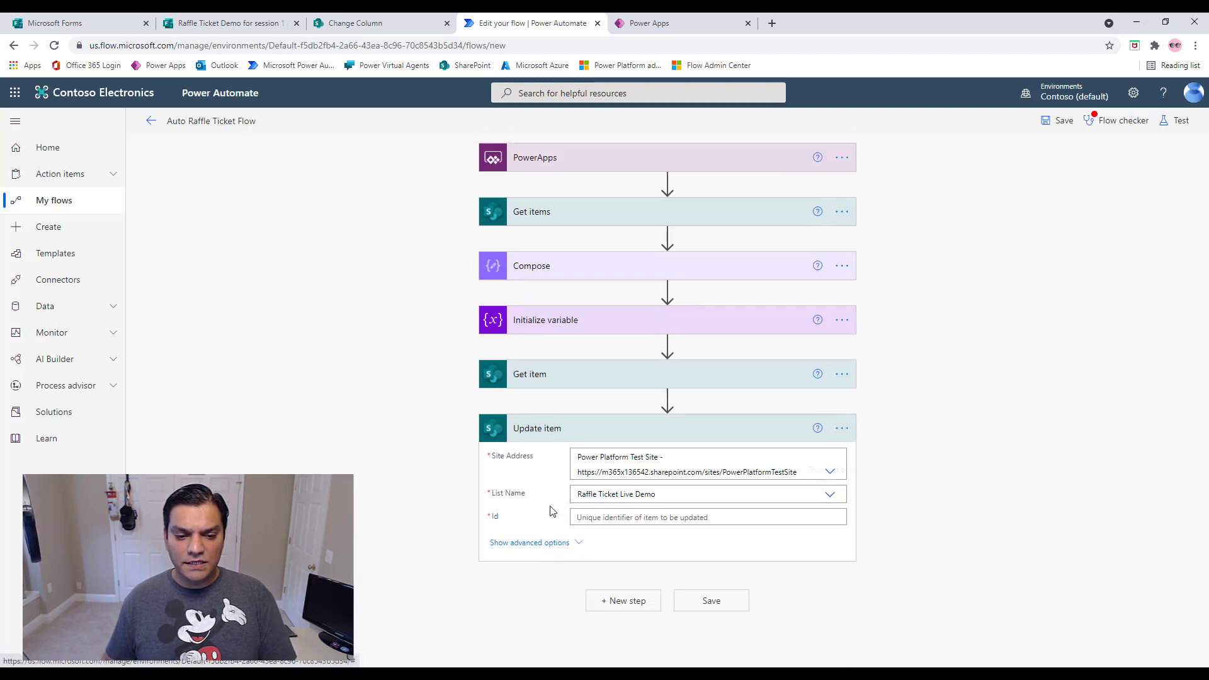
# In Update item, fill Id and Full Name with the ID and Full Name values from Get item, and set Won Value to Yes
pyautogui.click(622, 517)
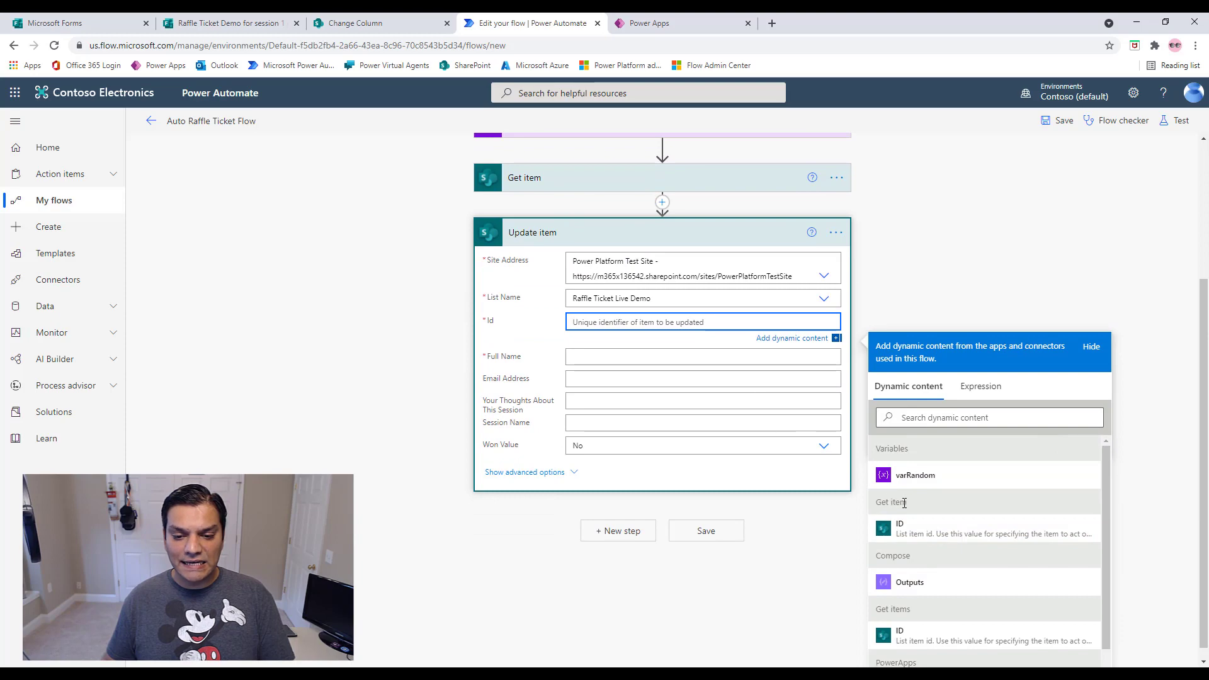
pyautogui.click(923, 530)
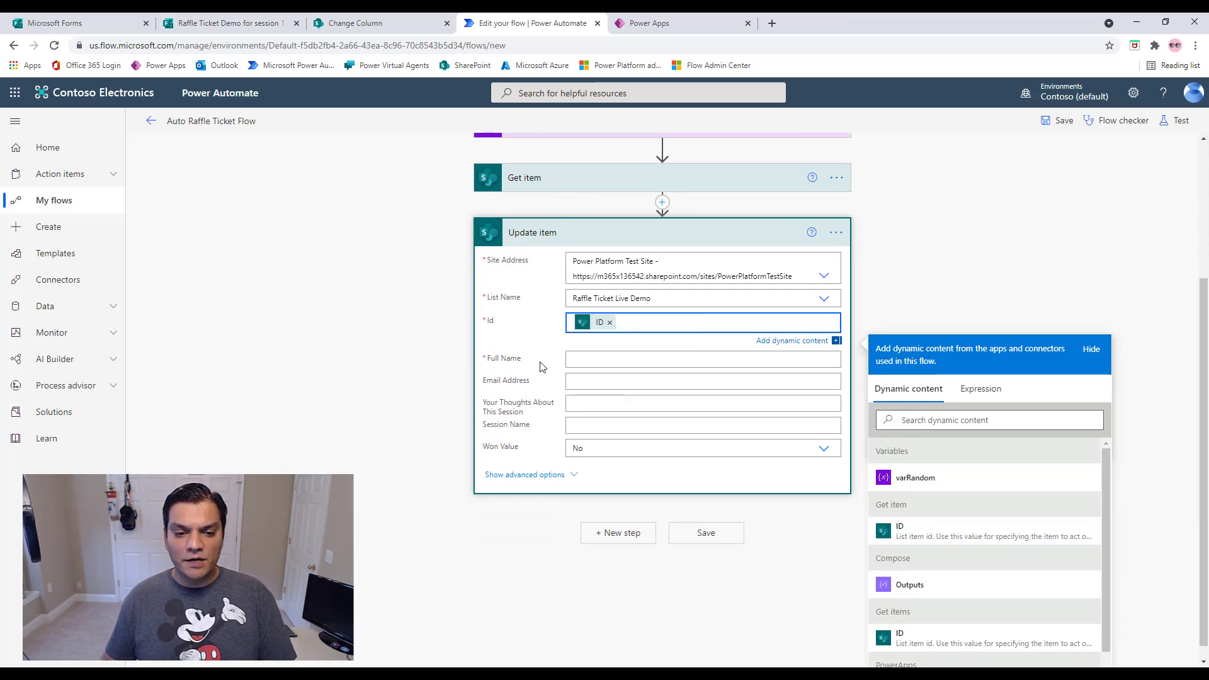
pyautogui.click(627, 357)
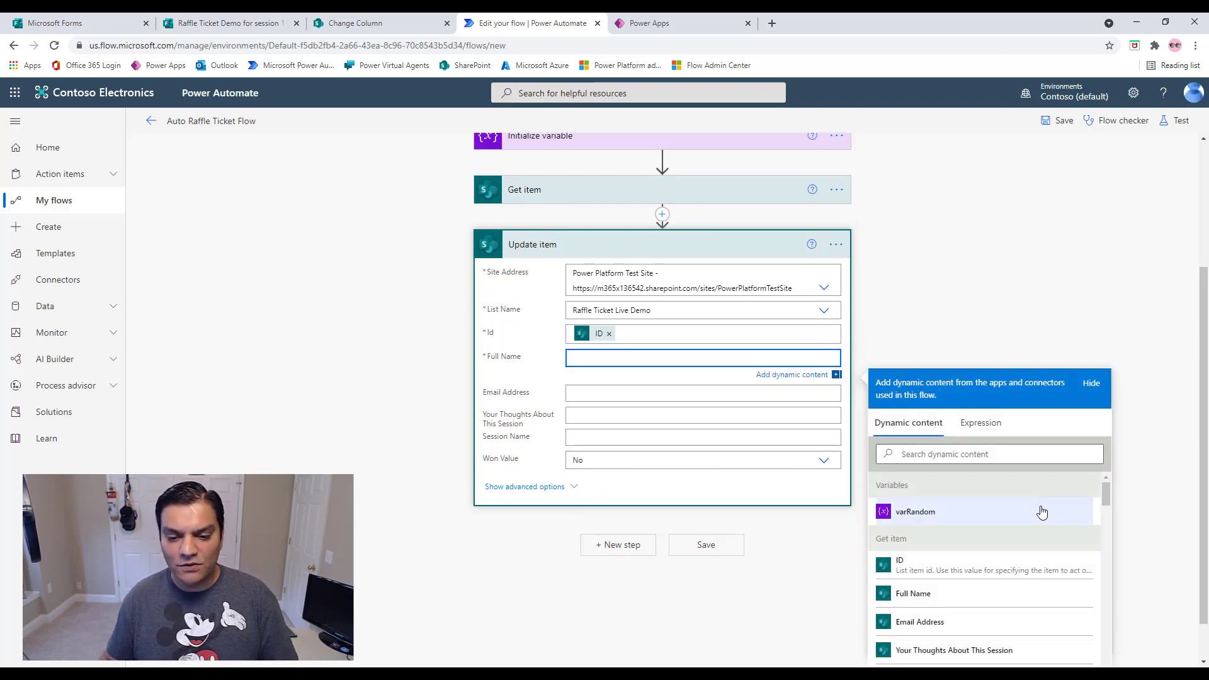
pyautogui.click(998, 603)
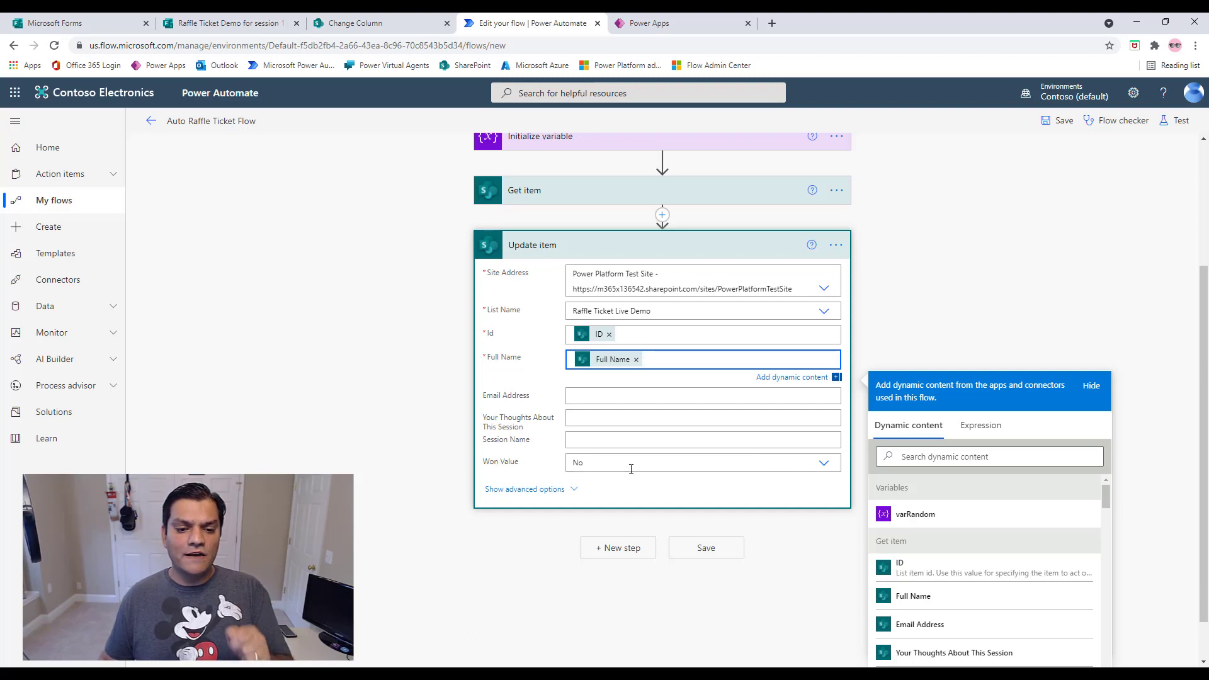
pyautogui.click(819, 463)
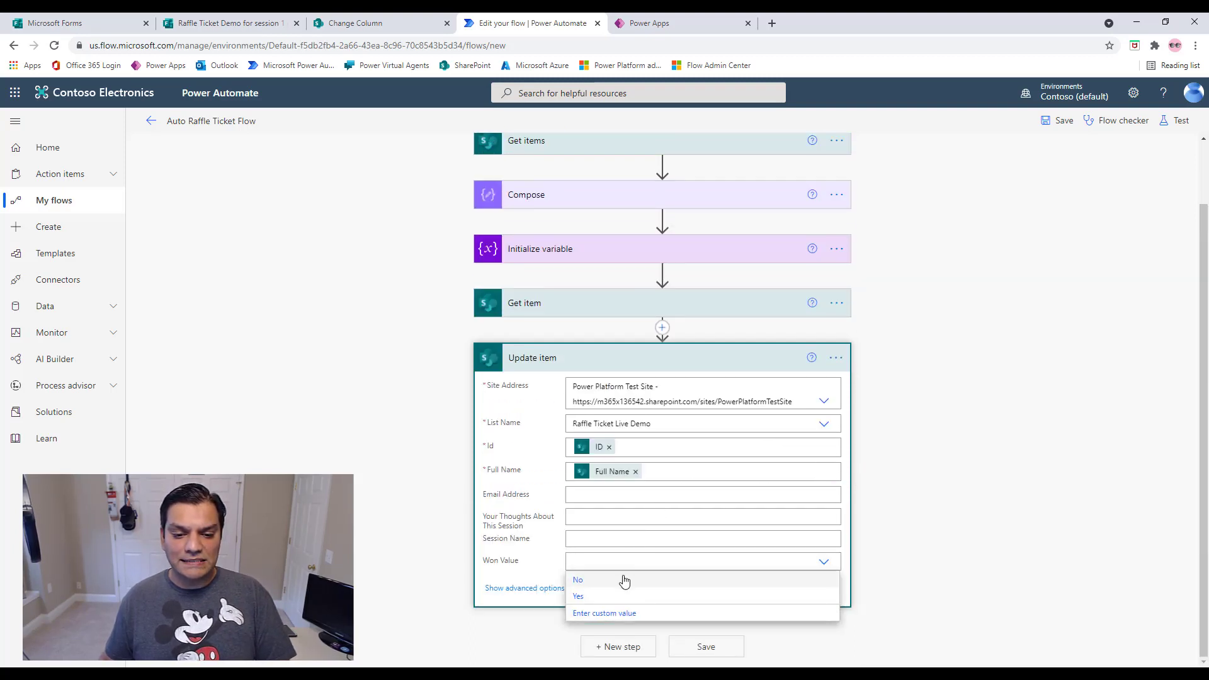
pyautogui.click(602, 597)
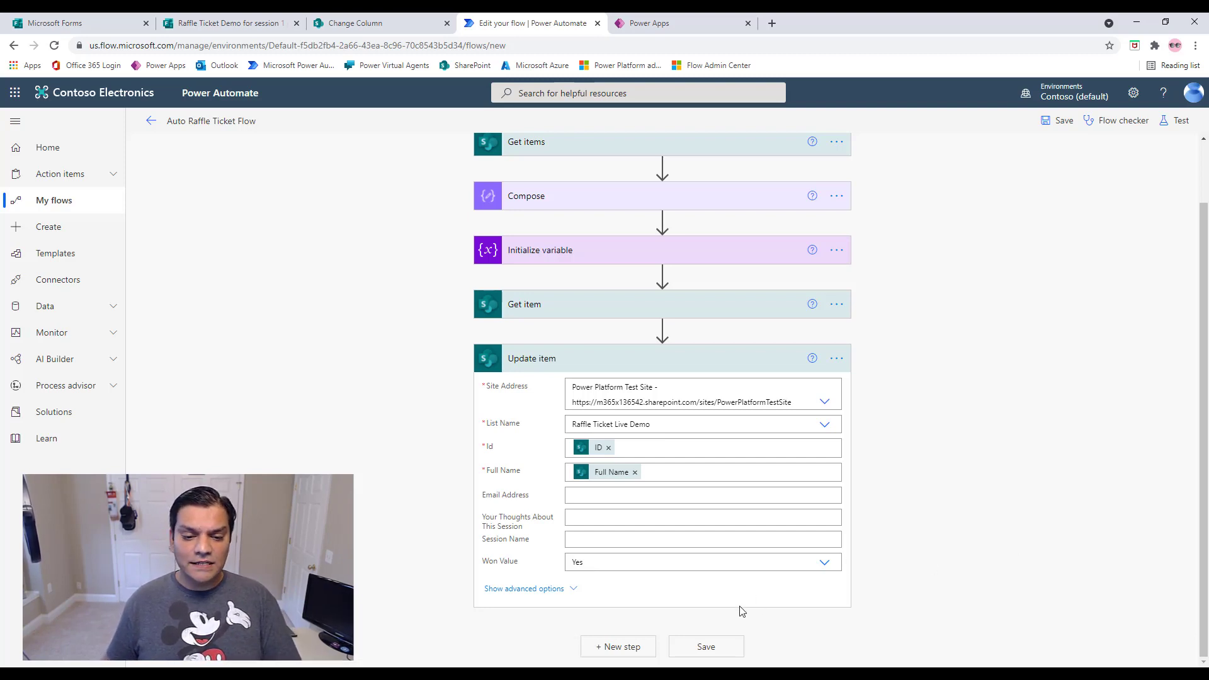
# Add the PowerApps action Respond to a PowerApp or flow as a new step below Update item
pyautogui.click(619, 648)
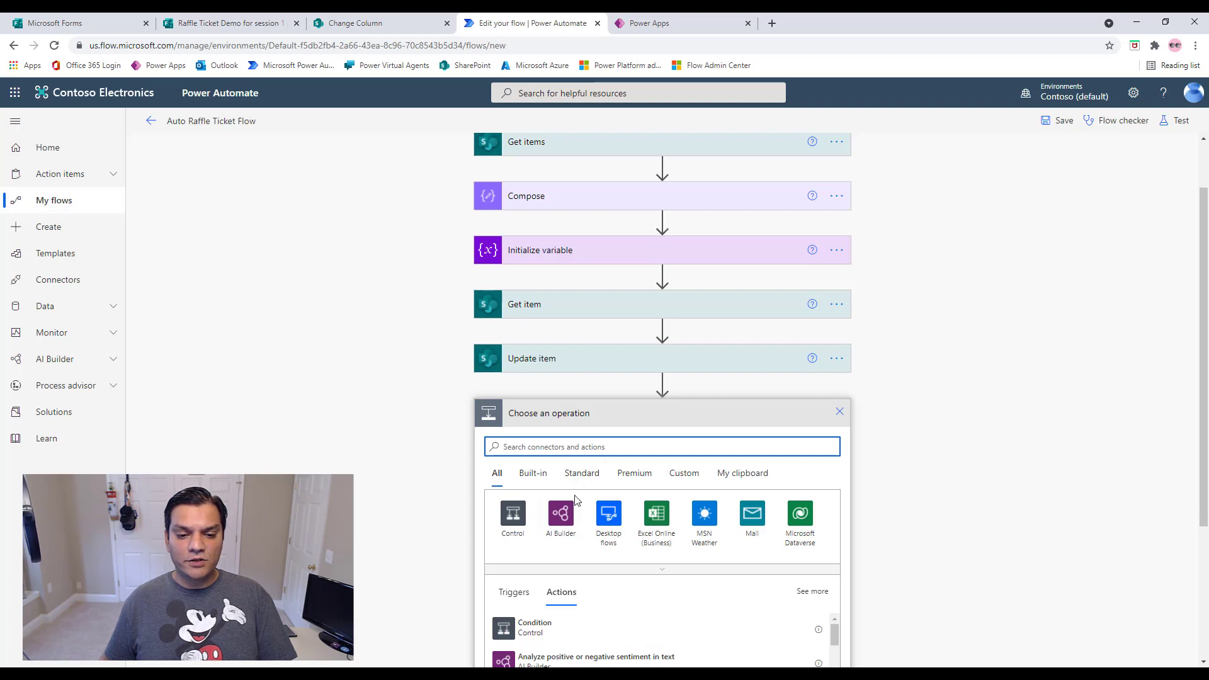
pyautogui.write('power')
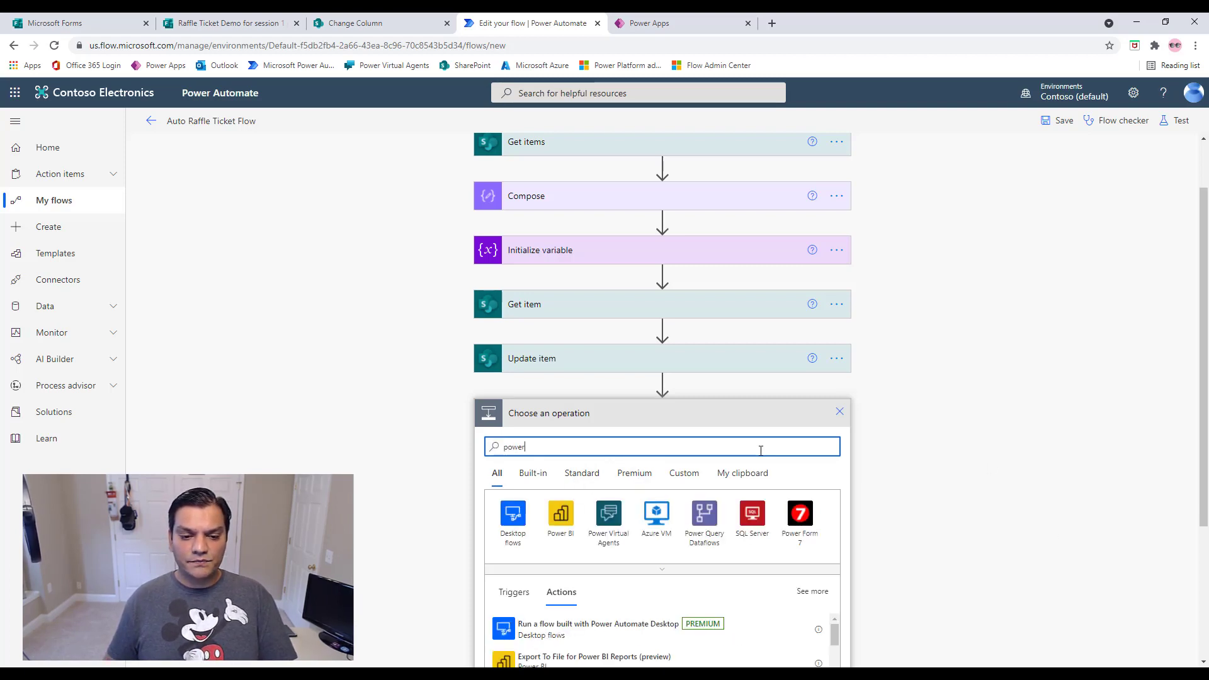
pyautogui.write('apps')
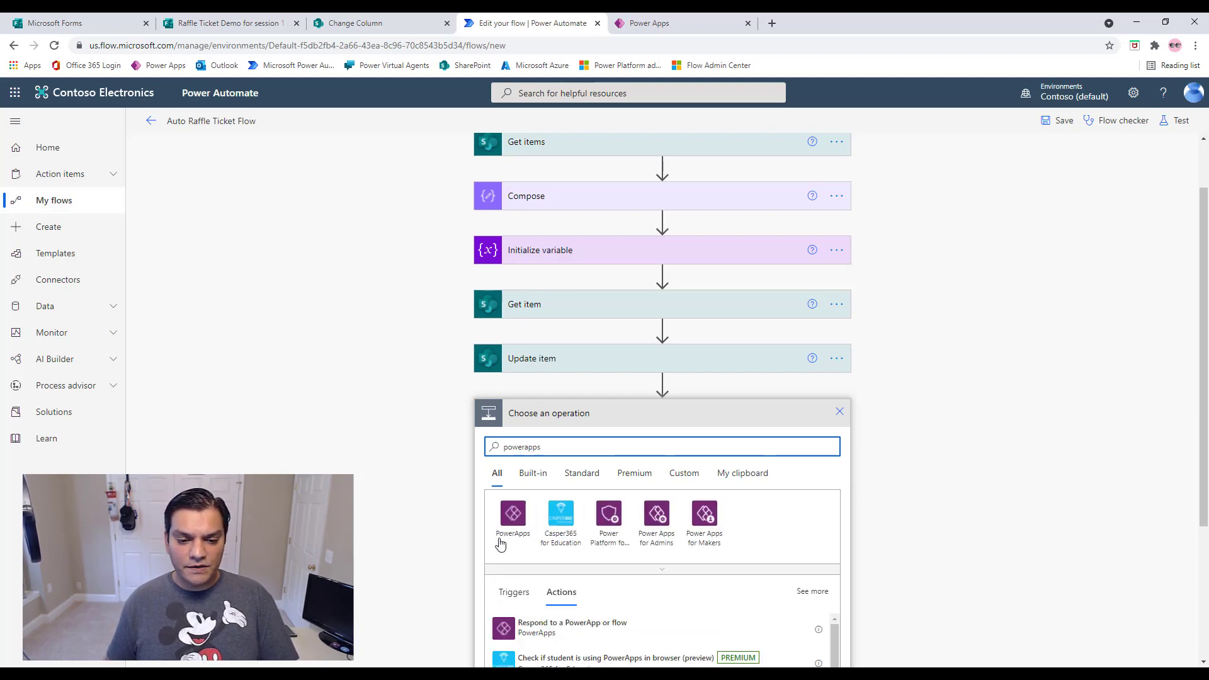
pyautogui.click(512, 515)
pyautogui.click(561, 516)
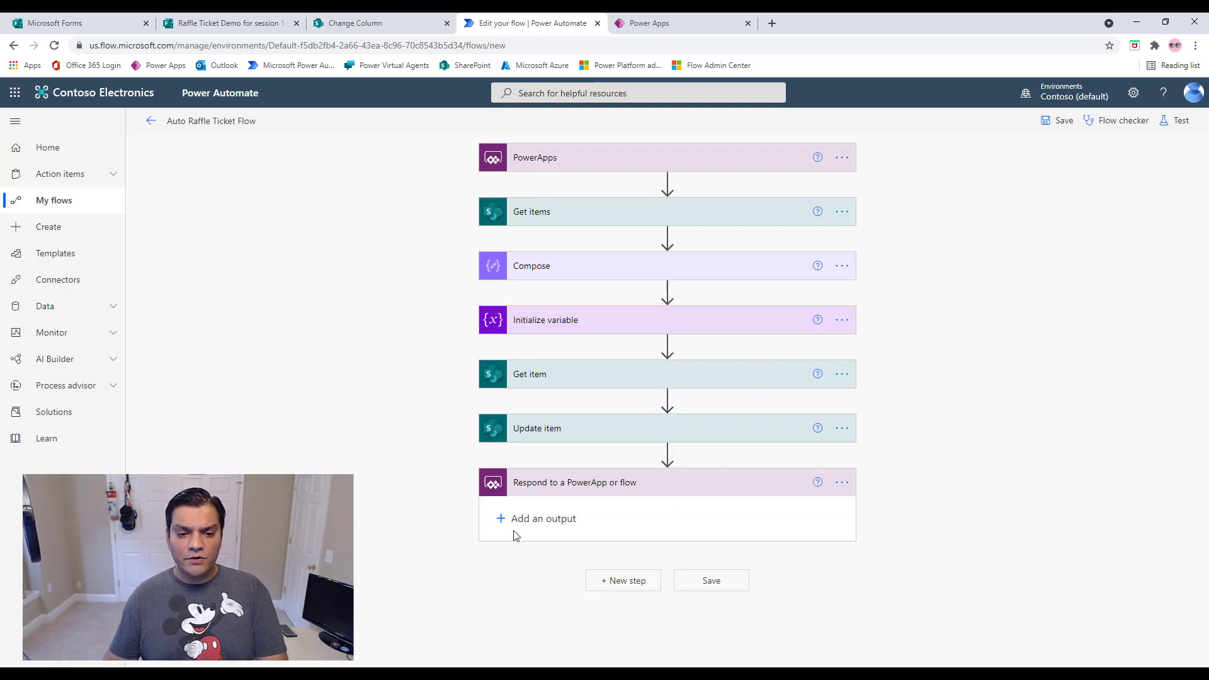
# Add a text output titled Name to the response and fill its value with Full Name from Get item
pyautogui.click(517, 532)
pyautogui.click(519, 535)
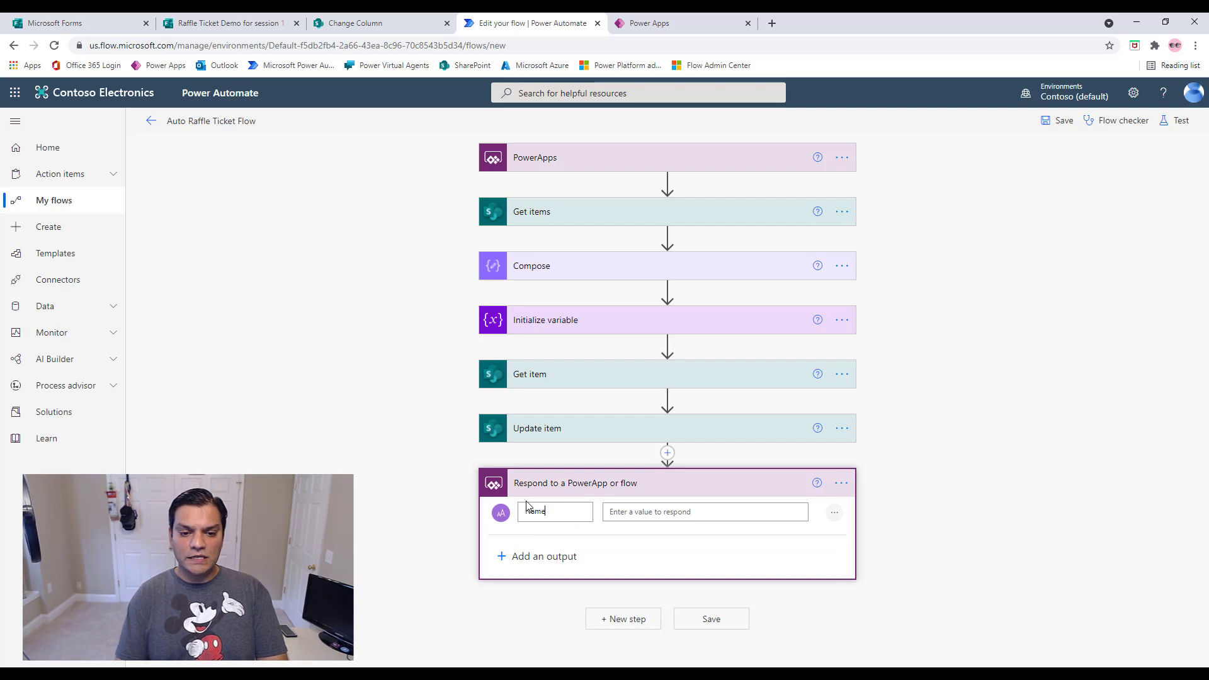
pyautogui.write('Name')
pyautogui.click(663, 509)
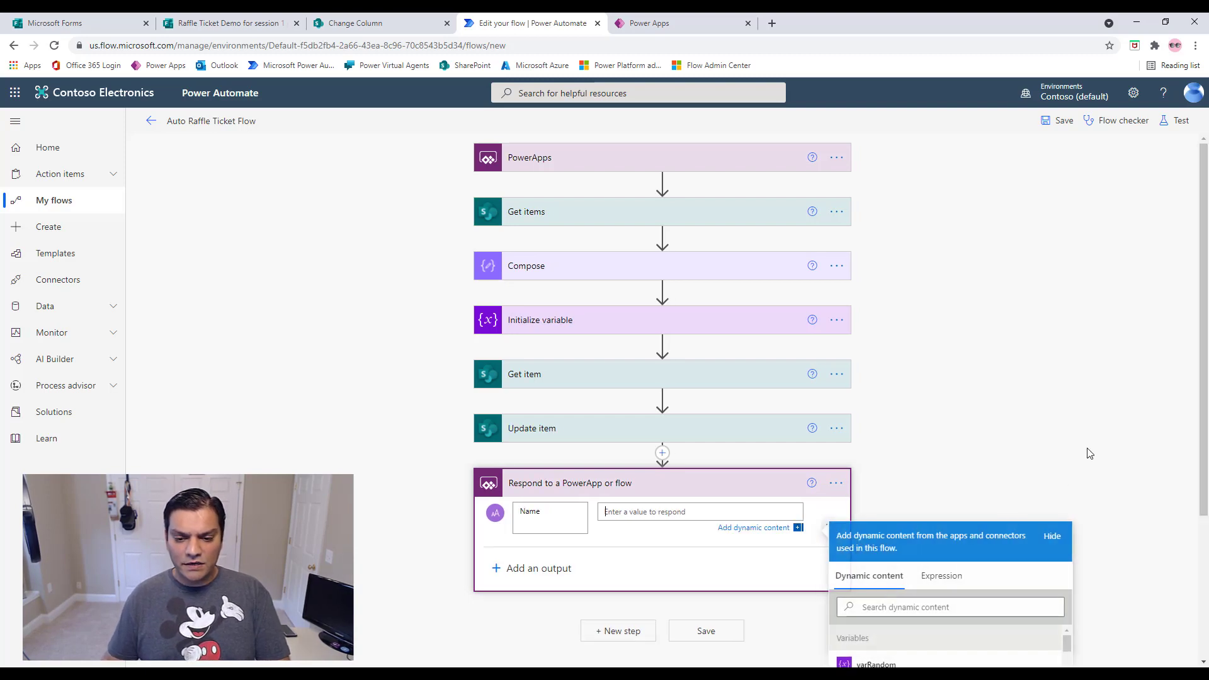
pyautogui.scroll(-3, 1088, 451)
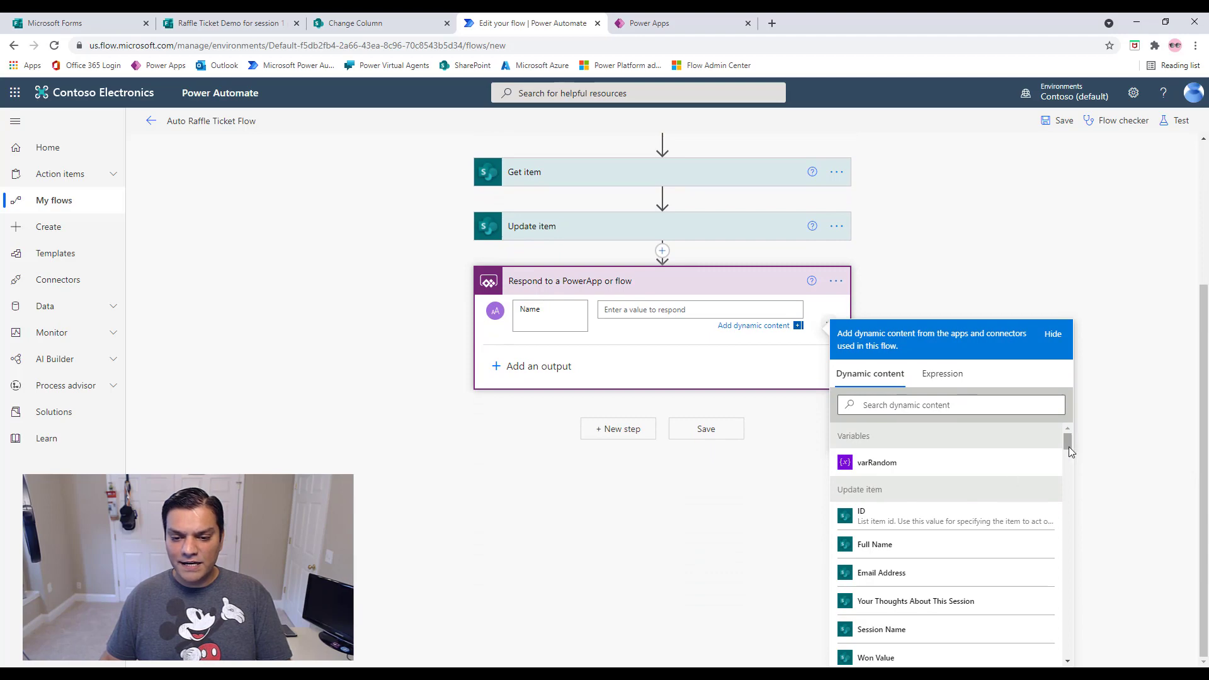
pyautogui.moveTo(1068, 448); pyautogui.dragTo(1066, 513)
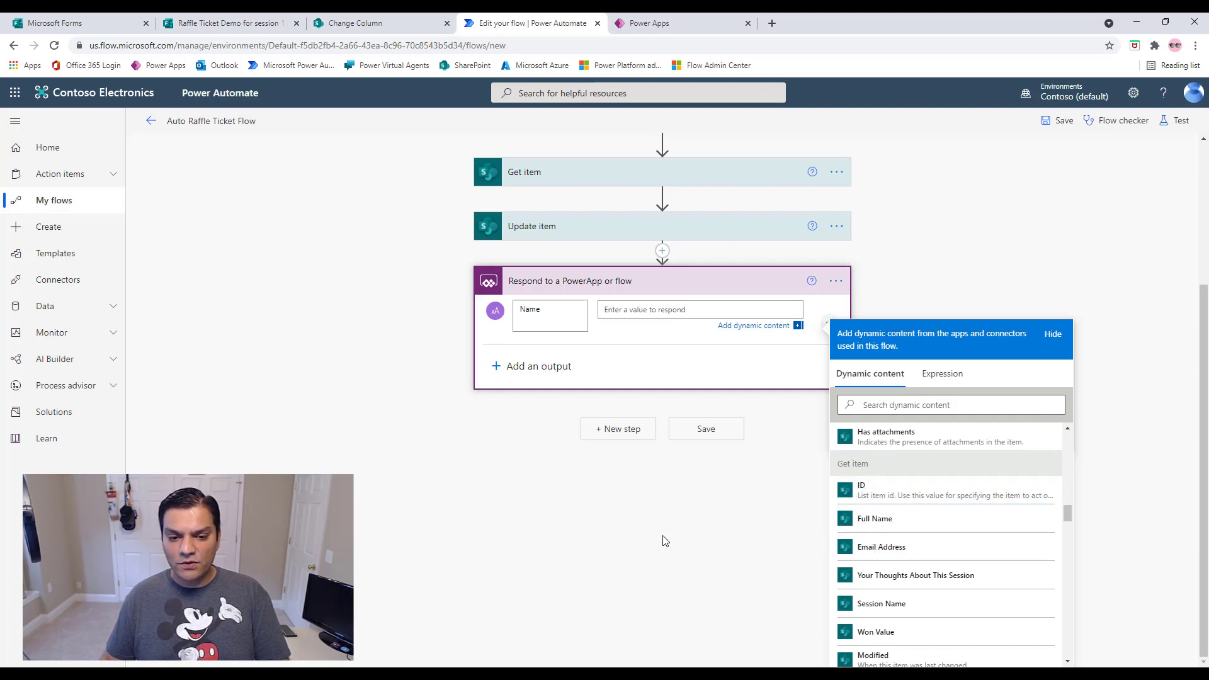
# Add a second text output titled Email to the response and fill its value with Email Address from Get item
pyautogui.click(539, 367)
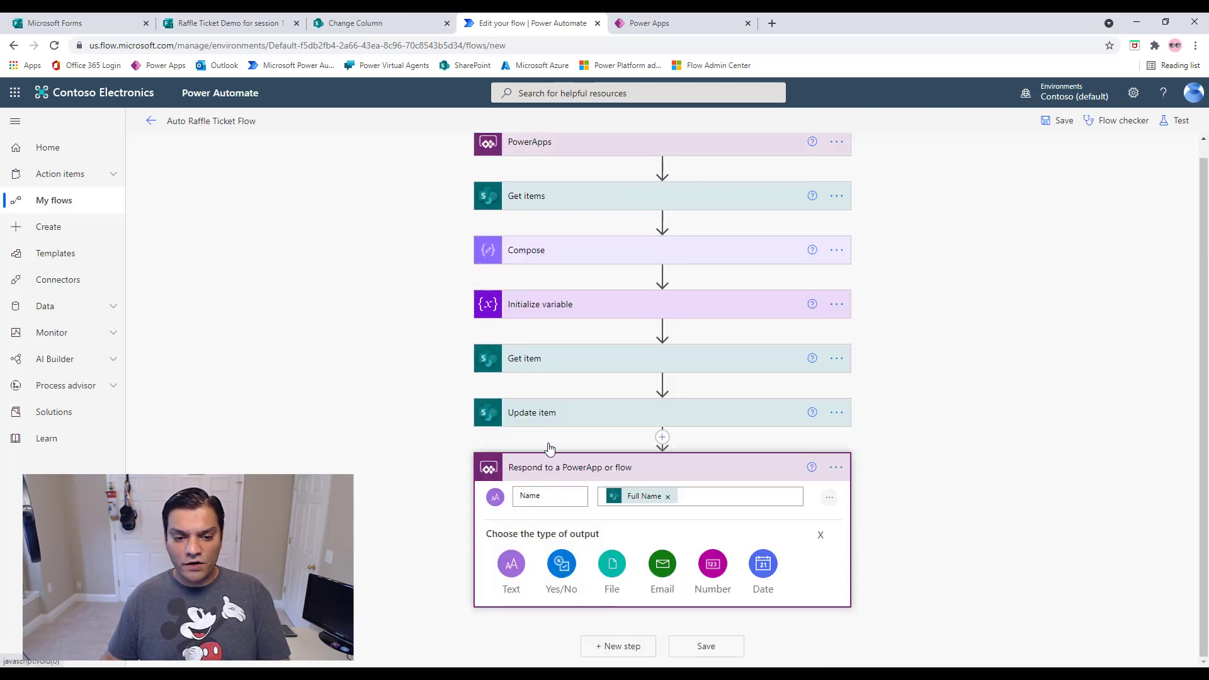
pyautogui.click(510, 557)
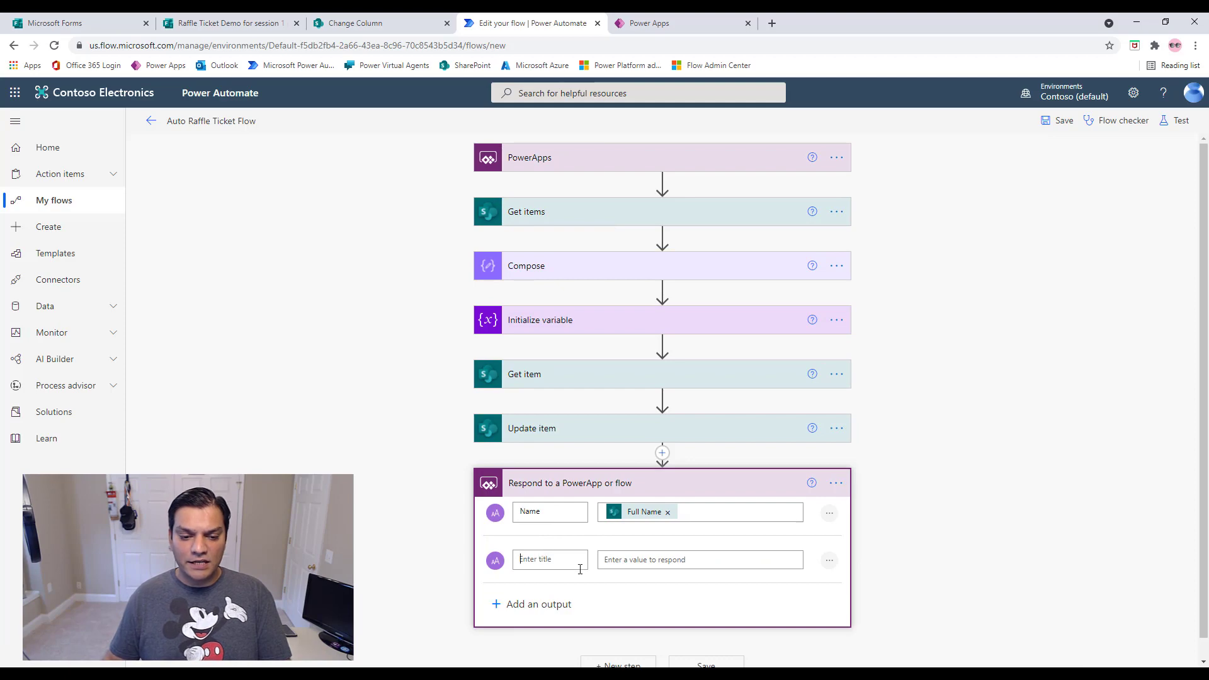
pyautogui.write('Email')
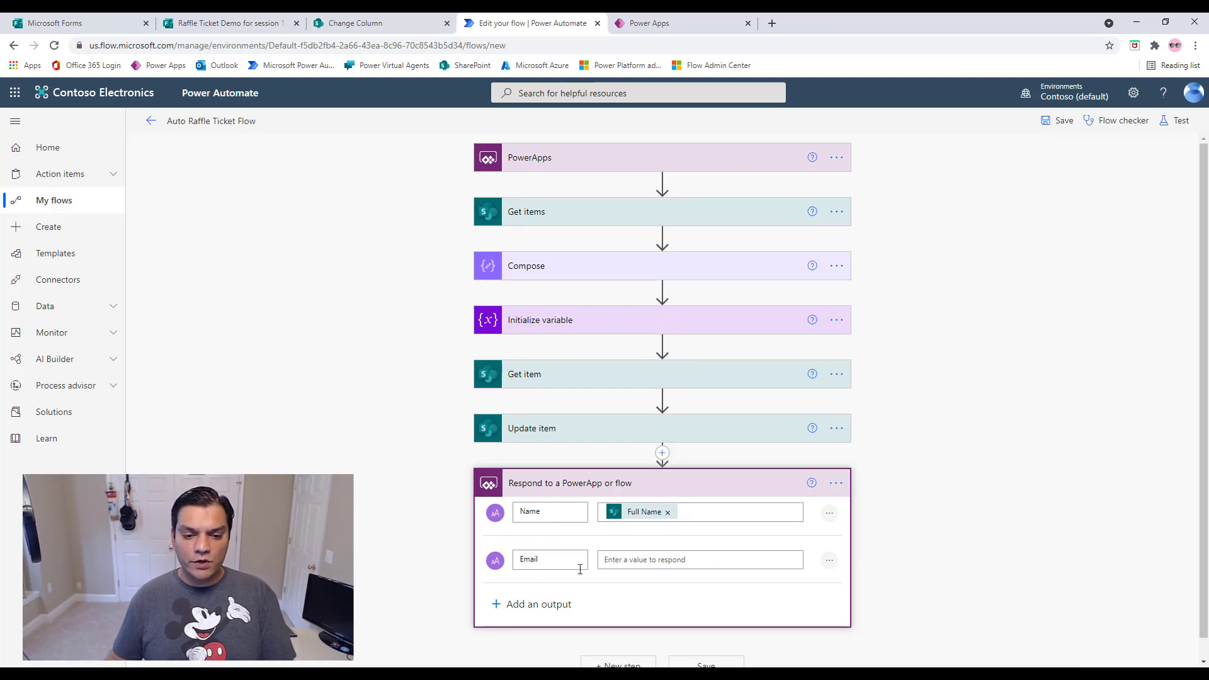
pyautogui.scroll(-2, 1058, 495)
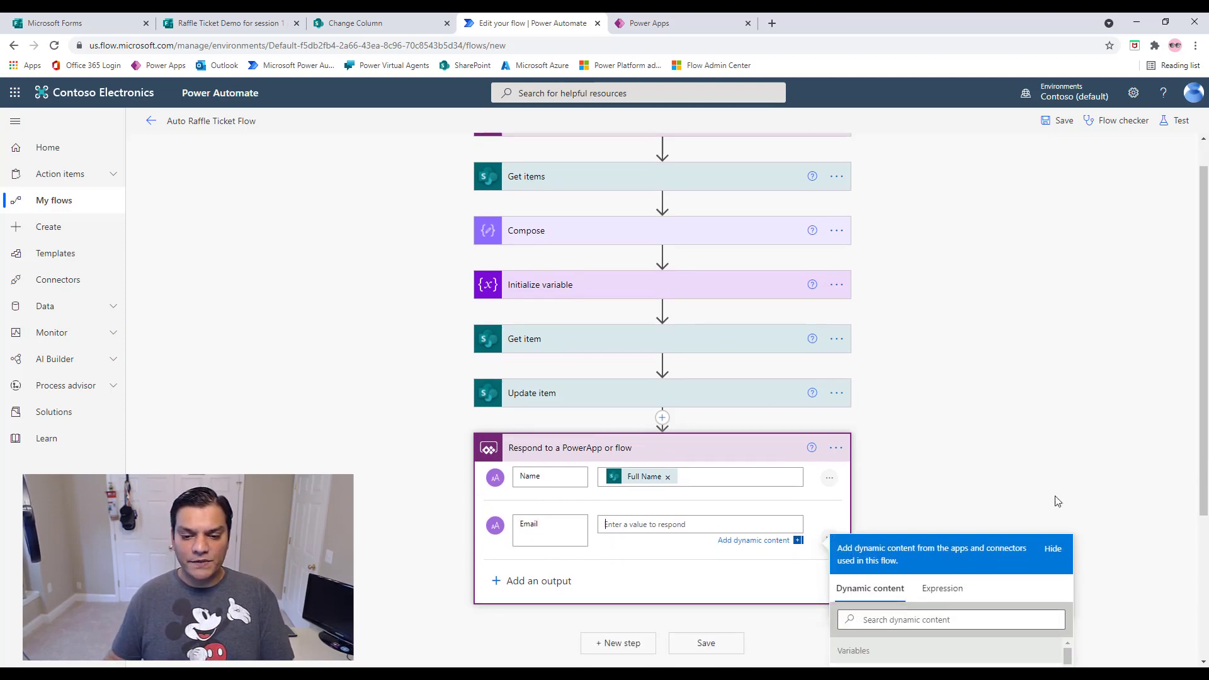
pyautogui.scroll(-2, 1059, 568)
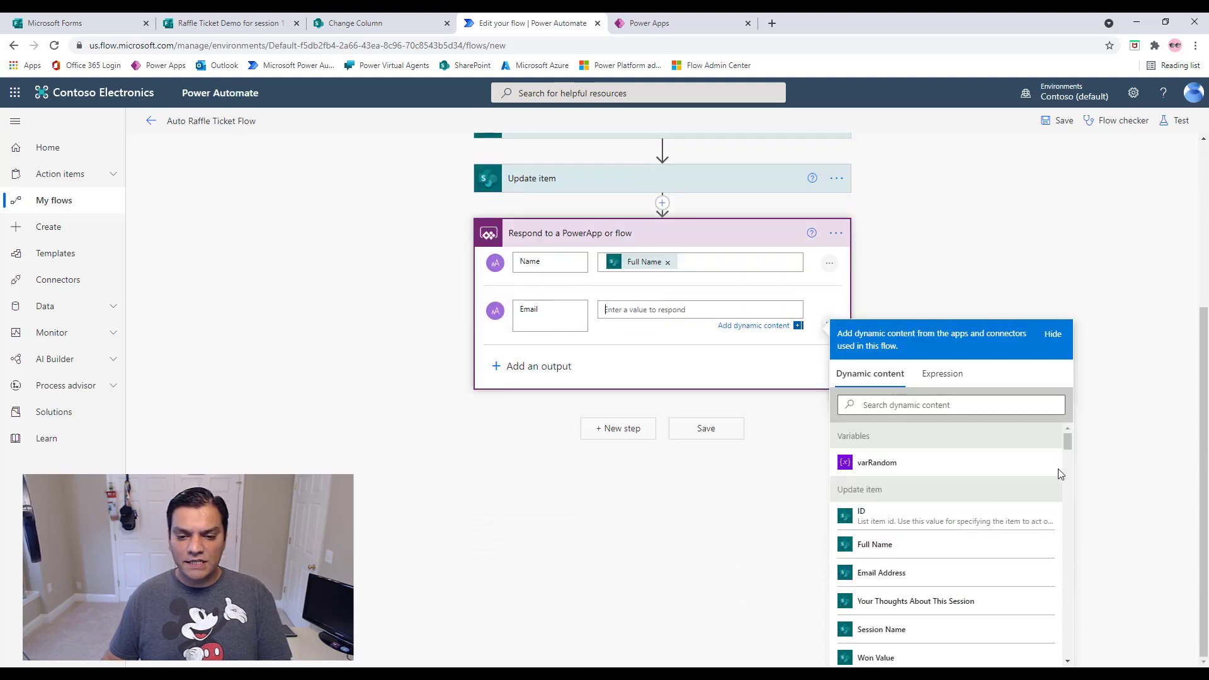
pyautogui.moveTo(1068, 447); pyautogui.dragTo(1063, 515)
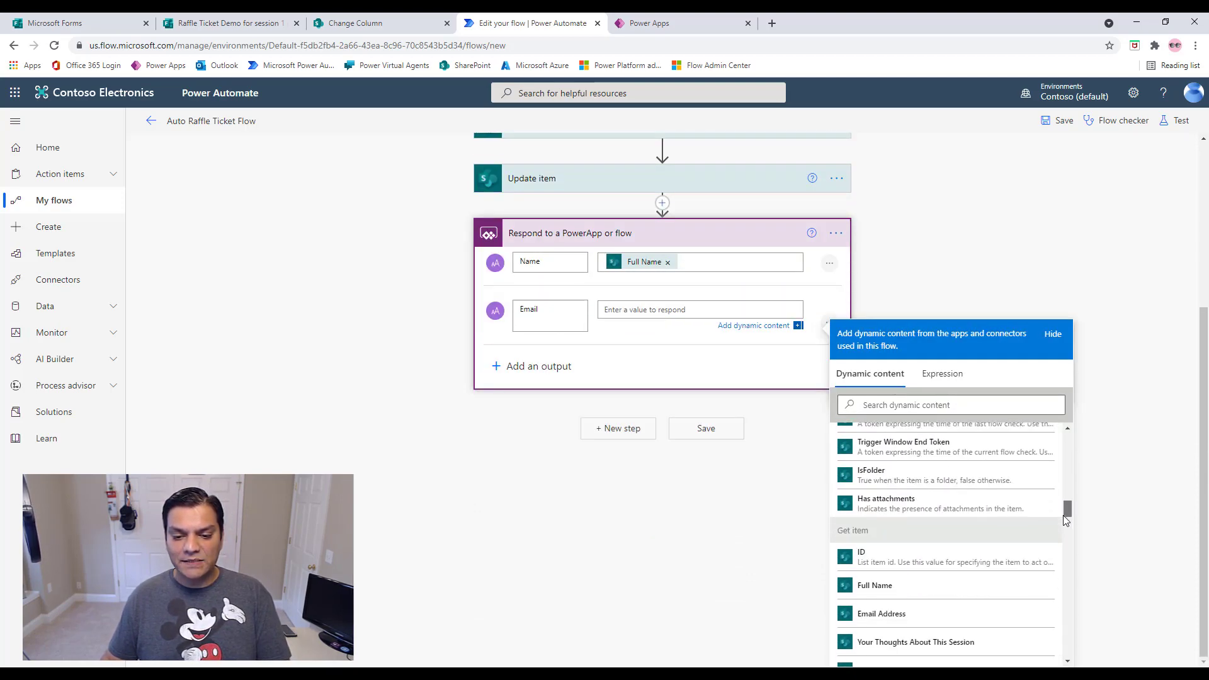
pyautogui.click(941, 622)
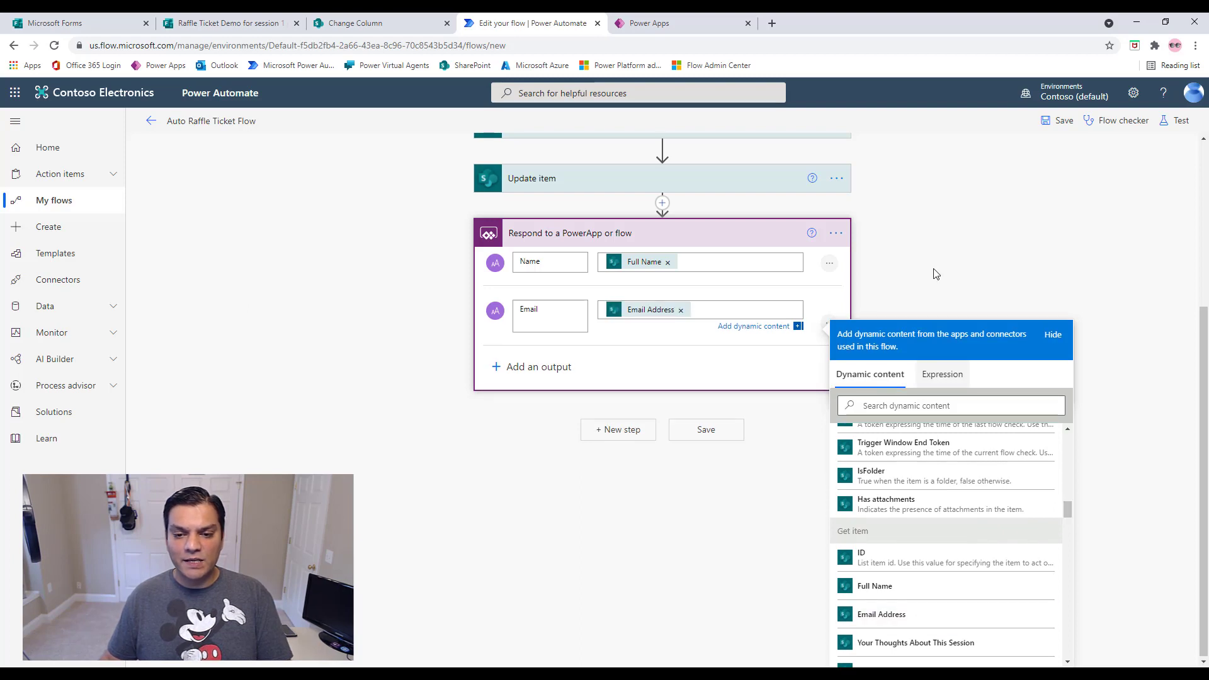
# Save the Auto Raffle Ticket Flow and review its errors and warnings in the Flow checker
pyautogui.click(1049, 122)
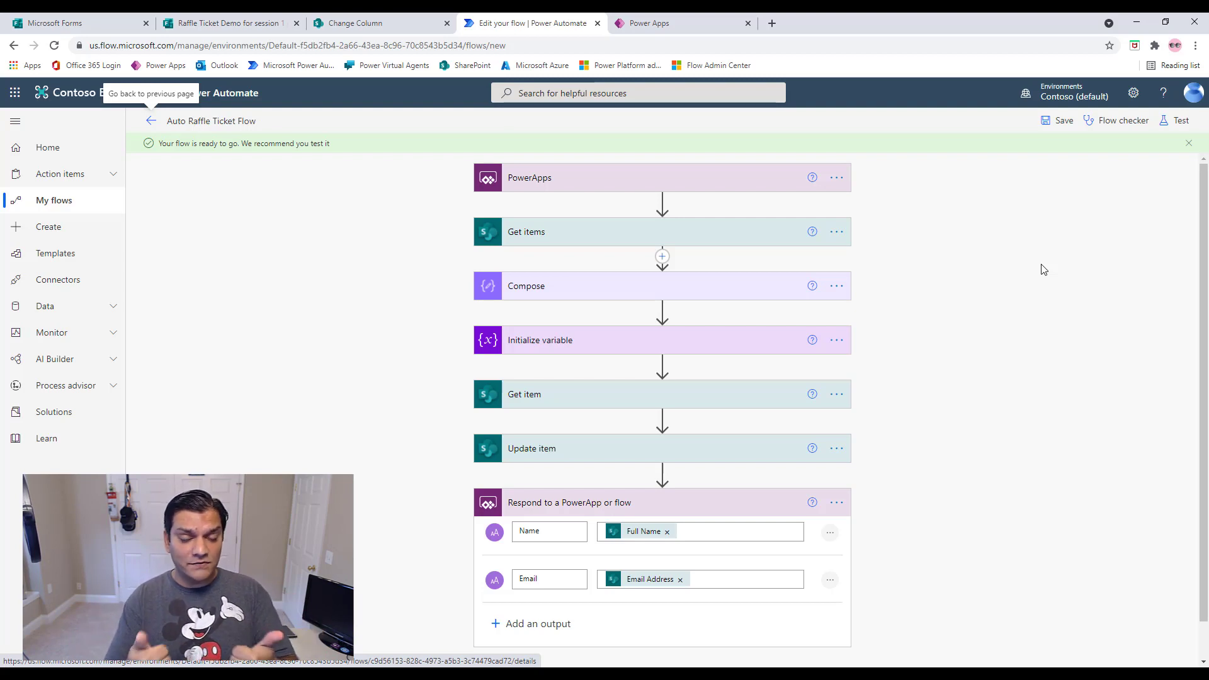
pyautogui.click(1148, 121)
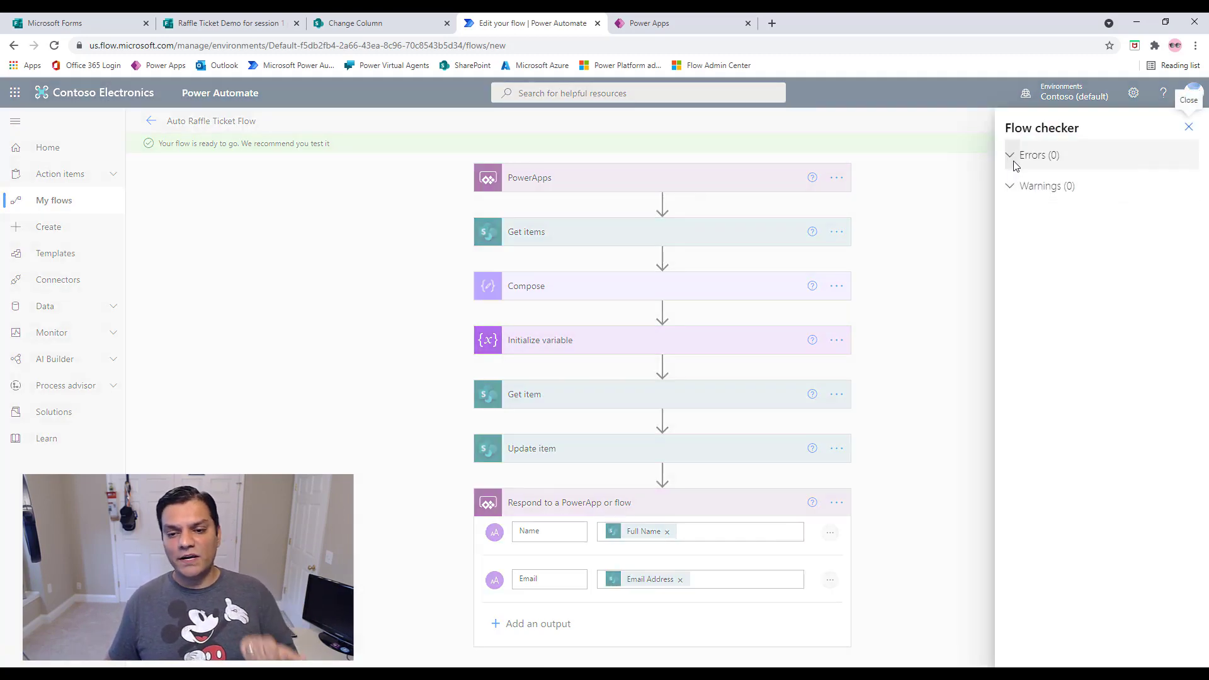
pyautogui.click(1189, 128)
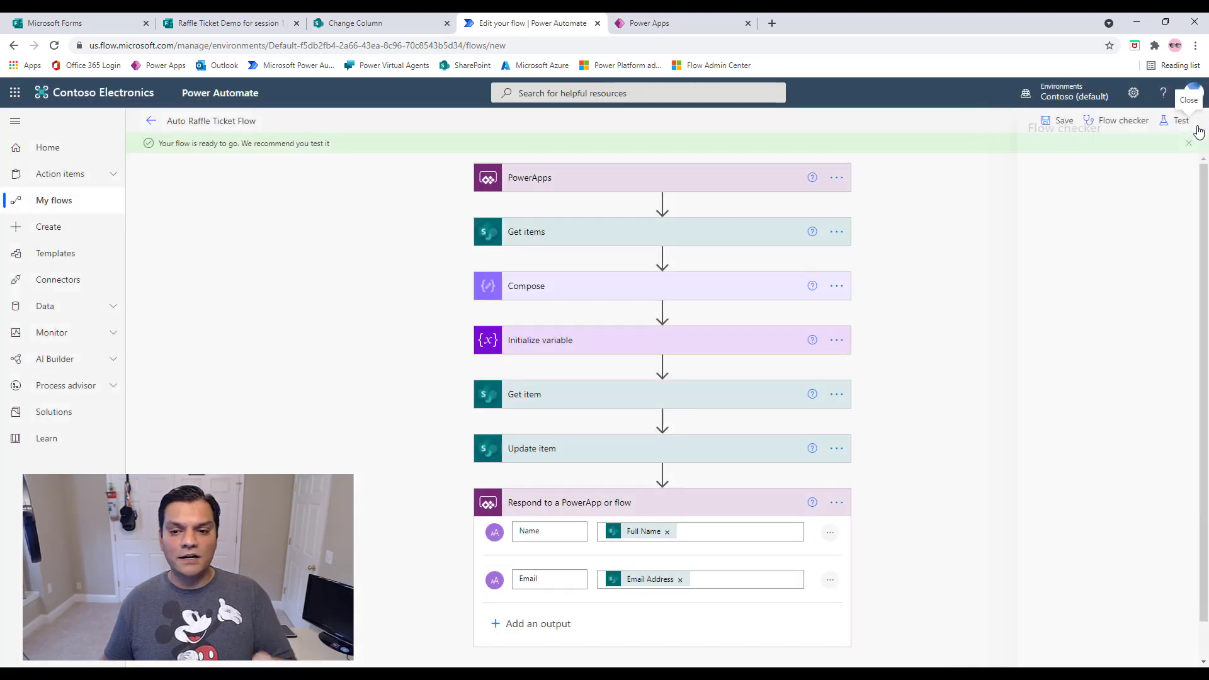
# Switch to the Power Apps canvas app and attach the Auto Raffle Ticket Flow to the Submit button
pyautogui.click(631, 22)
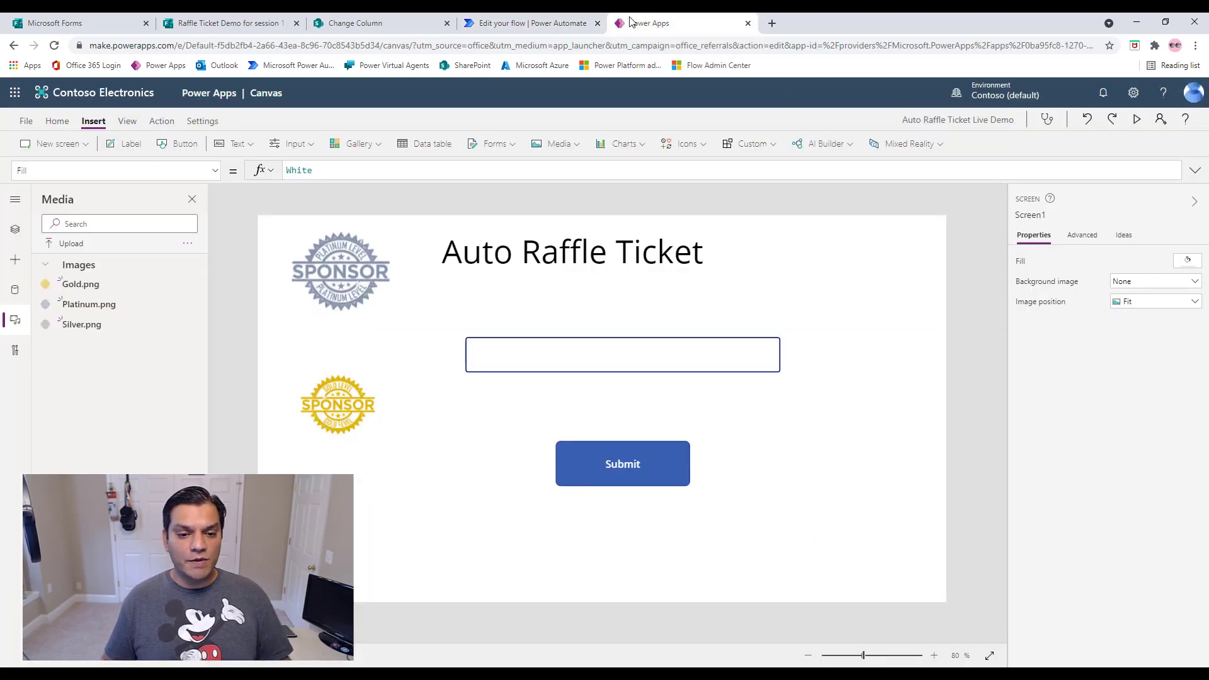
pyautogui.click(617, 462)
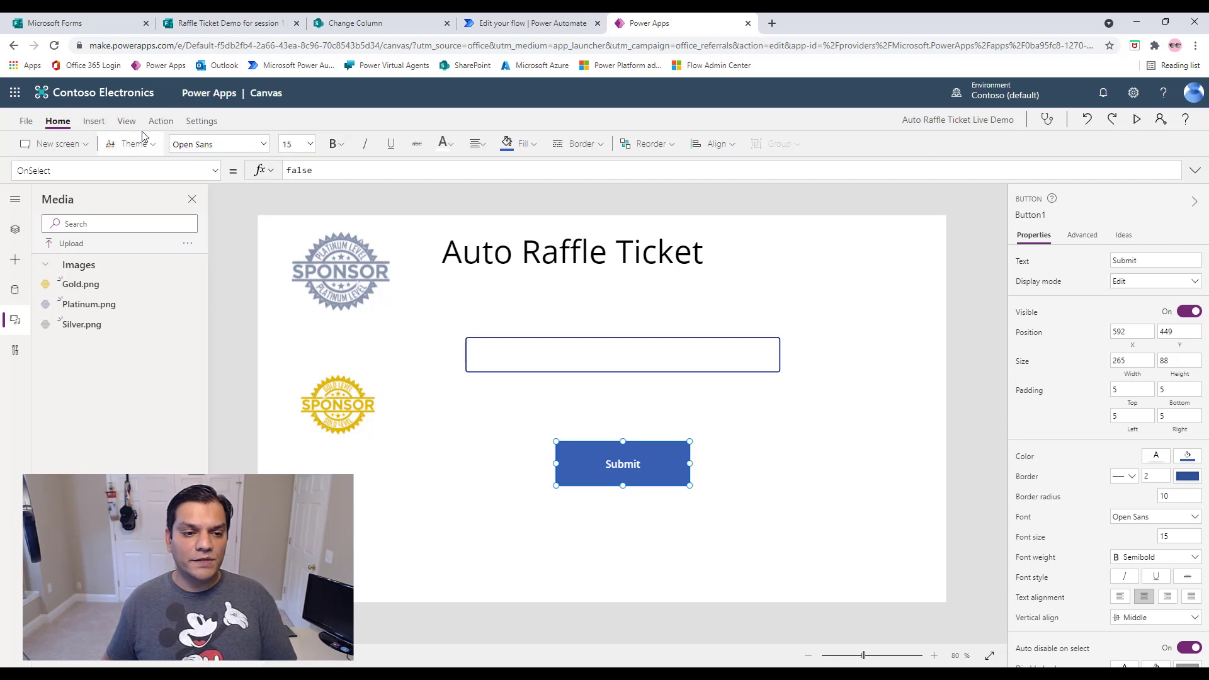
pyautogui.click(161, 121)
pyautogui.click(347, 144)
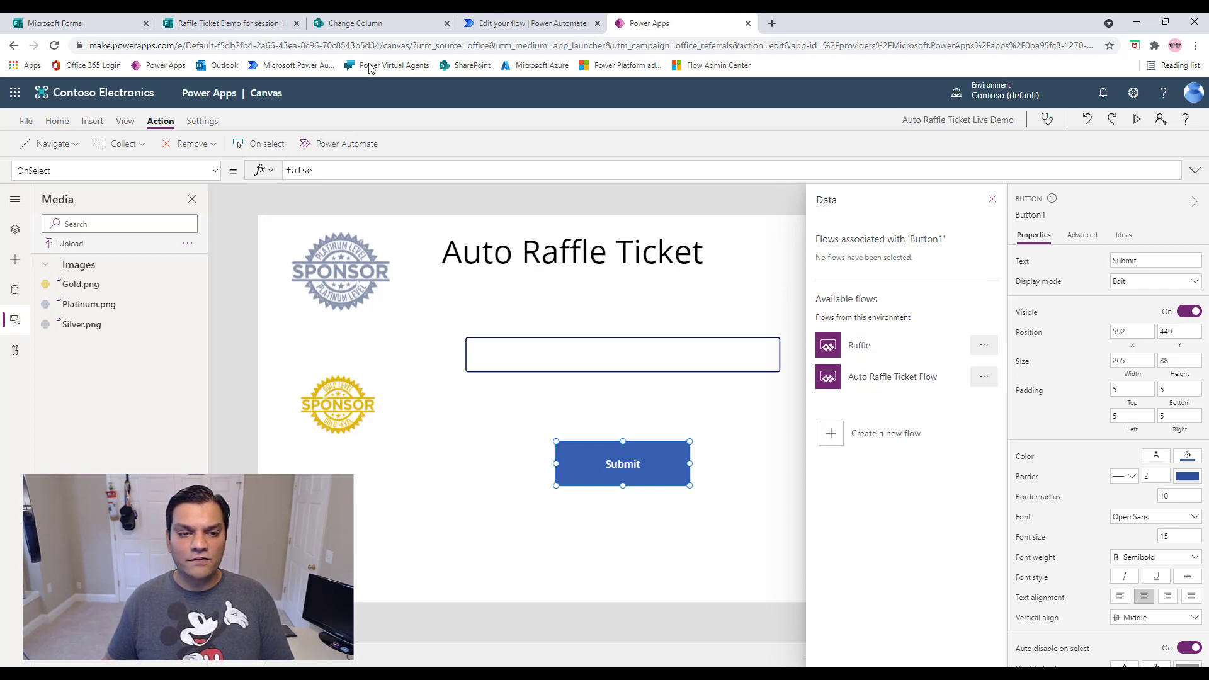
pyautogui.click(546, 23)
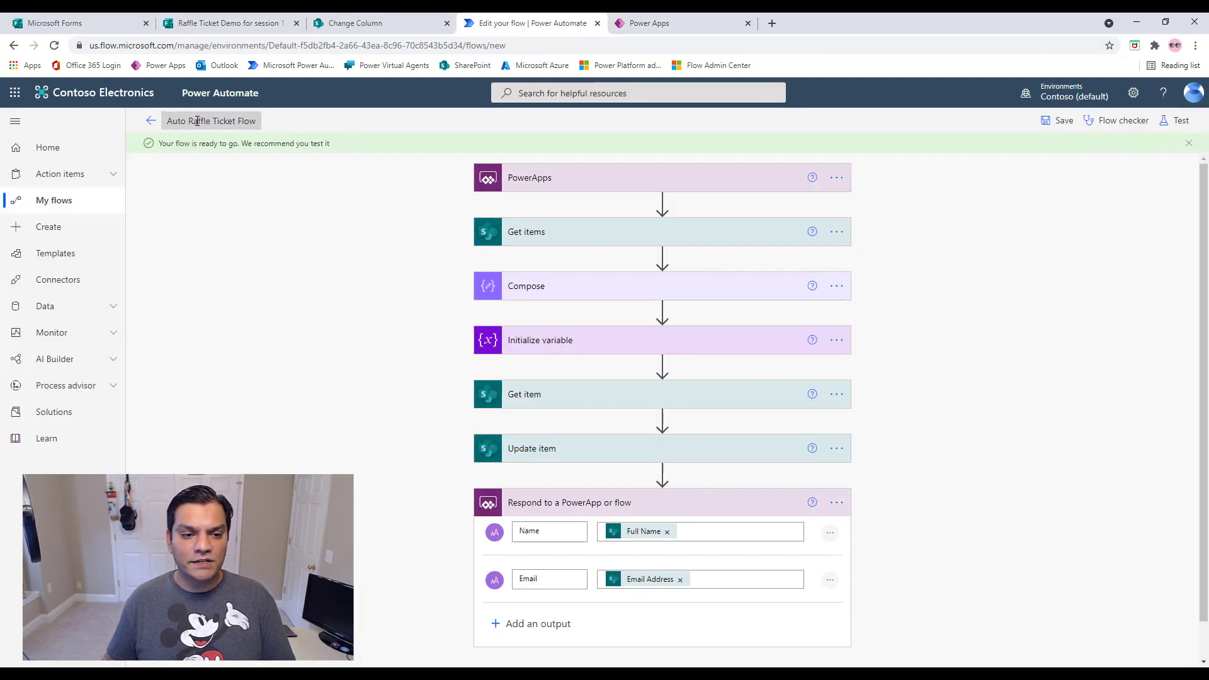
pyautogui.click(655, 23)
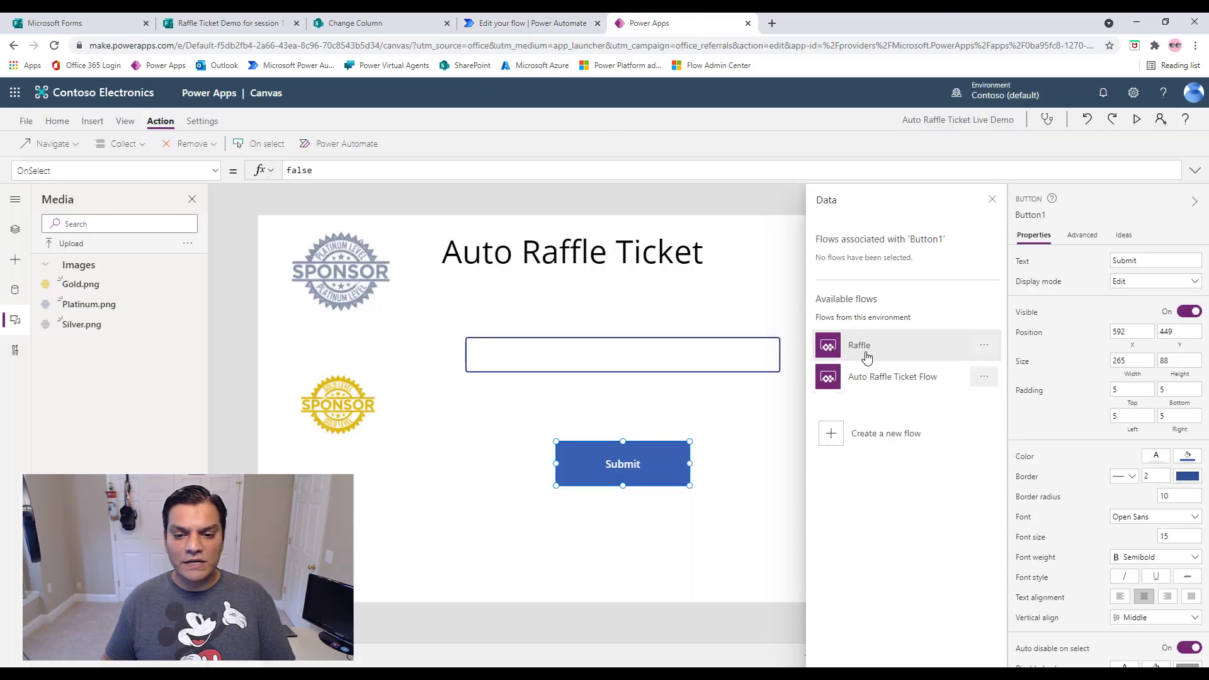
pyautogui.click(860, 376)
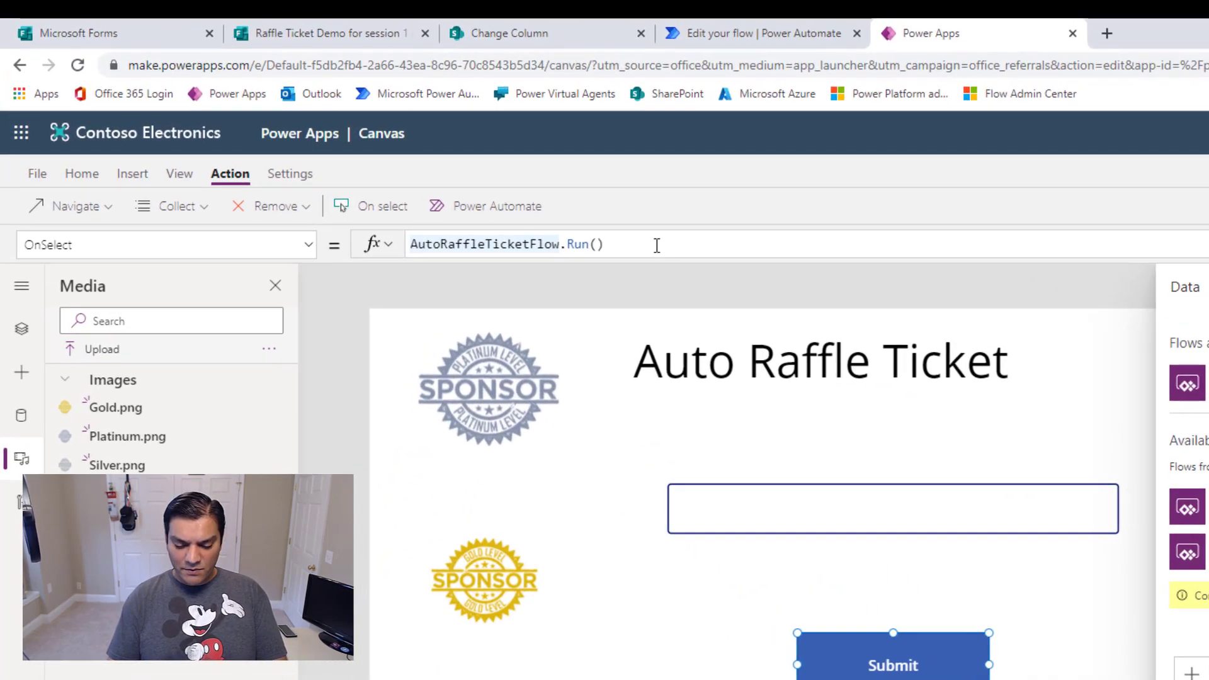
# Store the flow's response in a variable by making the Submit button's OnSelect formula Set(varWinner,AutoRaffleTicketFlow.Run())
pyautogui.press('Home')
pyautogui.write('Set(')
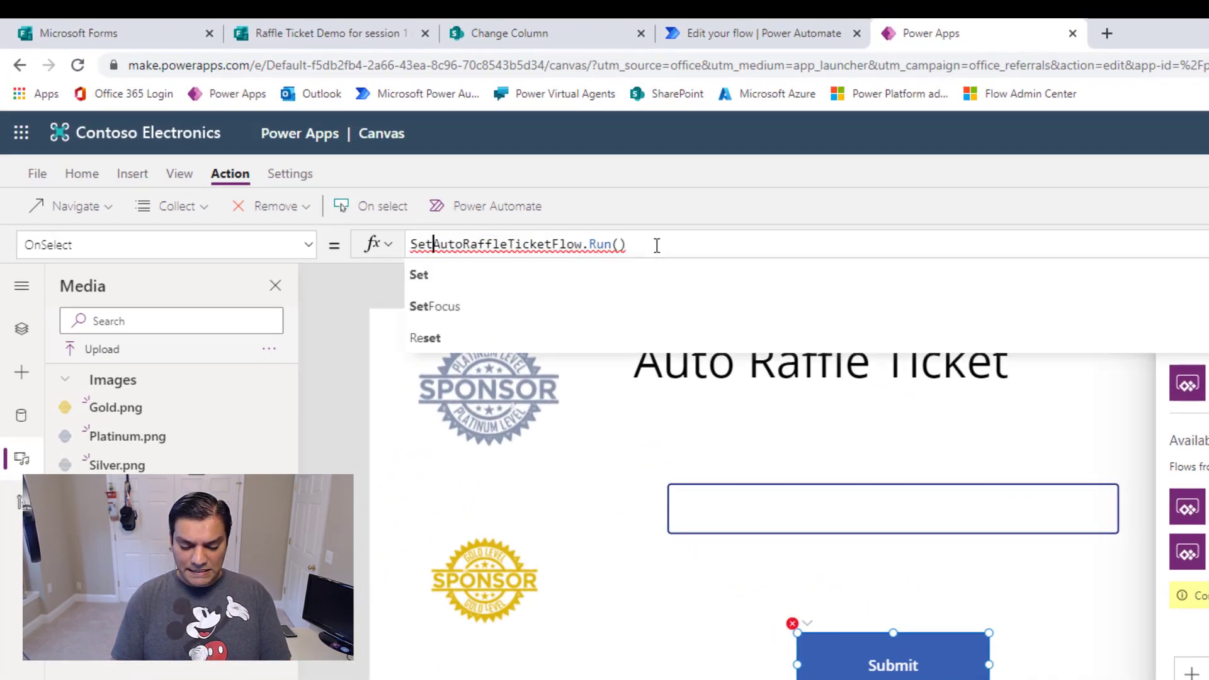
pyautogui.write('varWinn')
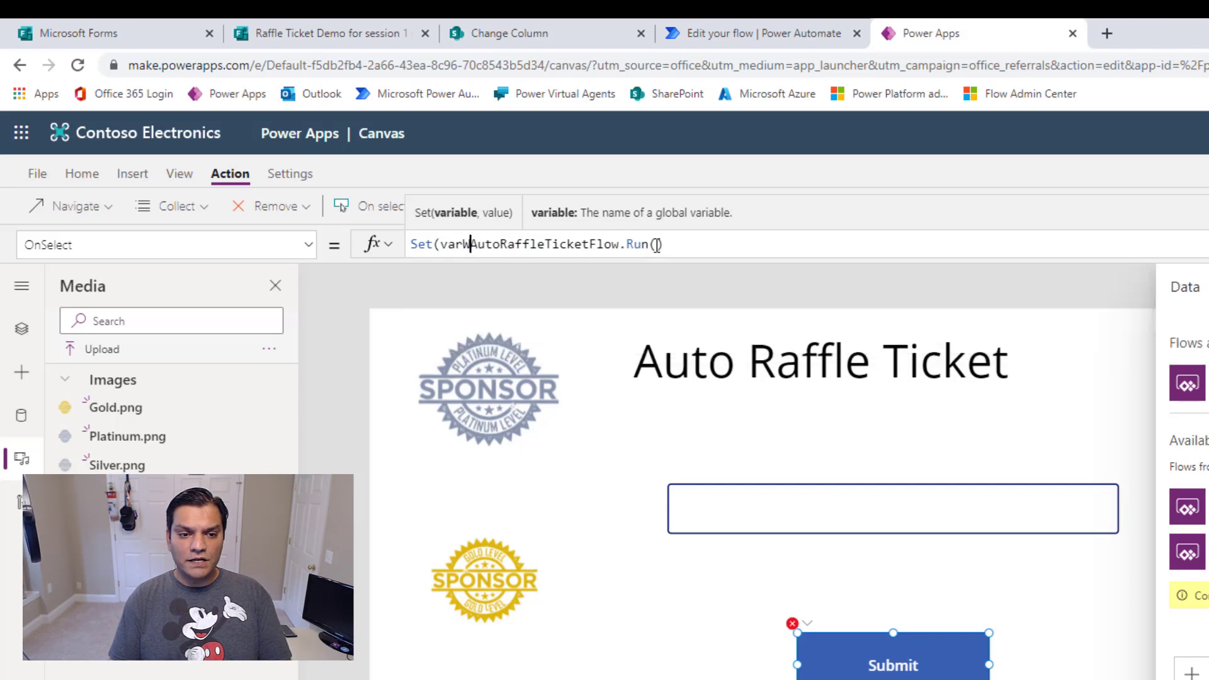
pyautogui.write('er,')
pyautogui.press('End')
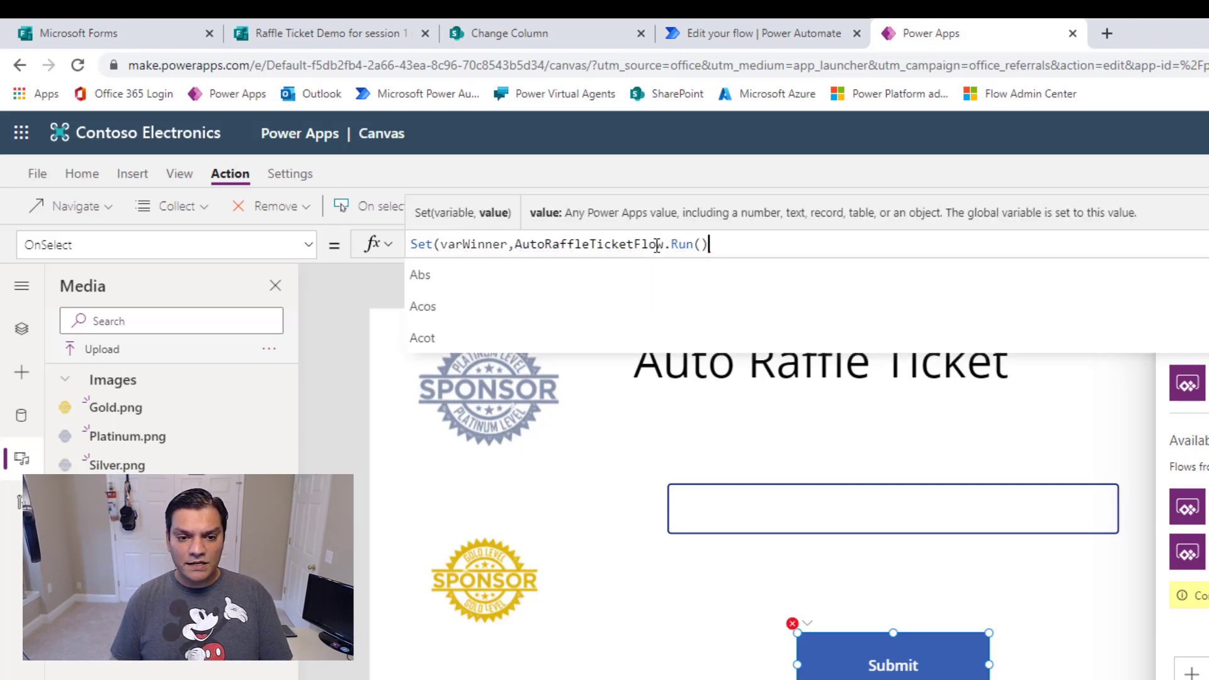
pyautogui.write(')')
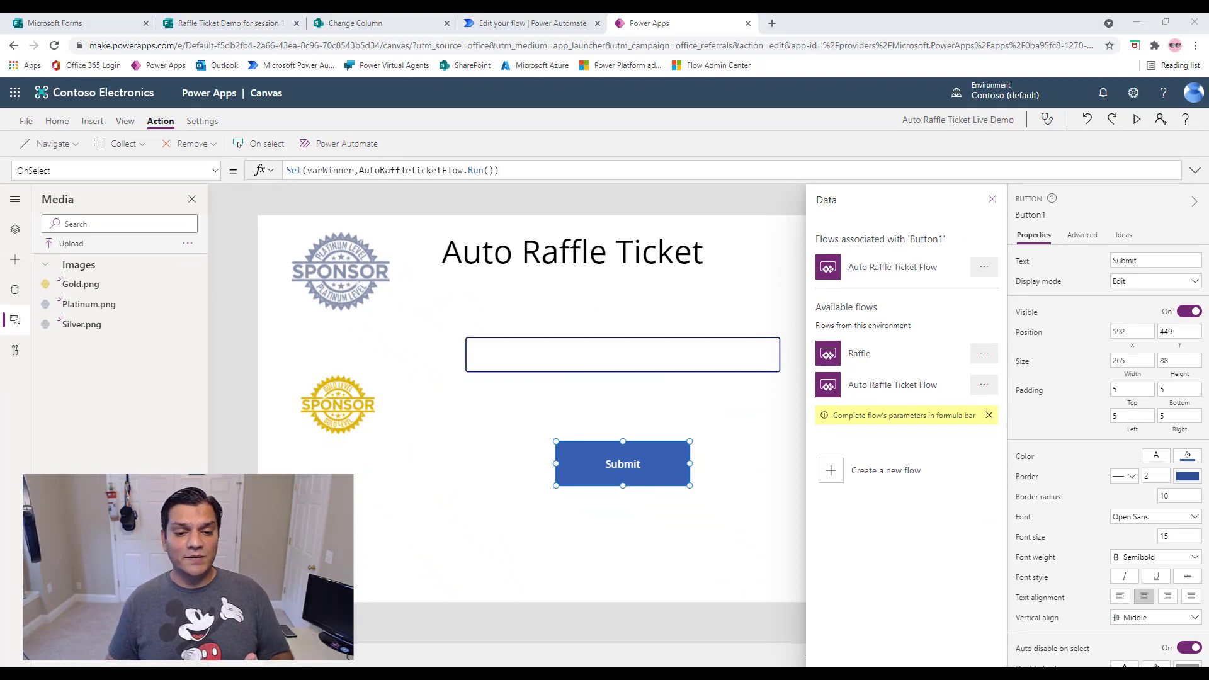
# Set the Default property of the text input above the Submit button to varWinner.name
pyautogui.click(720, 345)
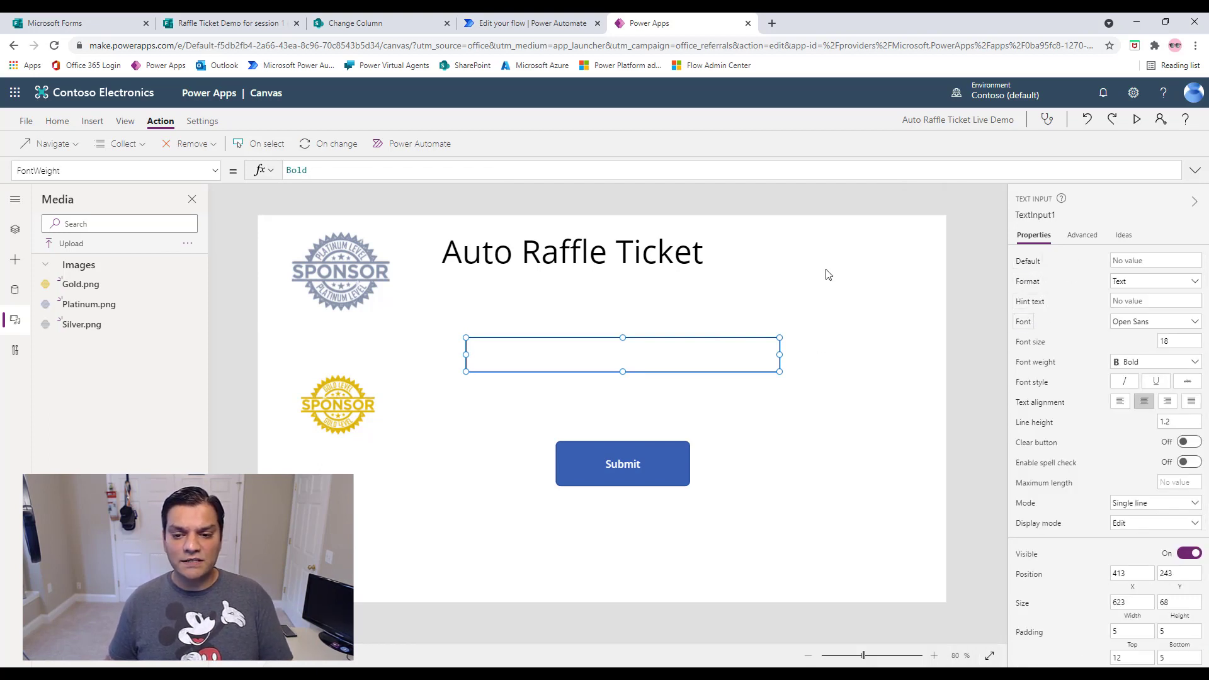
pyautogui.click(219, 173)
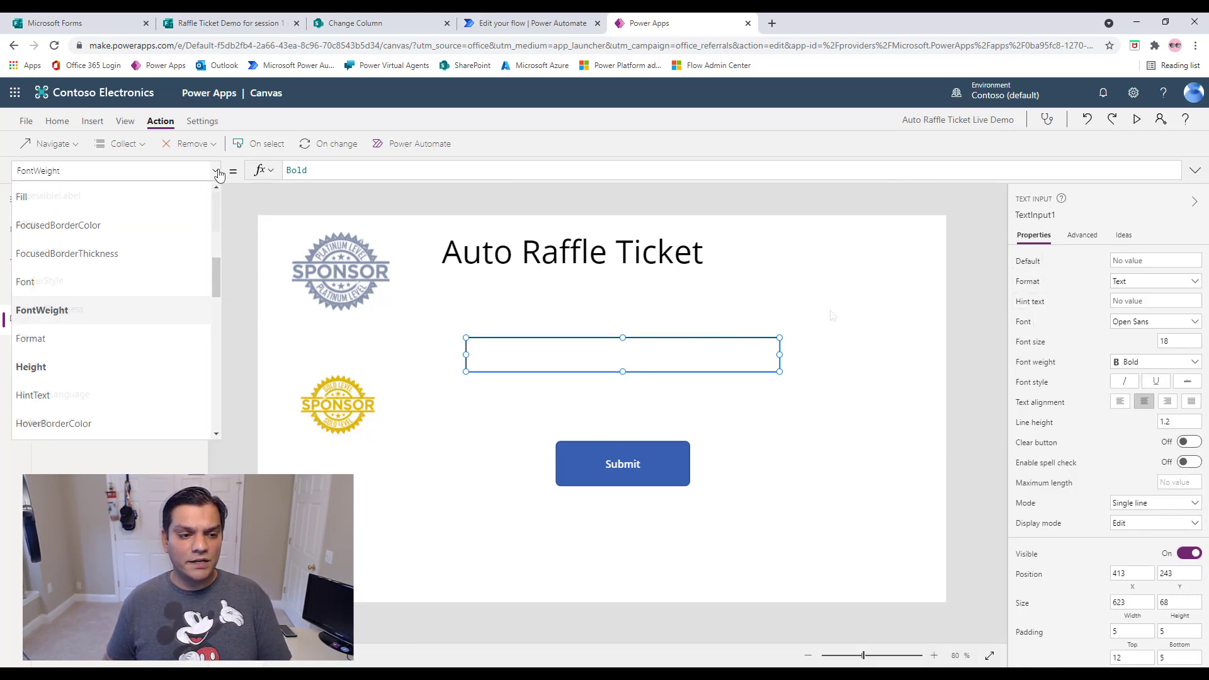
pyautogui.scroll(3, 119, 339)
pyautogui.click(118, 339)
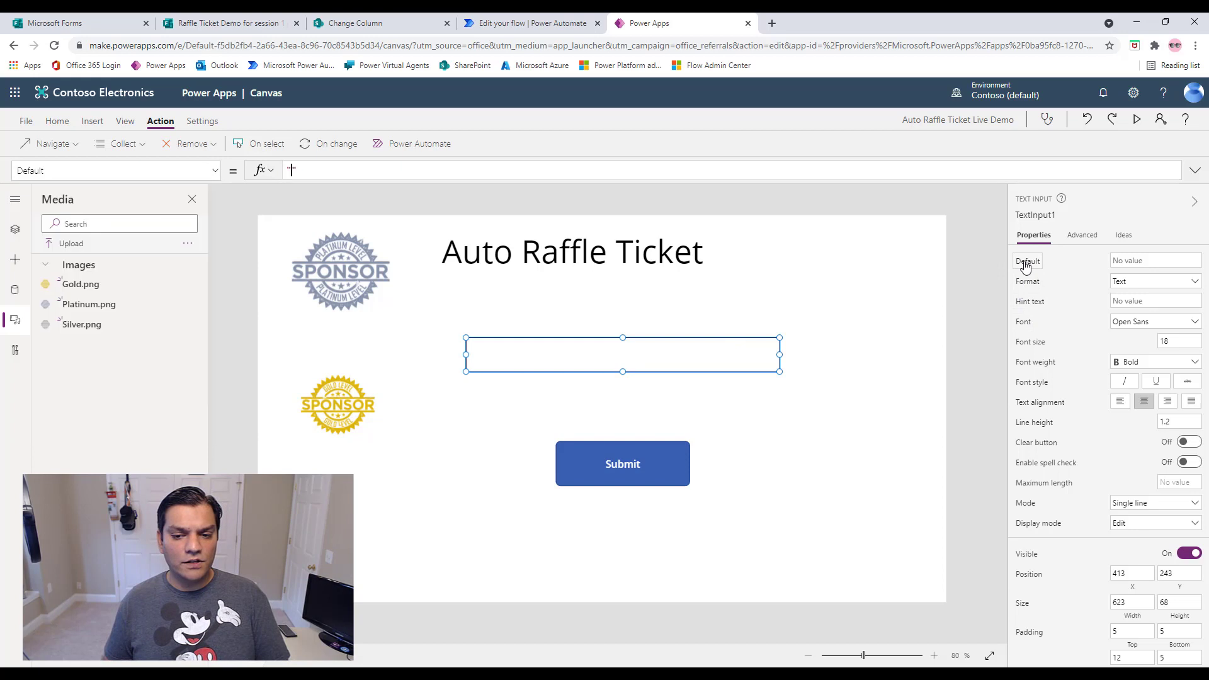
pyautogui.click(334, 171)
pyautogui.hotkey('ctrl', 'a')
pyautogui.press('BackSpace')
pyautogui.write('var')
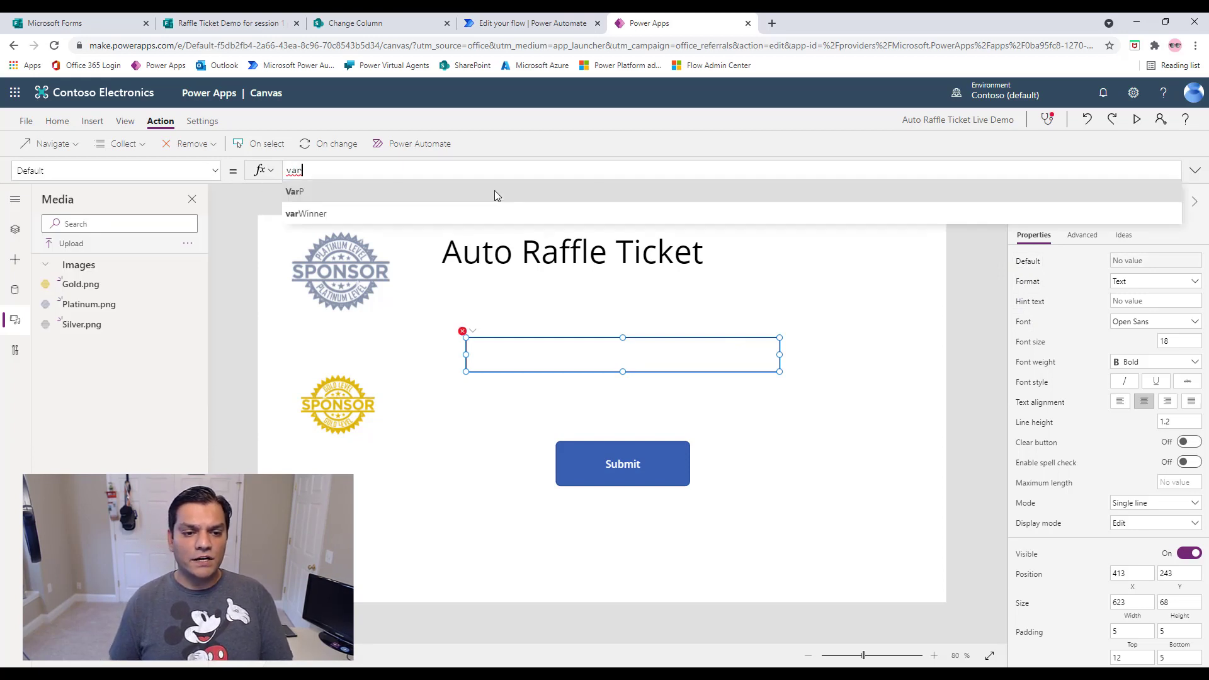
pyautogui.write('Winner.')
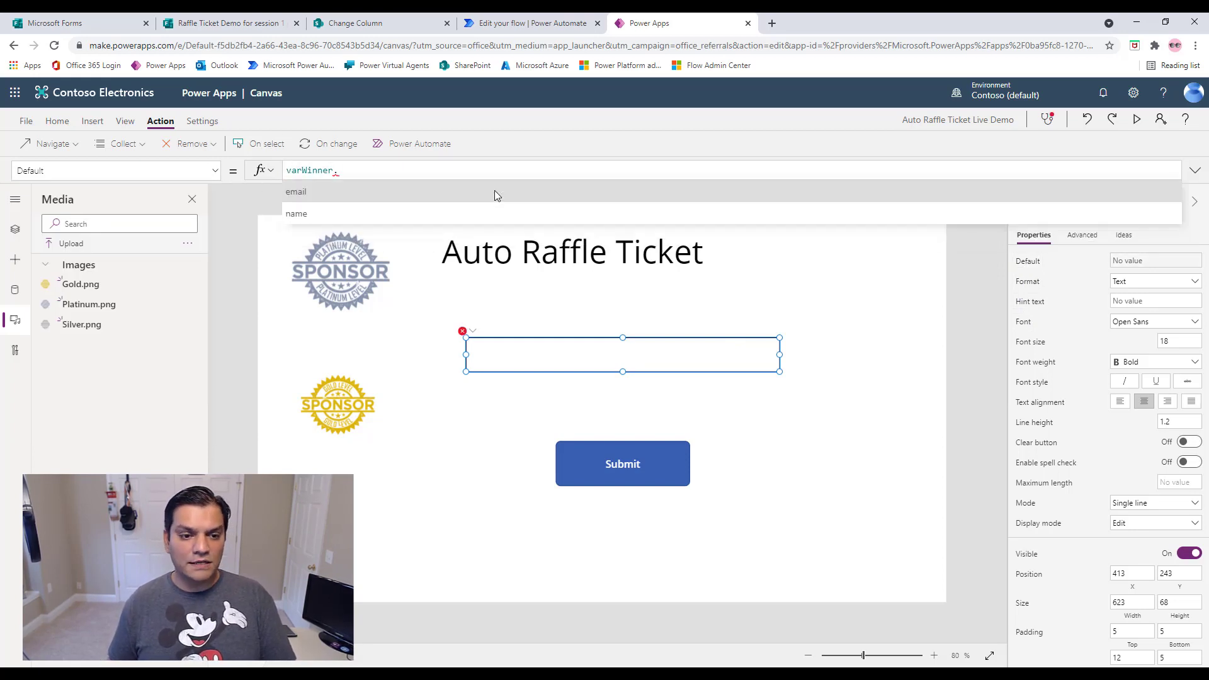
pyautogui.write('name')
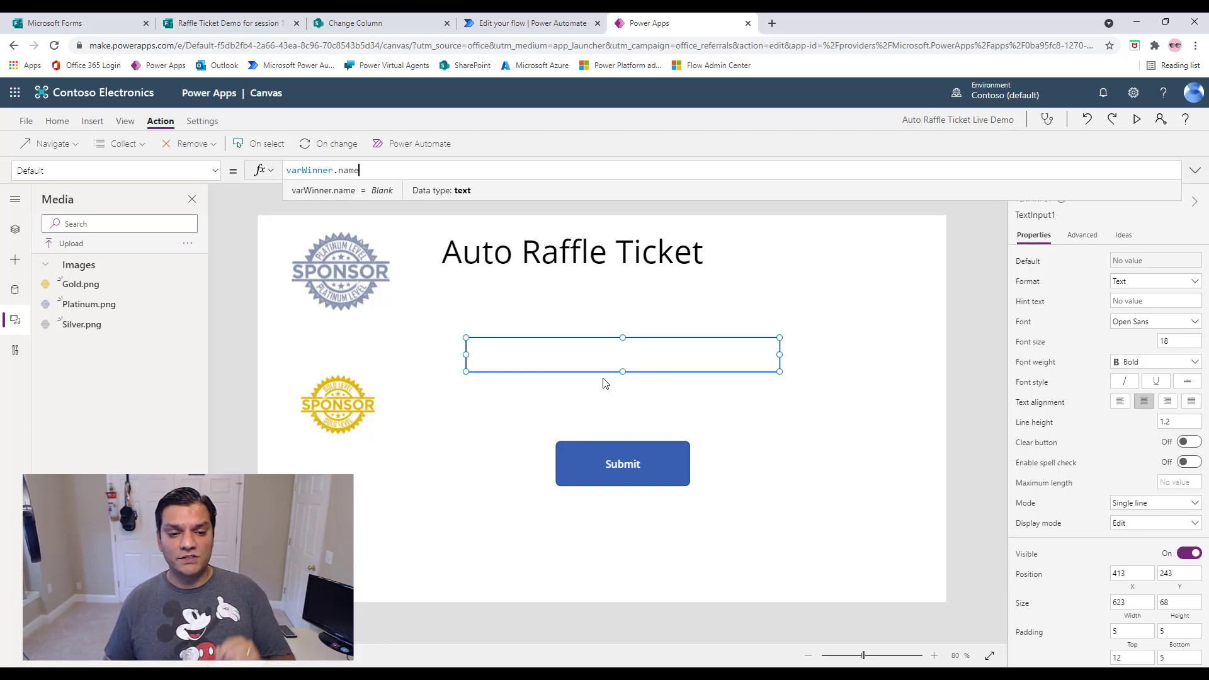
# Shrink the text input to a height of about 35 and place a copy directly below it at about Y 309
pyautogui.click(621, 362)
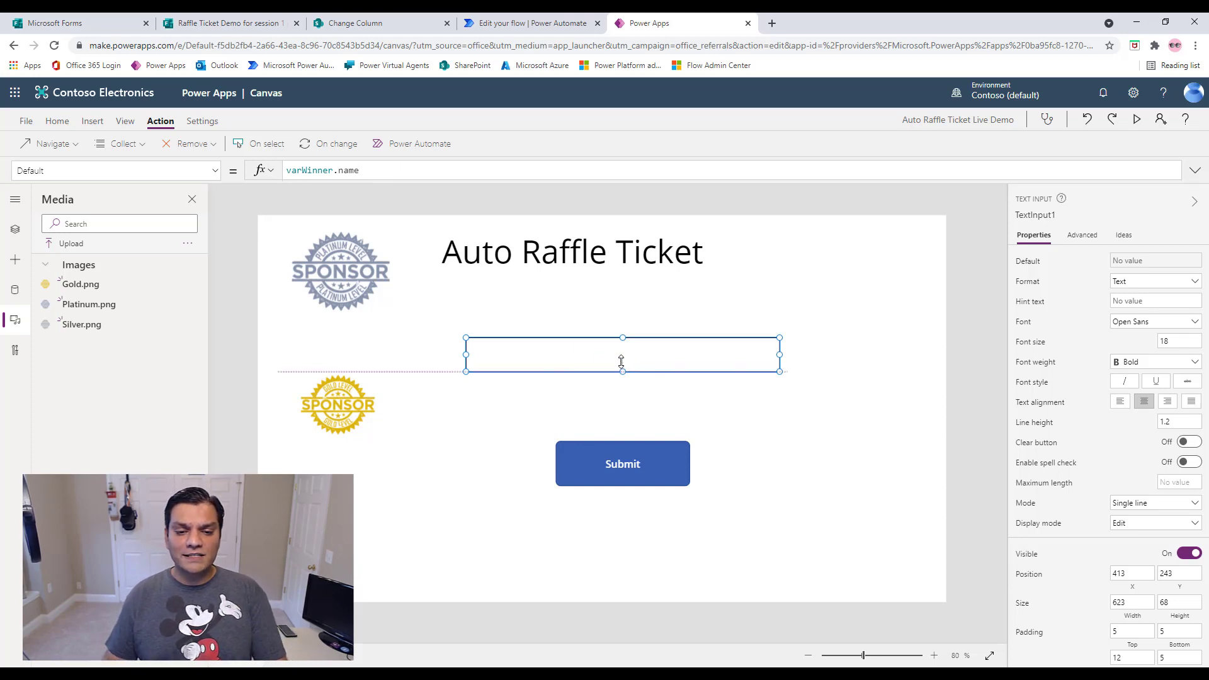
pyautogui.moveTo(623, 370); pyautogui.dragTo(639, 354)
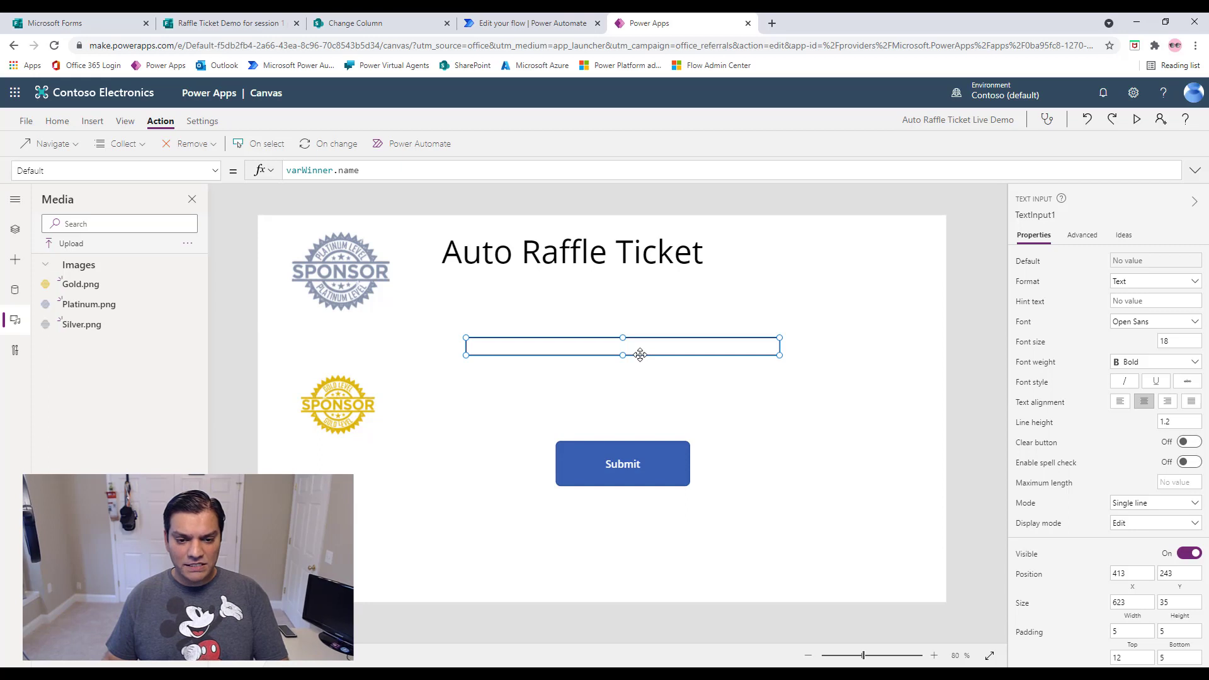
pyautogui.hotkey('ctrl', 'c')
pyautogui.hotkey('ctrl', 'v')
pyautogui.moveTo(637, 354); pyautogui.dragTo(629, 375)
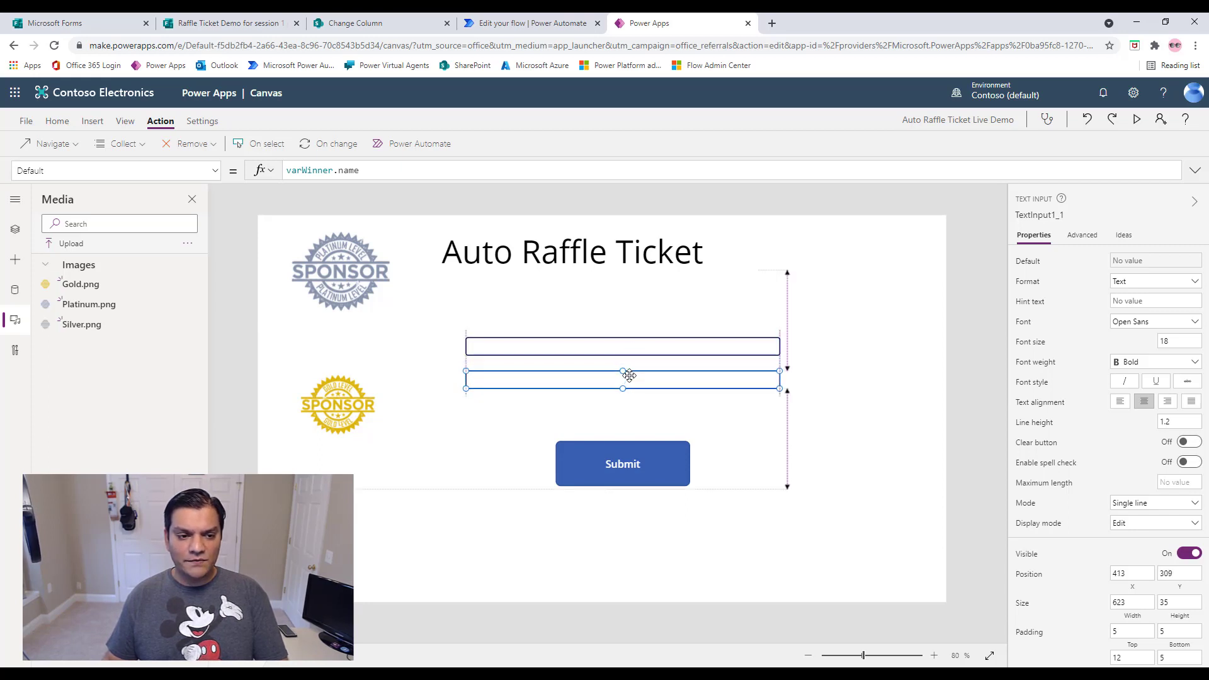
# Set the font size of the copied text input to 11
pyautogui.click(59, 122)
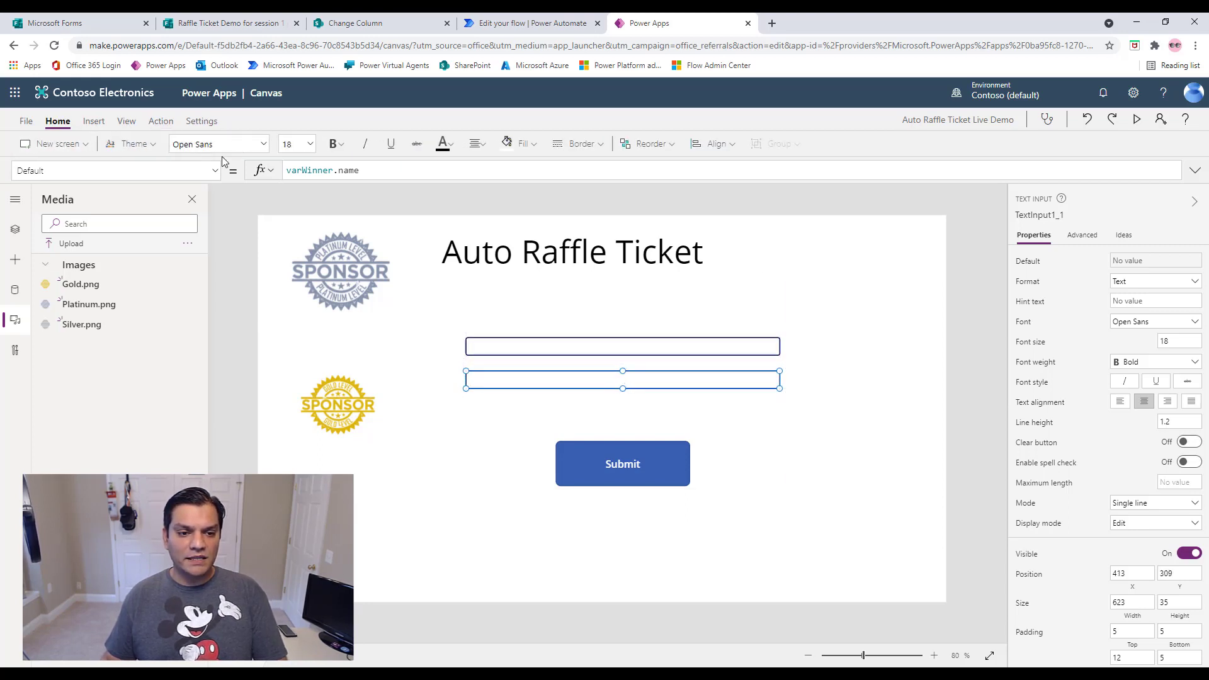
pyautogui.click(311, 144)
pyautogui.write('11')
pyautogui.press('Return')
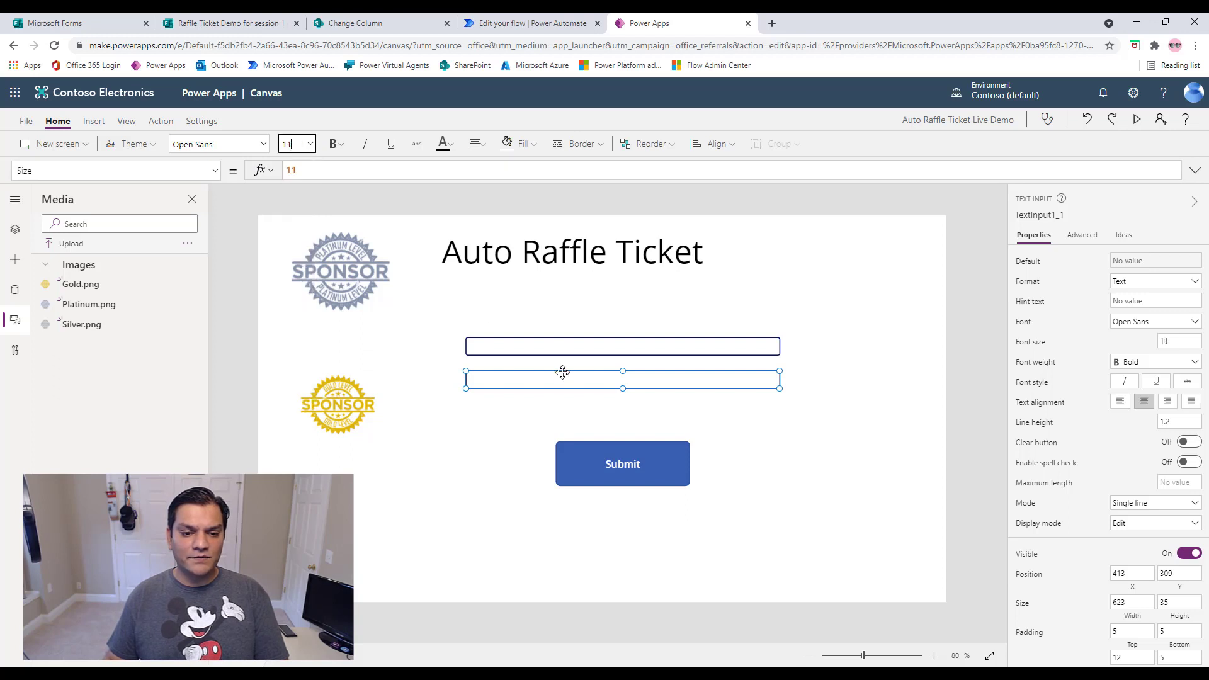
# Change the Default property of the copied text input to varWinner.email
pyautogui.click(1028, 261)
pyautogui.click(481, 176)
pyautogui.hotkey('ctrl', 'v')
pyautogui.press('BackSpace')
pyautogui.press('BackSpace')
pyautogui.press('BackSpace')
pyautogui.press('BackSpace')
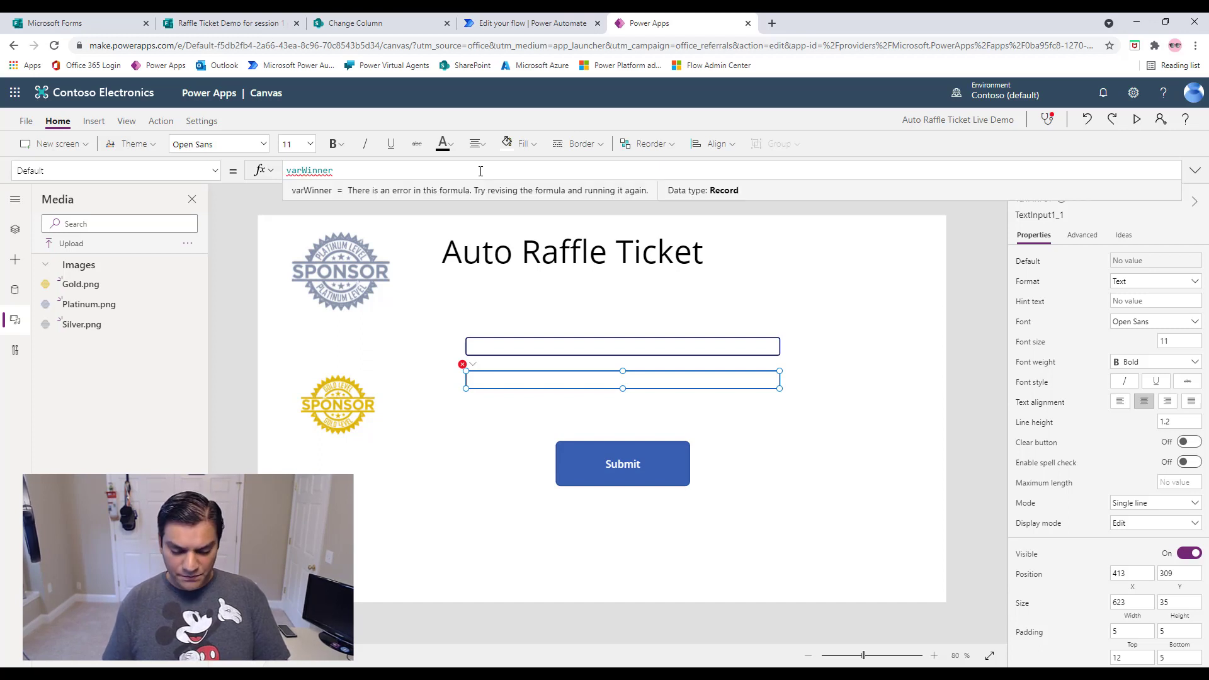
pyautogui.write('email')
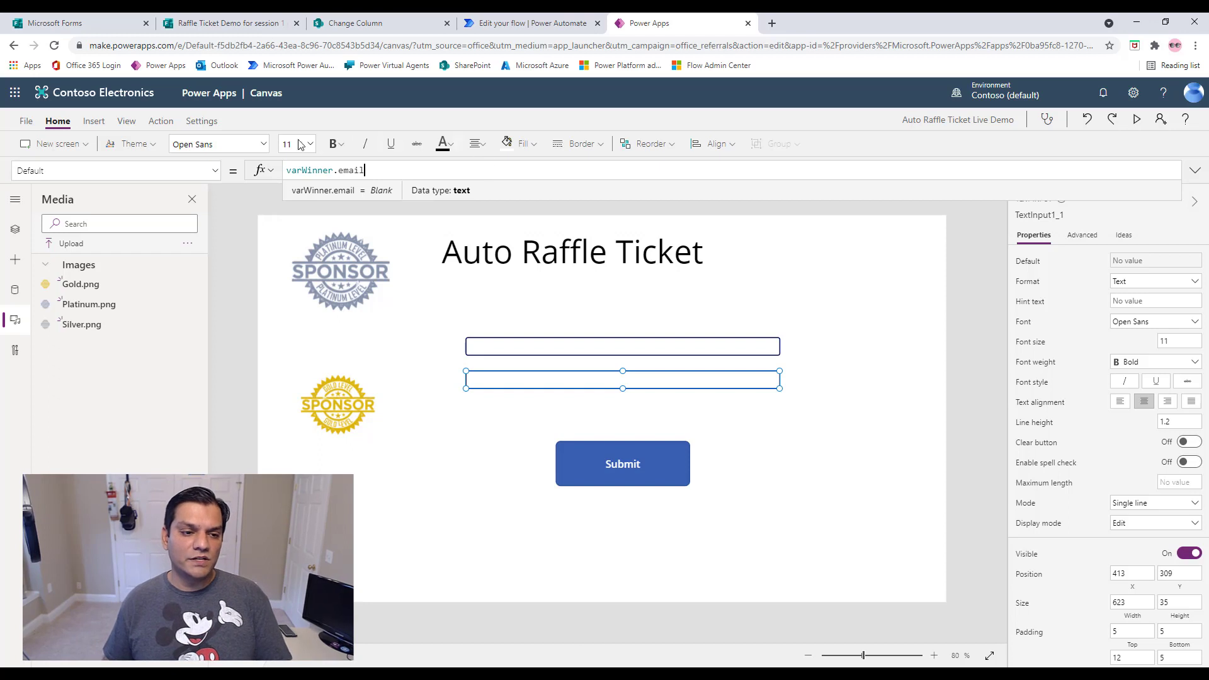
# Save the Auto Raffle Ticket Live Demo app without a version note
pyautogui.click(25, 121)
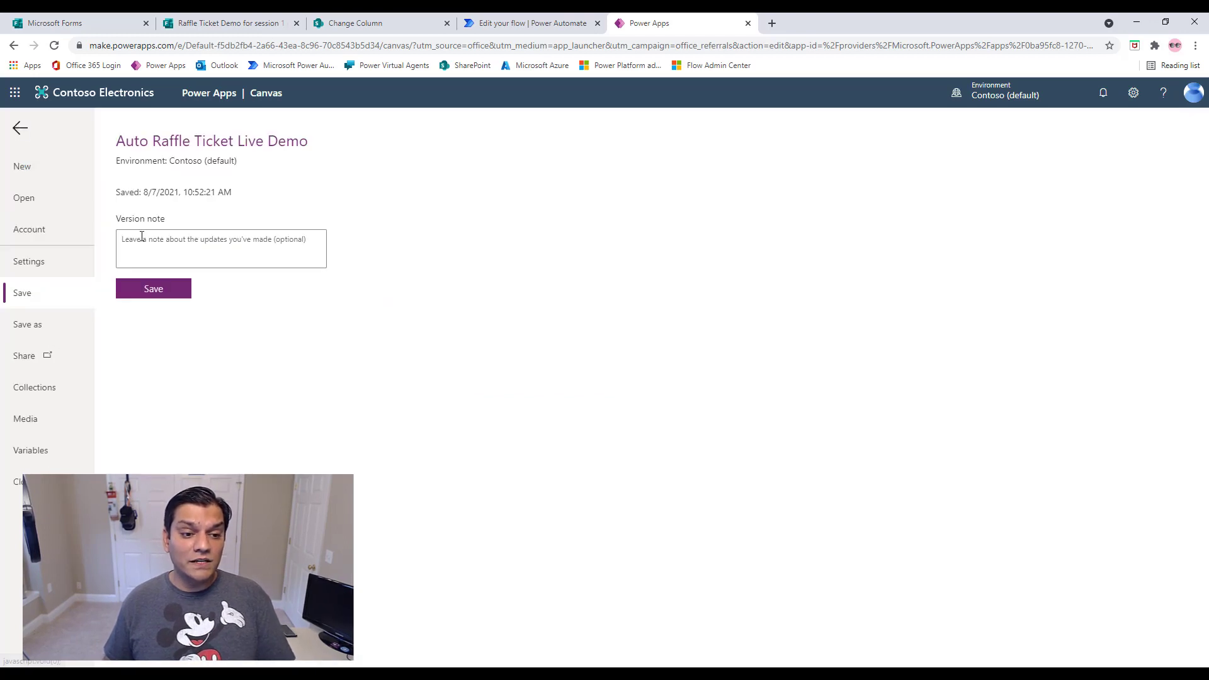
pyautogui.click(151, 291)
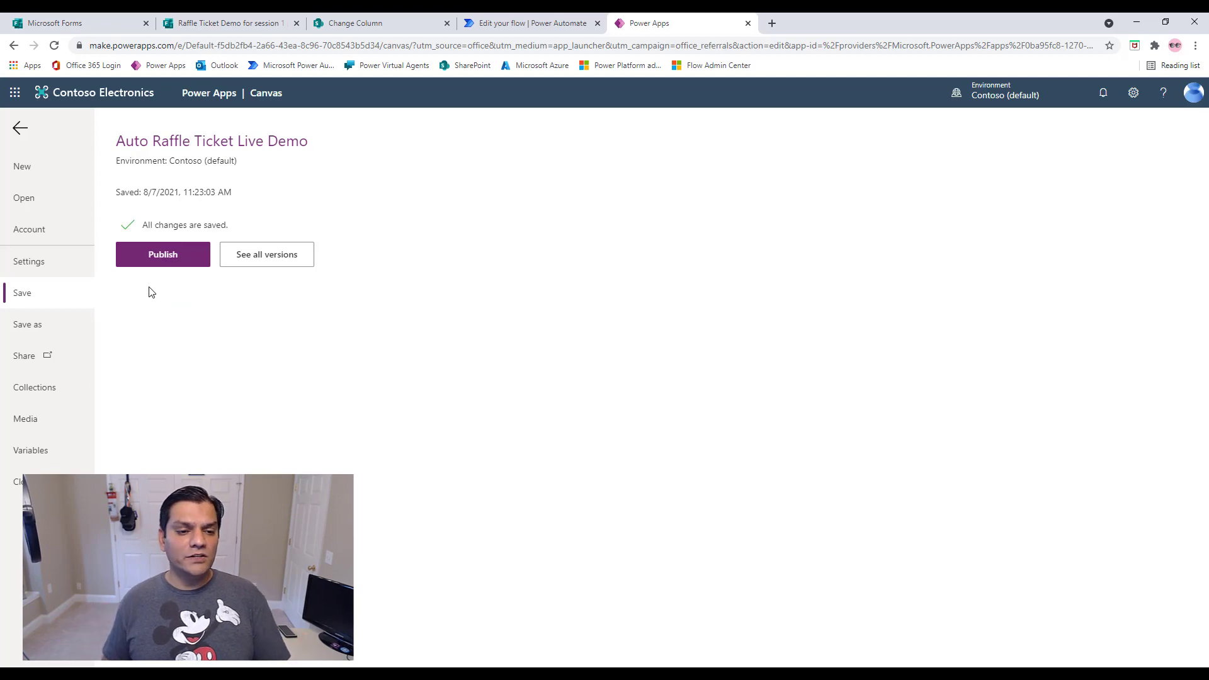
# Publish the Auto Raffle Ticket Live Demo app and submit a raffle draw in its preview
pyautogui.click(162, 273)
pyautogui.click(616, 462)
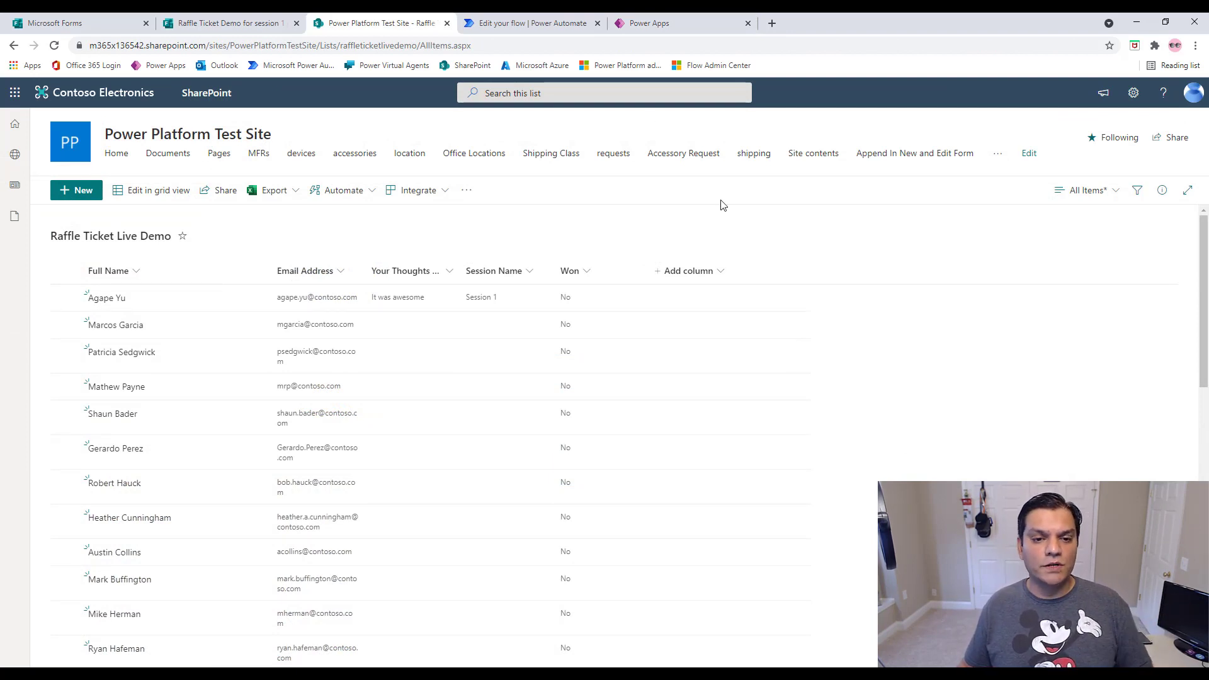
pyautogui.click(649, 23)
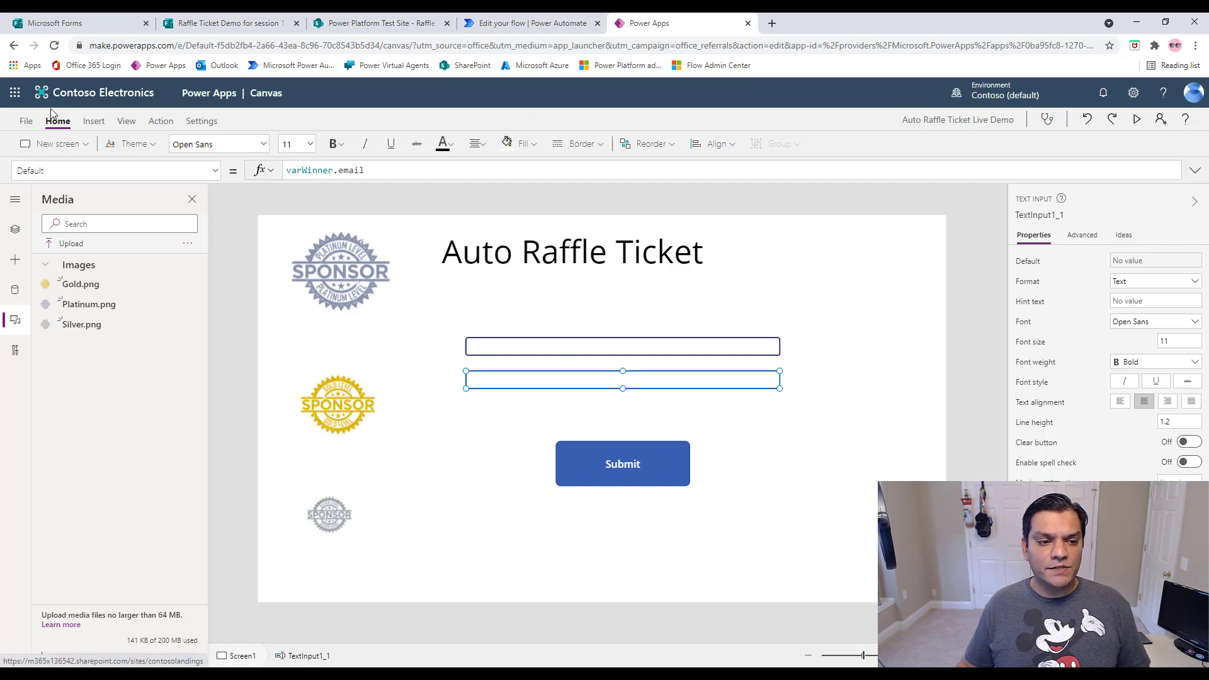
pyautogui.click(1135, 121)
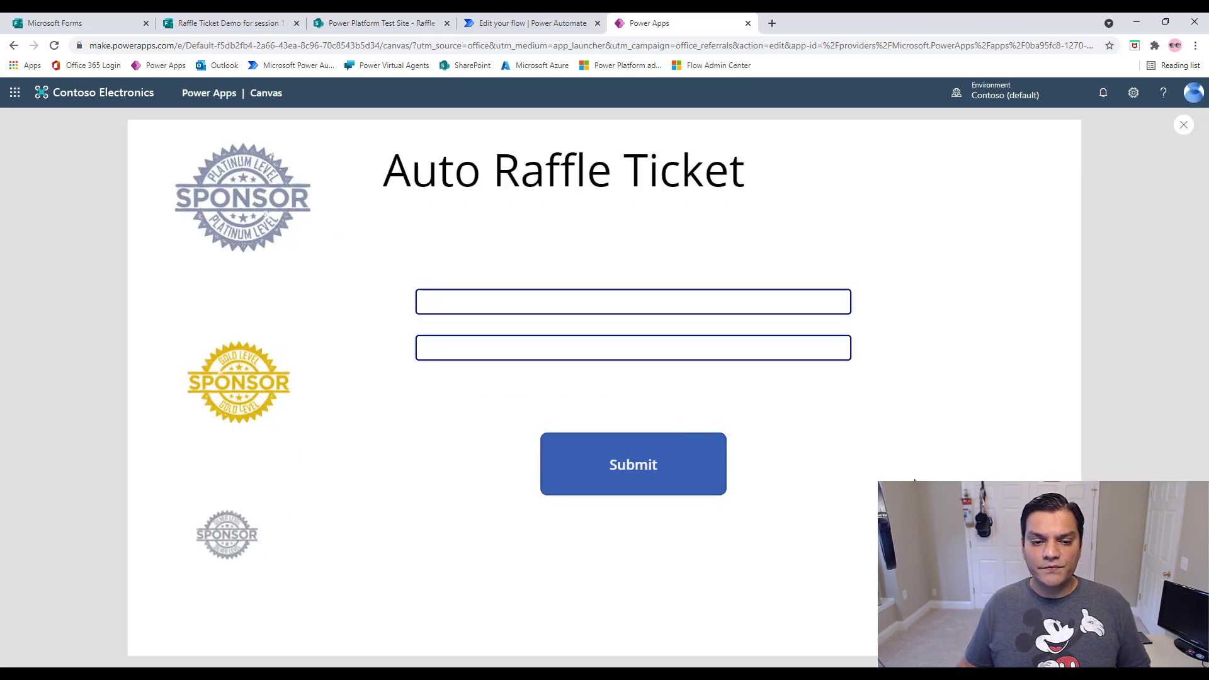
pyautogui.click(629, 496)
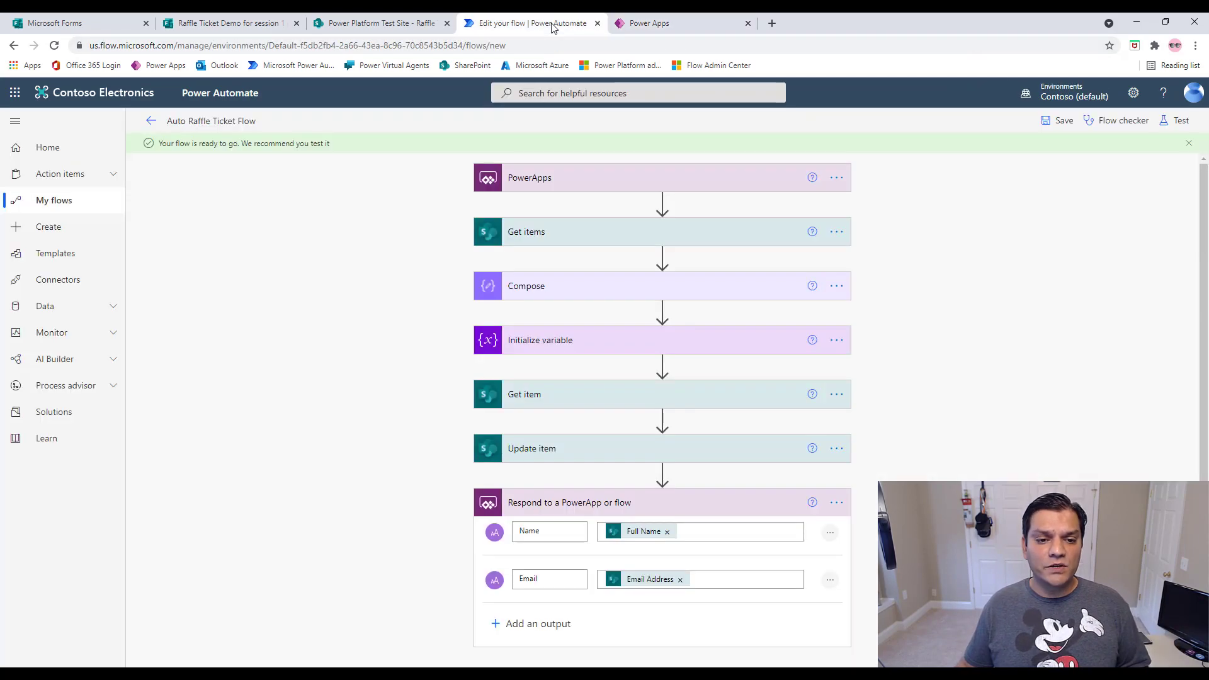
# Switch to Power Automate and open the latest run in the Auto Raffle Ticket Flow's 28-day run history
pyautogui.click(554, 25)
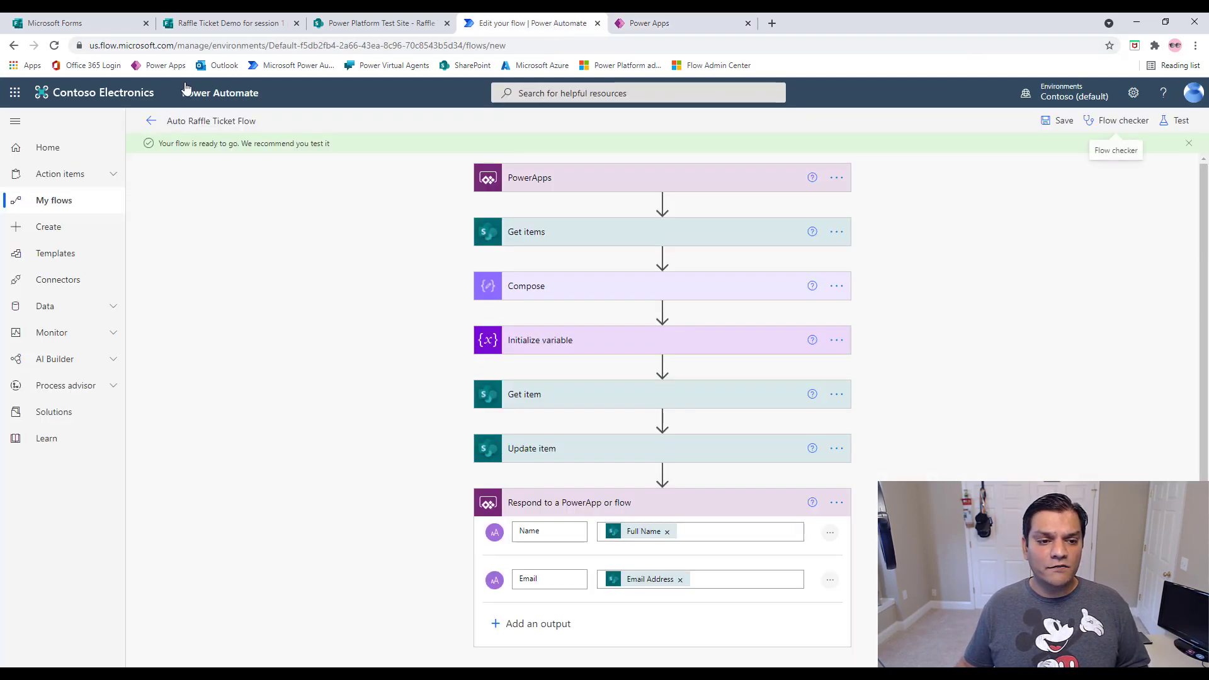
pyautogui.click(151, 120)
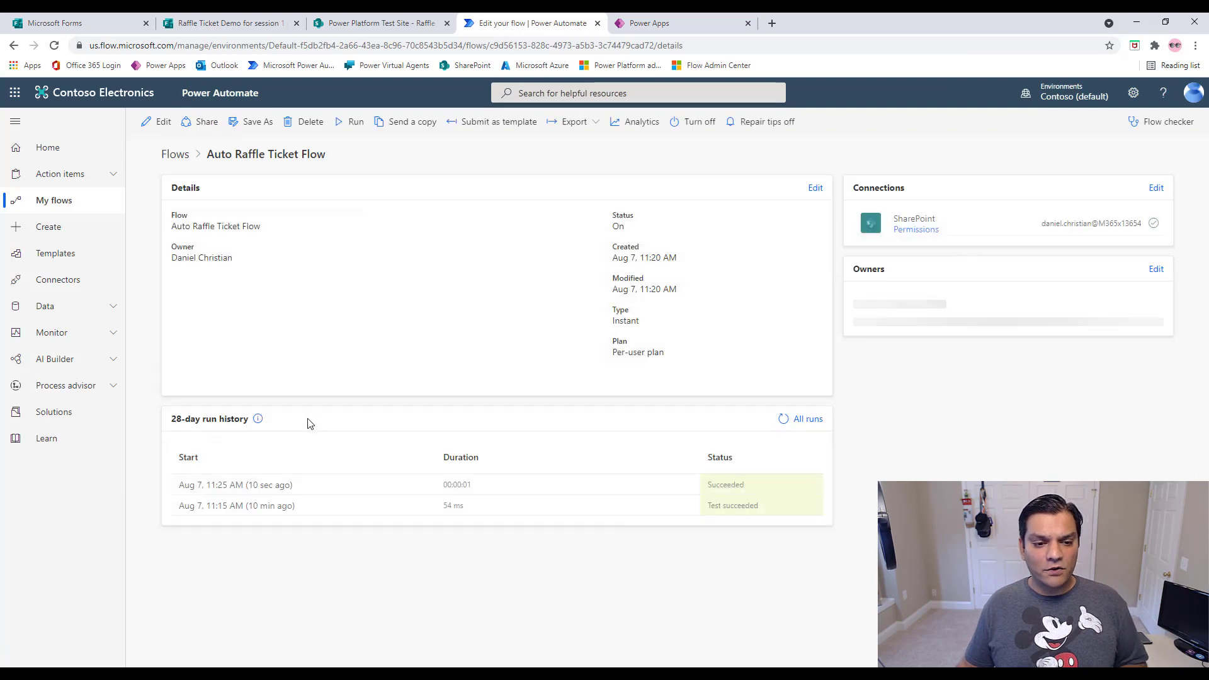
pyautogui.click(225, 488)
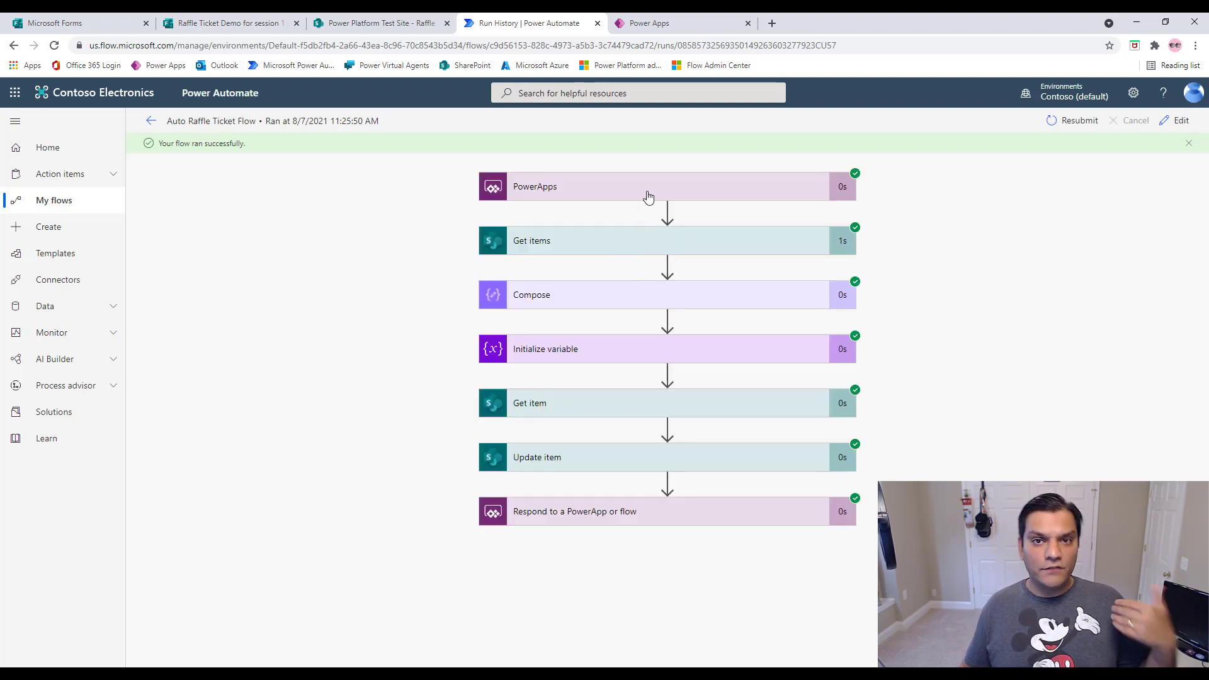
# Inspect the run's Get items filter query, the Compose inputs and outputs, and the Initialize variable value
pyautogui.click(617, 251)
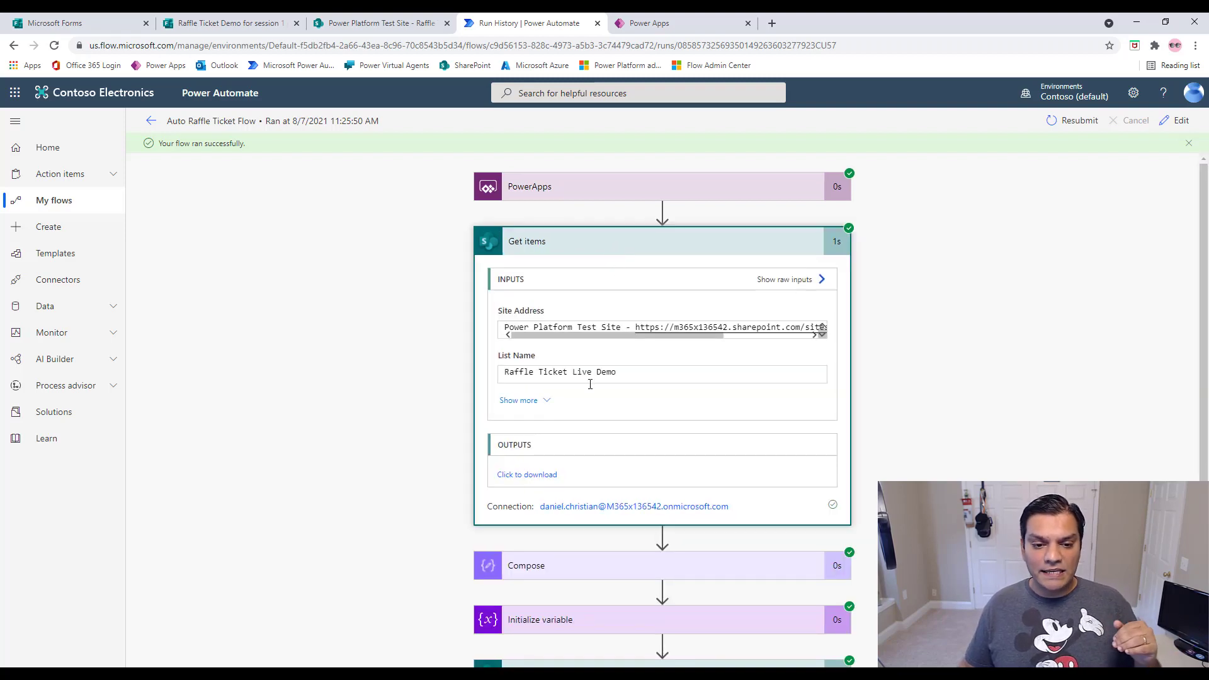
pyautogui.click(534, 401)
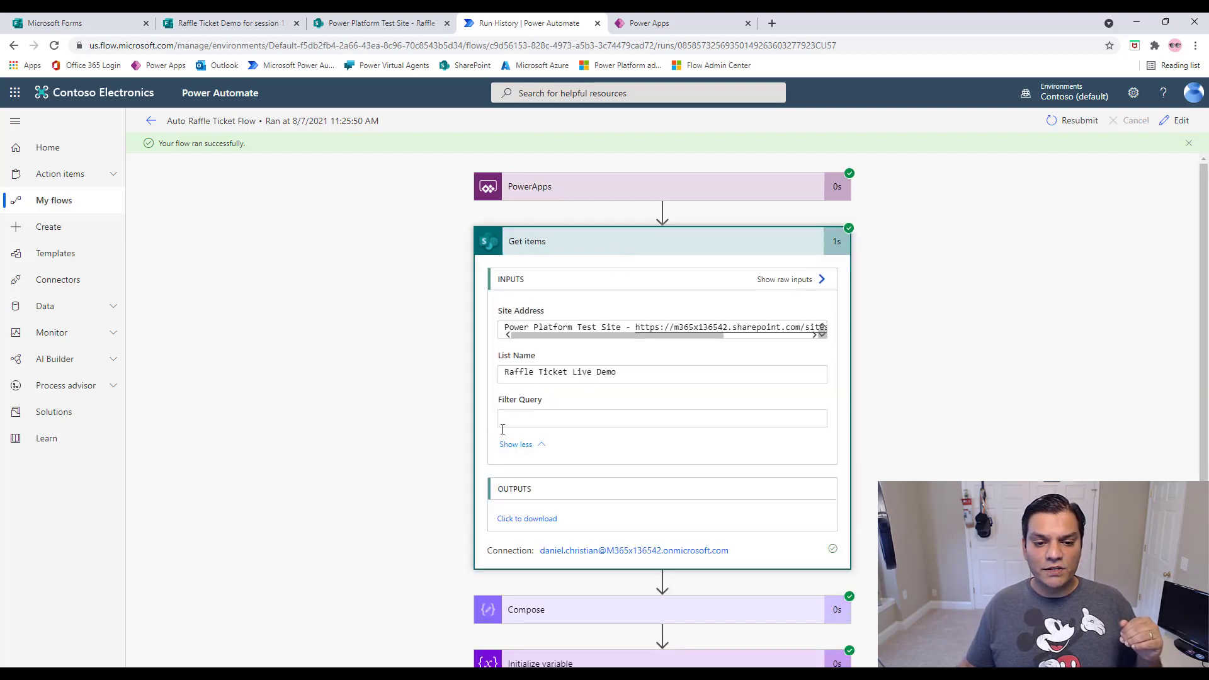
pyautogui.scroll(-3, 899, 464)
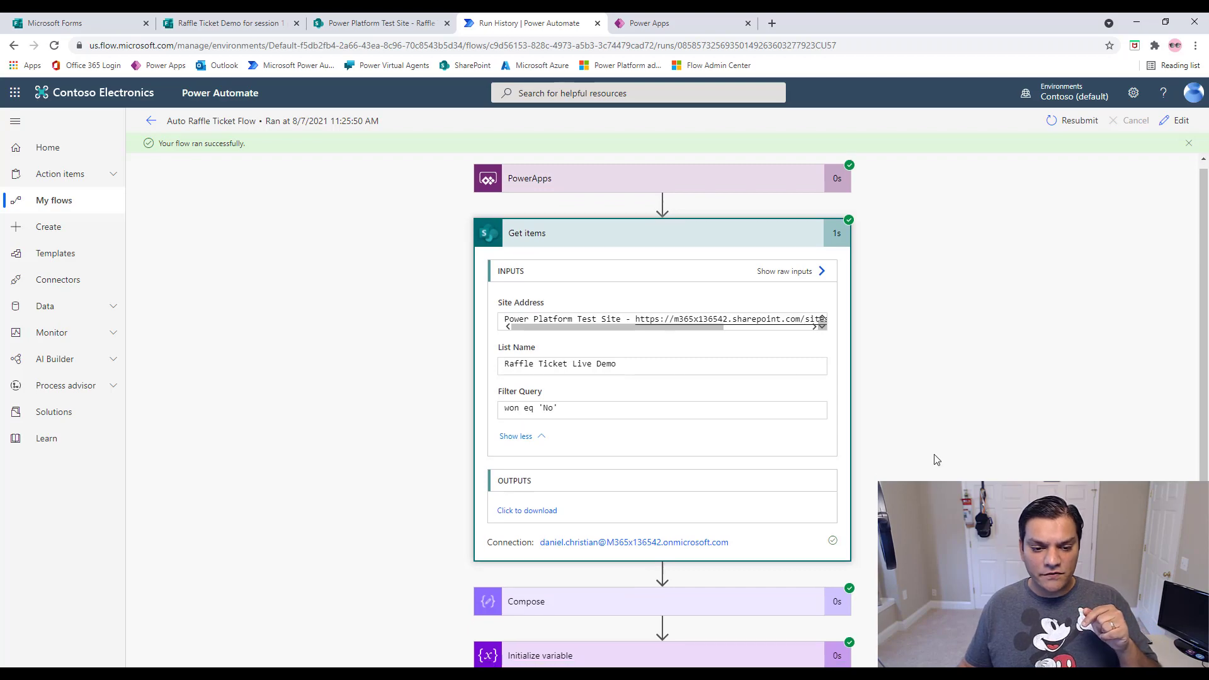
pyautogui.click(589, 397)
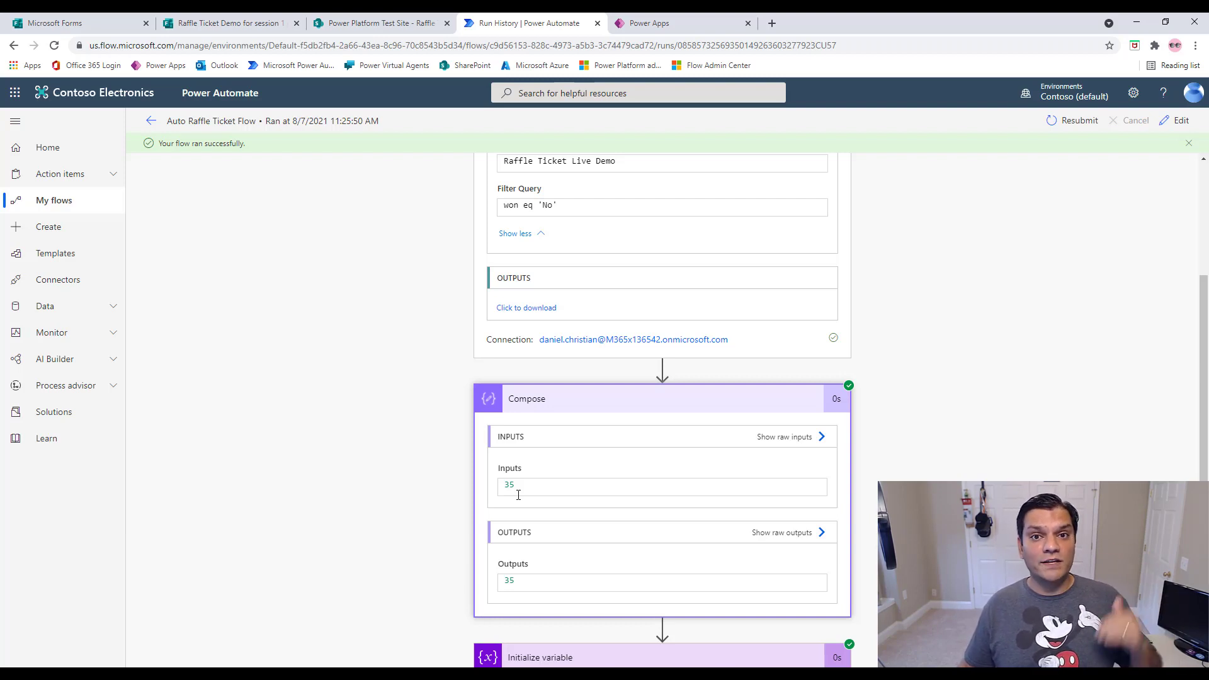
pyautogui.scroll(-3, 751, 501)
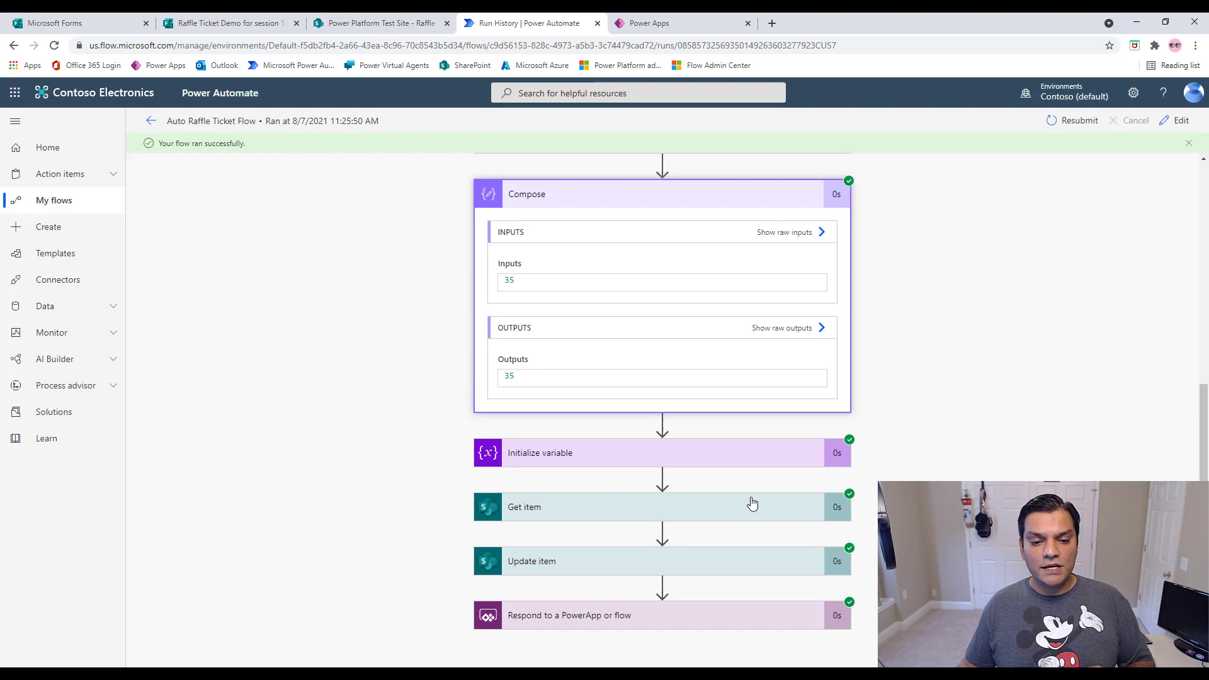
pyautogui.click(723, 453)
pyautogui.scroll(-2, 723, 456)
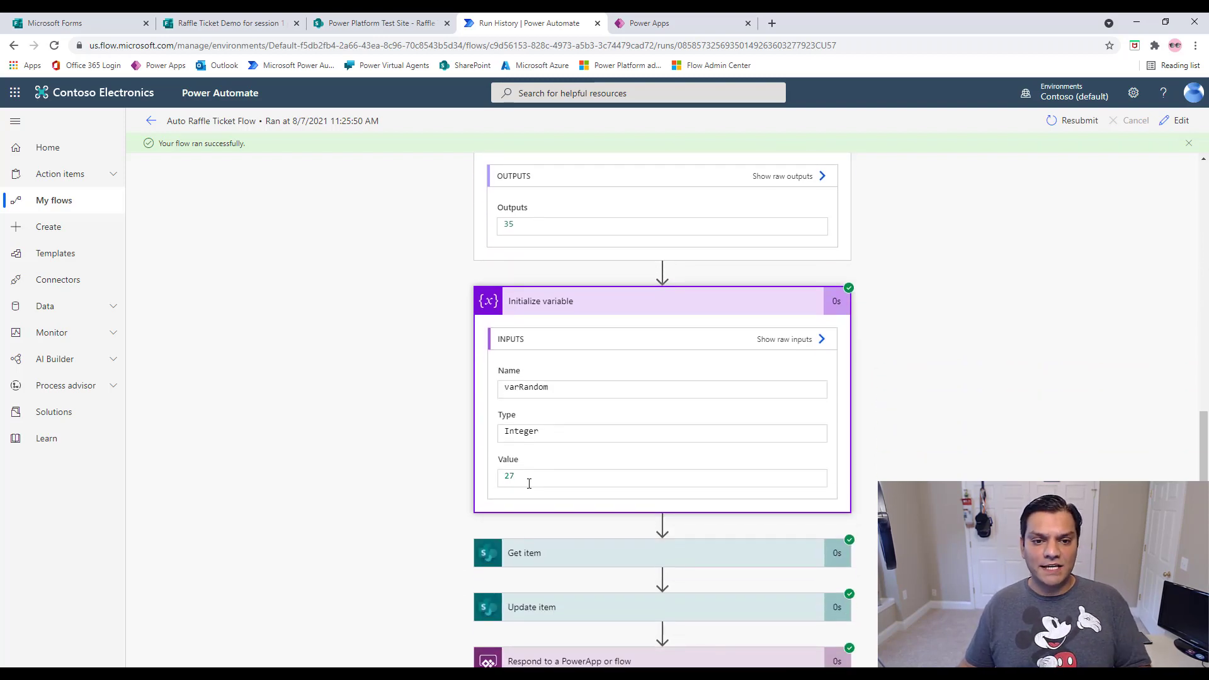
# Add the ID column as the first column of the All Items view in the SharePoint Raffle Ticket Live Demo list
pyautogui.click(369, 28)
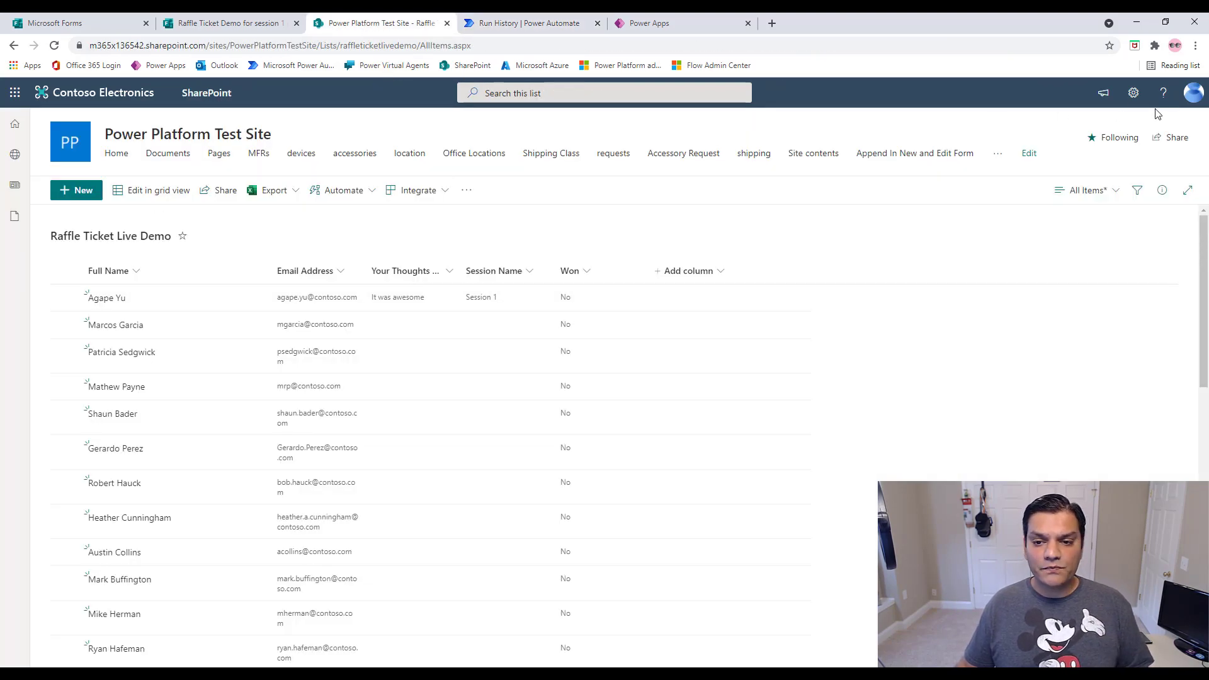
pyautogui.click(1133, 93)
pyautogui.click(1042, 224)
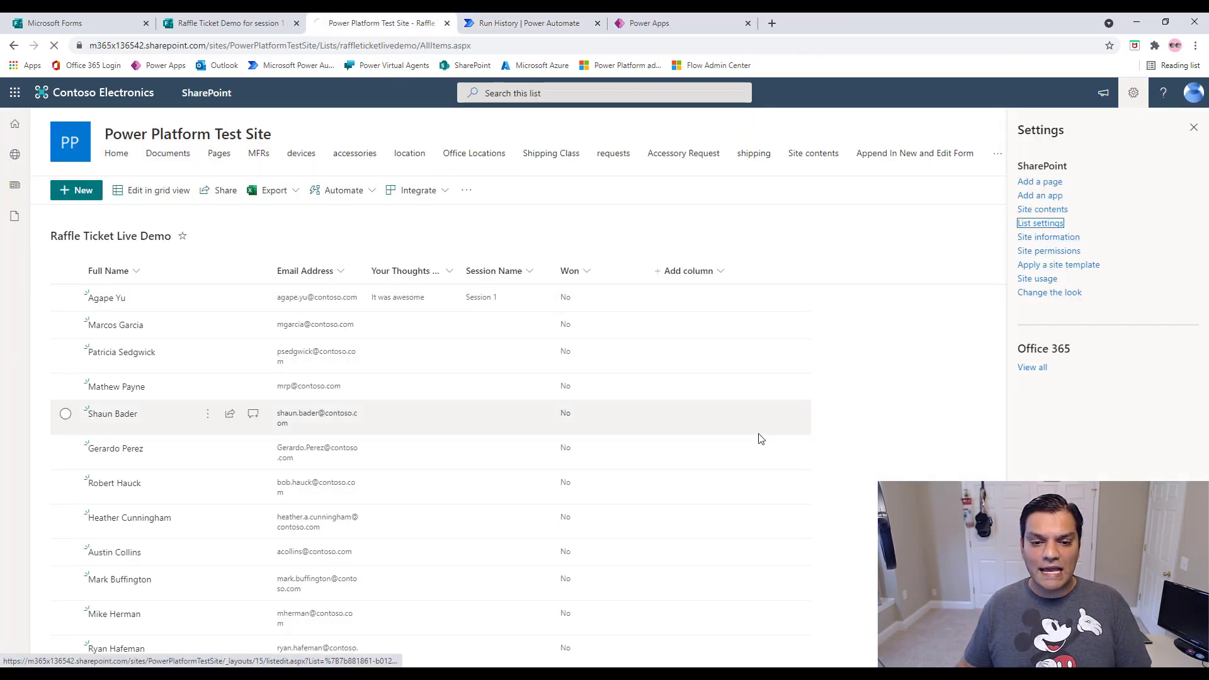
pyautogui.scroll(-4, 459, 463)
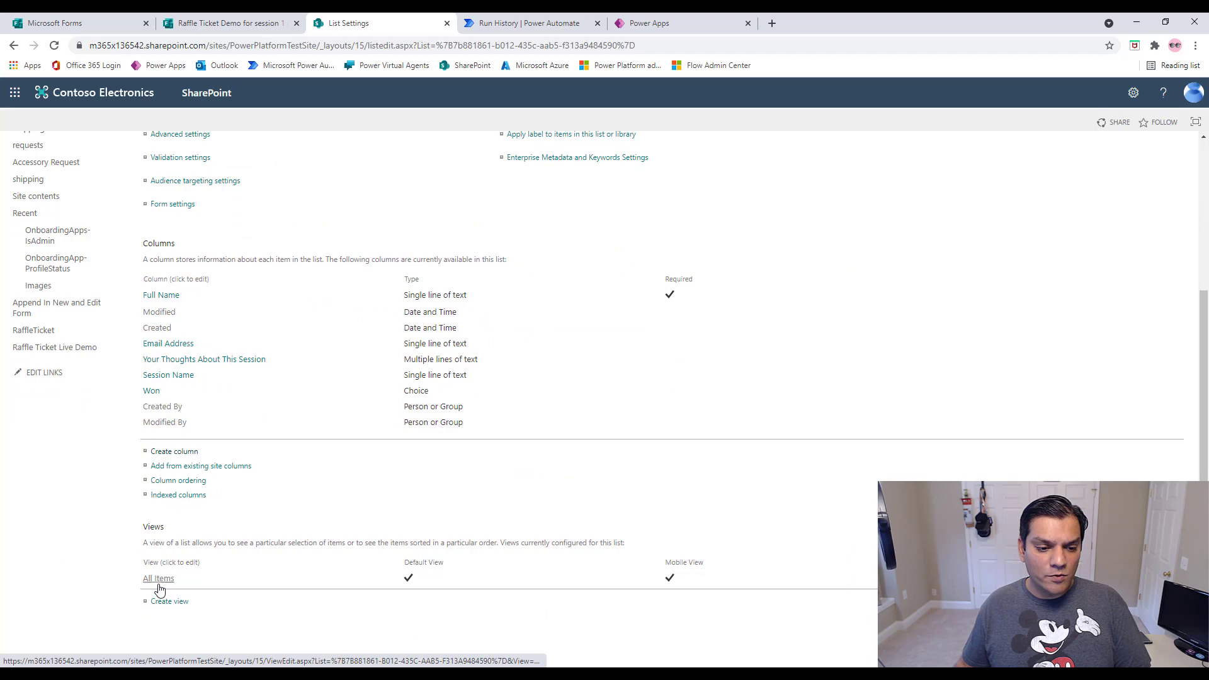
pyautogui.click(158, 588)
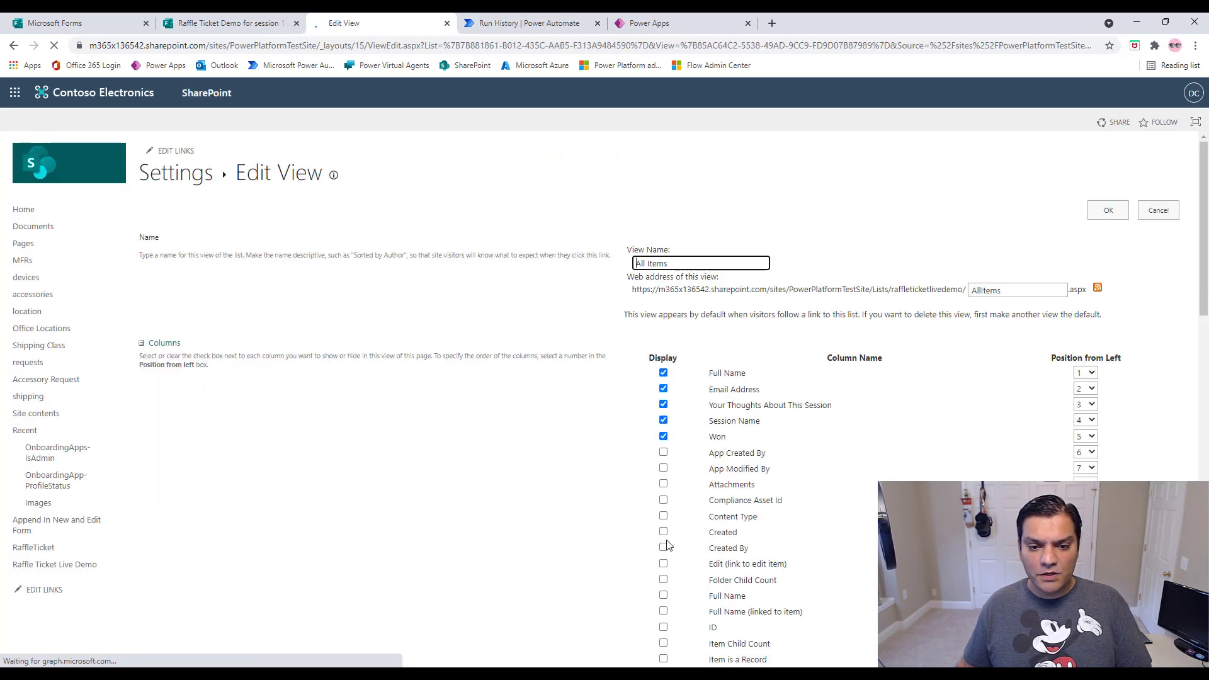
pyautogui.click(663, 628)
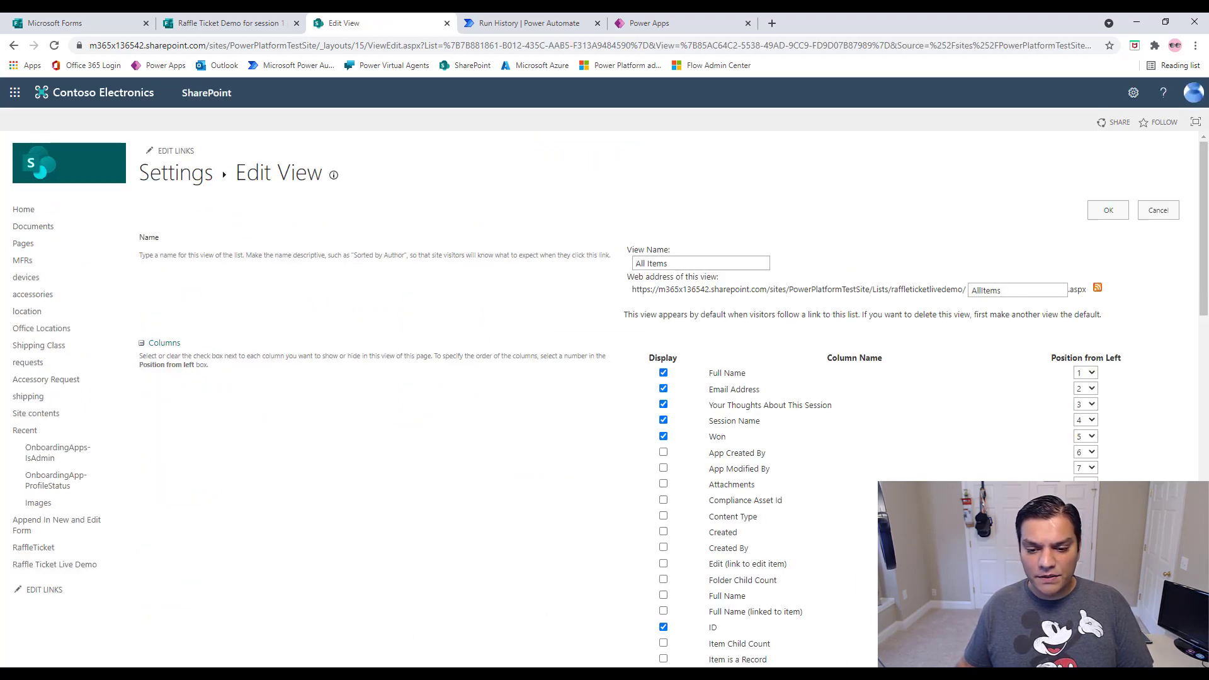
pyautogui.click(1085, 389)
pyautogui.click(1080, 401)
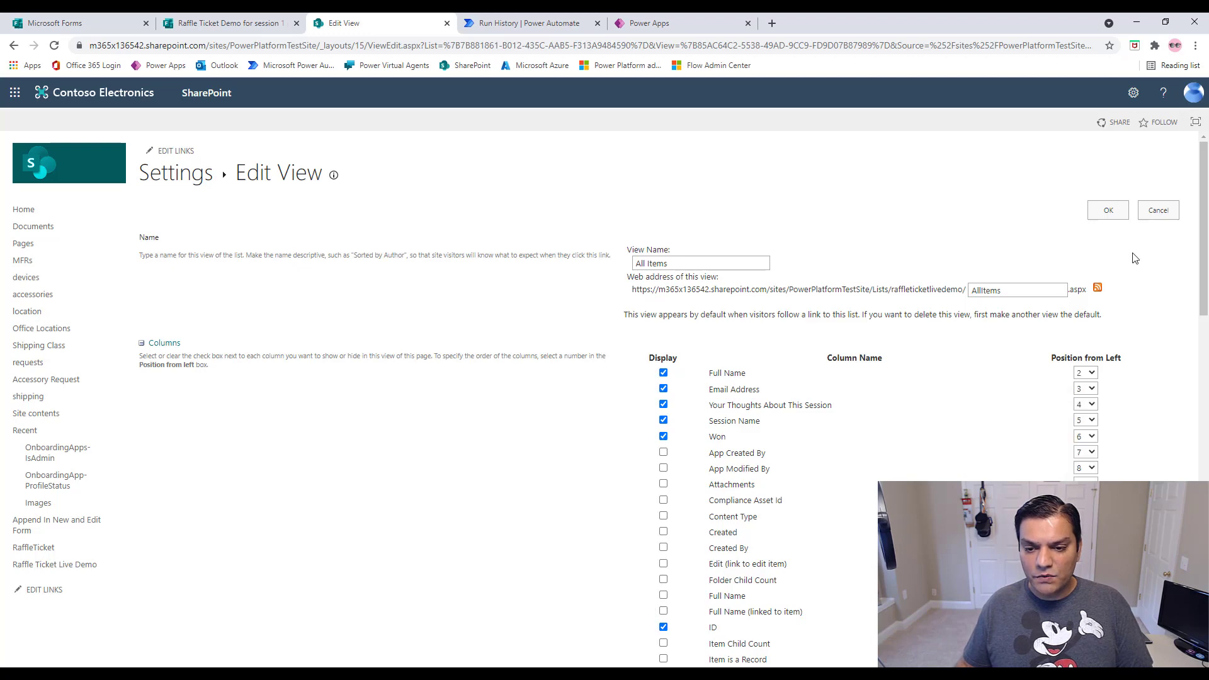
pyautogui.click(1109, 211)
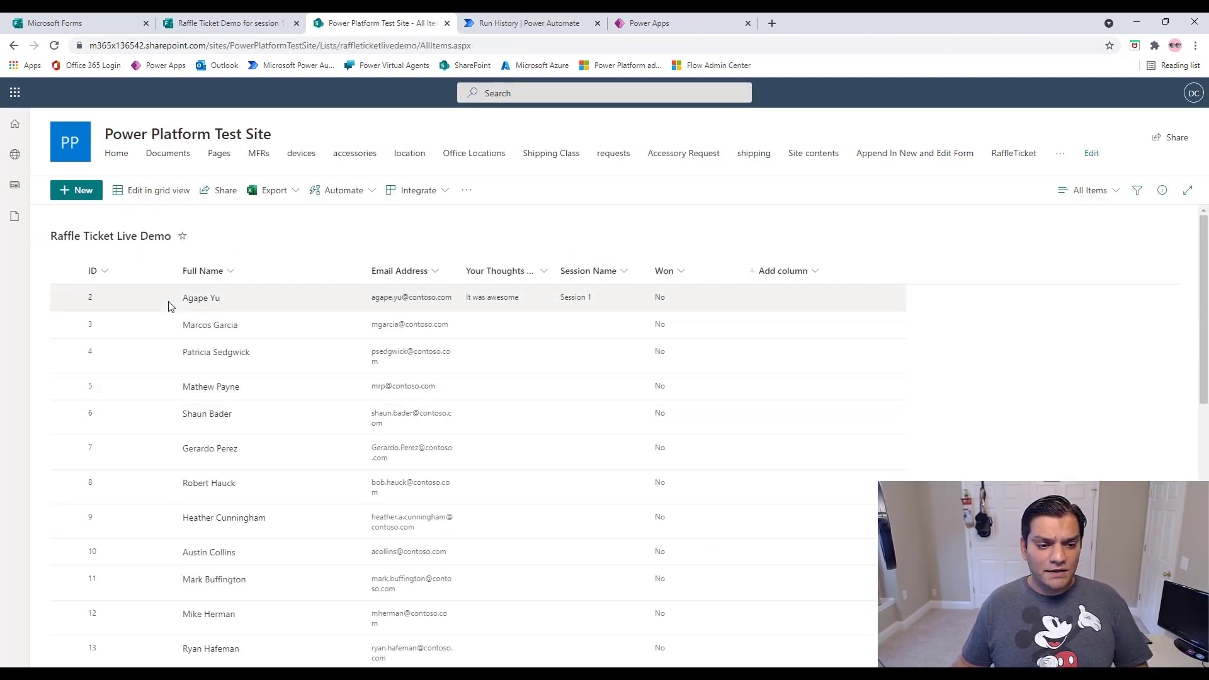
# Filter the raffle list to the items whose Won value is Yes
pyautogui.scroll(-1, 135, 586)
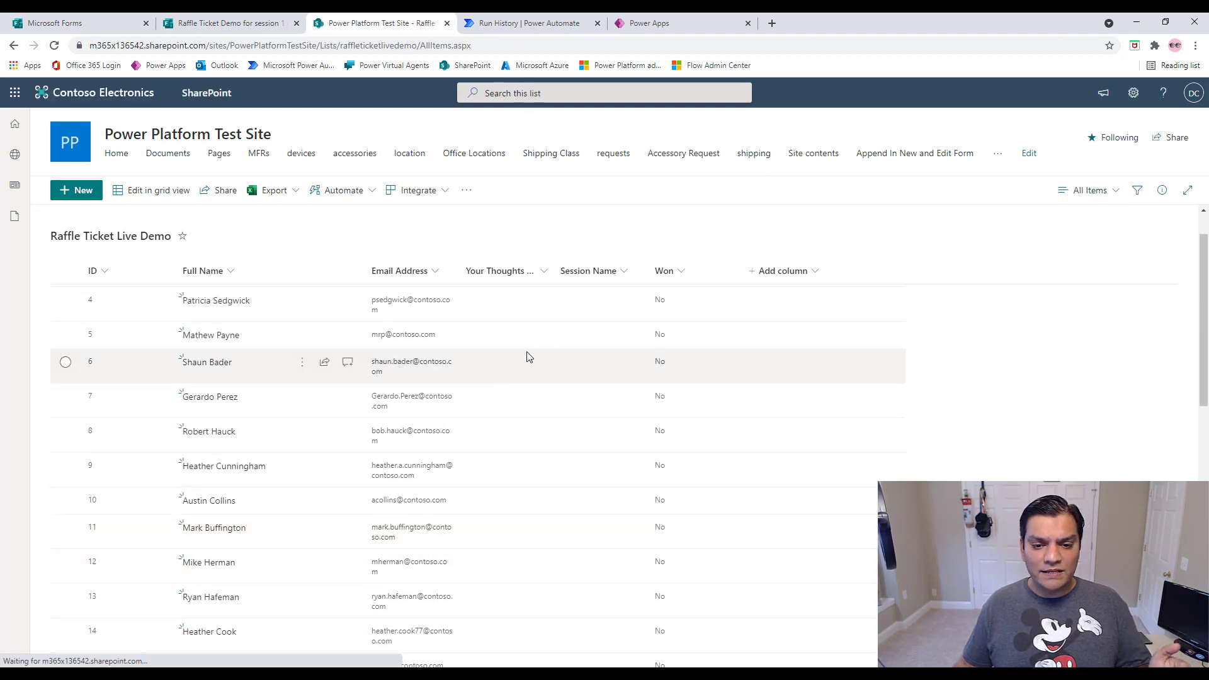
pyautogui.click(685, 272)
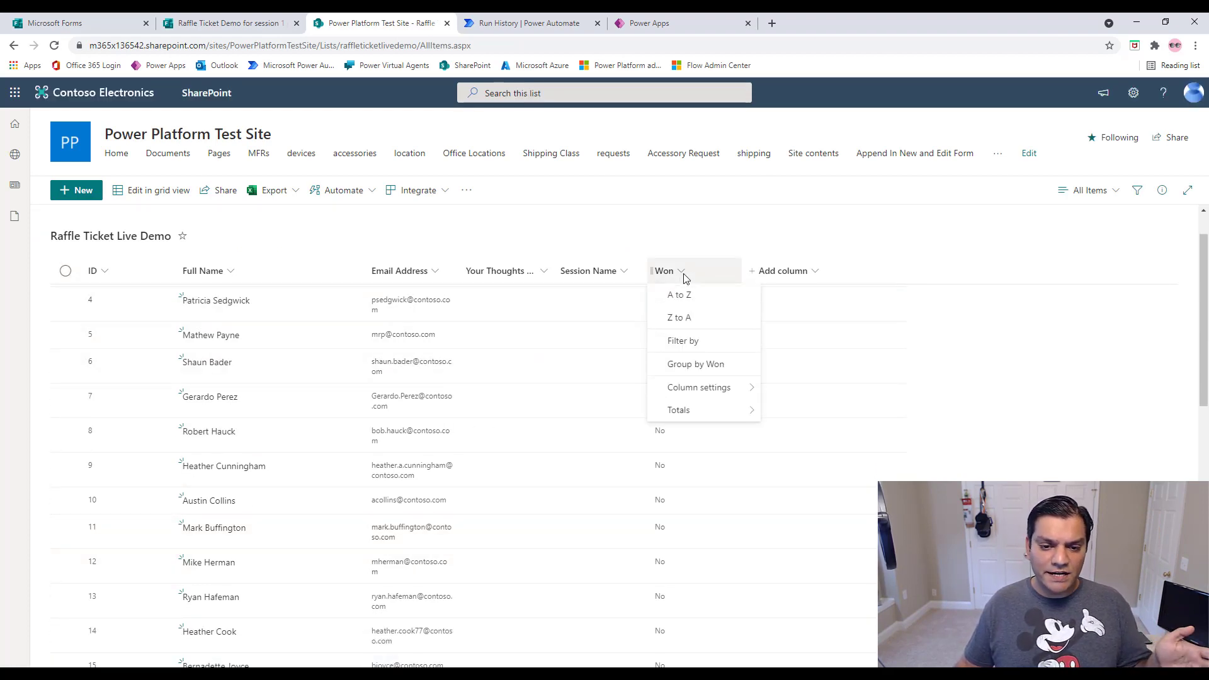
pyautogui.click(688, 342)
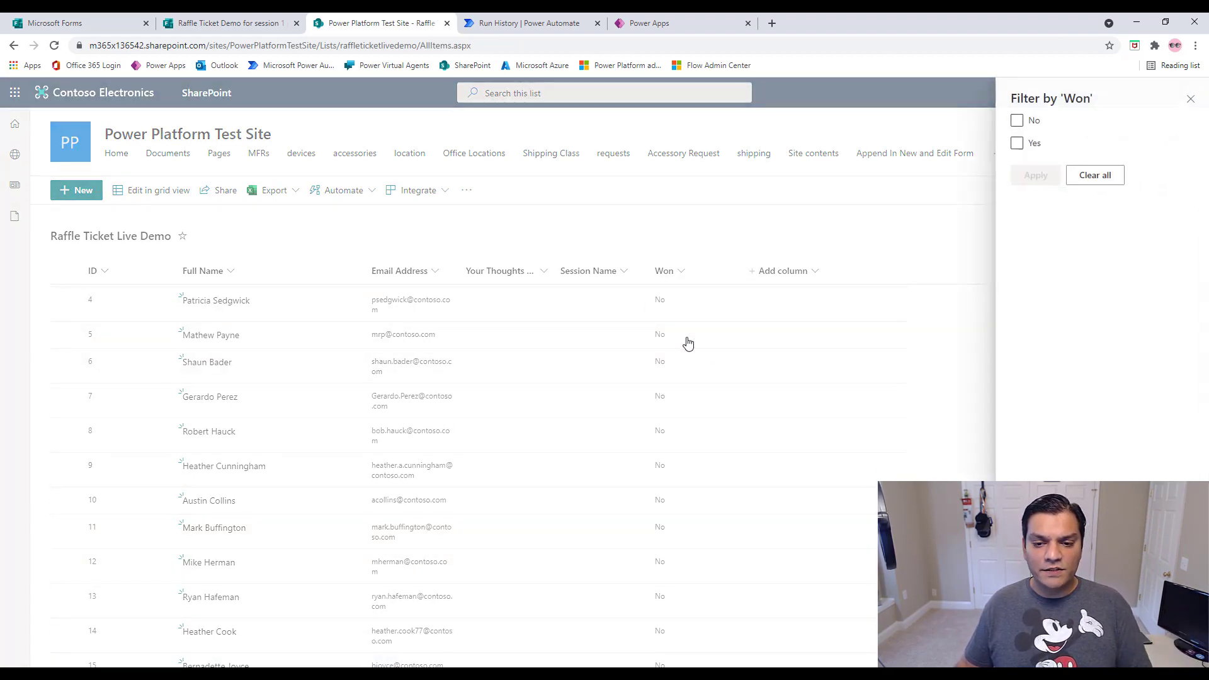
pyautogui.click(1017, 143)
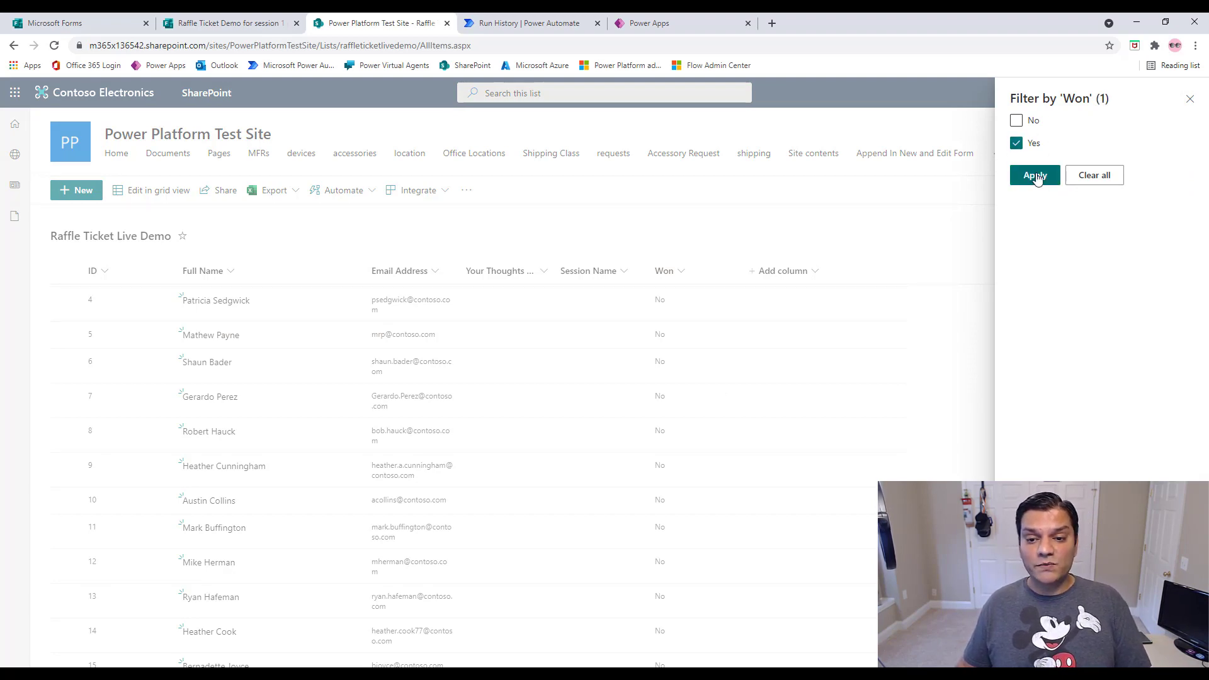
pyautogui.click(1042, 175)
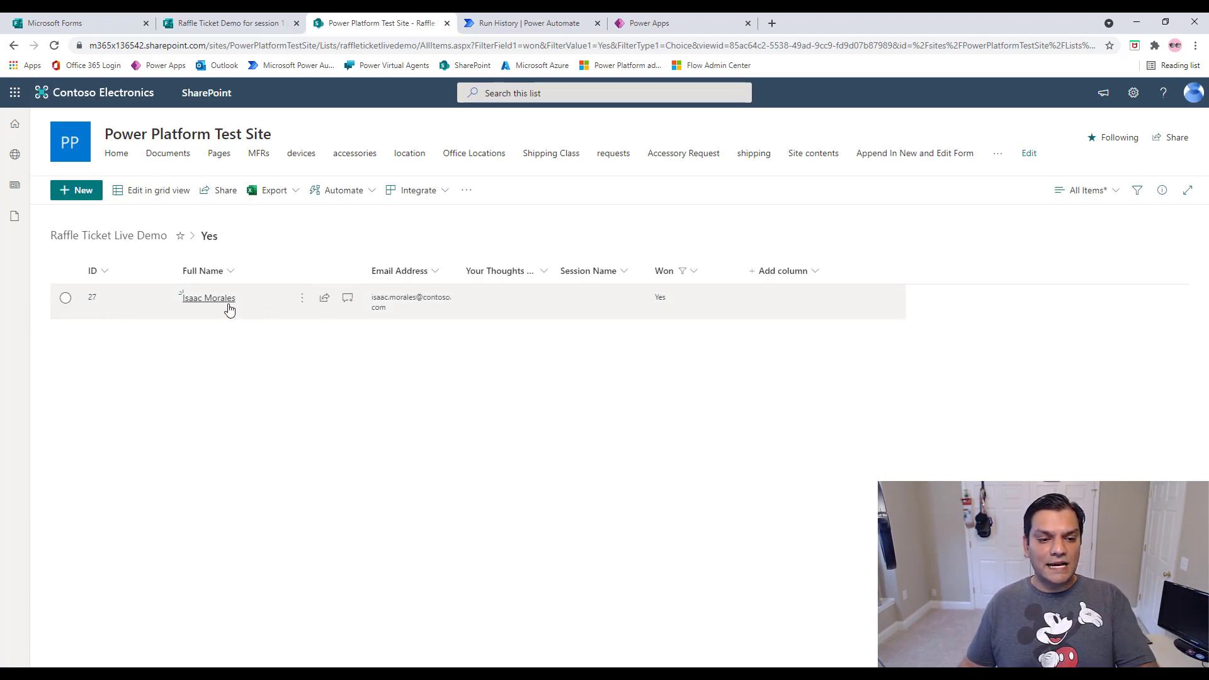
# Compare the winner displayed in the Power Apps preview with the filtered SharePoint item and the flow run's varRandom value
pyautogui.click(649, 23)
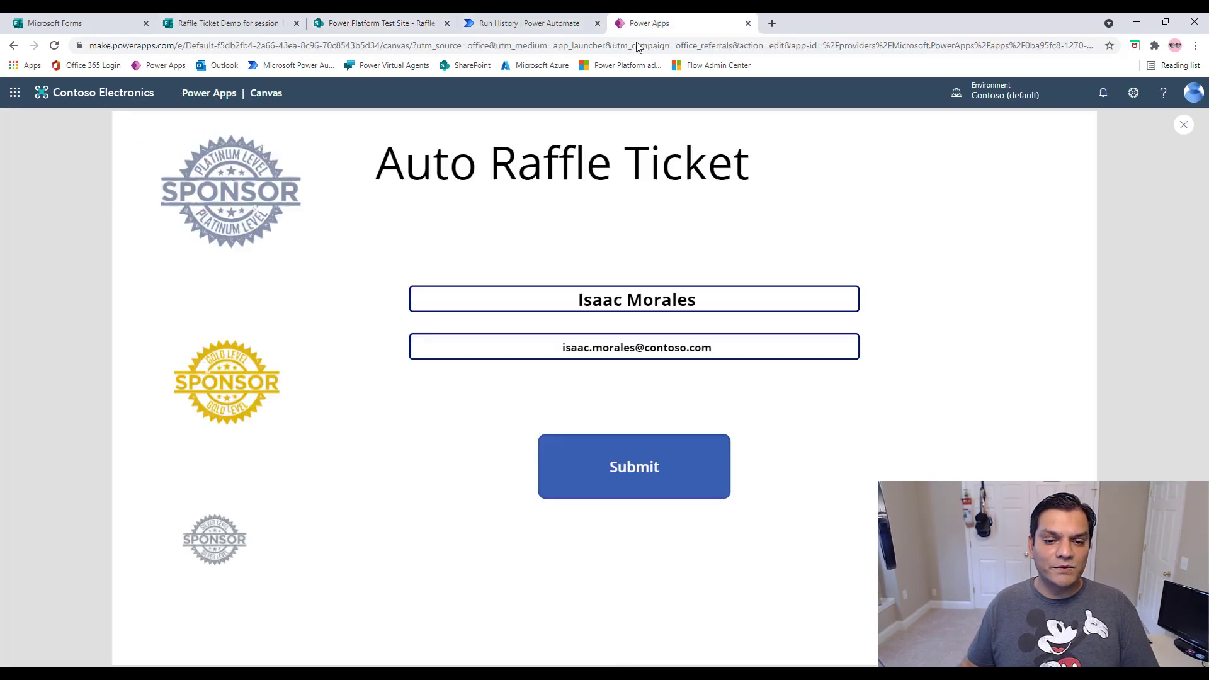
pyautogui.click(417, 25)
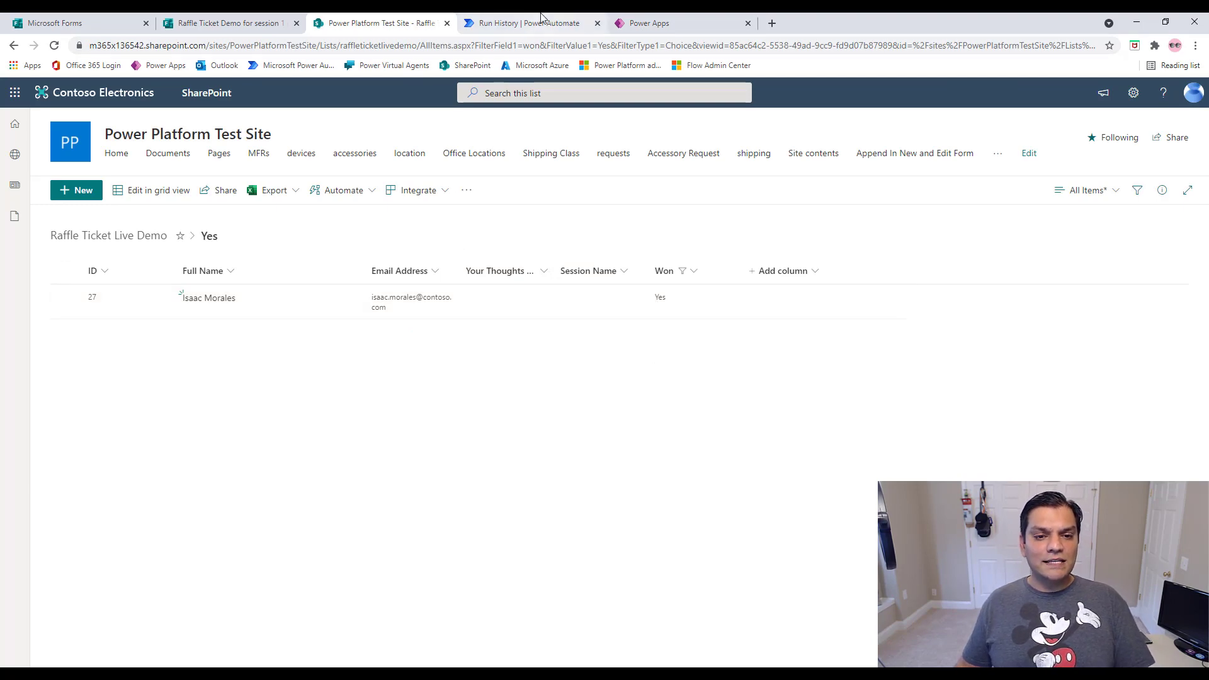
pyautogui.click(504, 25)
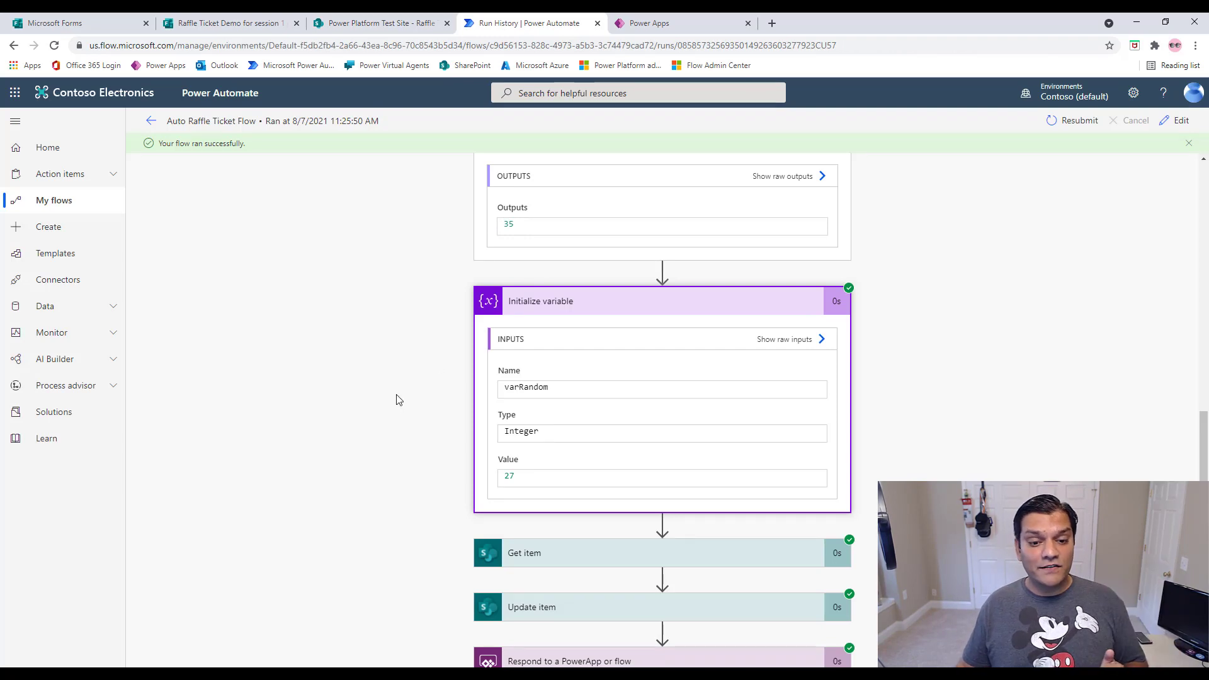
# Examine the Get item action's inputs and outputs in the flow run and compare them with the winner in the app preview
pyautogui.scroll(-1, 396, 404)
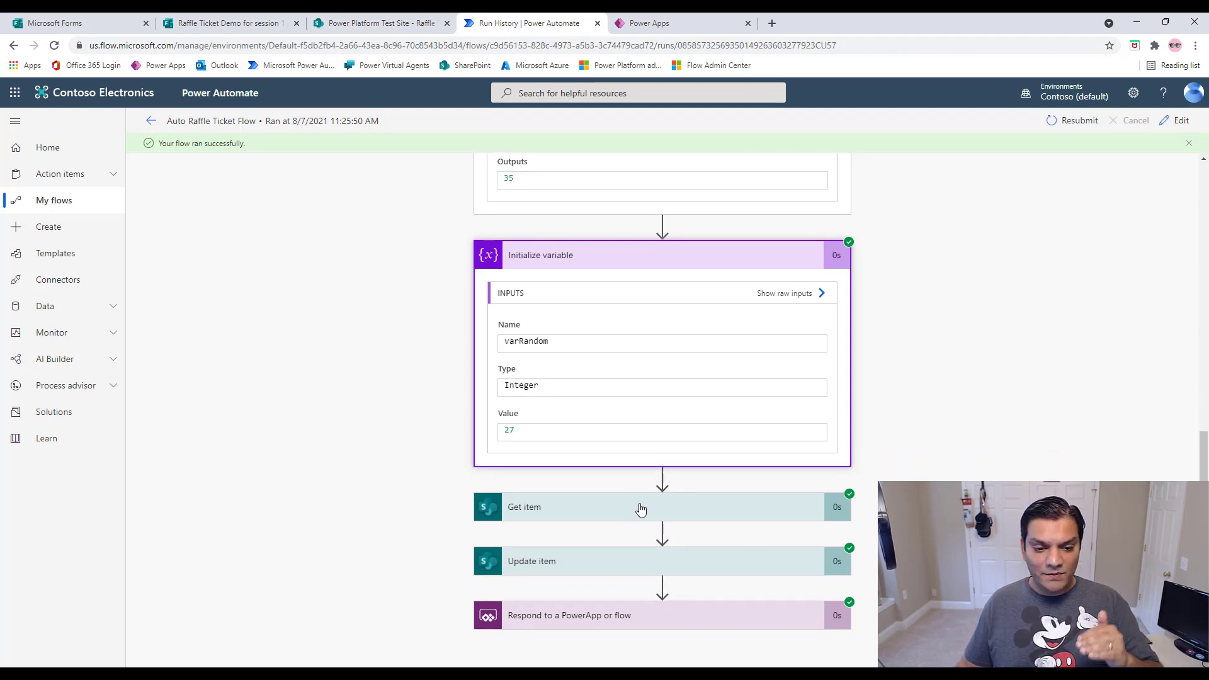
pyautogui.click(640, 507)
pyautogui.scroll(-5, 389, 558)
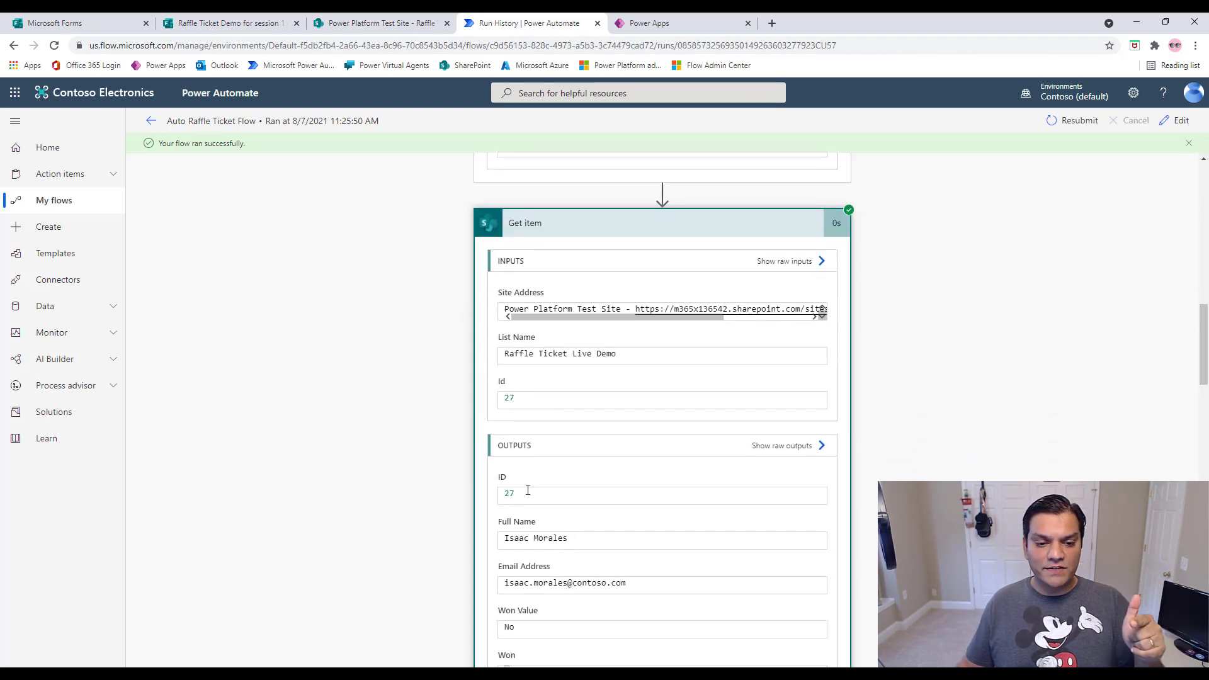
pyautogui.scroll(-5, 371, 432)
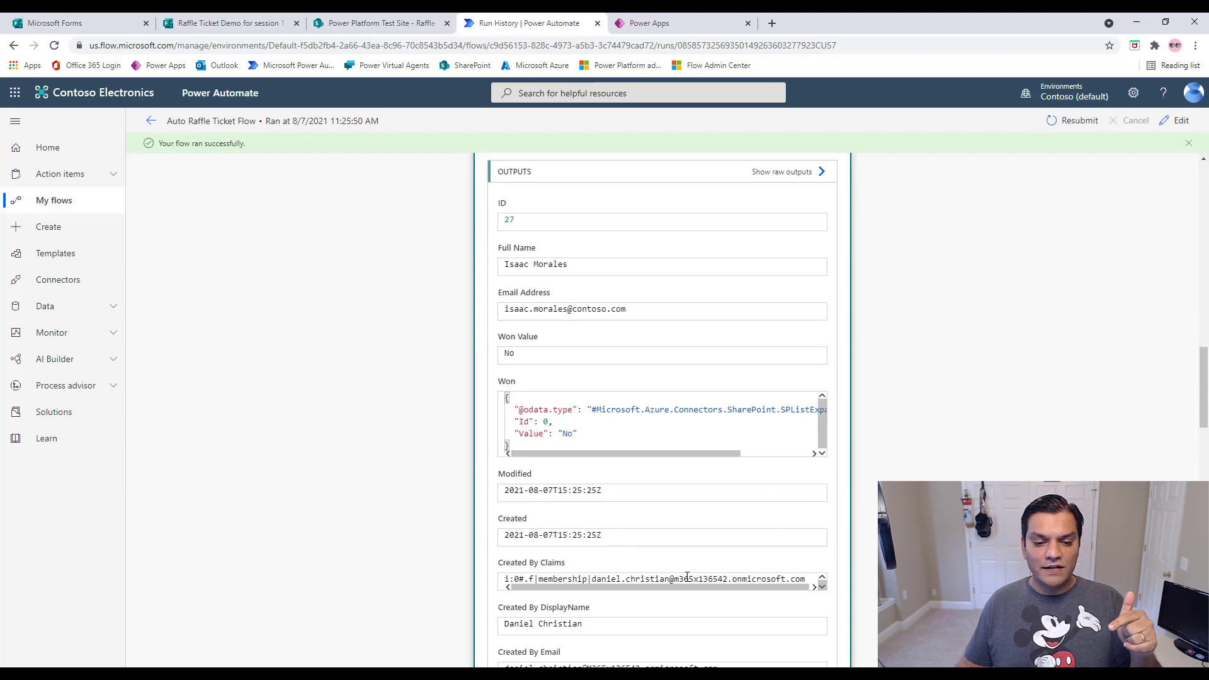
pyautogui.scroll(-10, 863, 570)
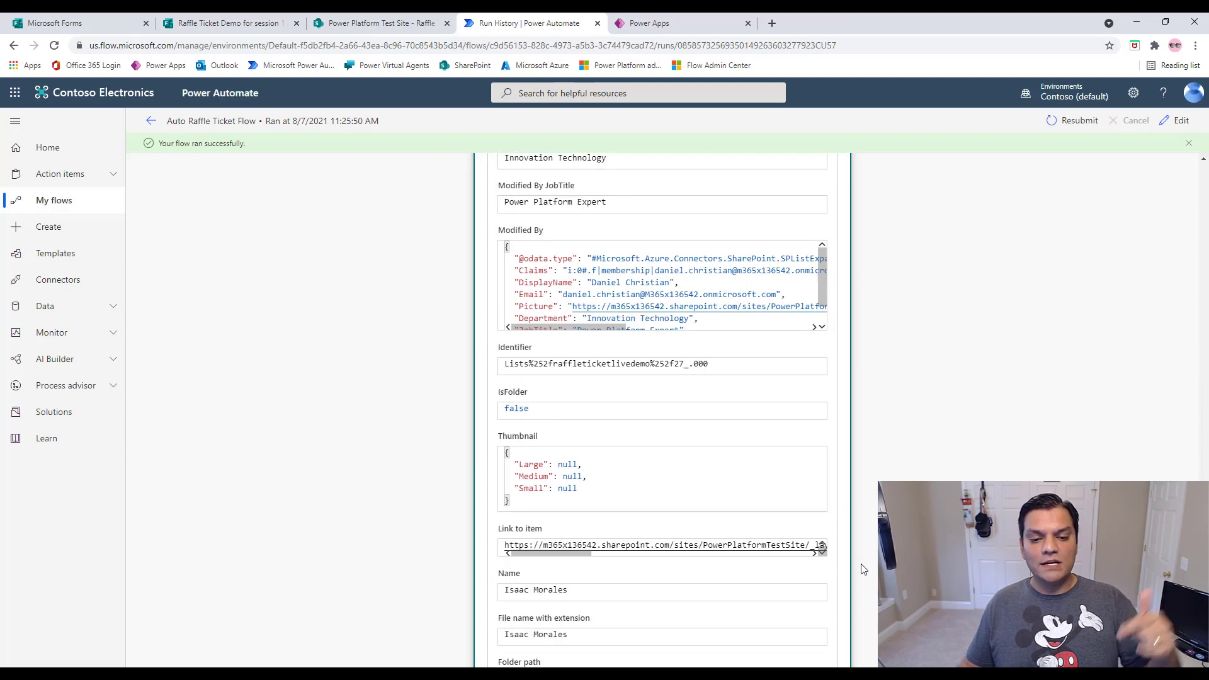
pyautogui.scroll(-4, 859, 567)
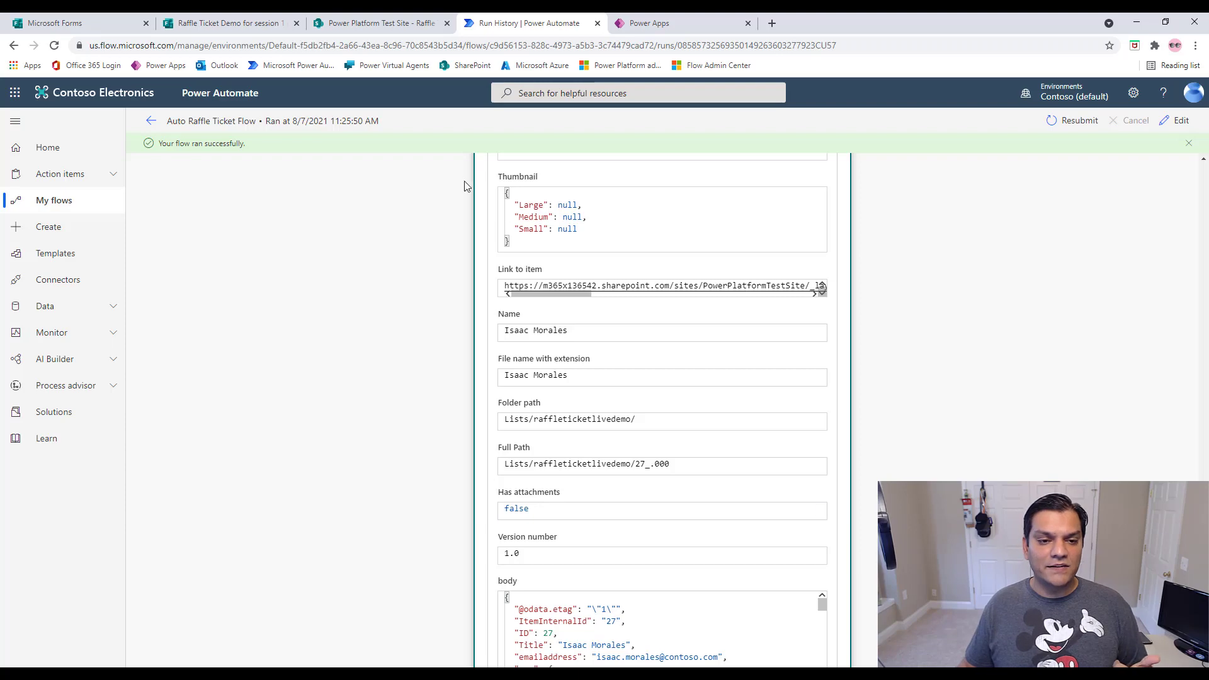
pyautogui.click(639, 25)
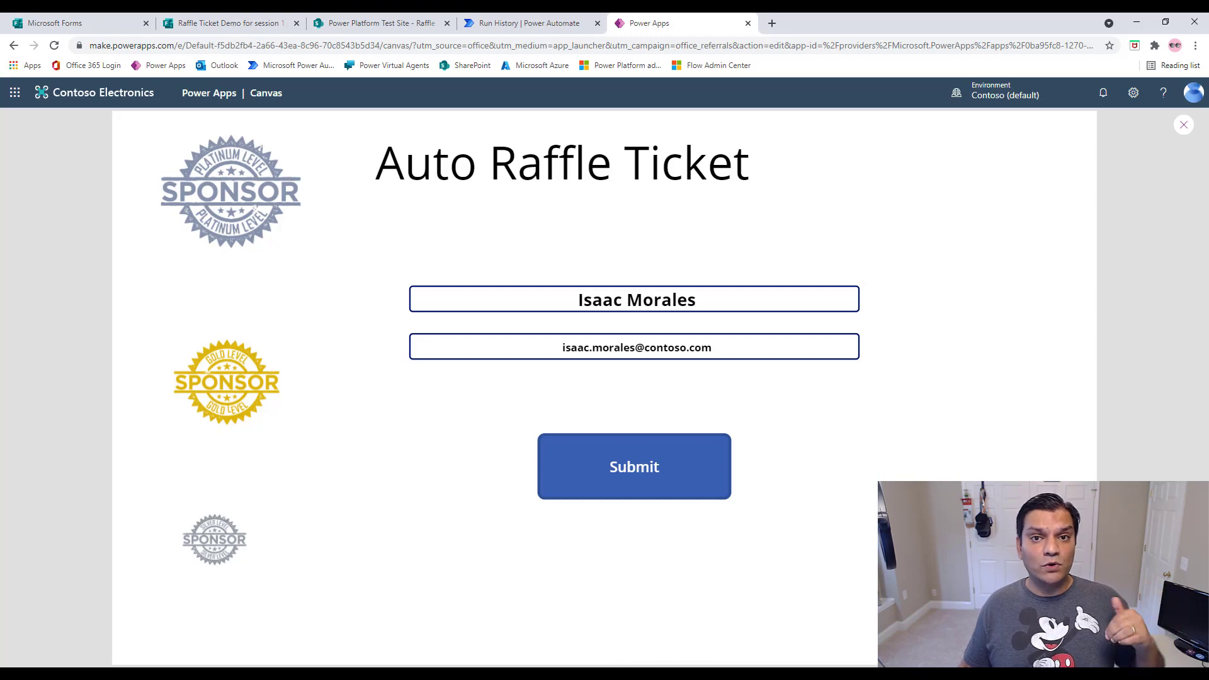
pyautogui.click(511, 25)
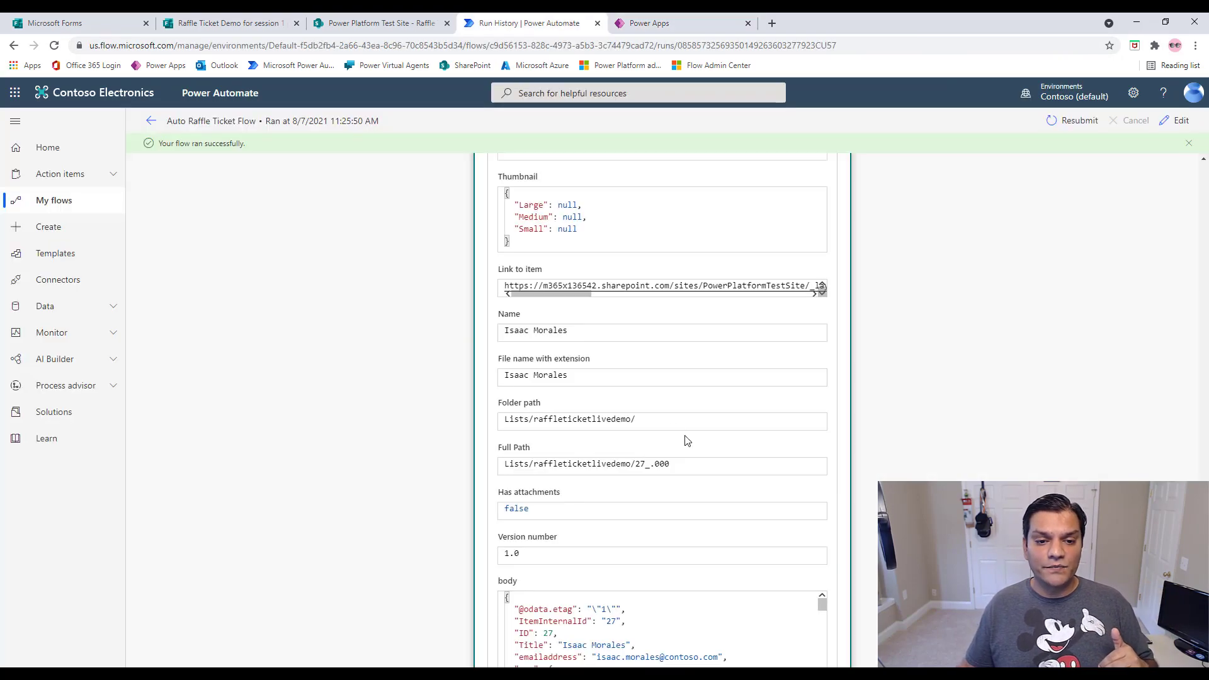
# Switch to the Power Apps preview and submit the Auto Raffle Ticket screen to draw another winner
pyautogui.scroll(10, 687, 439)
pyautogui.scroll(5, 687, 440)
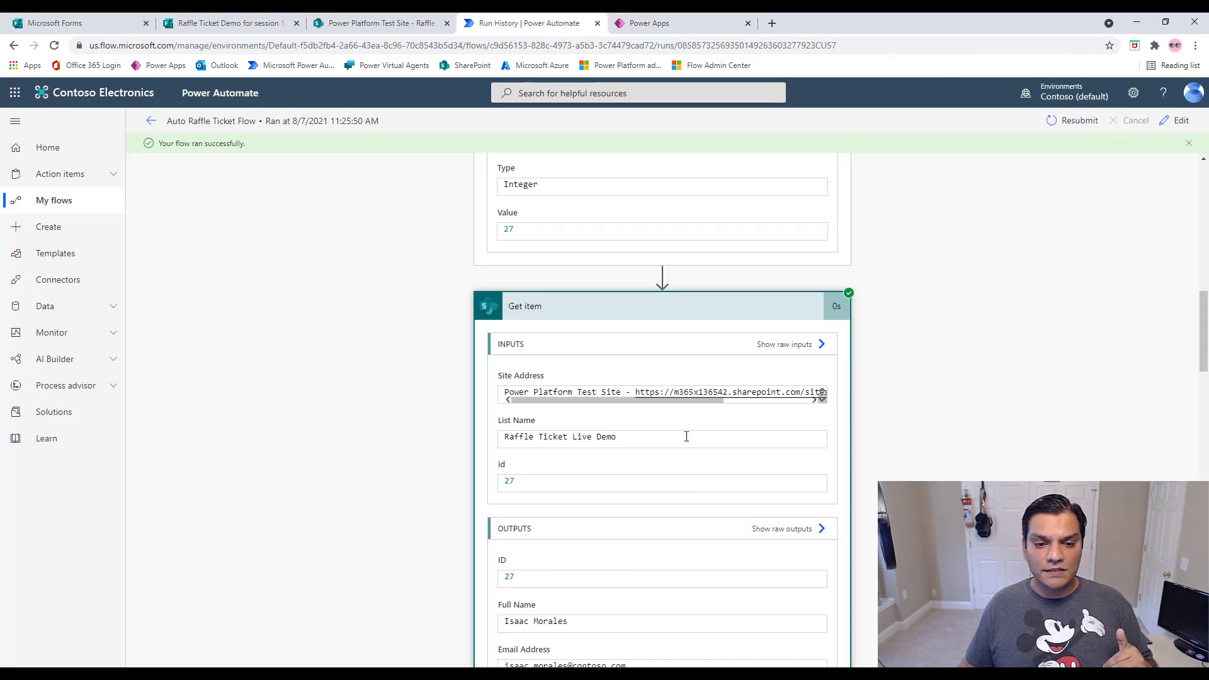
pyautogui.scroll(5, 687, 436)
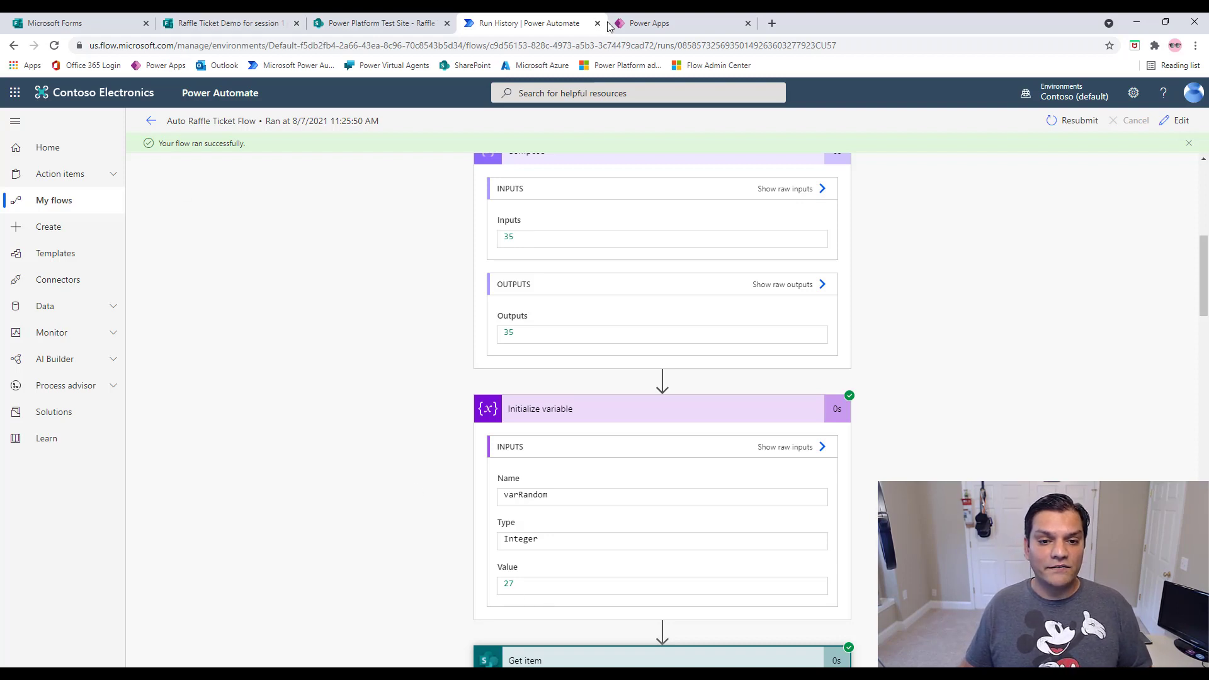
pyautogui.click(633, 25)
pyautogui.click(646, 481)
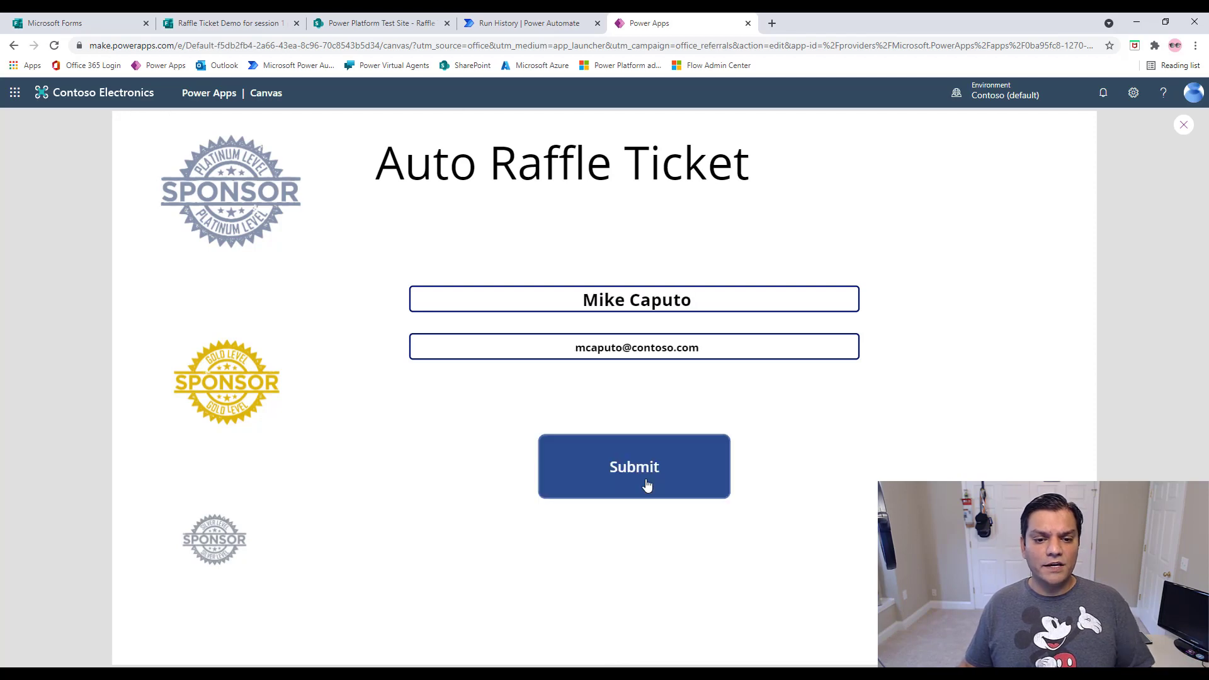
# Switch to Power Automate and open the most recent run in the Auto Raffle Ticket Flow's run history
pyautogui.click(517, 24)
pyautogui.click(152, 122)
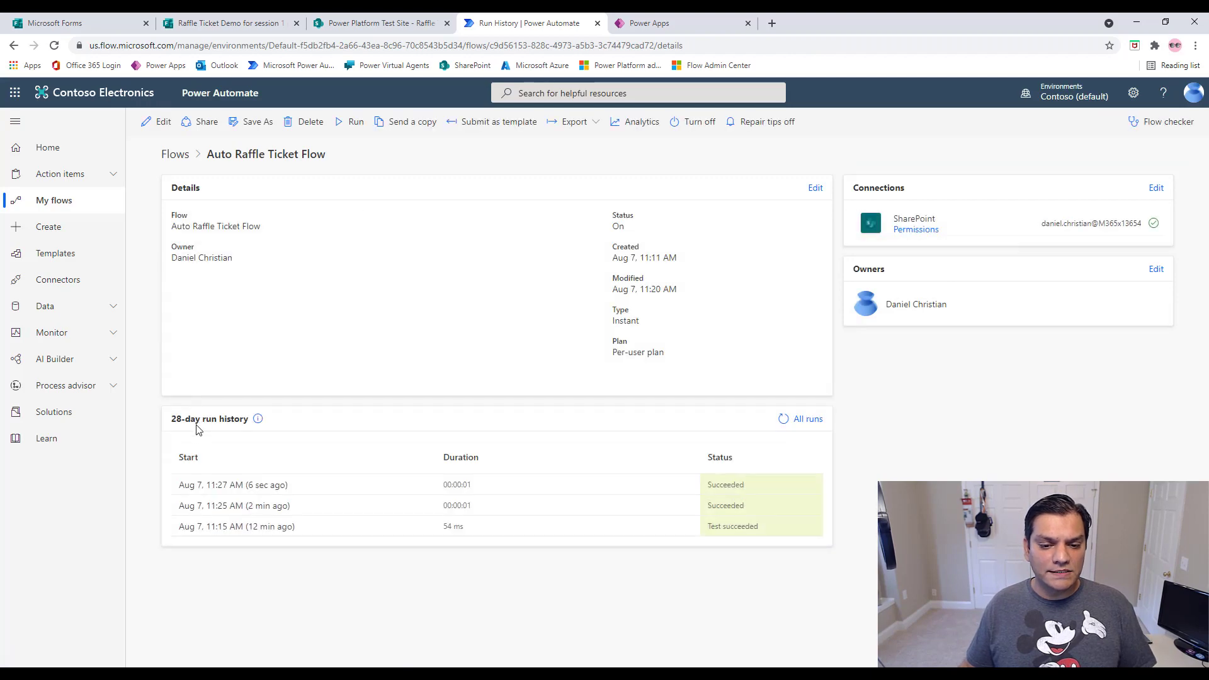
pyautogui.click(221, 493)
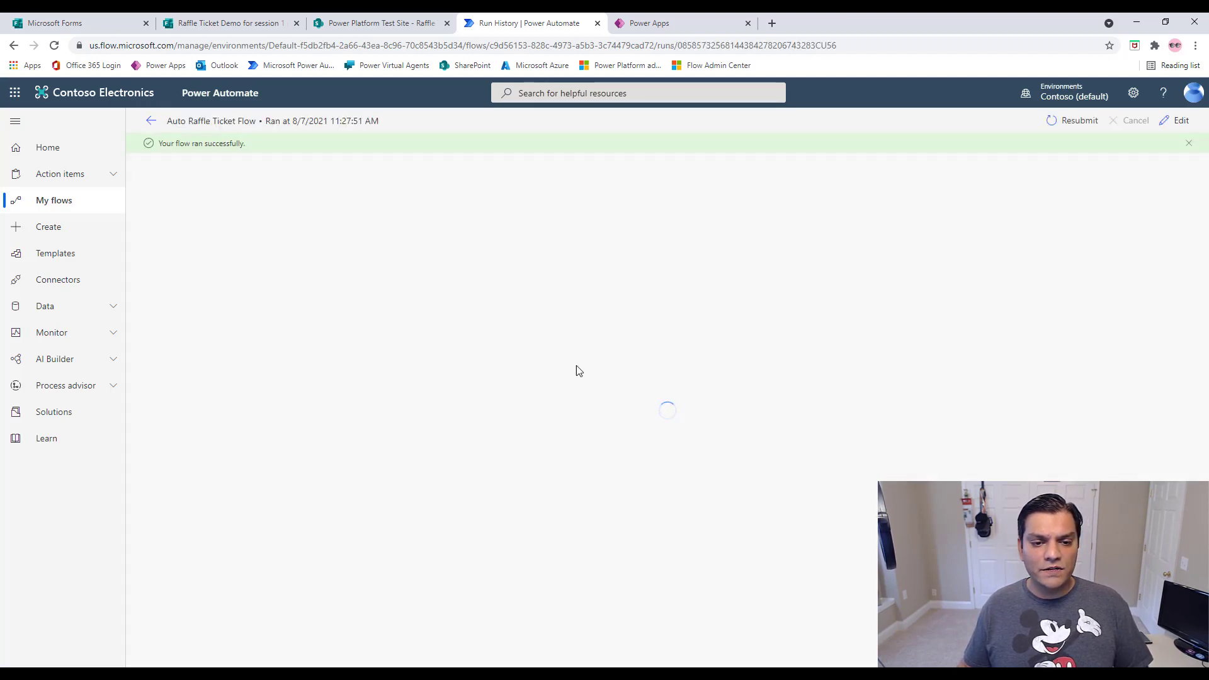
# Examine the Get items, Compose and Initialize variable details in the latest flow run, including the item count and varRandom value
pyautogui.click(686, 241)
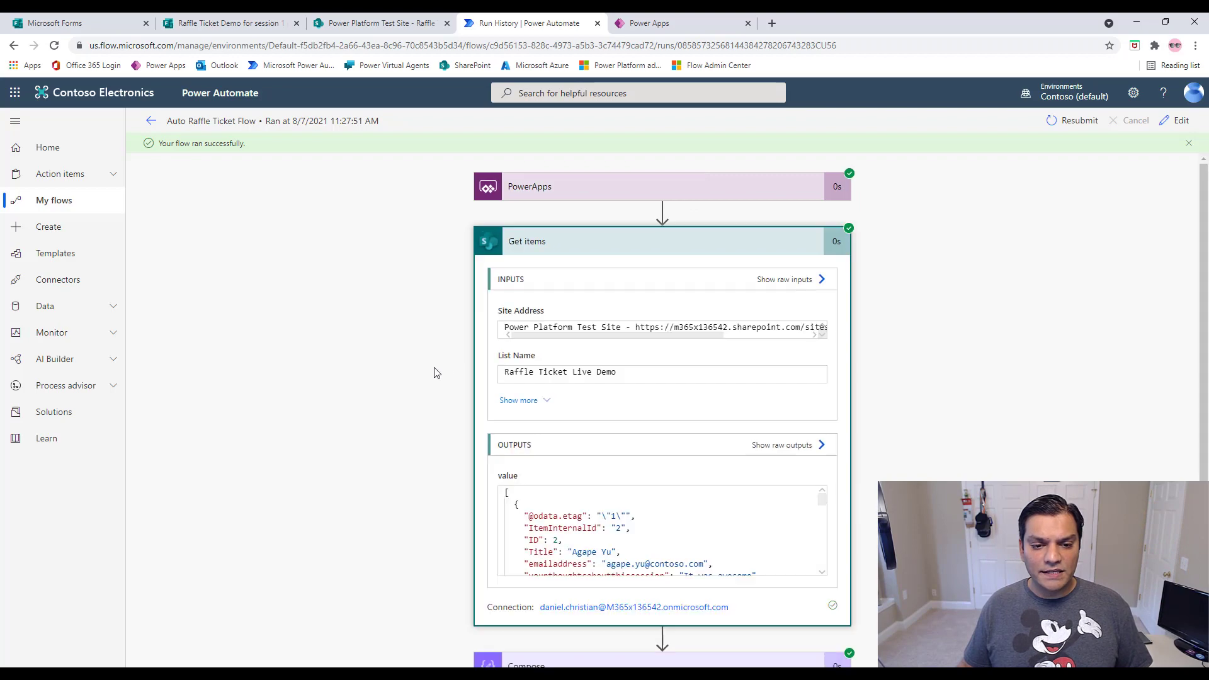
pyautogui.scroll(-2, 387, 404)
pyautogui.click(590, 399)
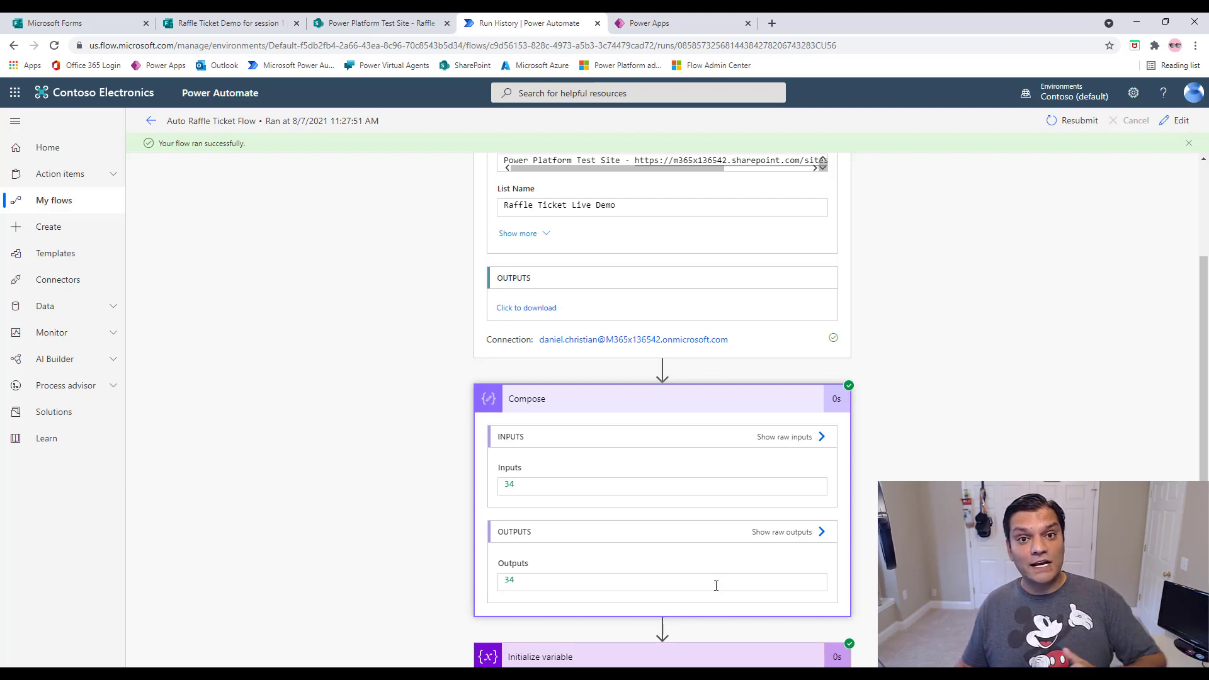
pyautogui.scroll(-3, 662, 403)
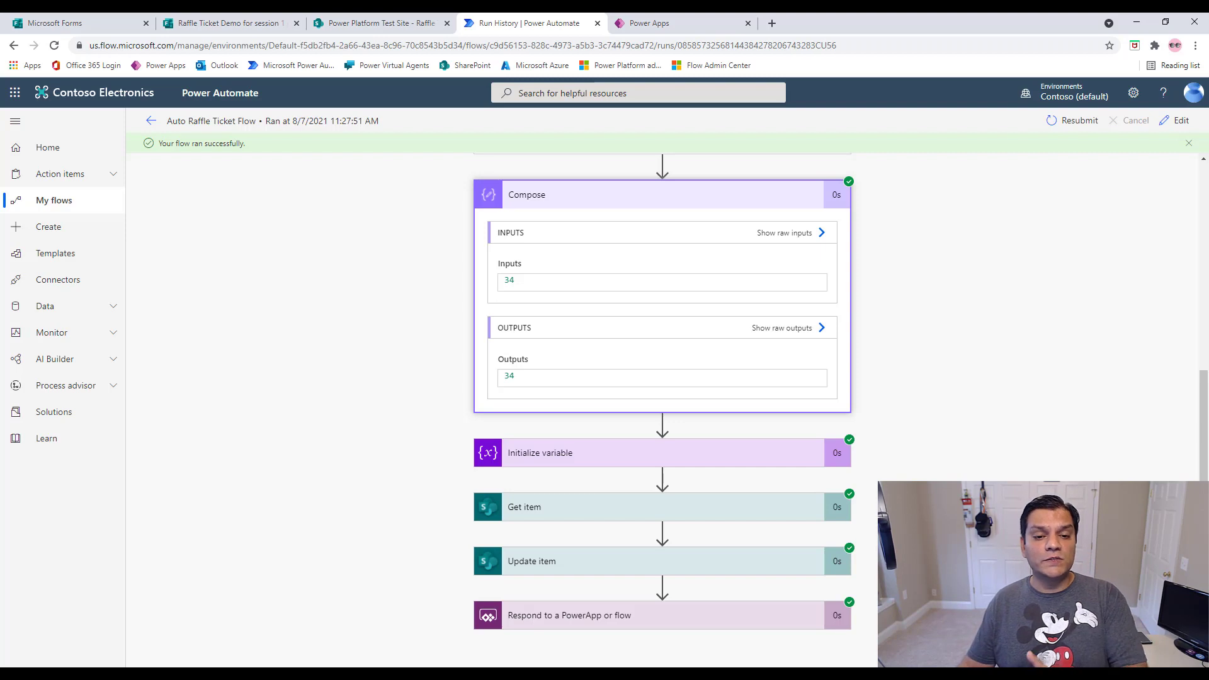
pyautogui.click(581, 453)
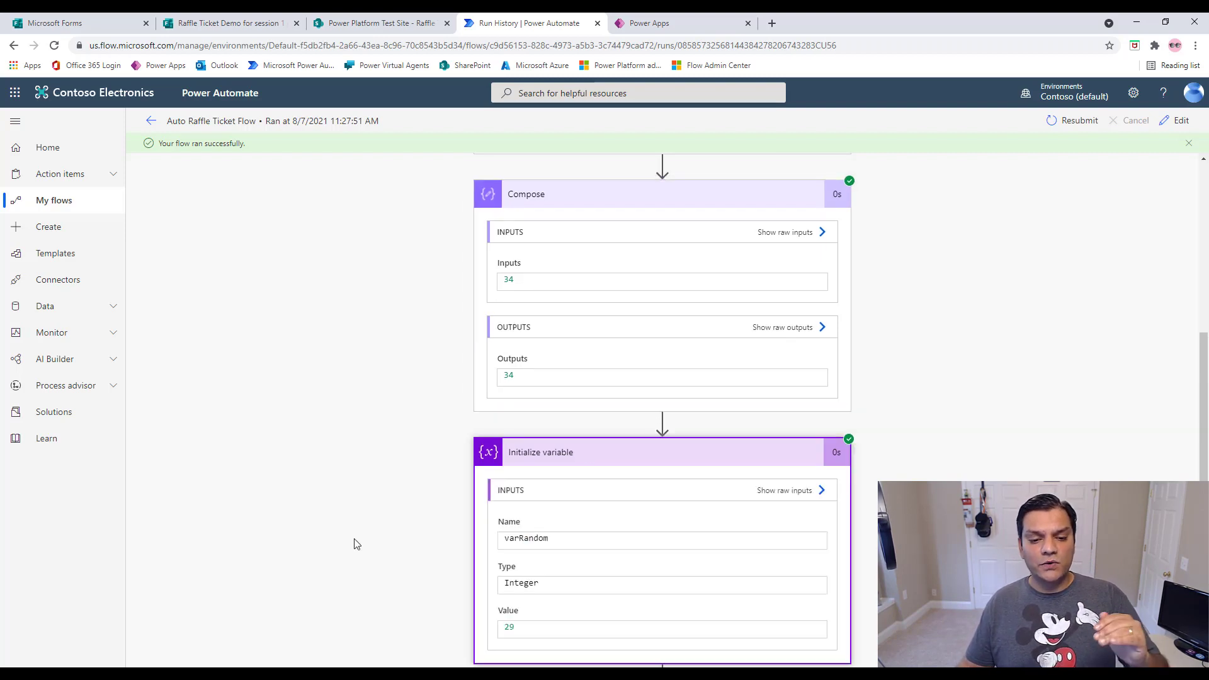
pyautogui.scroll(-3, 439, 533)
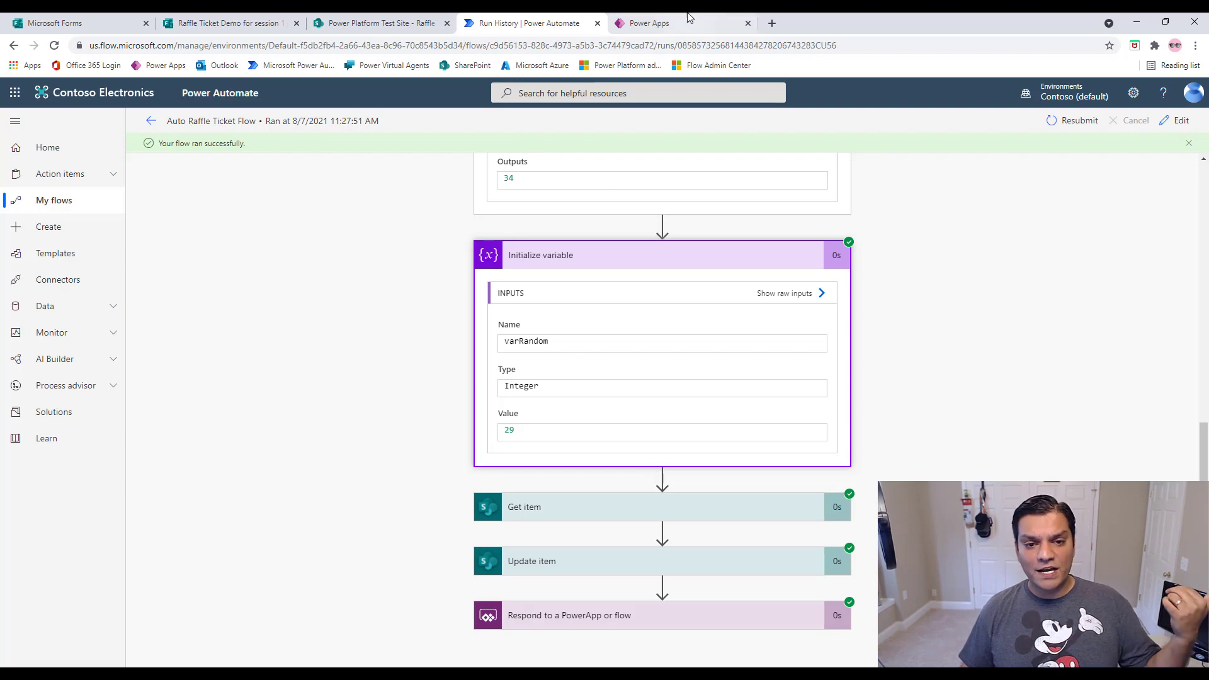
# Switch to the SharePoint raffle list and reload the view filtered to Won items to check the newly drawn winner
pyautogui.click(378, 23)
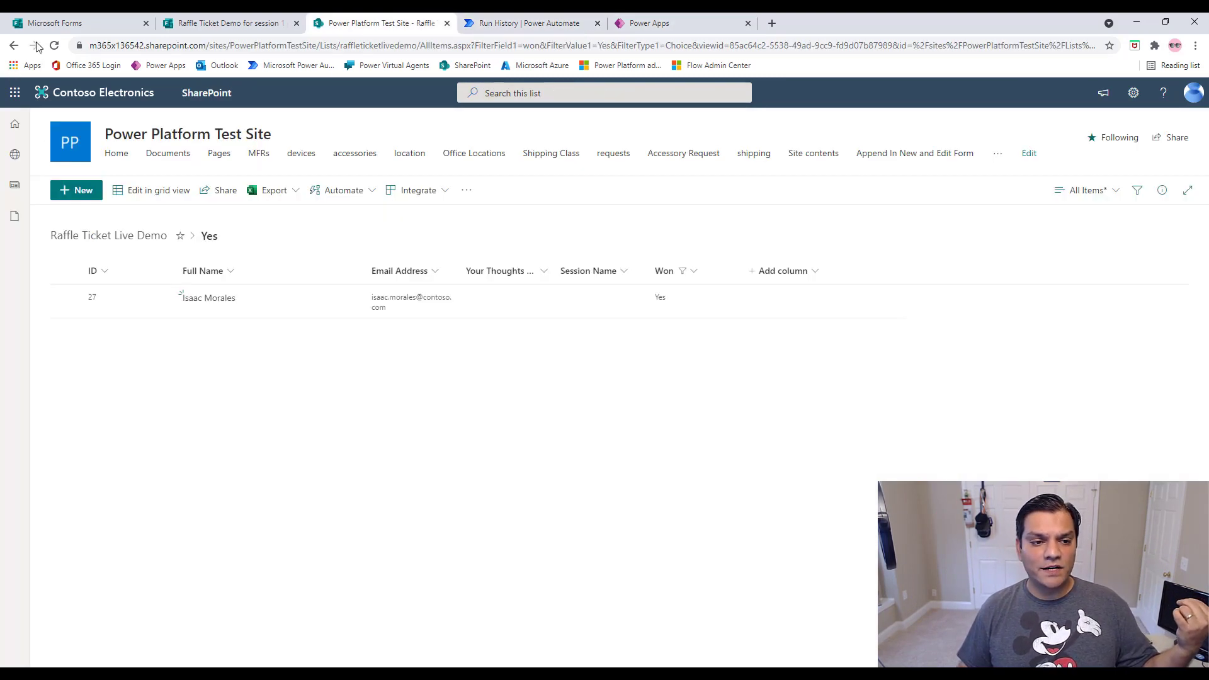
pyautogui.click(54, 45)
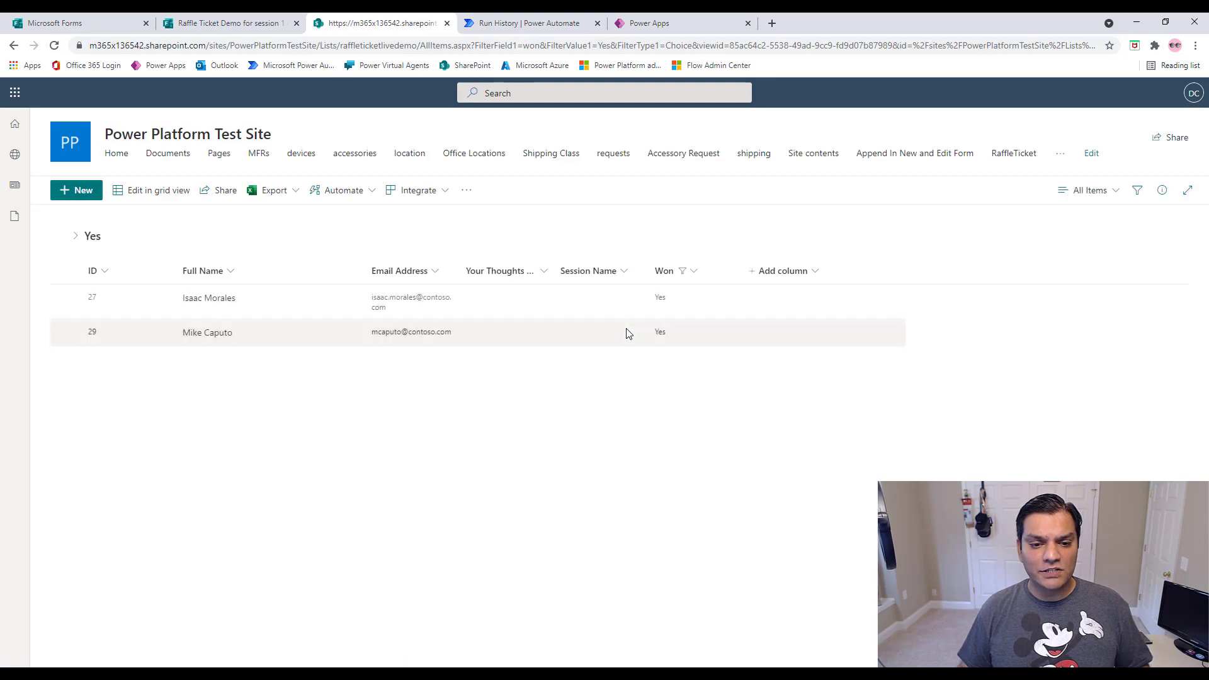